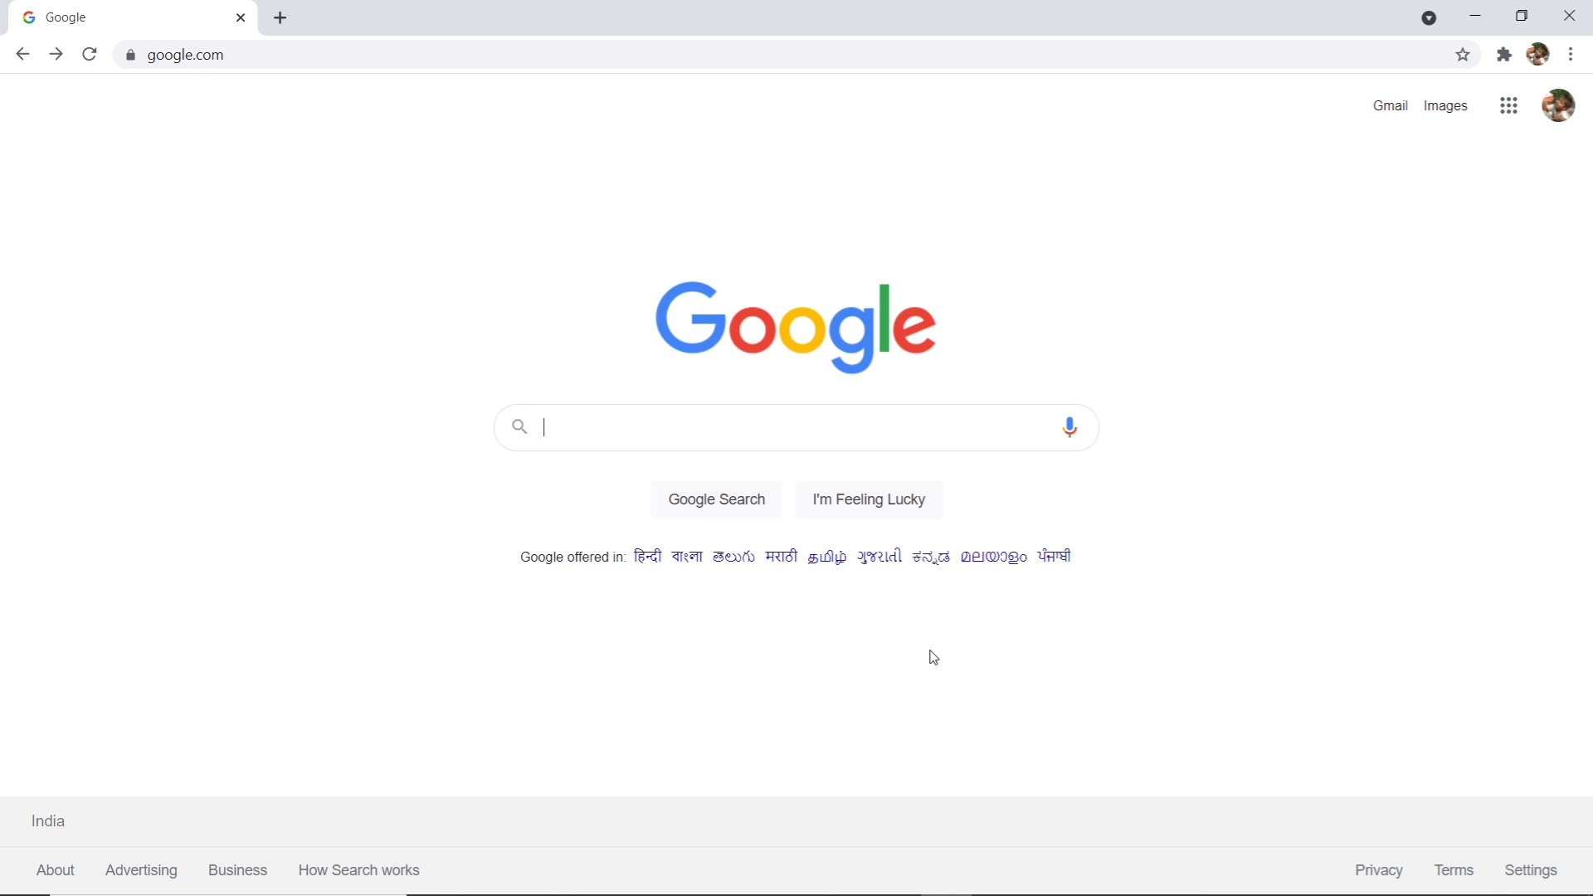
- Search Google for 'cdac coast guard' and open the official ICG - C-DAC site
{"action": "type", "text": "cd"}
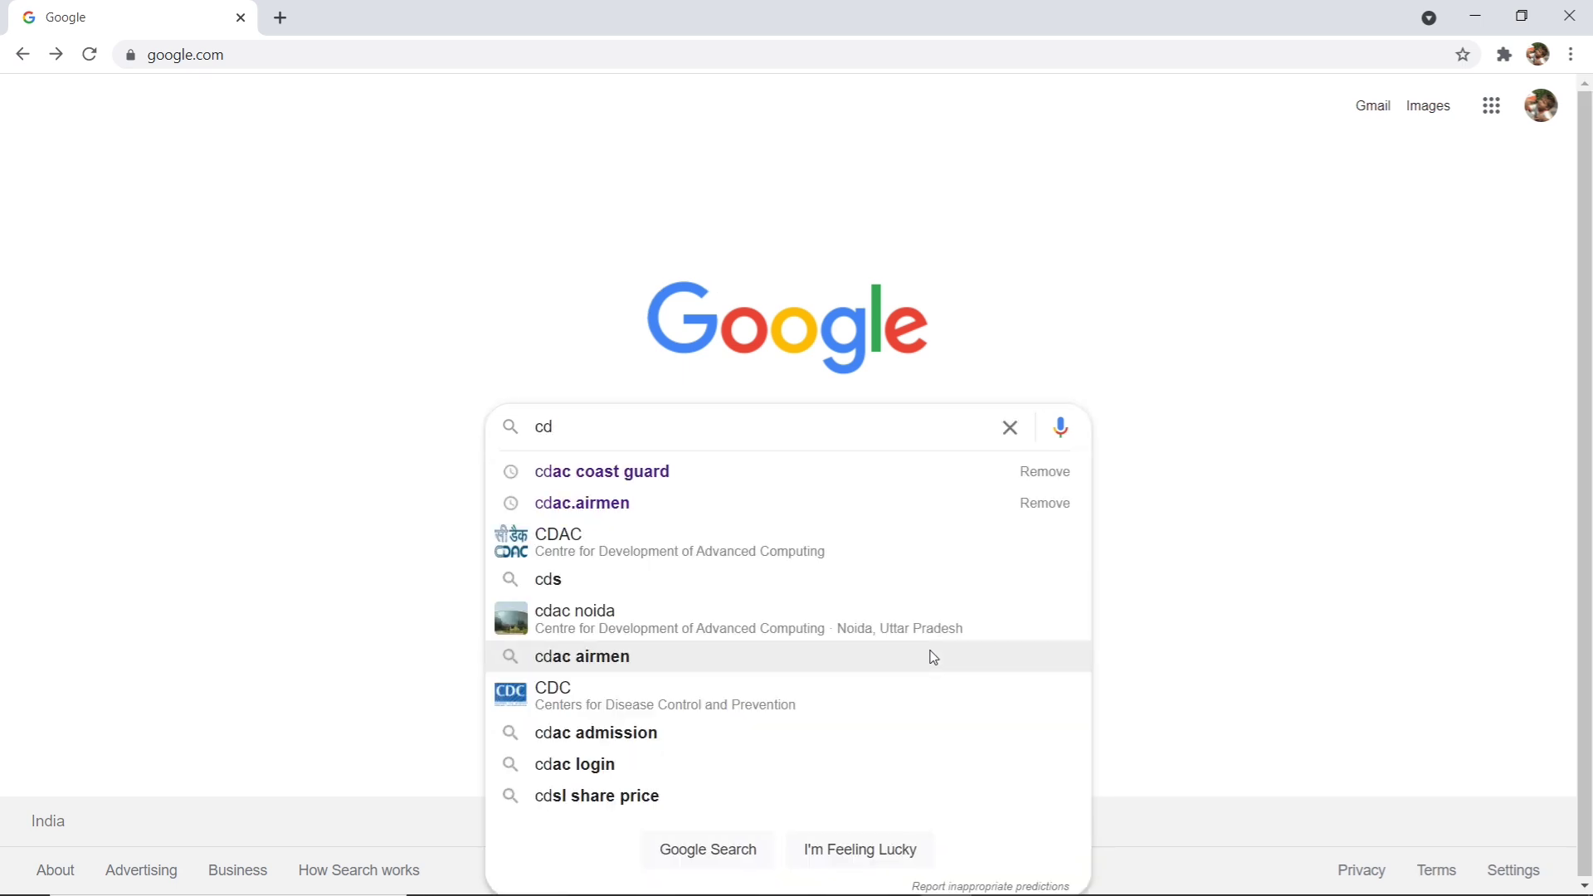
{"action": "left_click", "coordinate": [739, 478]}
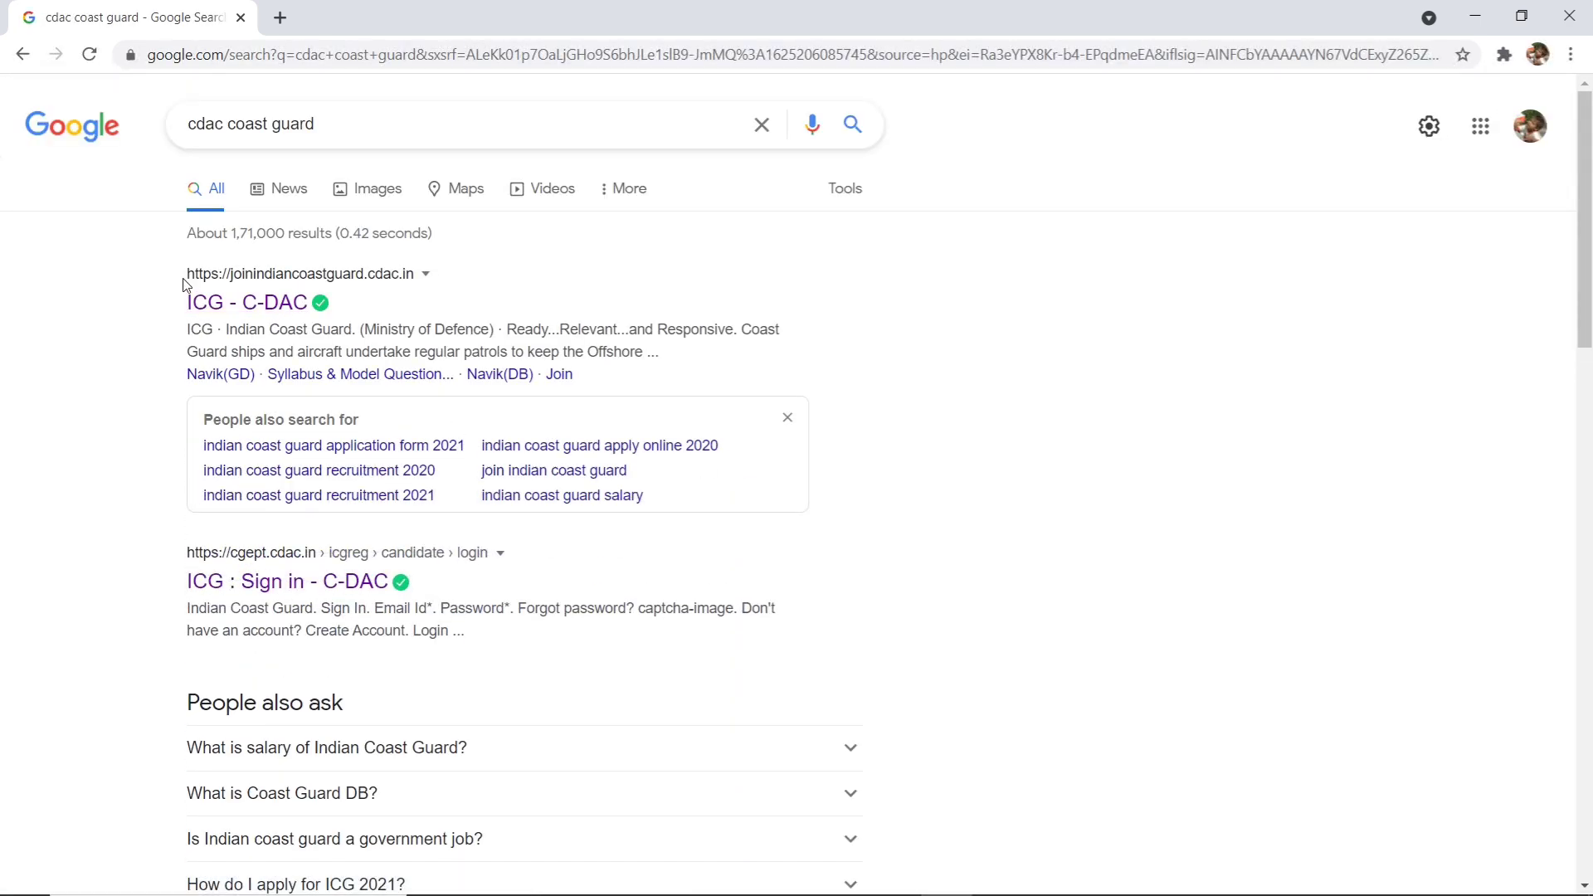
{"action": "left_click", "coordinate": [286, 297]}
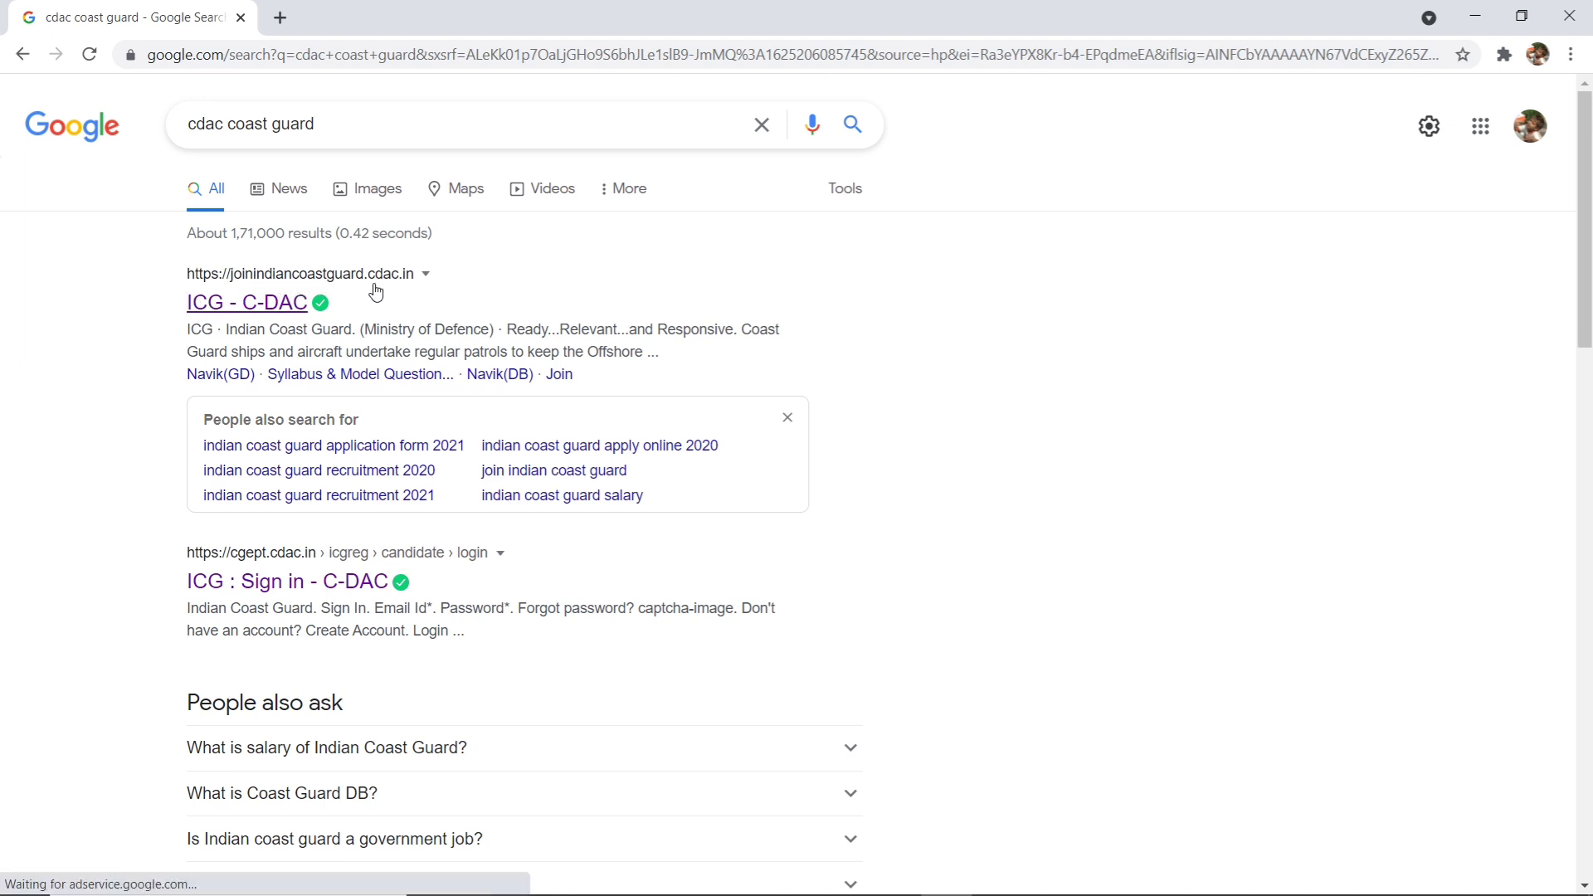
{"action": "left_click", "coordinate": [233, 316]}
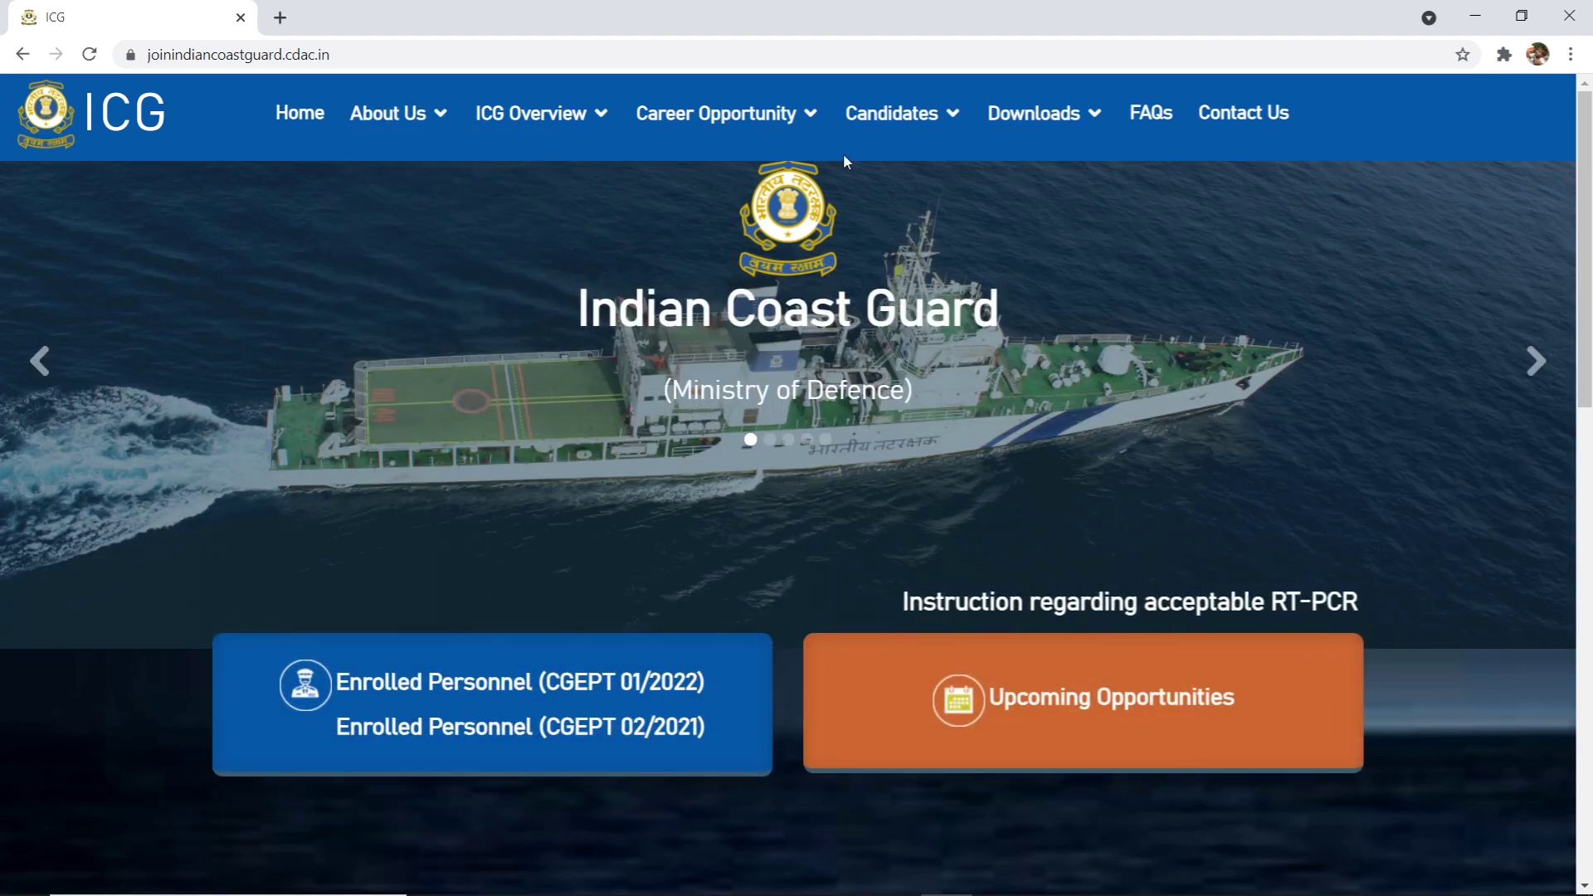
- From the Candidates menu, open the 01/2022 batch registration and start a new account
{"action": "mouse_move", "coordinate": [751, 119]}
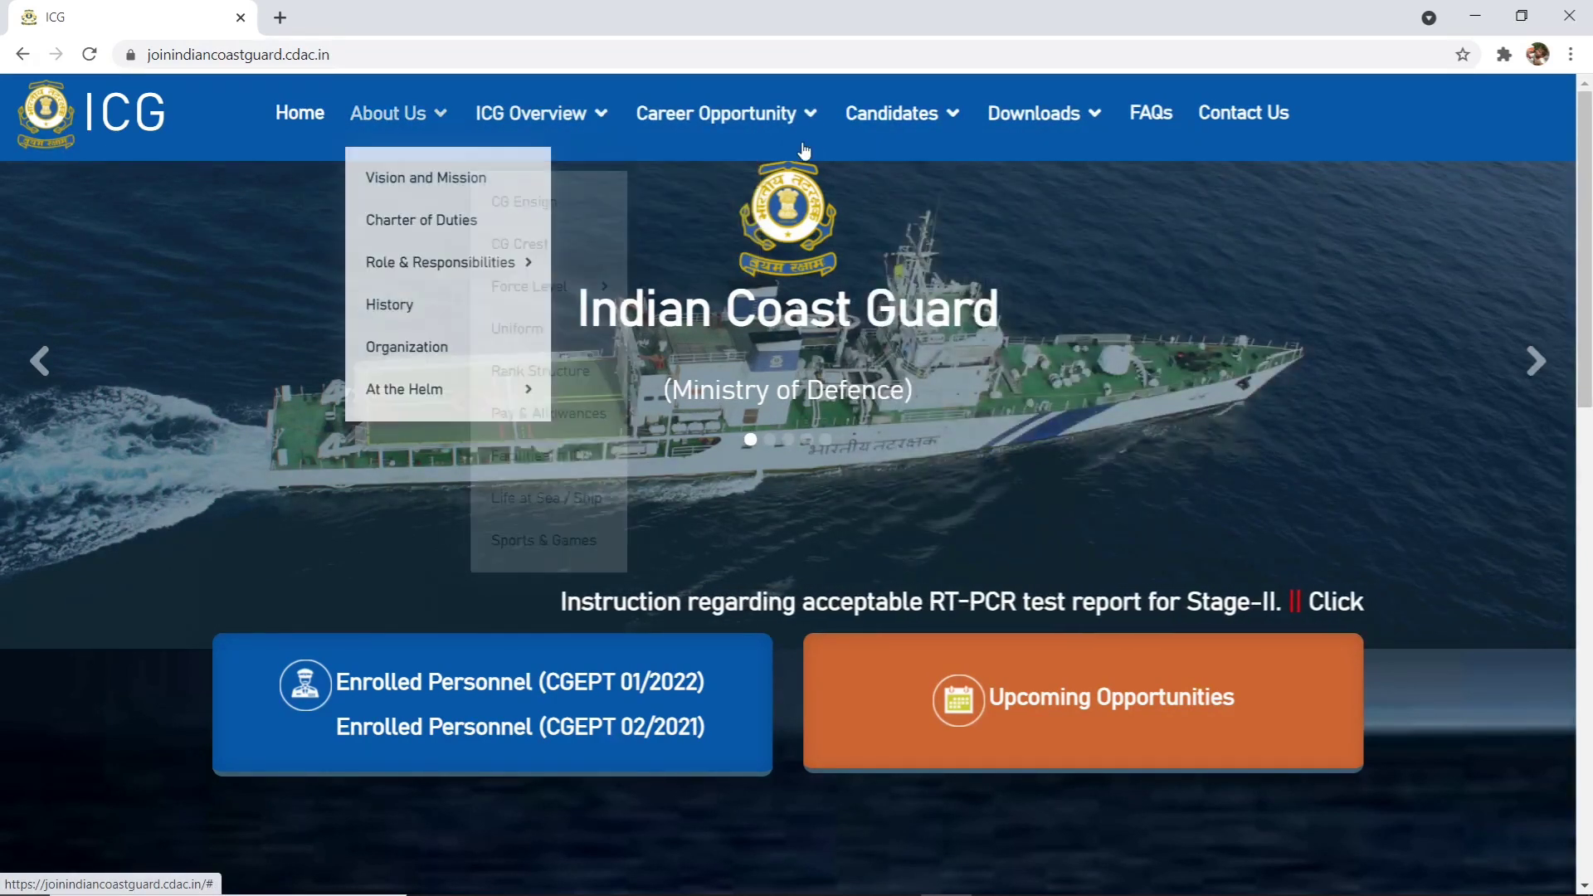
{"action": "mouse_move", "coordinate": [933, 137]}
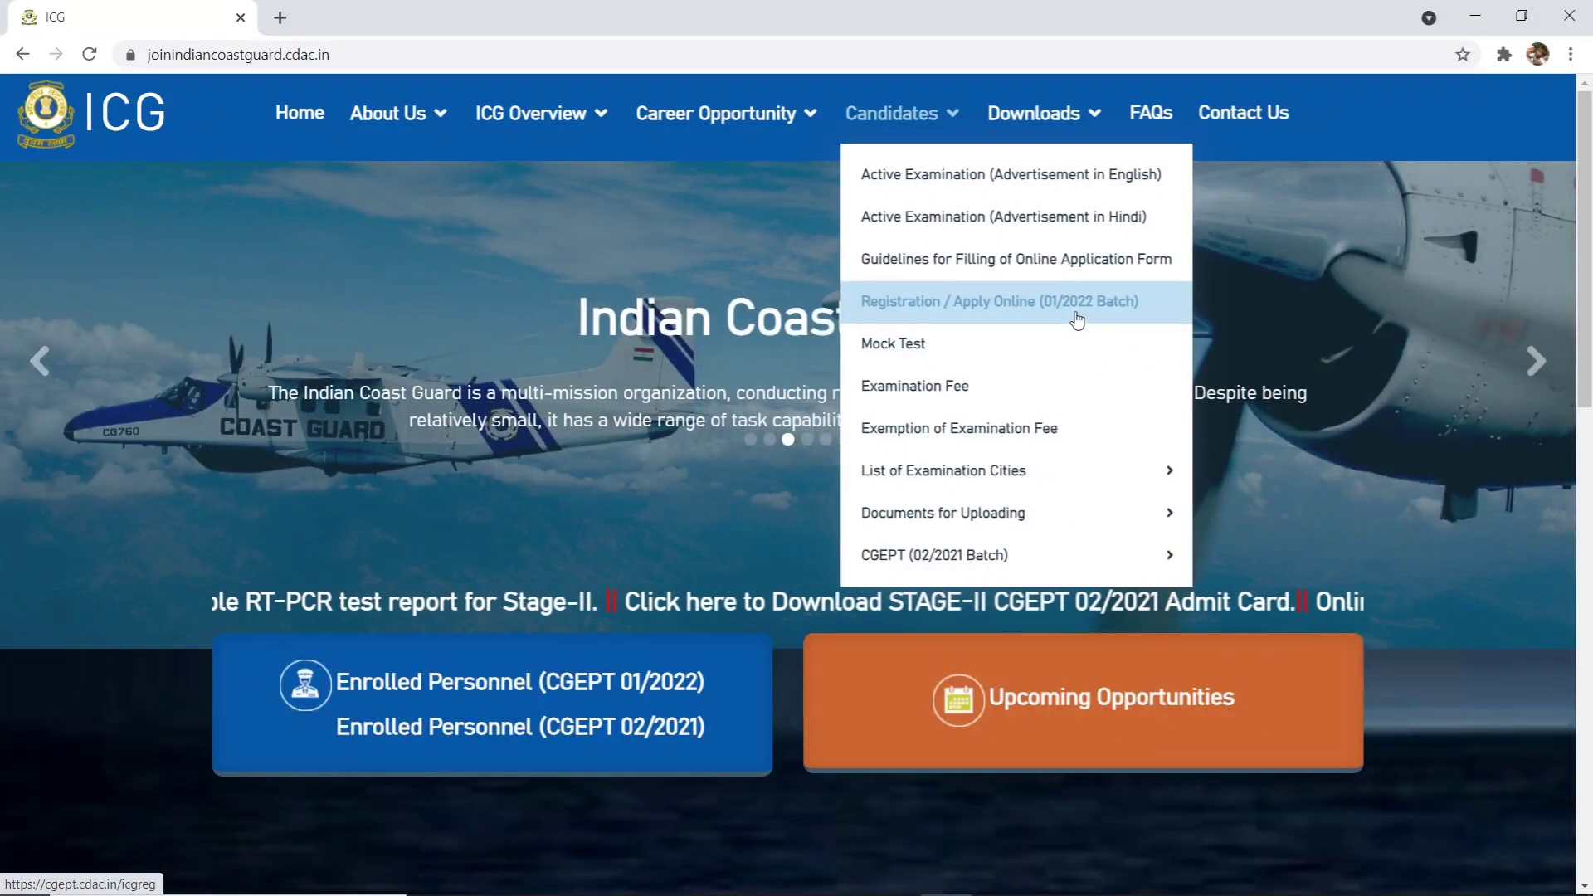
{"action": "left_click", "coordinate": [1077, 320]}
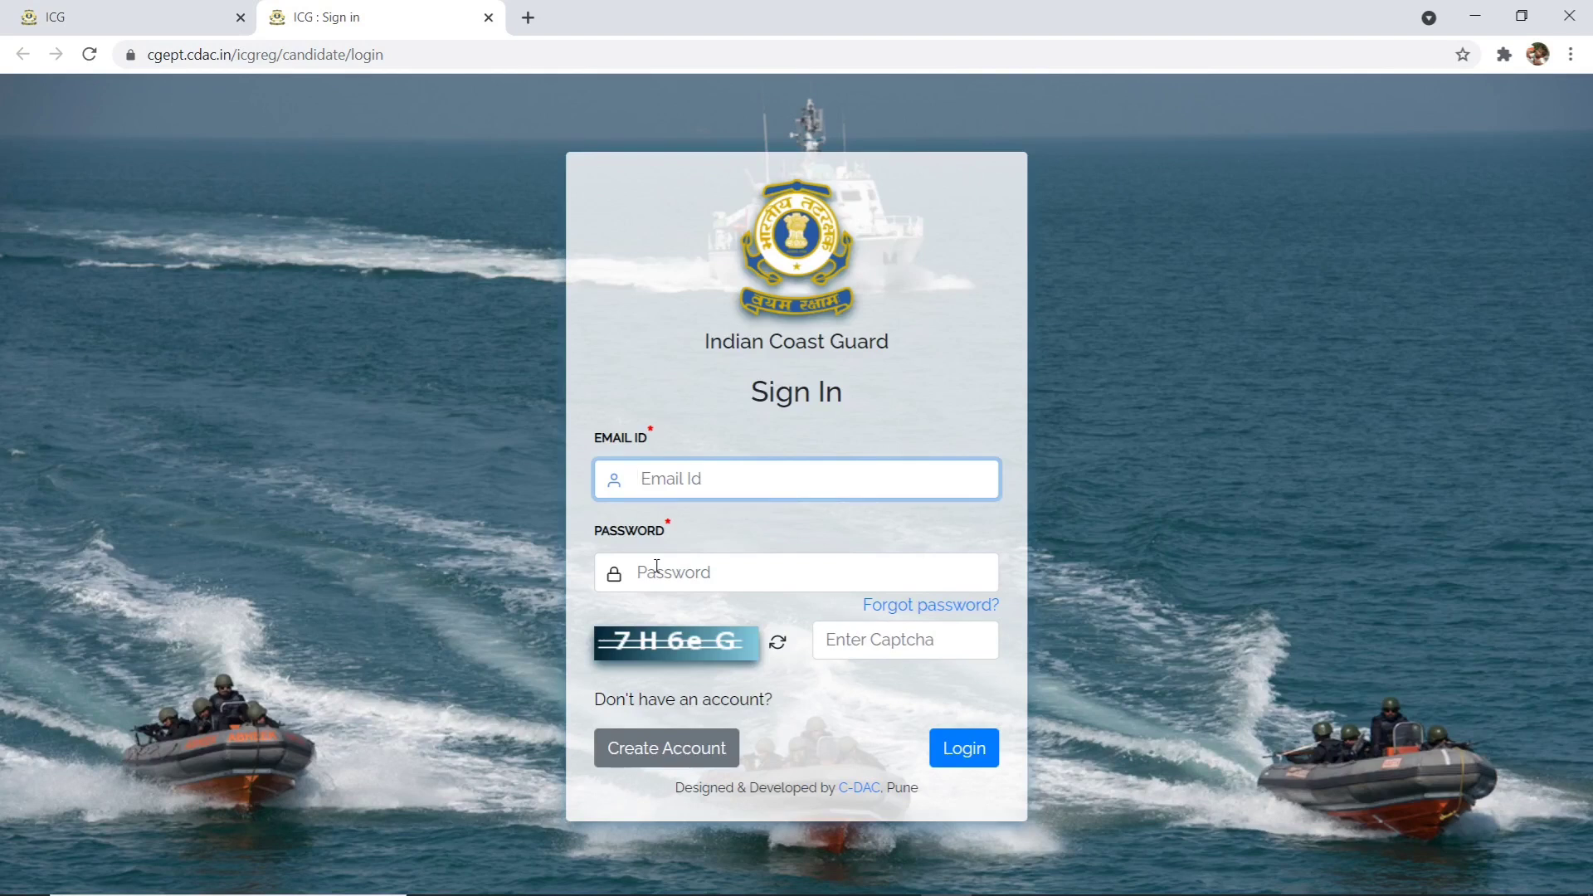
{"action": "left_click", "coordinate": [639, 769]}
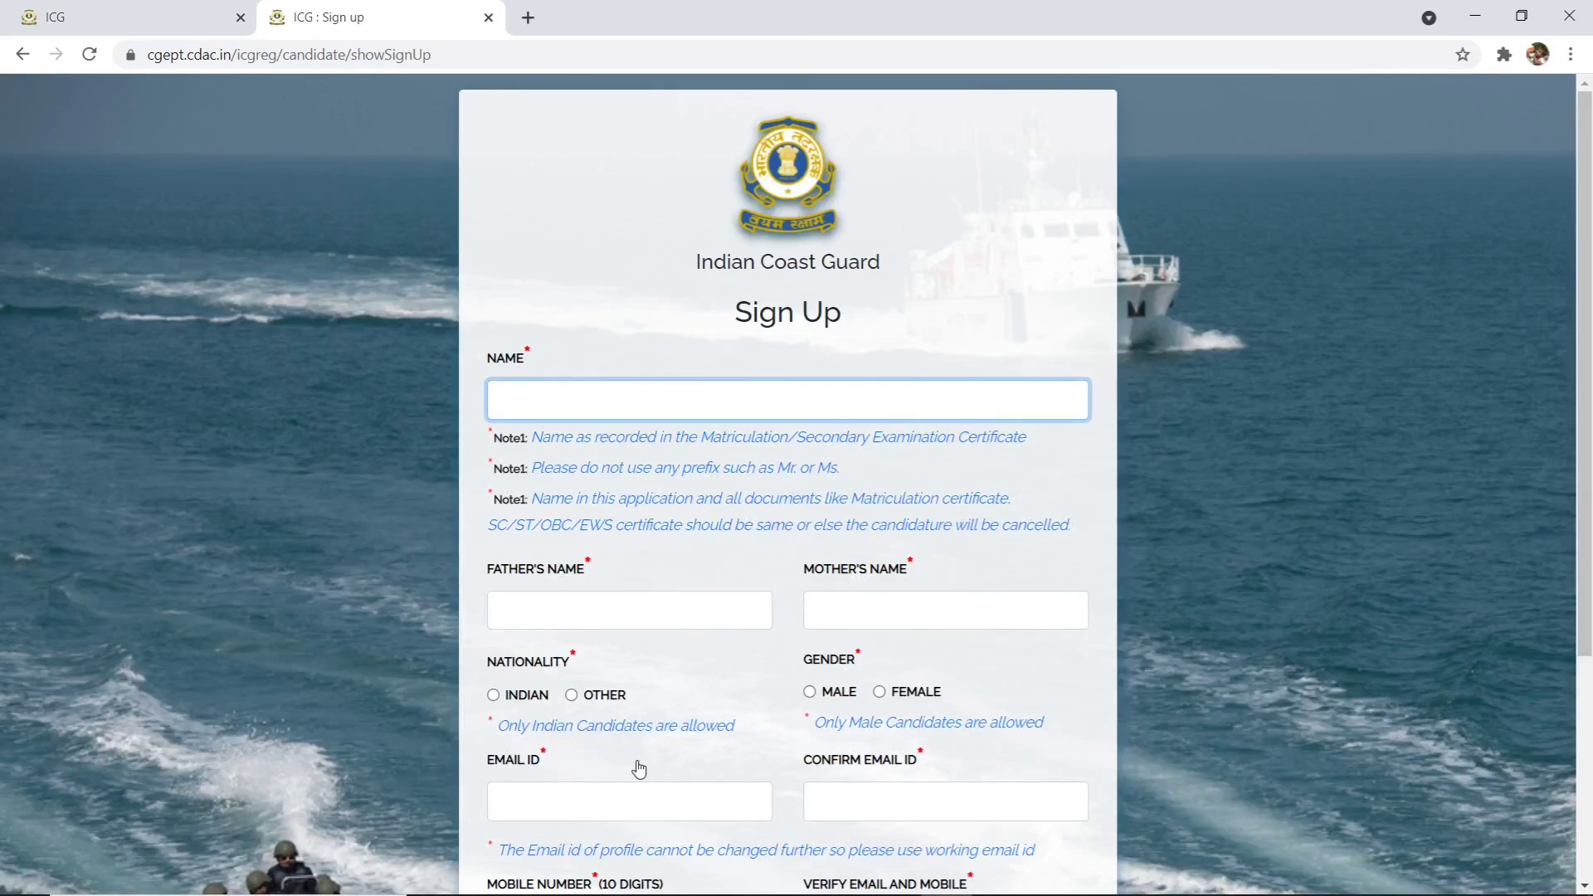
- Select Male as the candidate's gender on the Sign Up form
{"action": "scroll", "coordinate": [669, 669], "scroll_direction": "down", "scroll_amount": 4}
{"action": "scroll", "coordinate": [672, 671], "scroll_direction": "up", "scroll_amount": 4}
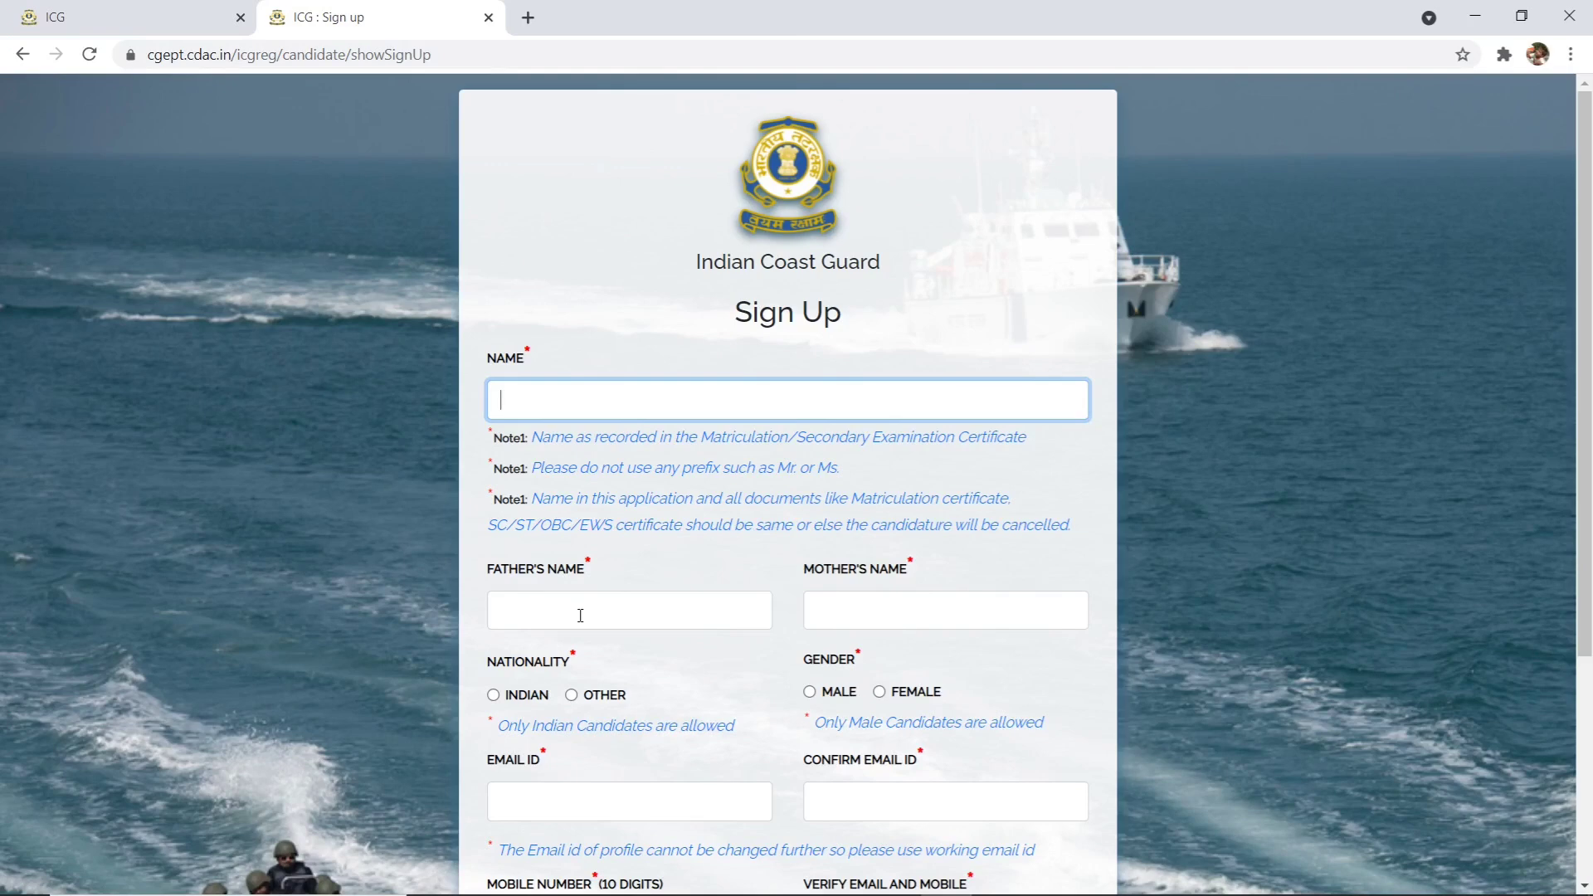
{"action": "scroll", "coordinate": [570, 563], "scroll_direction": "down", "scroll_amount": 4}
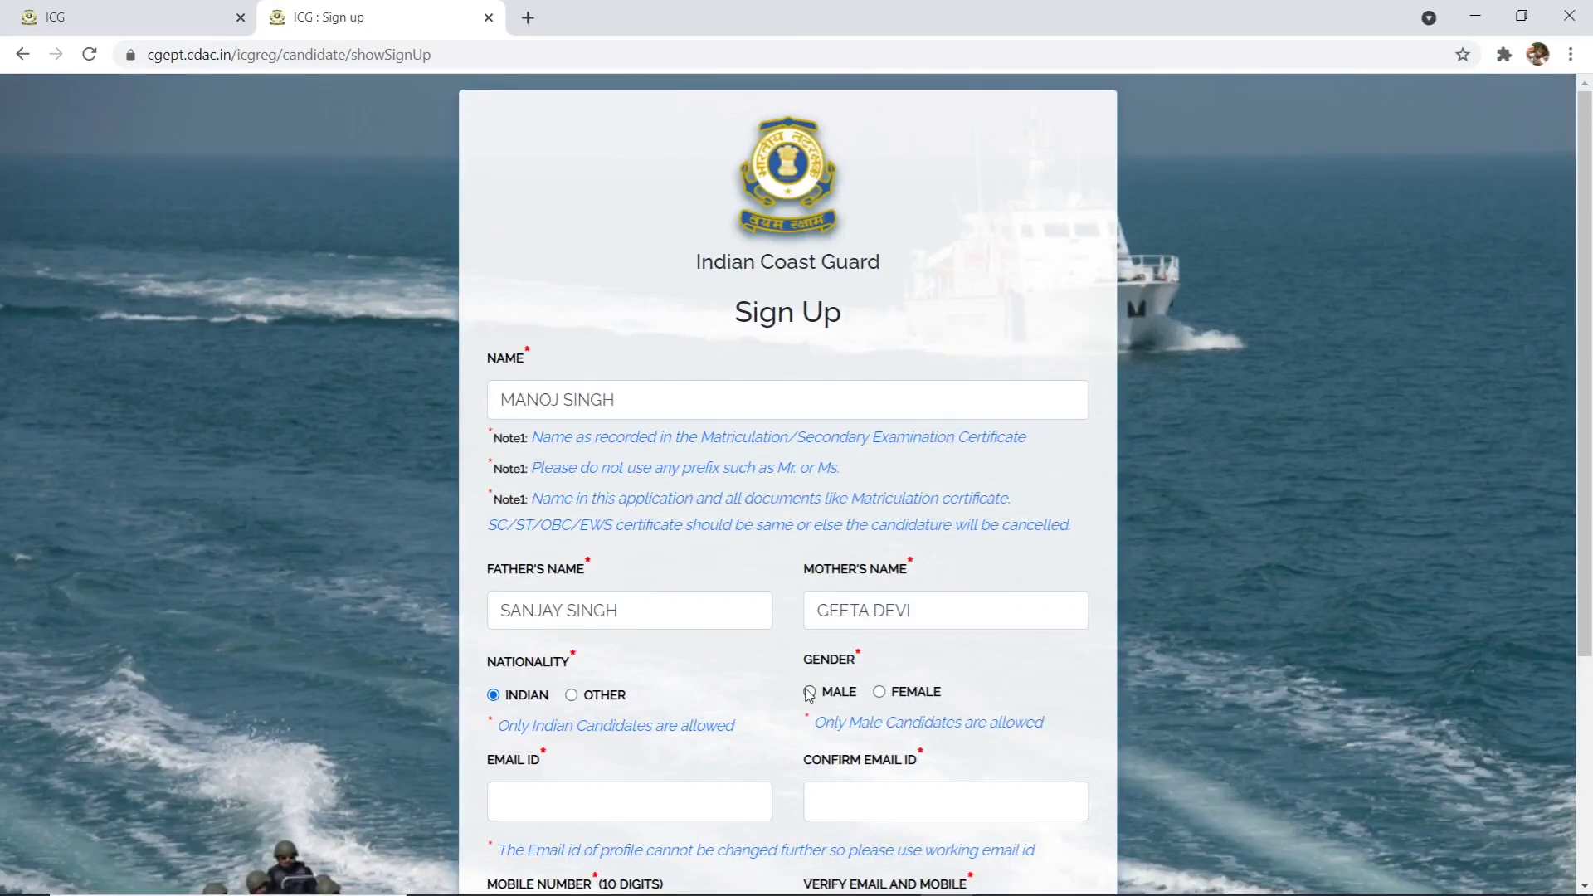
{"action": "left_click", "coordinate": [810, 692]}
{"action": "scroll", "coordinate": [810, 694], "scroll_direction": "down", "scroll_amount": 4}
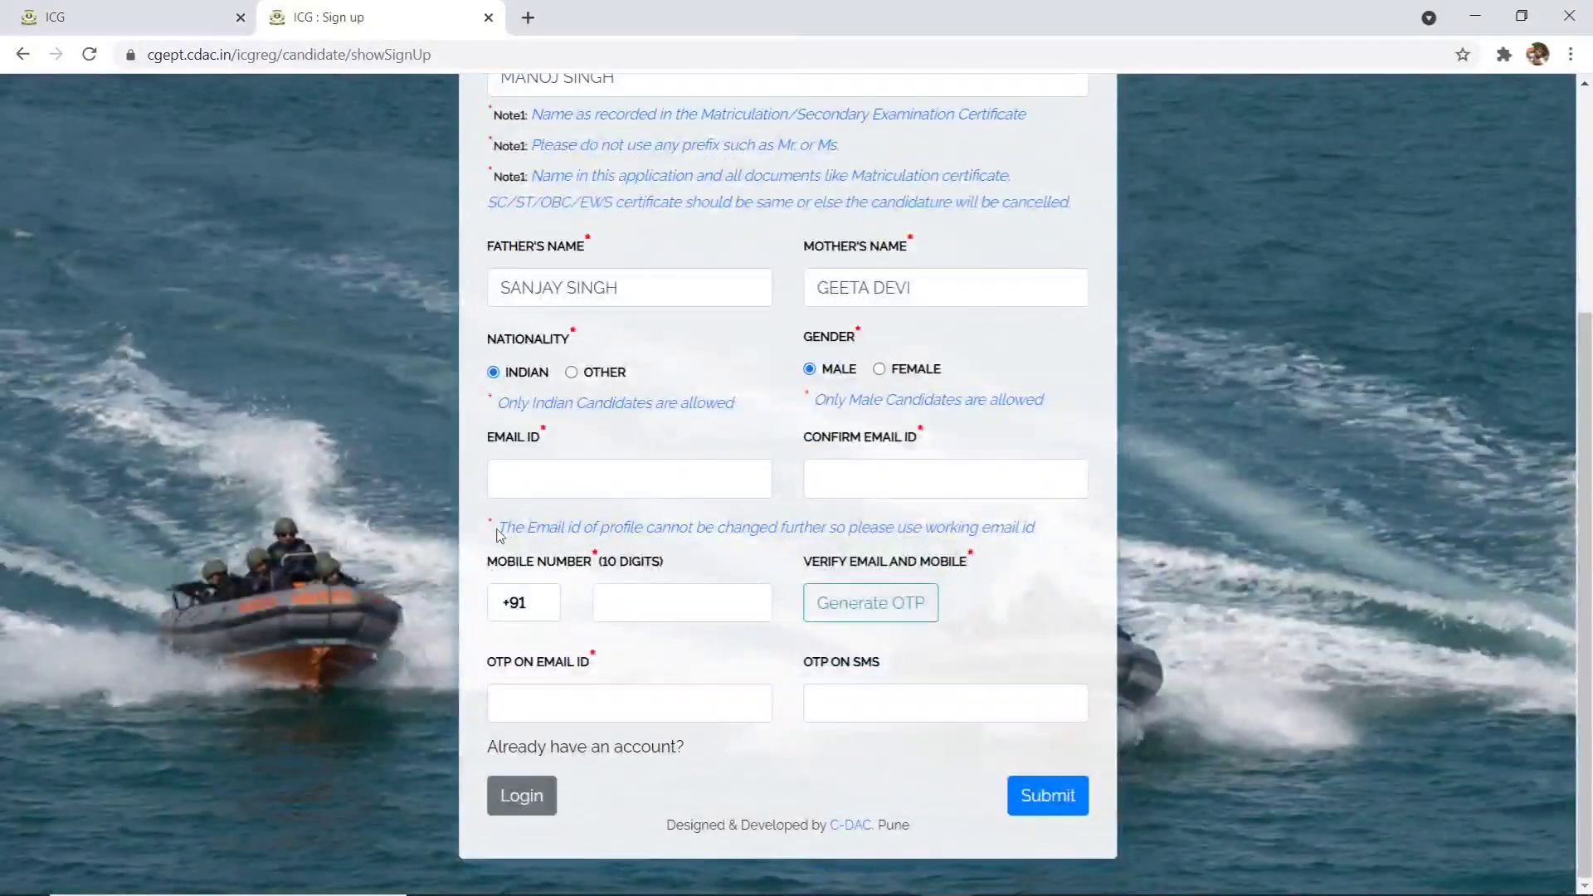
- Enter the candidate's email address and confirm it, correcting the typos
{"action": "left_click", "coordinate": [549, 470]}
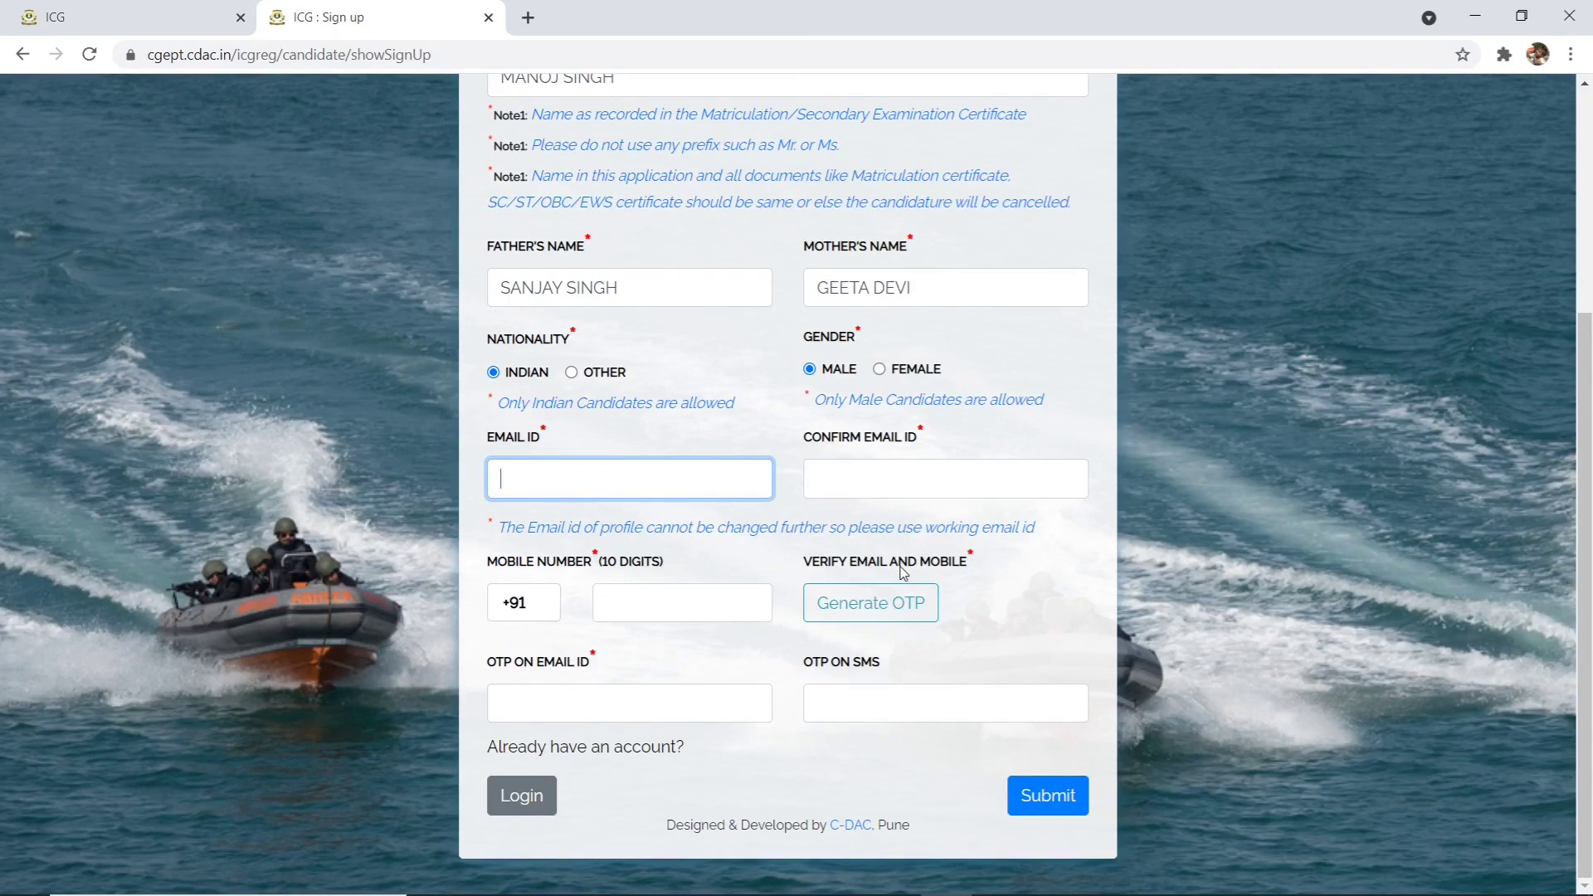
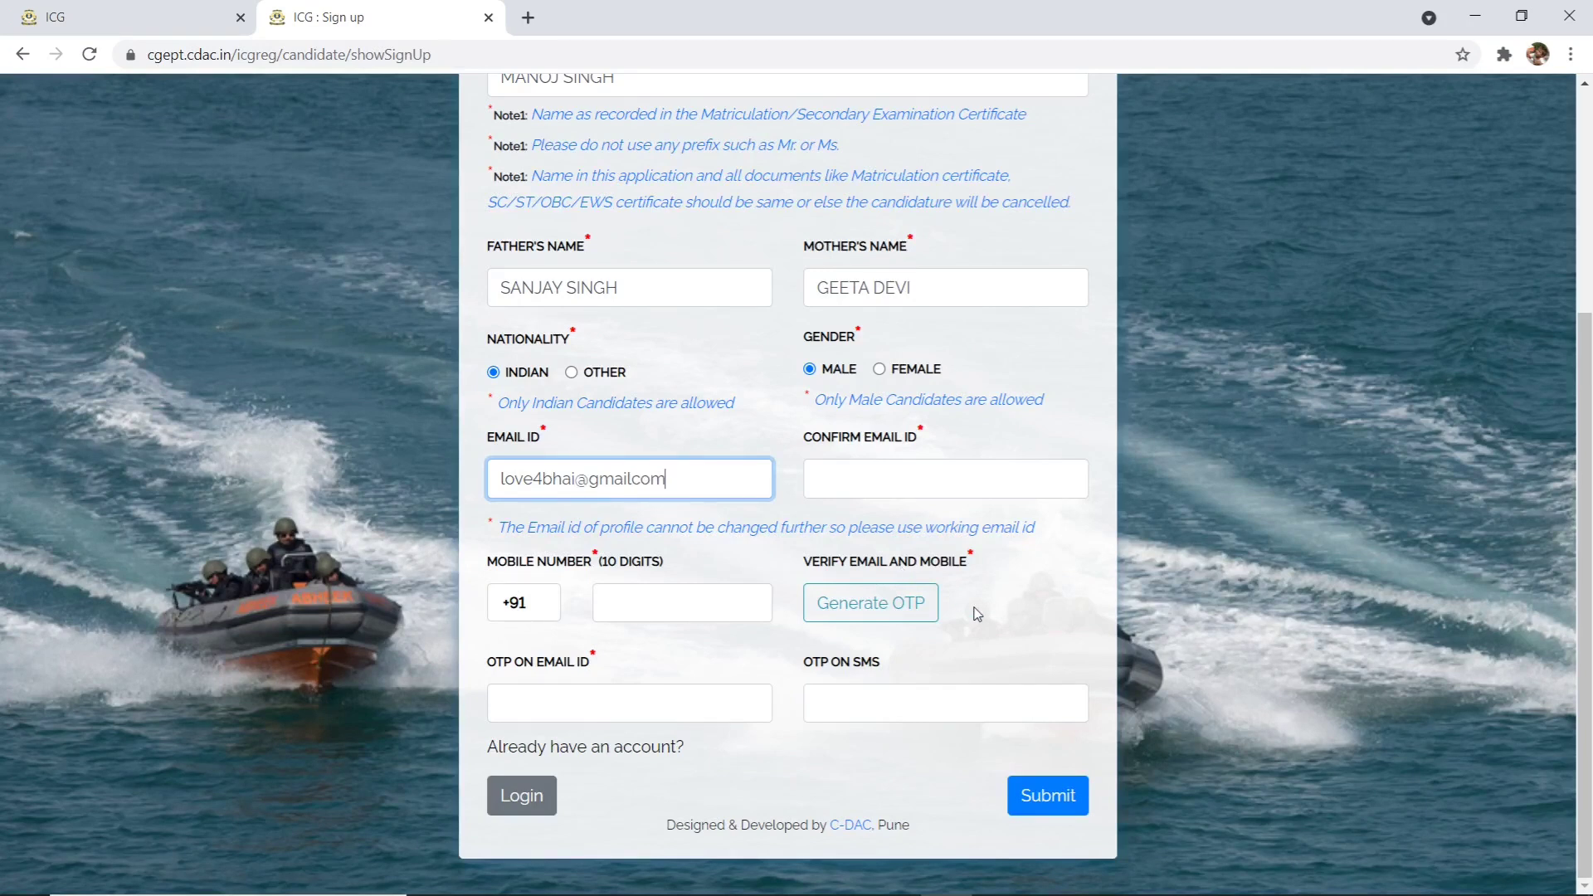
{"action": "left_click", "coordinate": [635, 480]}
{"action": "type", "text": "."}
{"action": "left_click", "coordinate": [898, 479]}
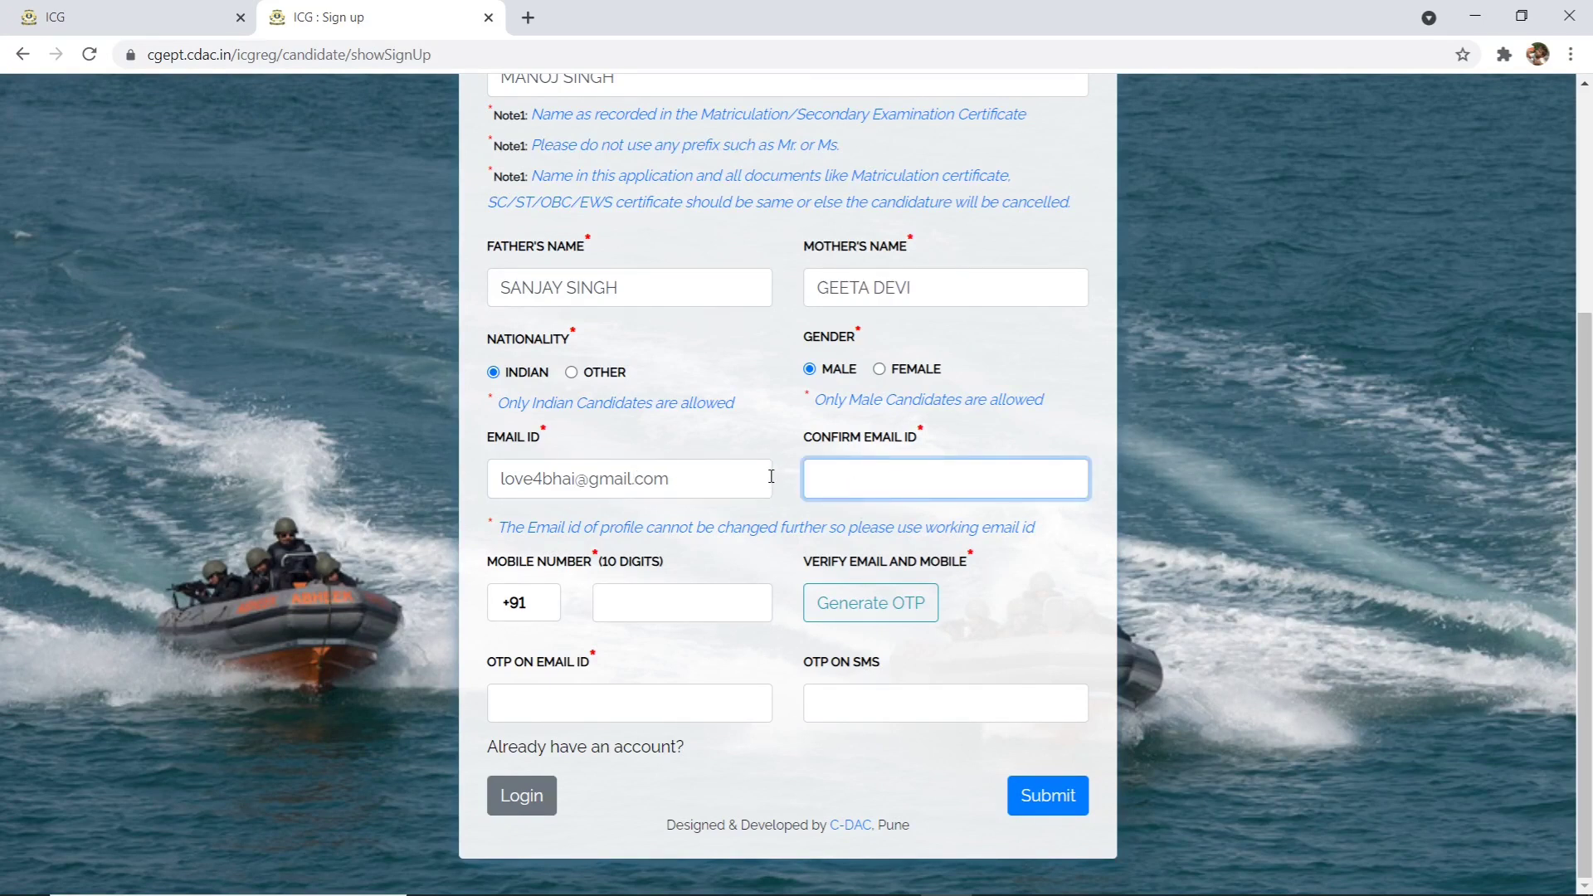
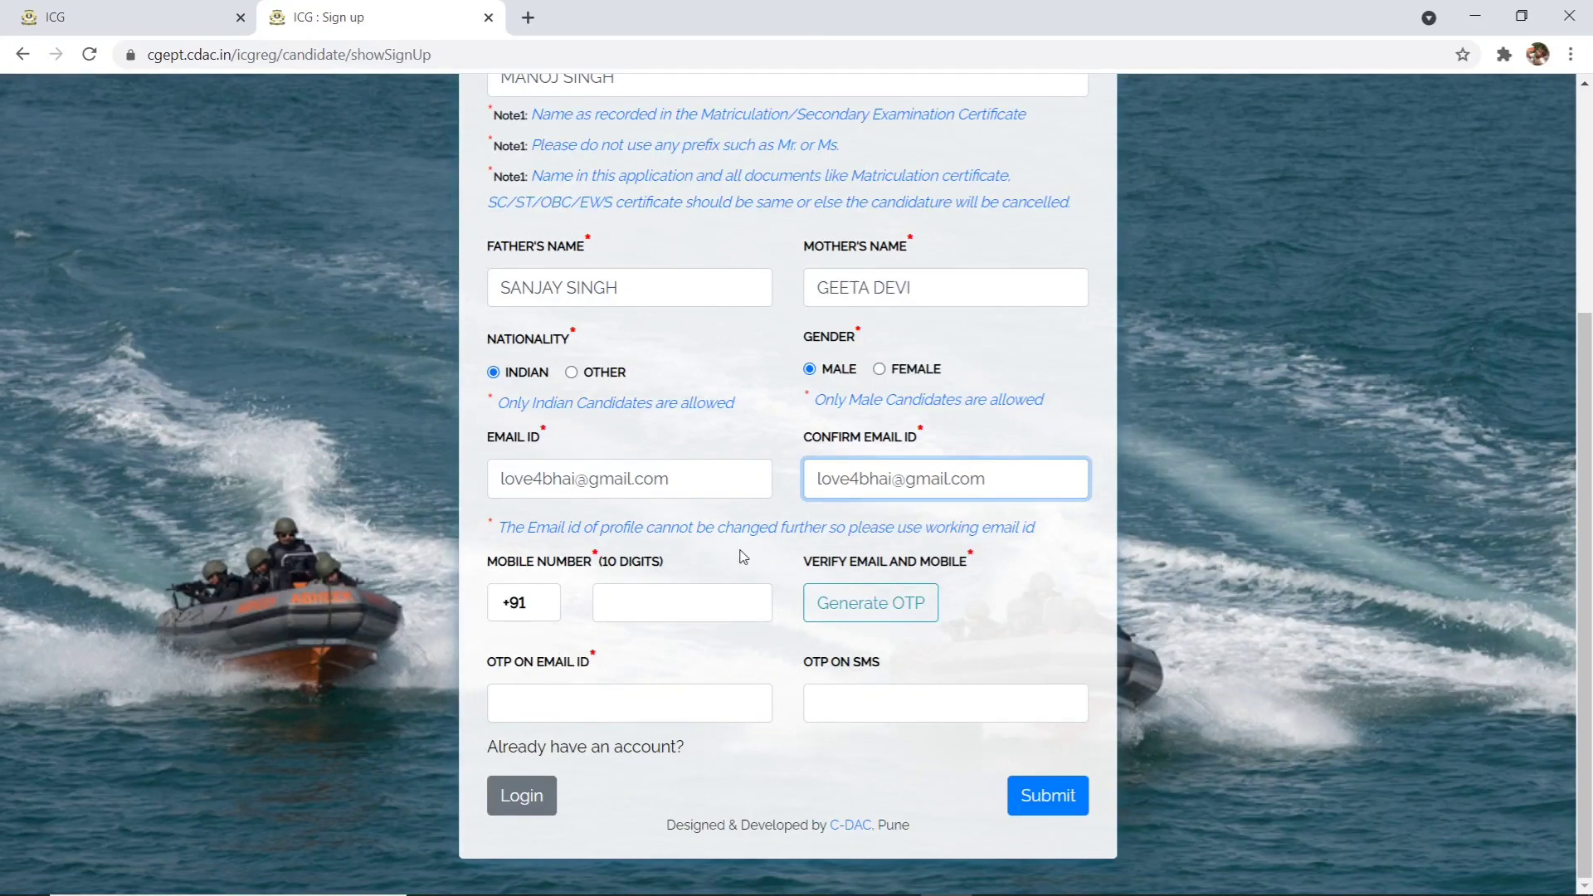
- Enter the candidate's mobile number and request the verification OTPs
{"action": "left_click", "coordinate": [662, 605]}
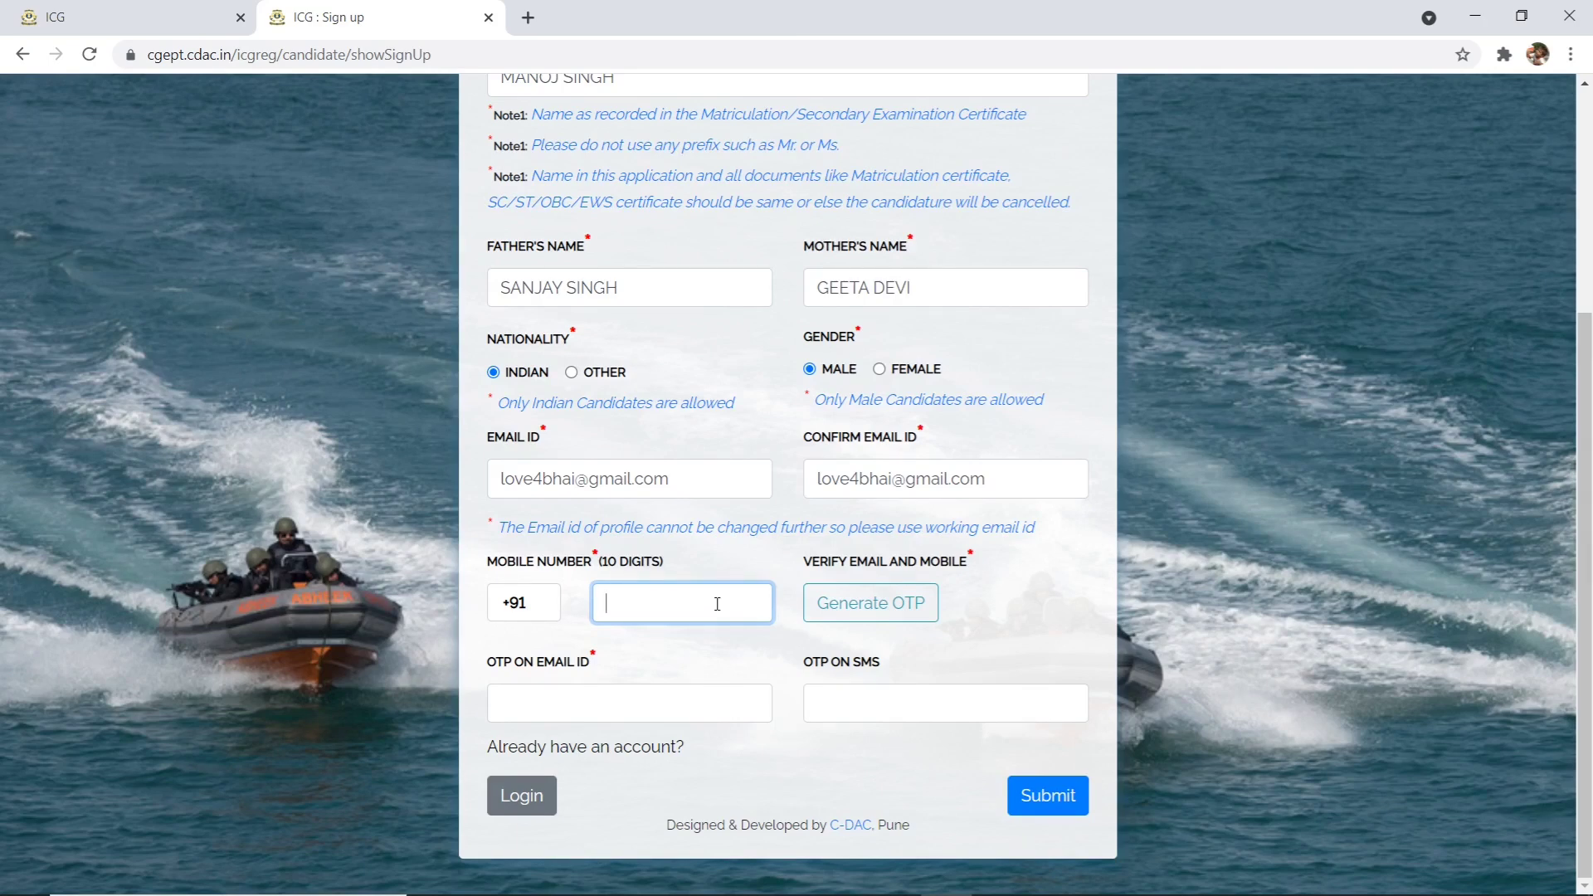
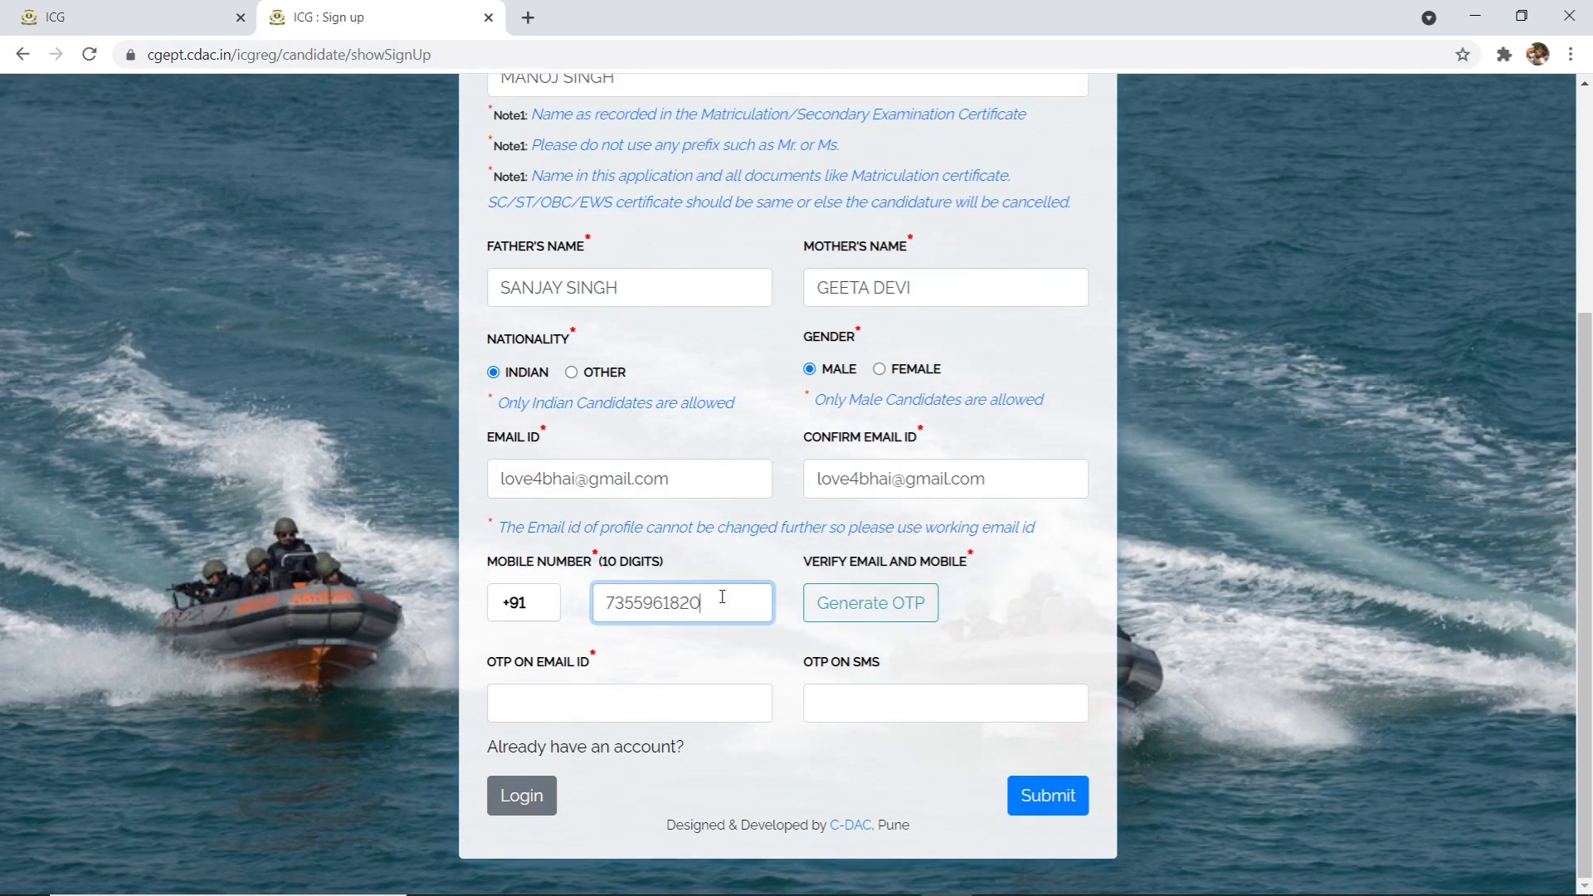
{"action": "left_click", "coordinate": [896, 606]}
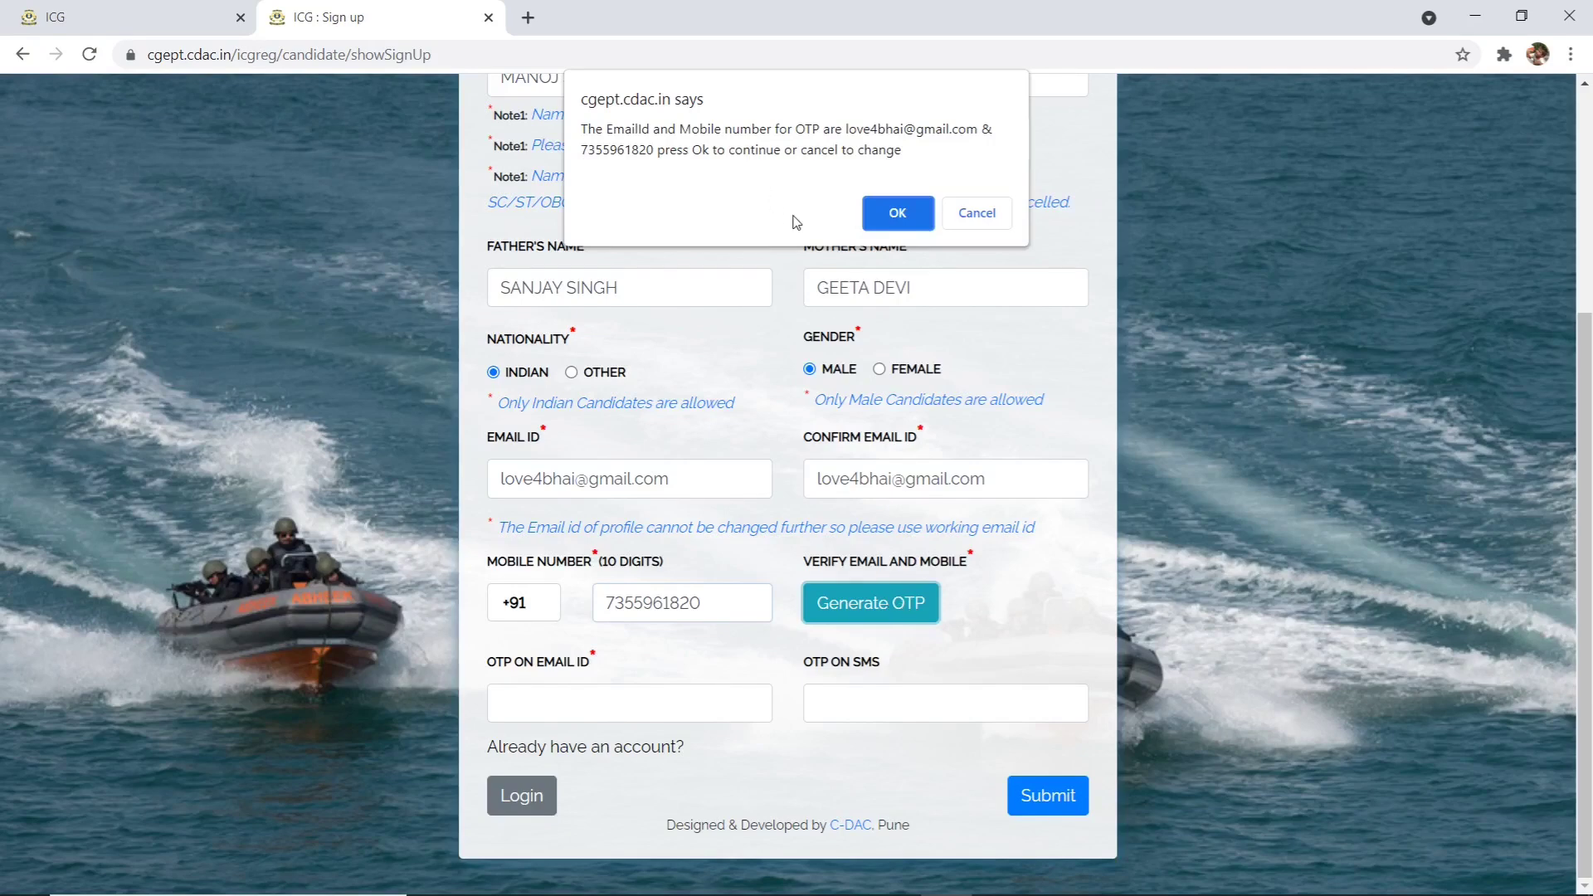
- Confirm OTP sending, enter the emailed OTP, submit the sign-up and acknowledge success
{"action": "left_click", "coordinate": [895, 218]}
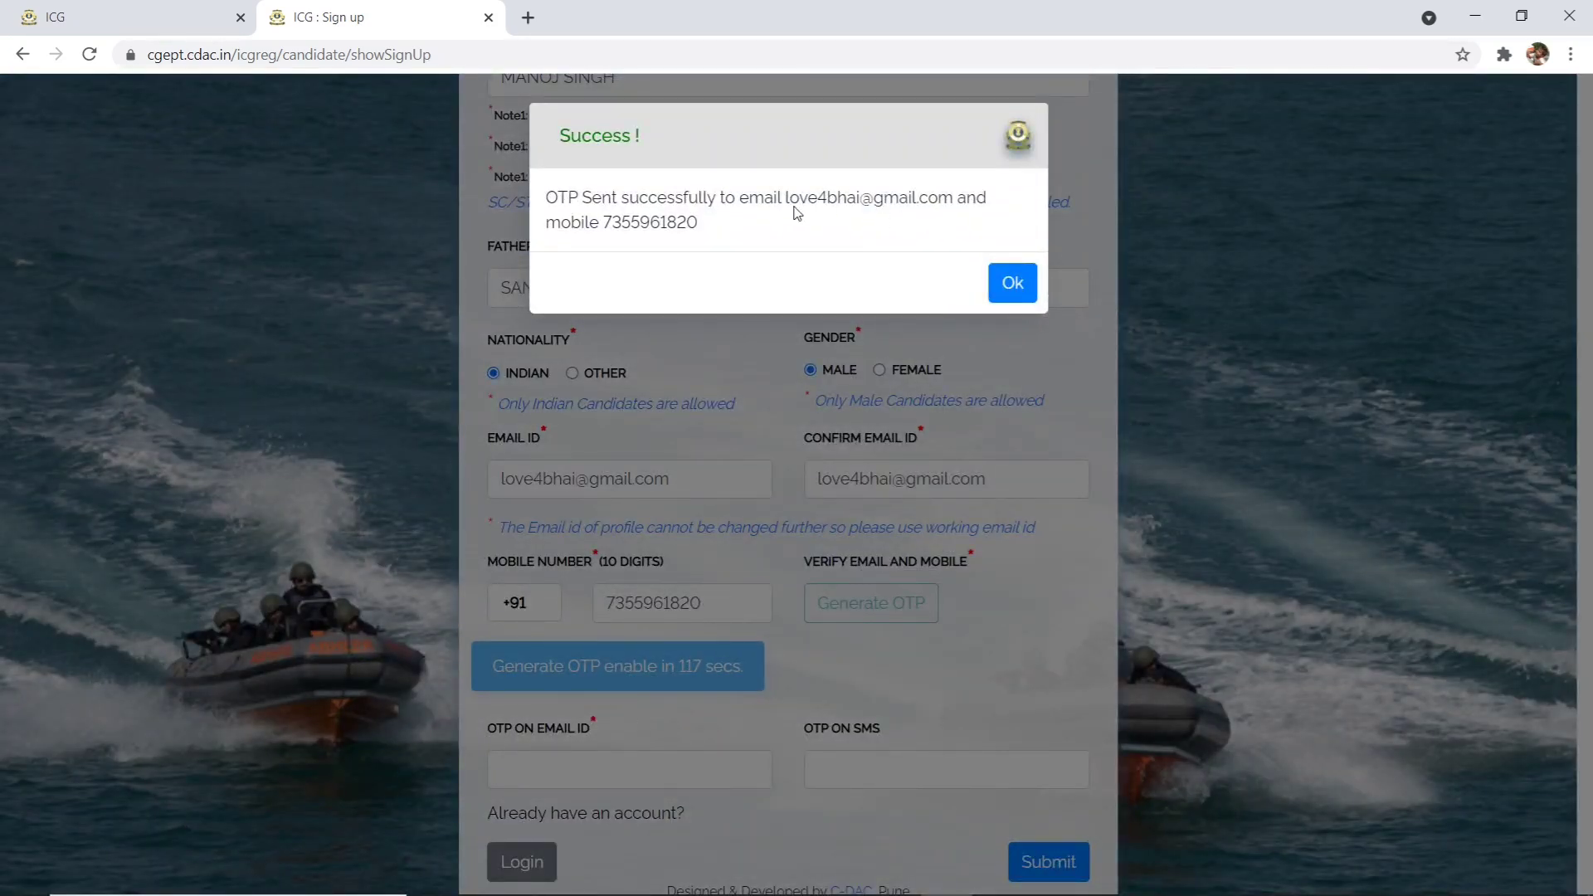
{"action": "left_click", "coordinate": [1009, 281]}
{"action": "left_click", "coordinate": [592, 757]}
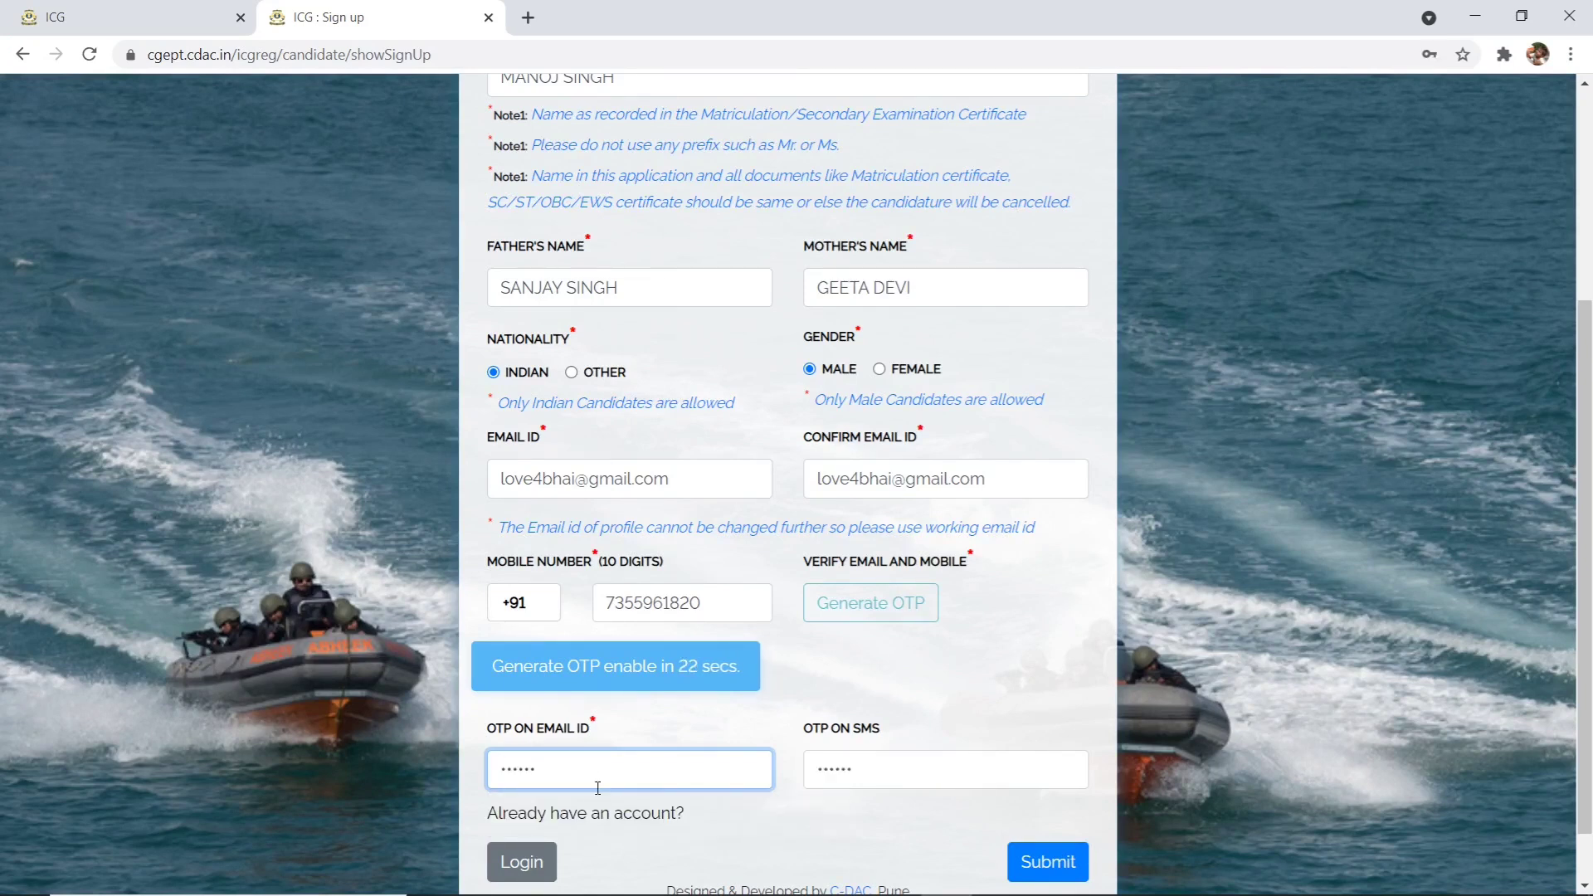
{"action": "scroll", "coordinate": [631, 855], "scroll_direction": "down", "scroll_amount": 1}
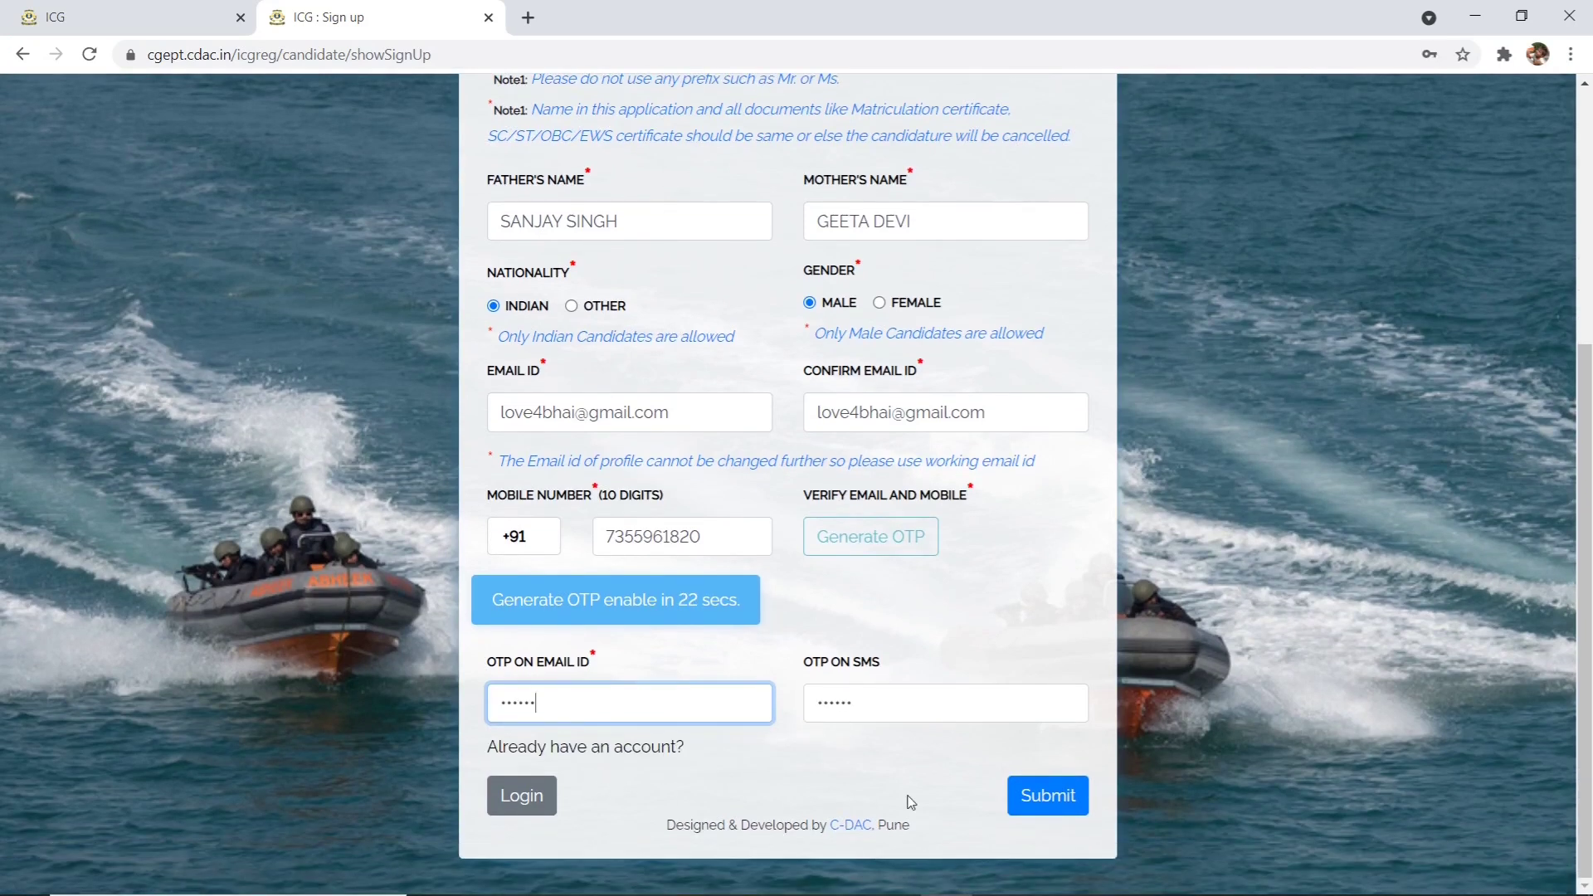
{"action": "left_click", "coordinate": [1050, 799]}
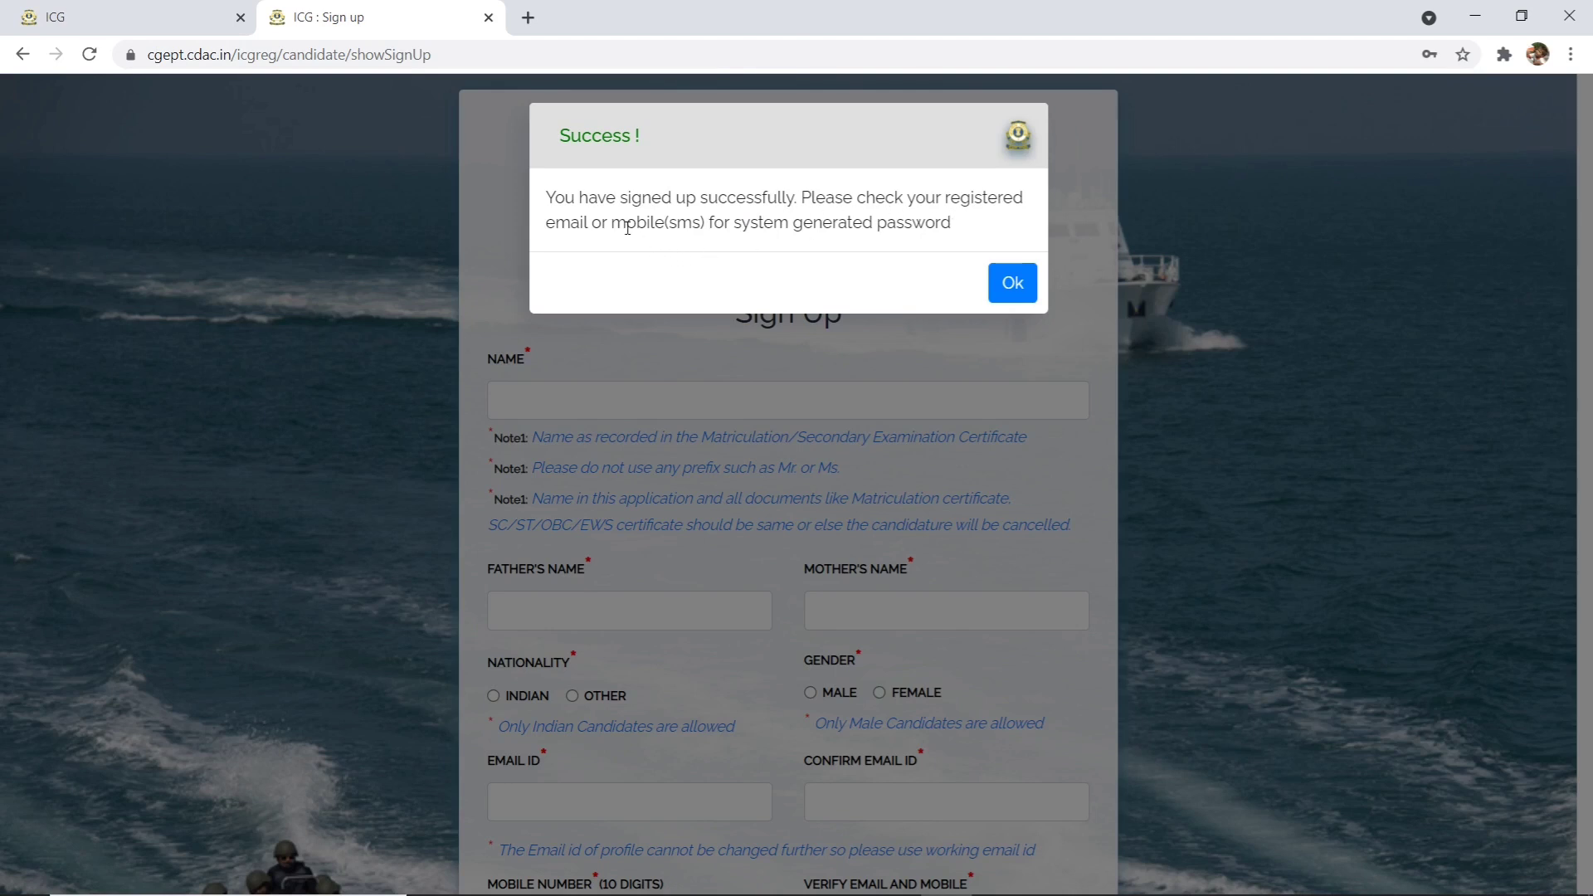
{"action": "left_click", "coordinate": [1014, 285]}
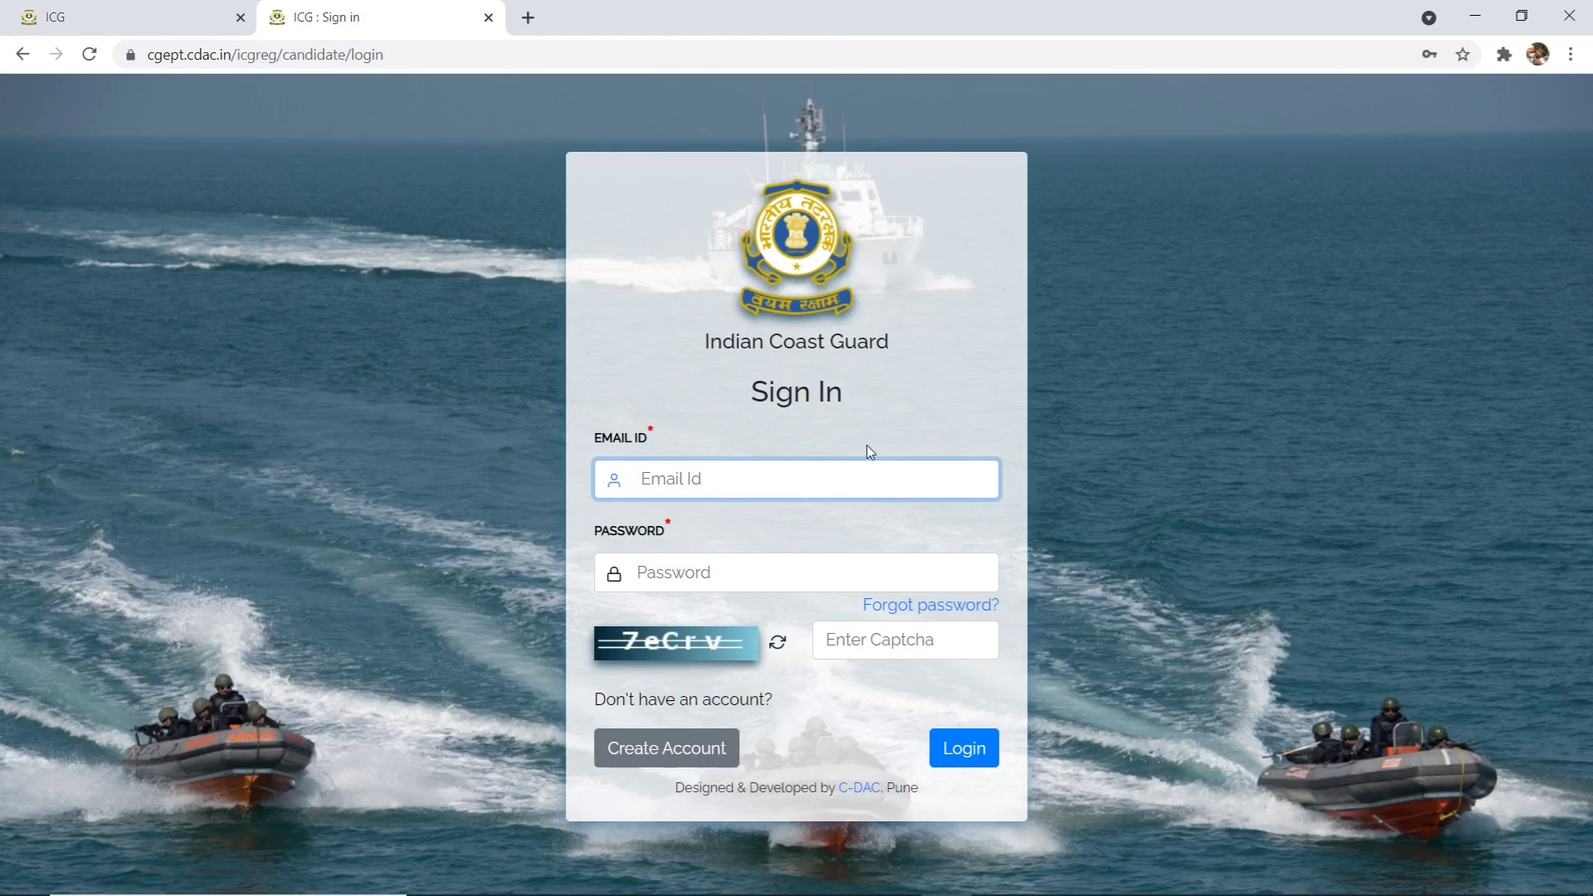
- Enter the account's email ID on the Sign In page, fixing a typo
{"action": "type", "text": "LO"}
{"action": "key", "text": "BackSpace"}
{"action": "key", "text": "BackSpace"}
{"action": "type", "text": "l"}
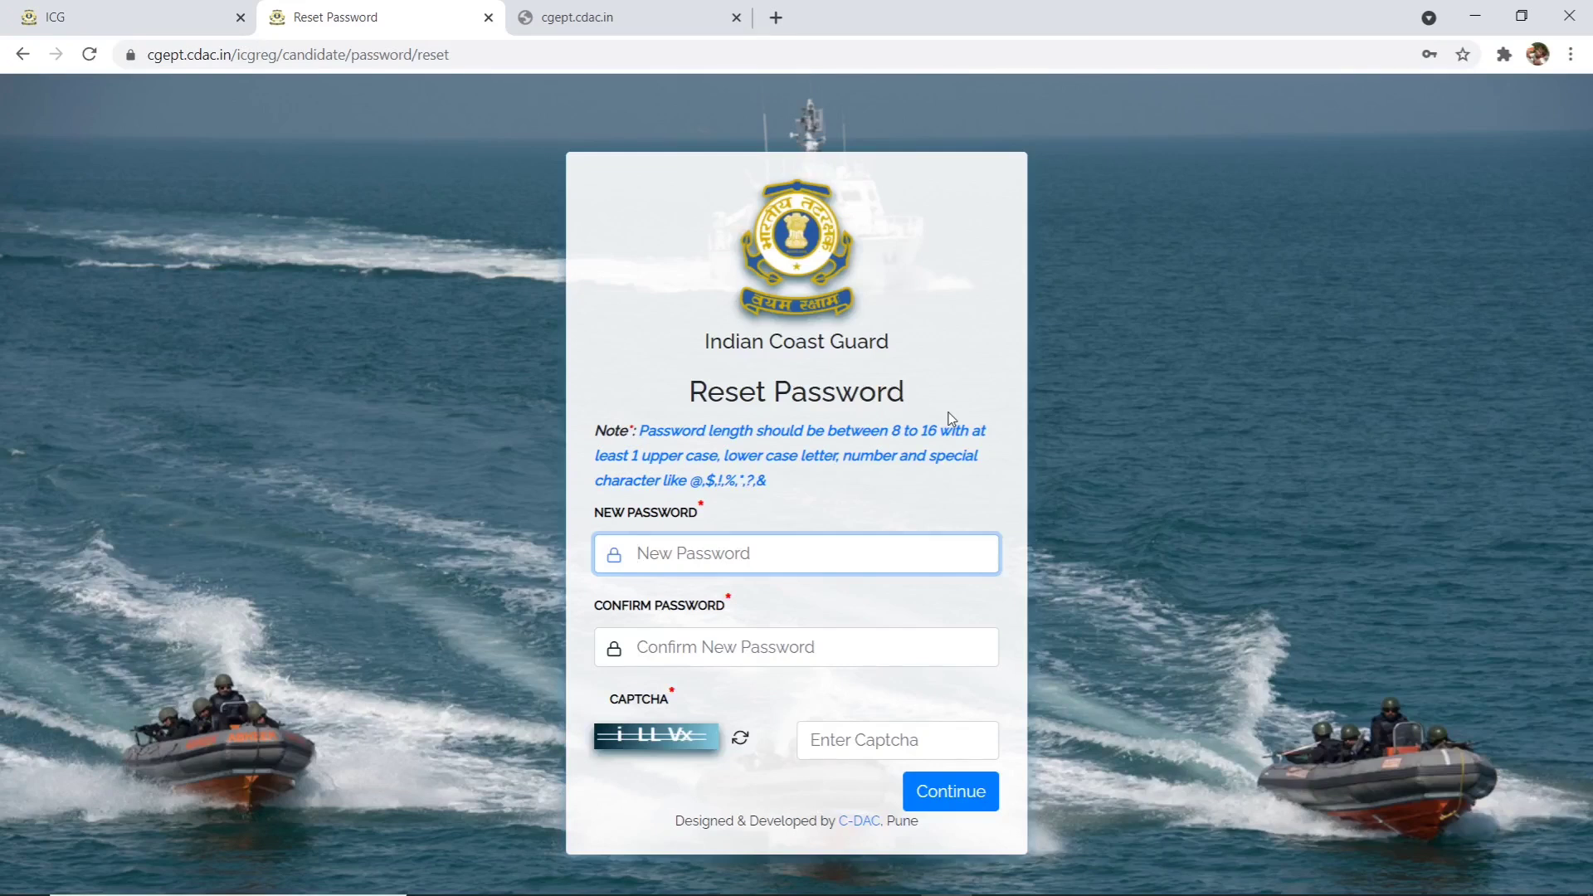
- Set and confirm a new password, enter the captcha, submit and acknowledge the reset
{"action": "type", "text": "aaaaaaa"}
{"action": "left_click", "coordinate": [811, 643]}
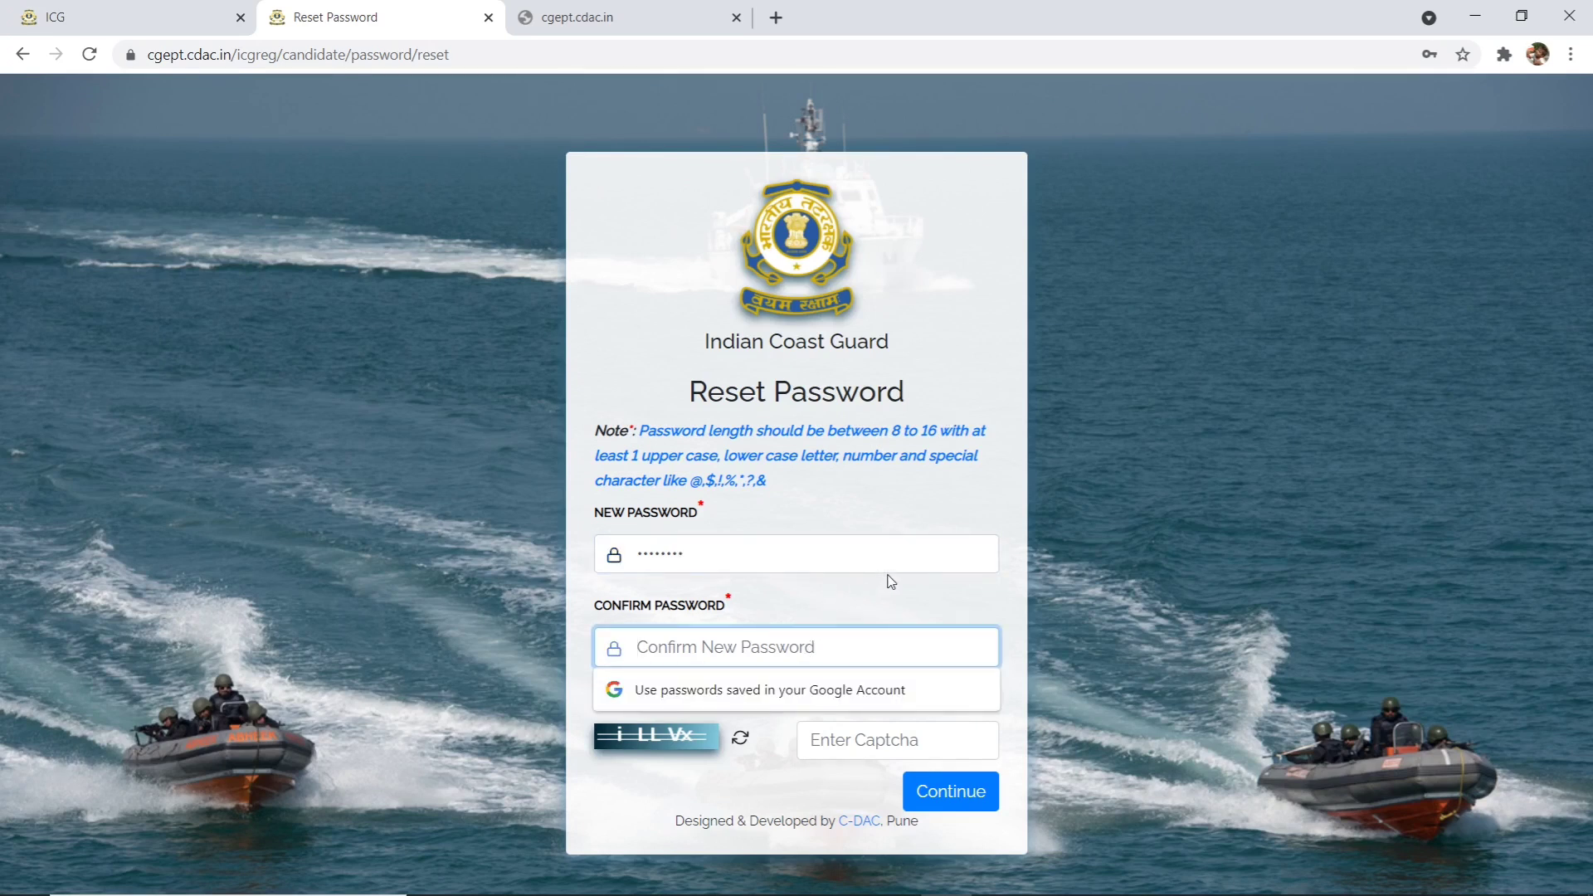
{"action": "type", "text": "aaaa"}
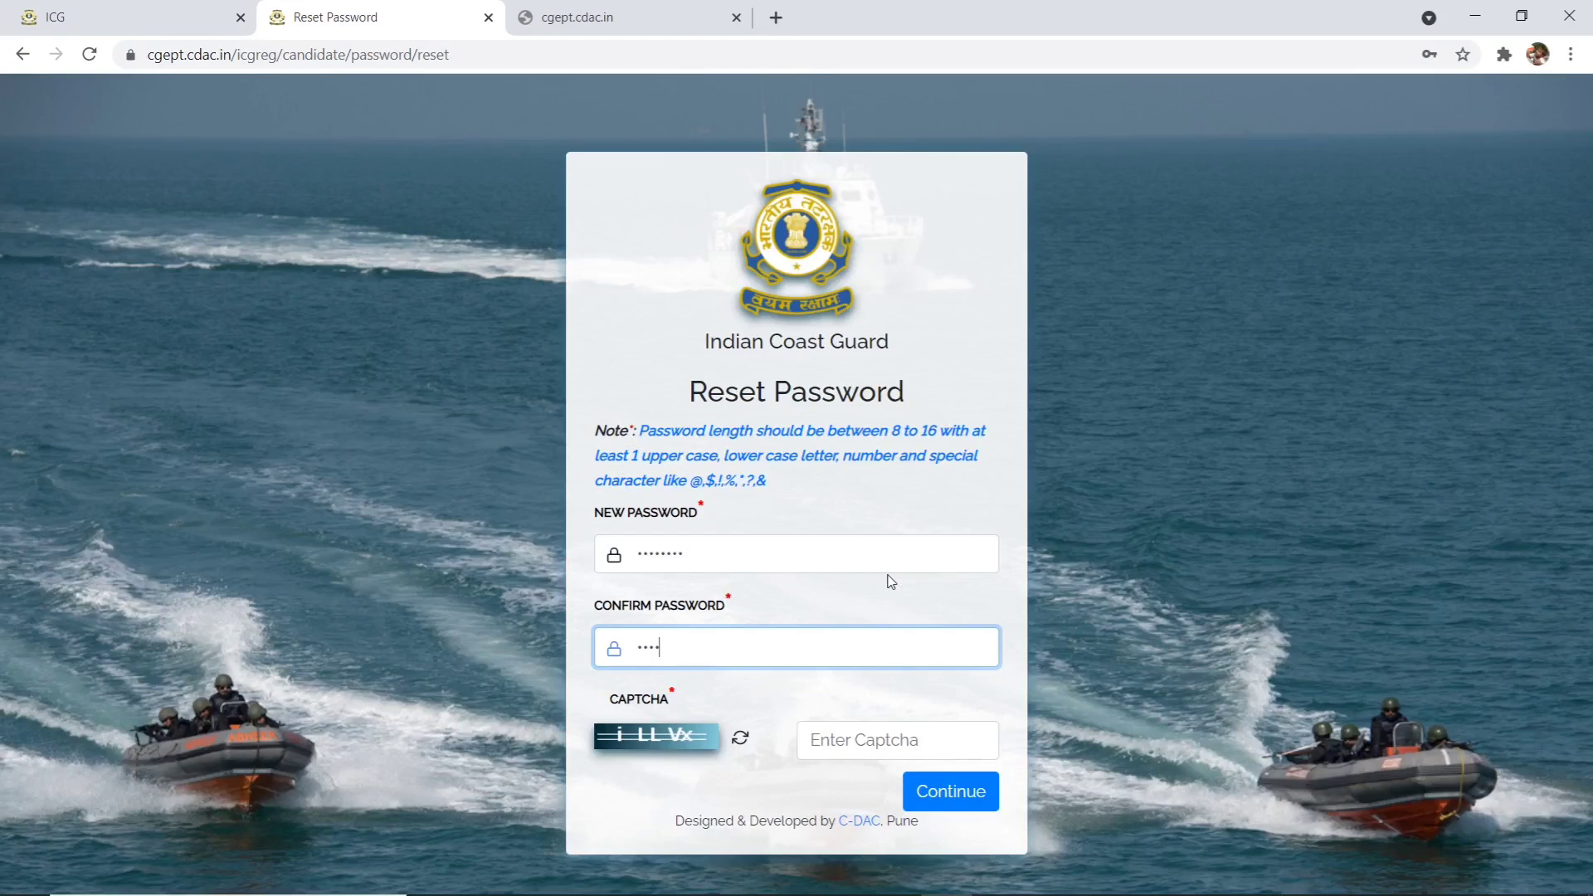
{"action": "type", "text": "aaa"}
{"action": "left_click", "coordinate": [887, 723]}
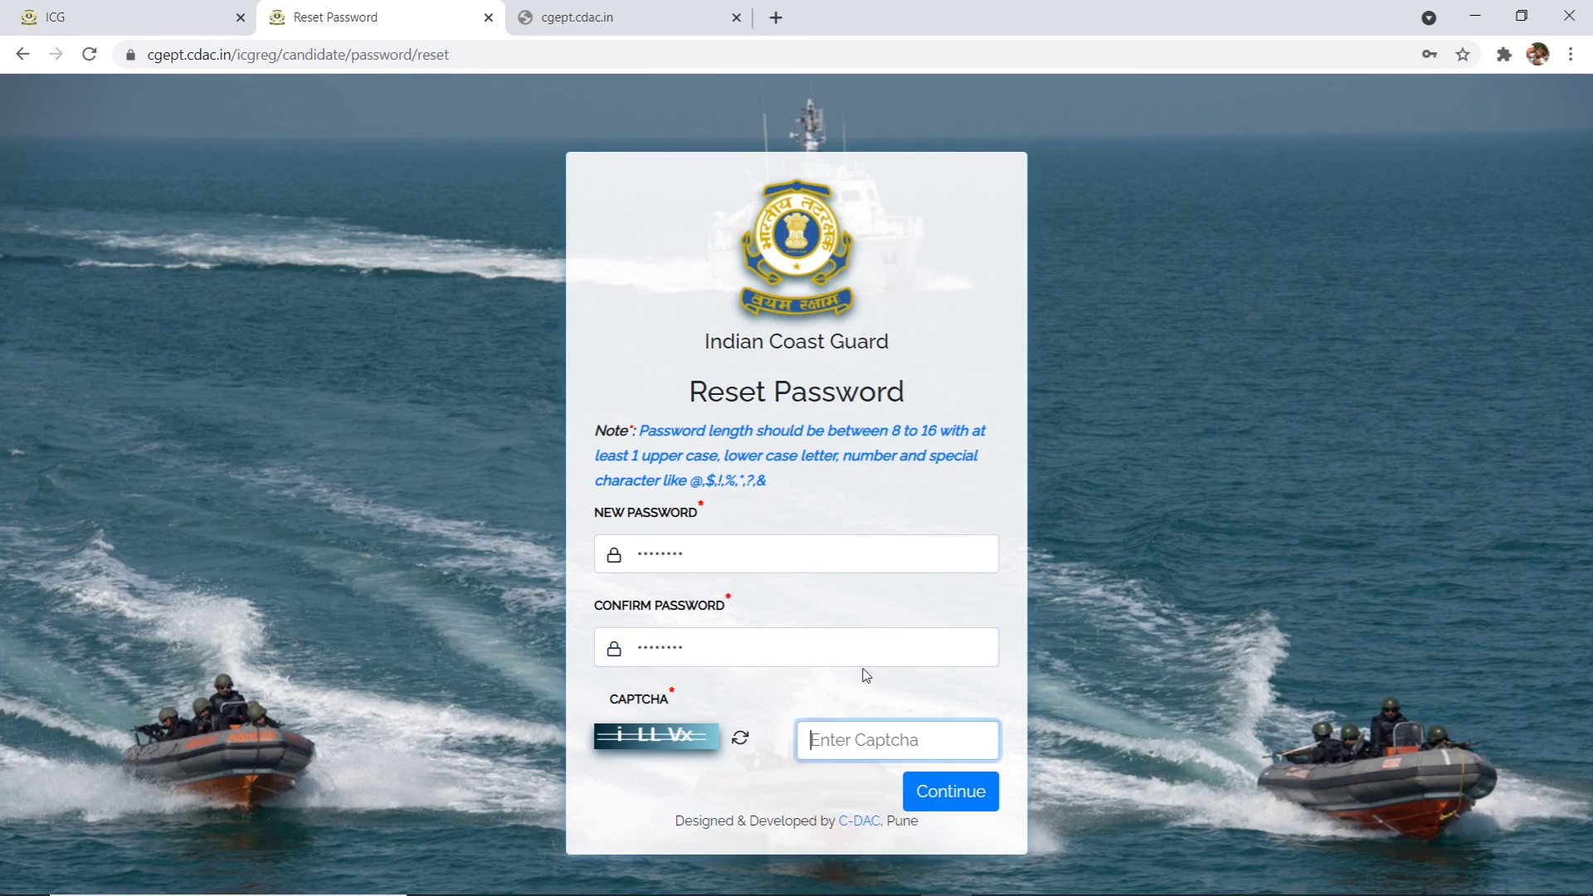
{"action": "type", "text": "iLLVx"}
{"action": "left_click", "coordinate": [974, 798]}
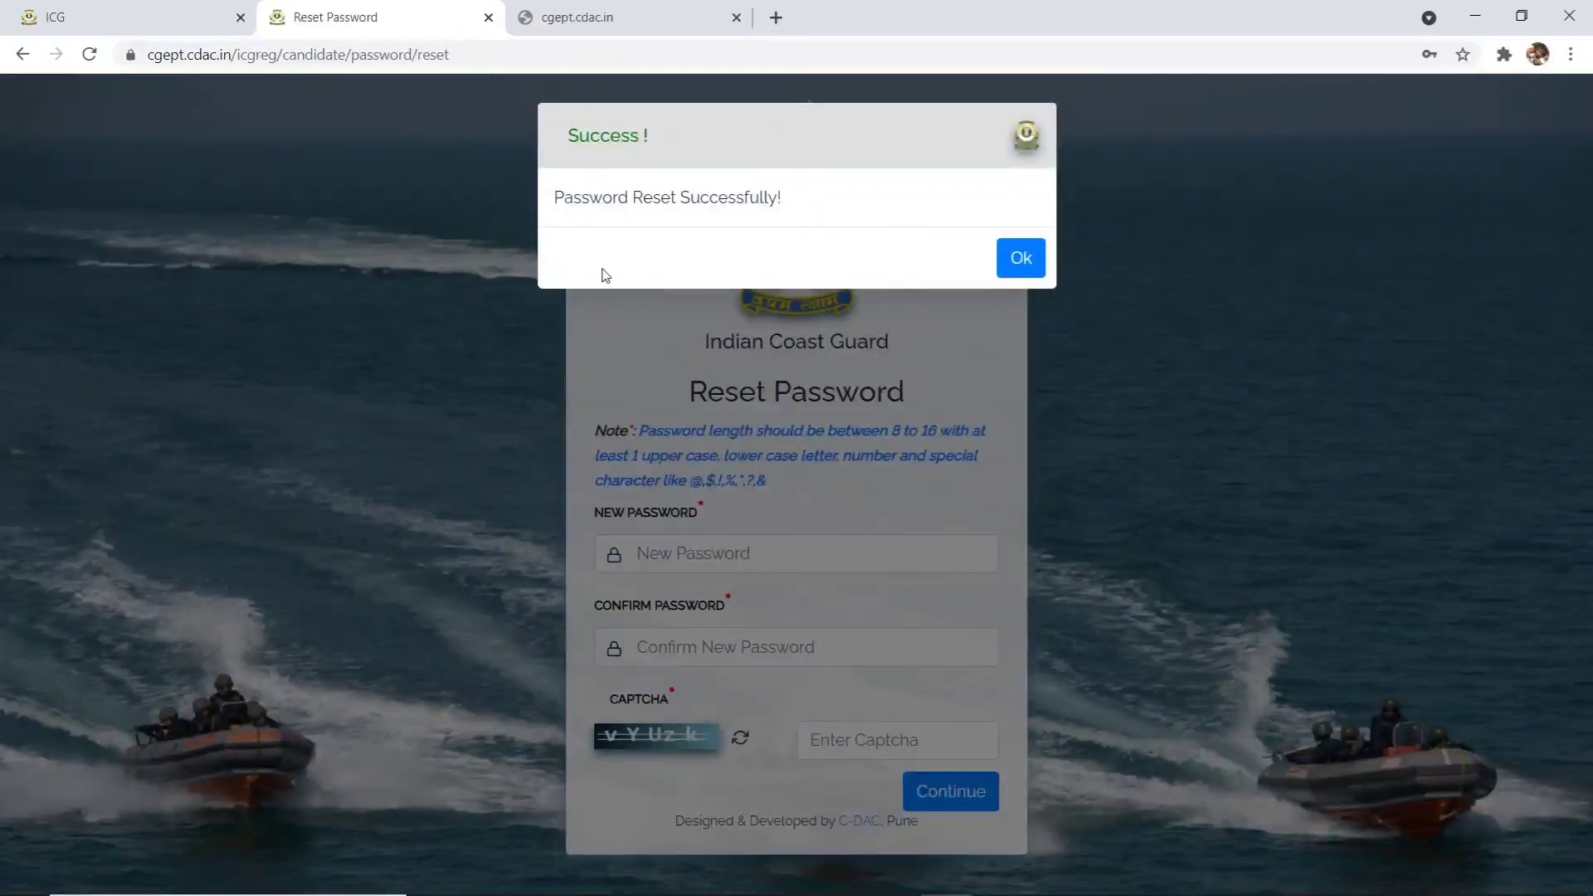
{"action": "left_click", "coordinate": [1021, 253]}
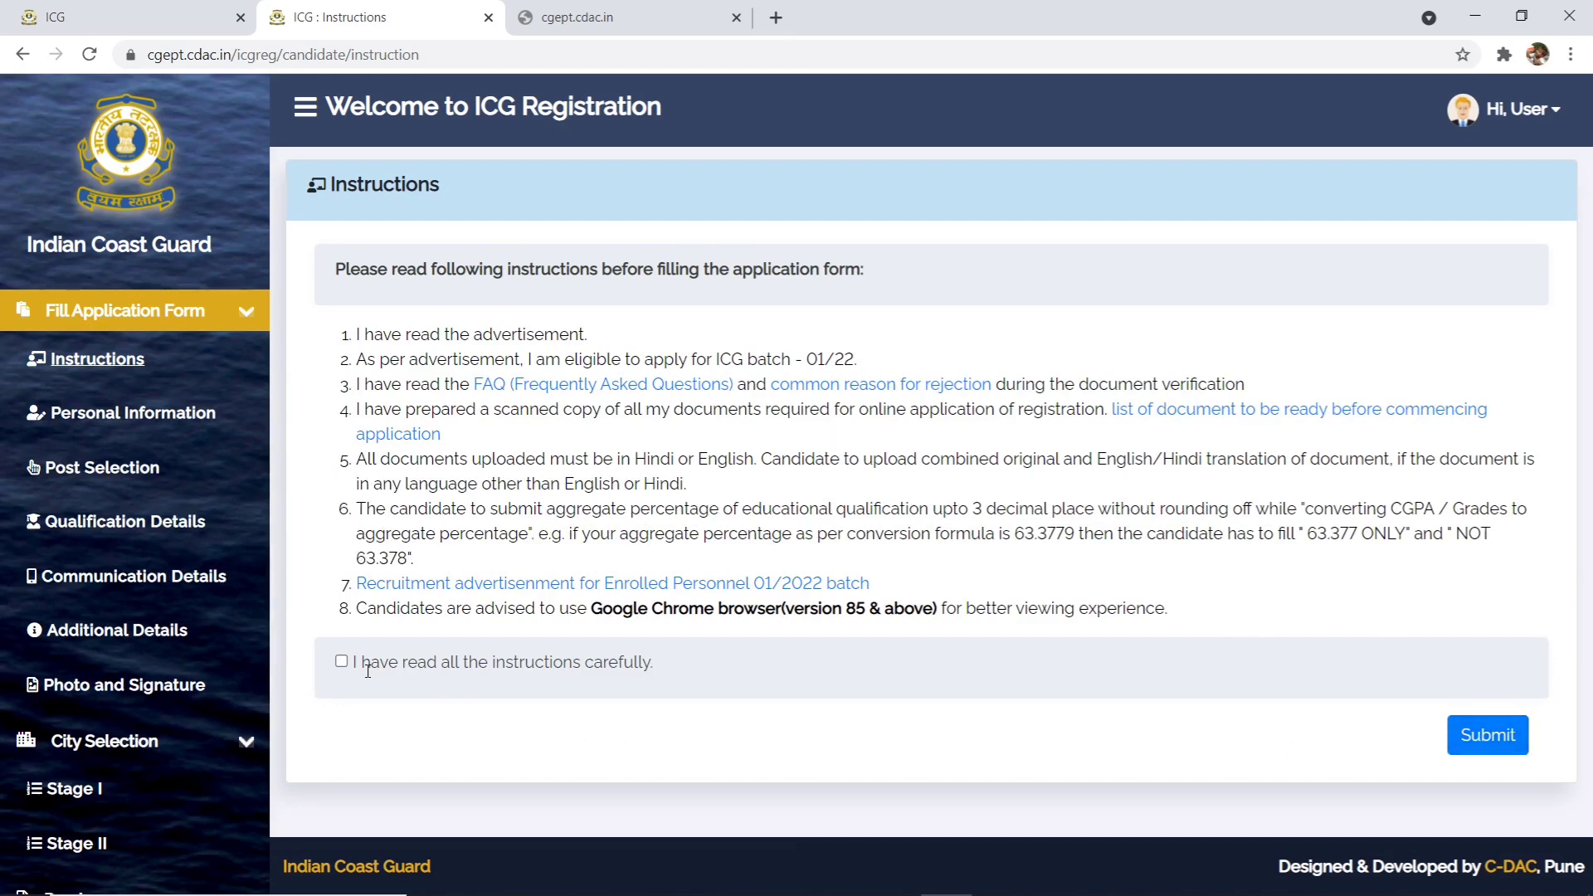
- Tick 'I have read all the instructions carefully' and submit the acknowledgement
{"action": "left_click", "coordinate": [341, 662]}
{"action": "left_click", "coordinate": [1459, 741]}
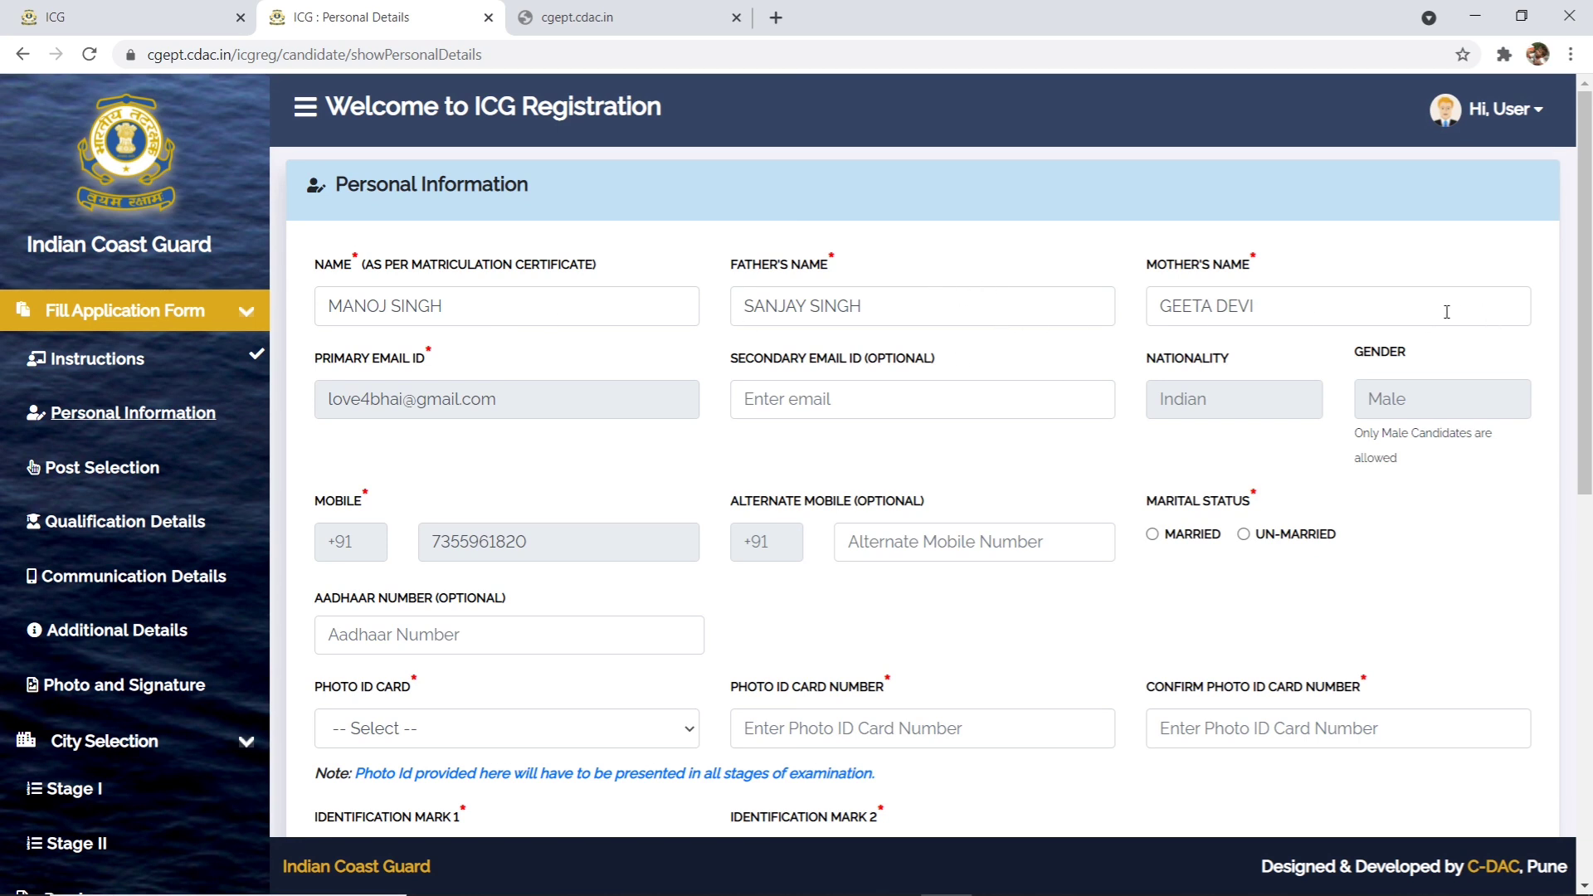
- Leave the optional secondary email and alternate mobile fields blank
{"action": "left_click", "coordinate": [805, 394]}
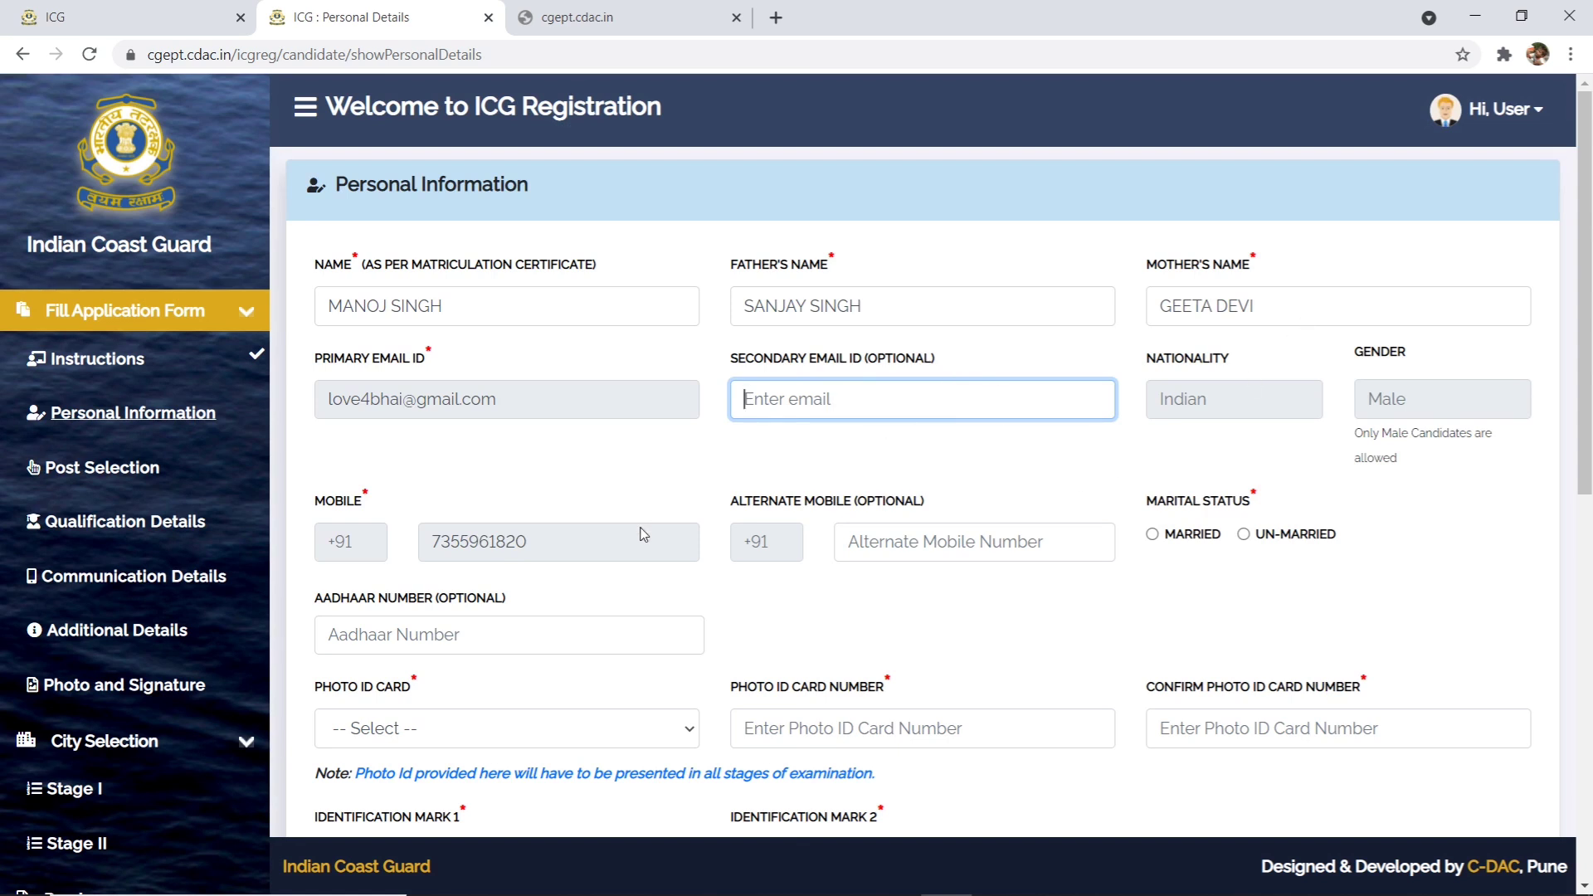
{"action": "left_click", "coordinate": [549, 392]}
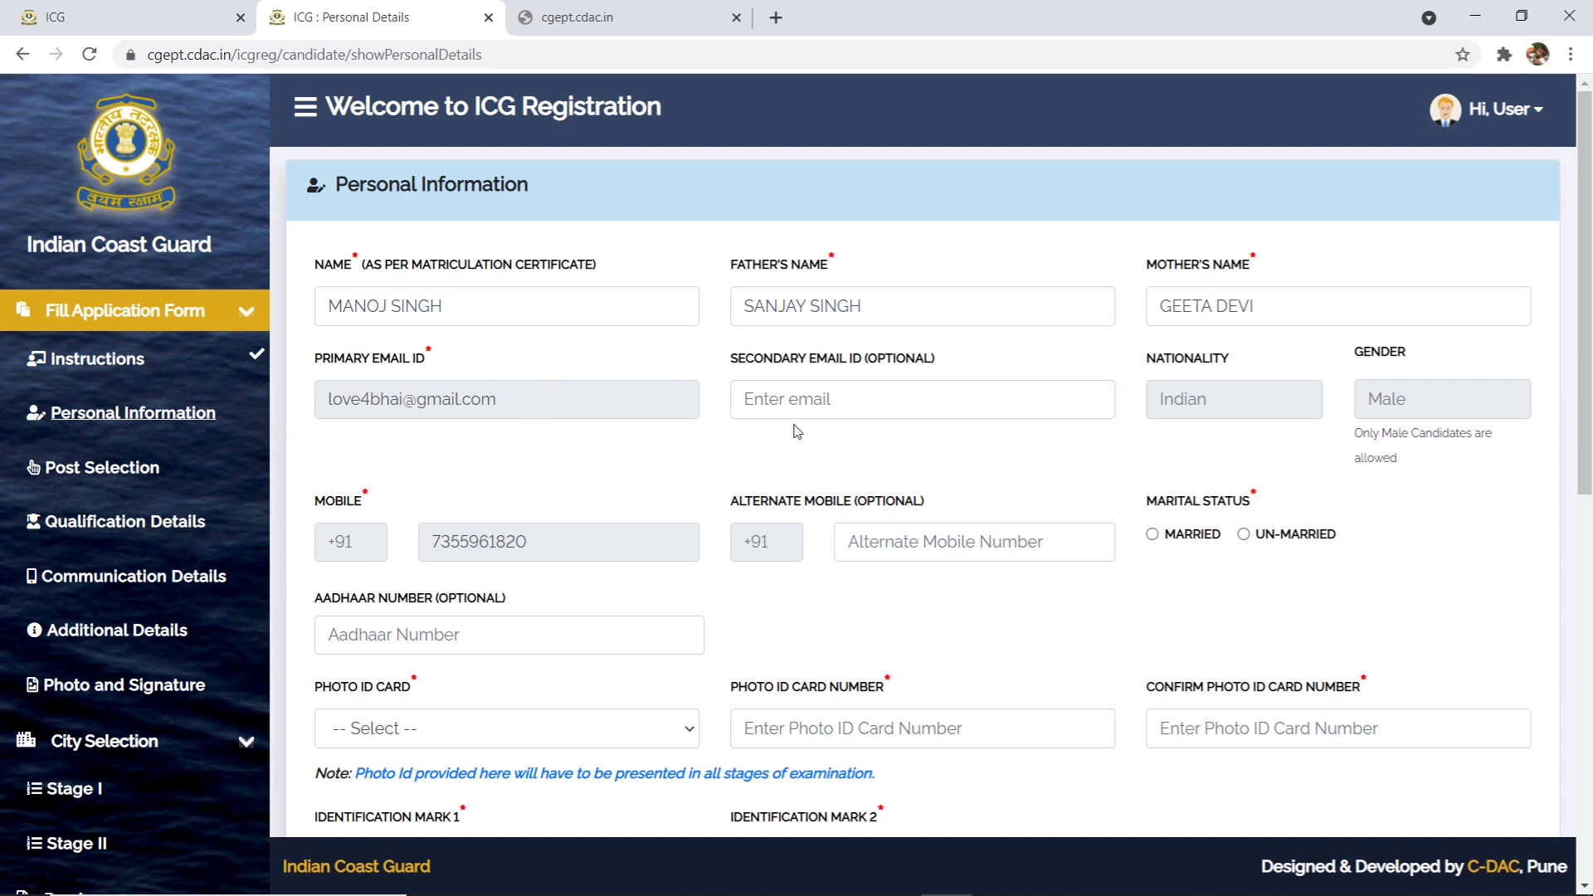
{"action": "left_click", "coordinate": [981, 546]}
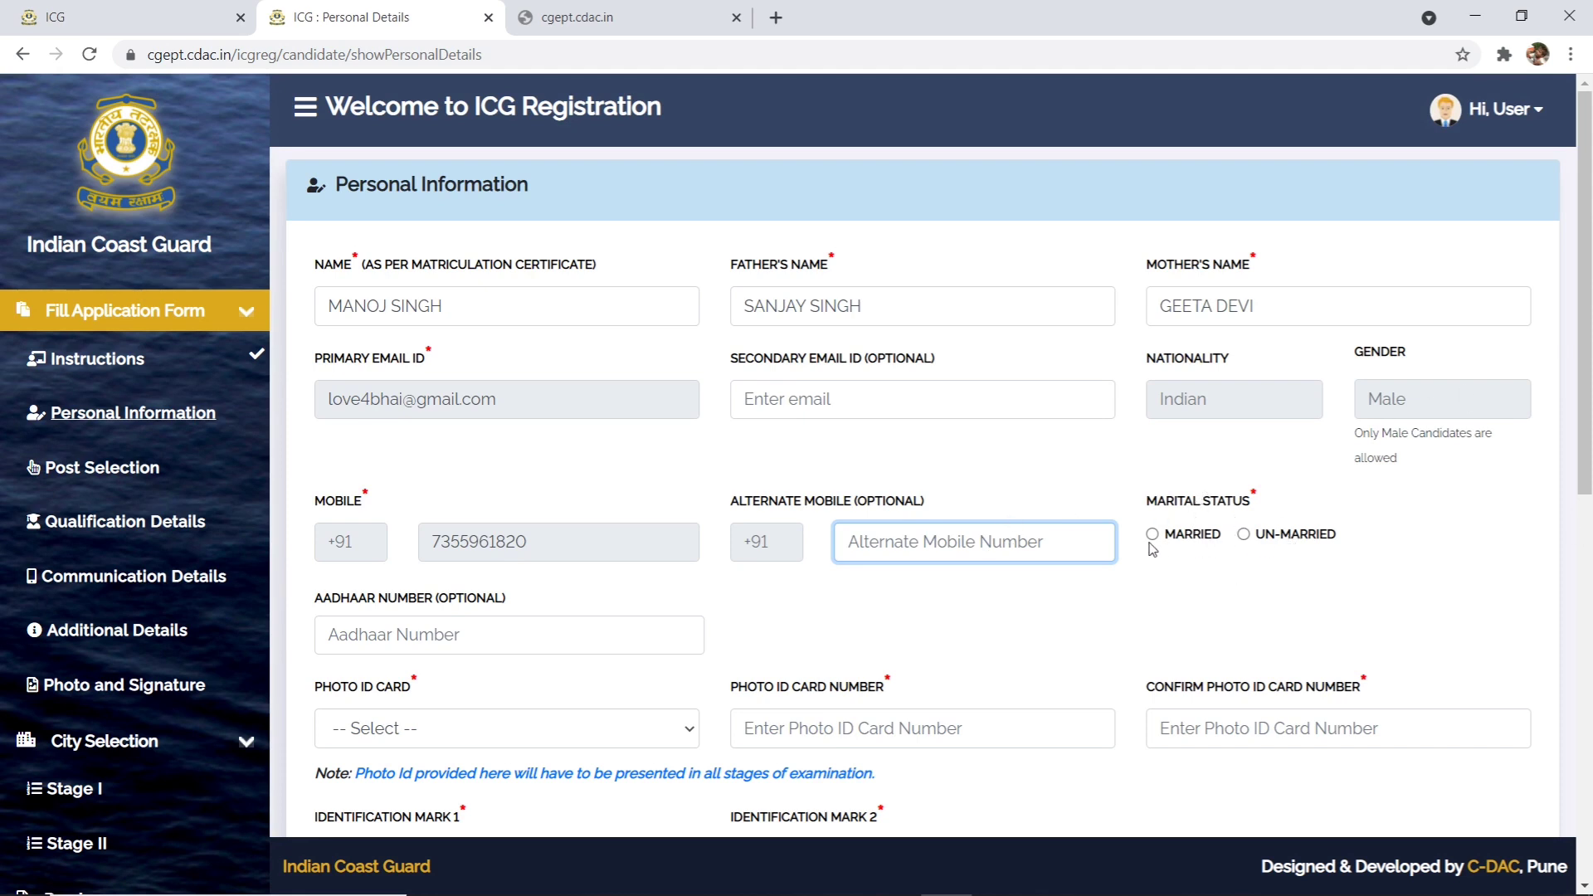
{"action": "scroll", "coordinate": [1177, 417], "scroll_direction": "down", "scroll_amount": 8}
{"action": "scroll", "coordinate": [1177, 417], "scroll_direction": "up", "scroll_amount": 8}
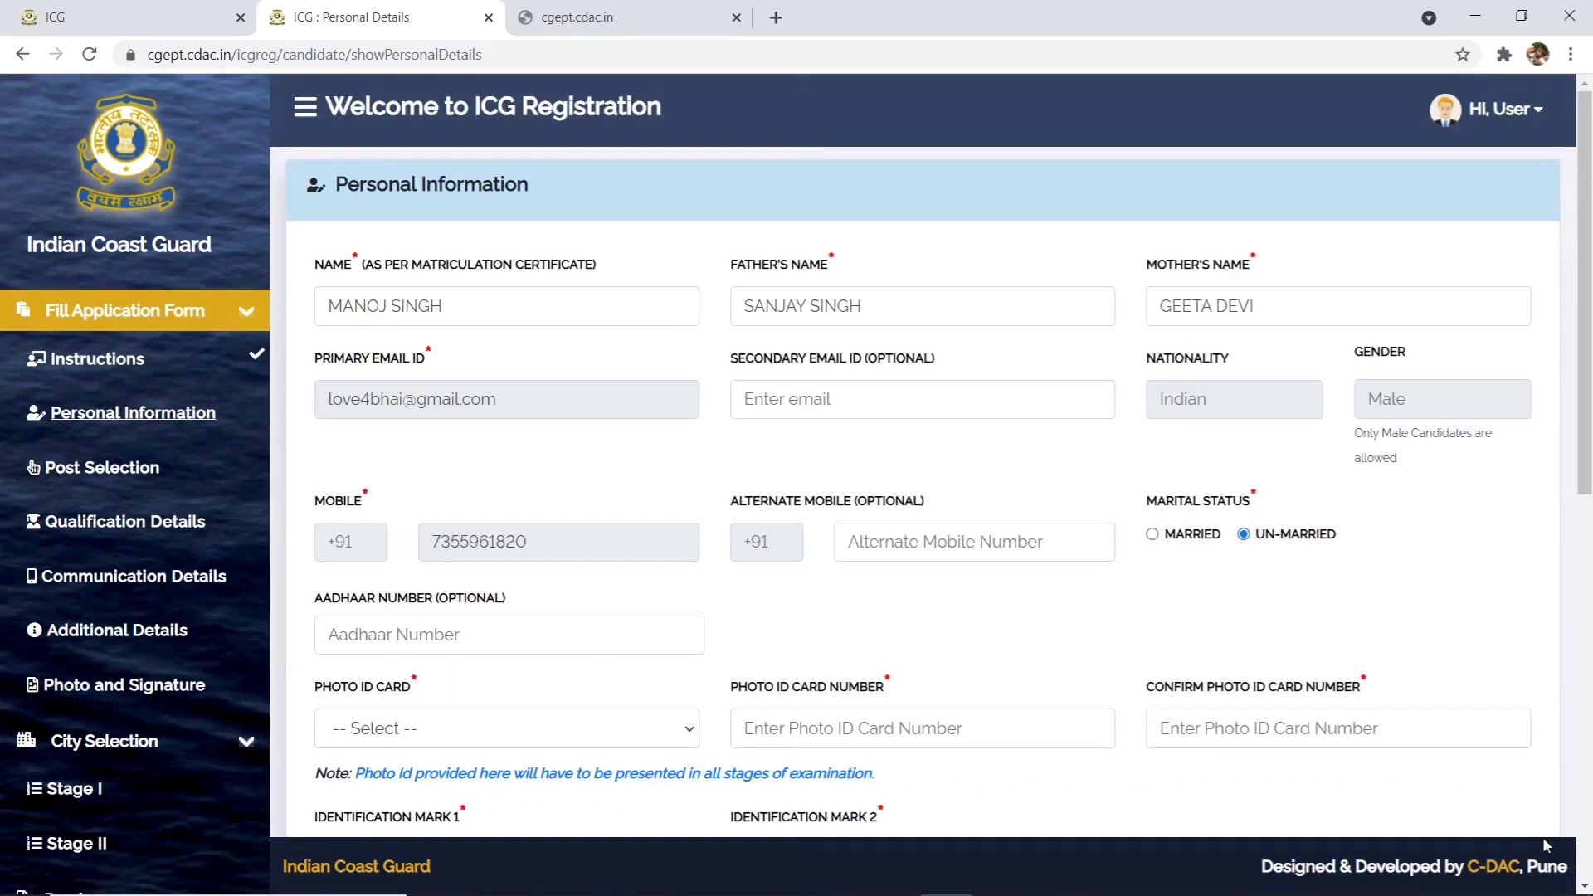
{"action": "scroll", "coordinate": [1587, 882], "scroll_direction": "down", "scroll_amount": 9}
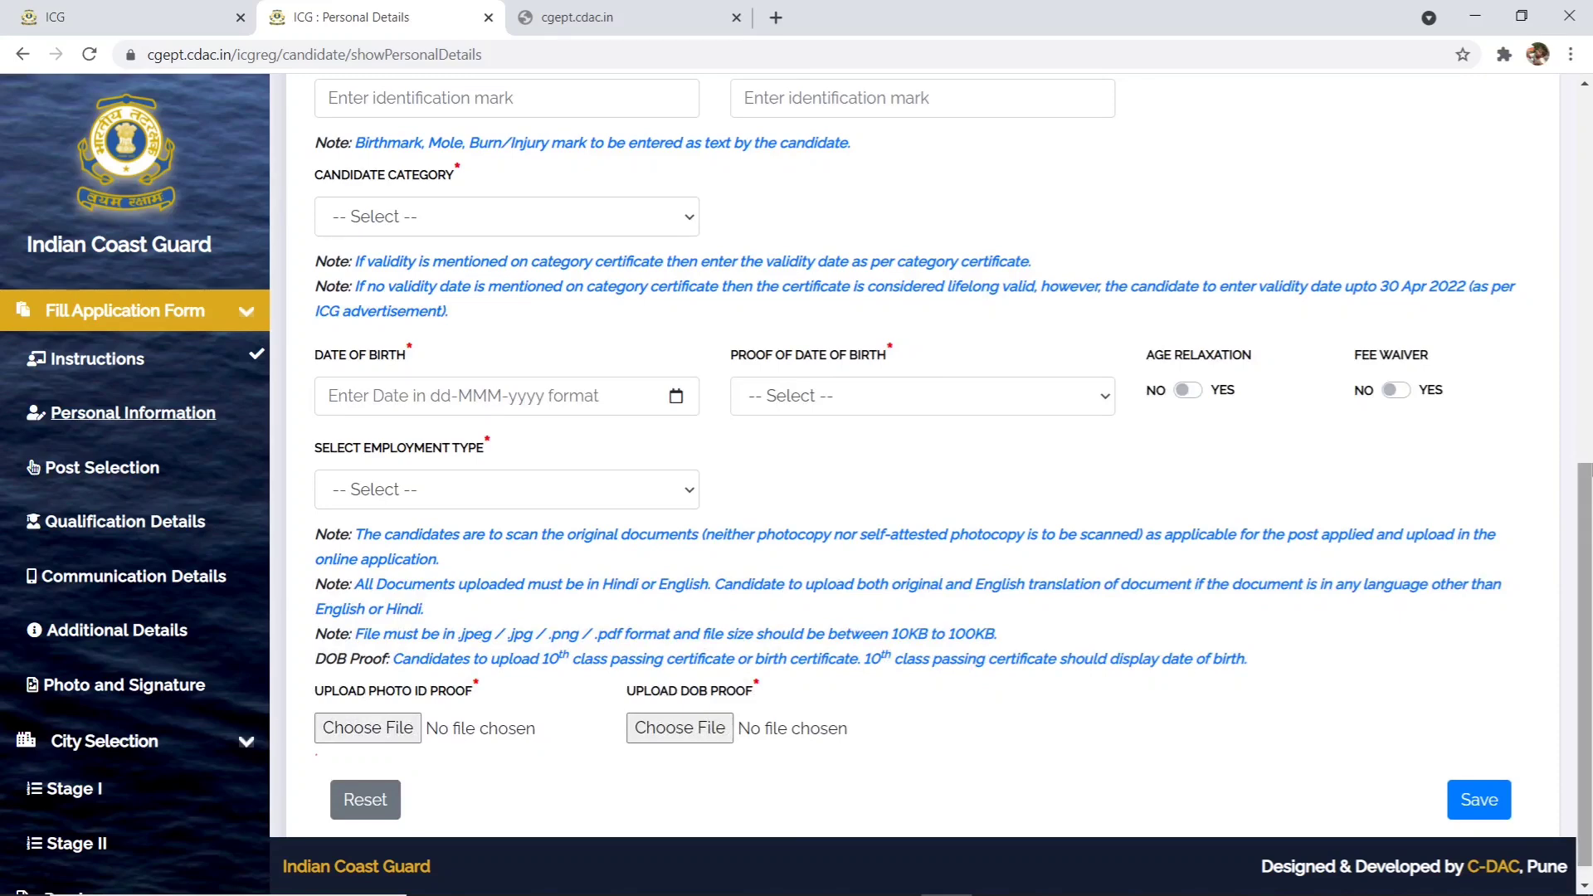
{"action": "left_click", "coordinate": [1586, 84]}
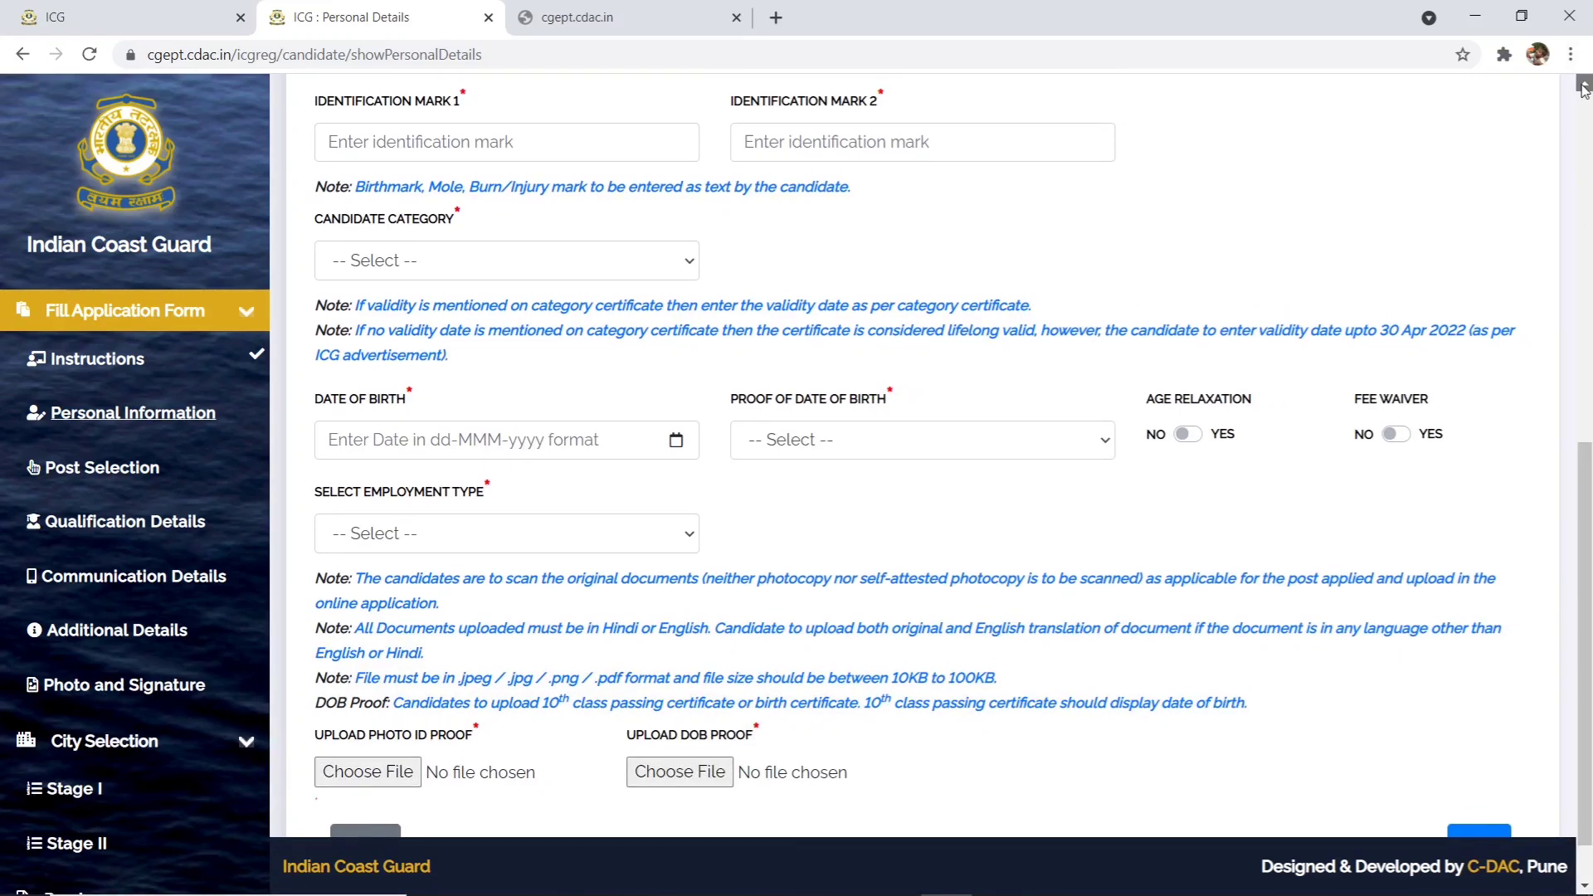
{"action": "scroll", "coordinate": [1585, 90], "scroll_direction": "up", "scroll_amount": 5}
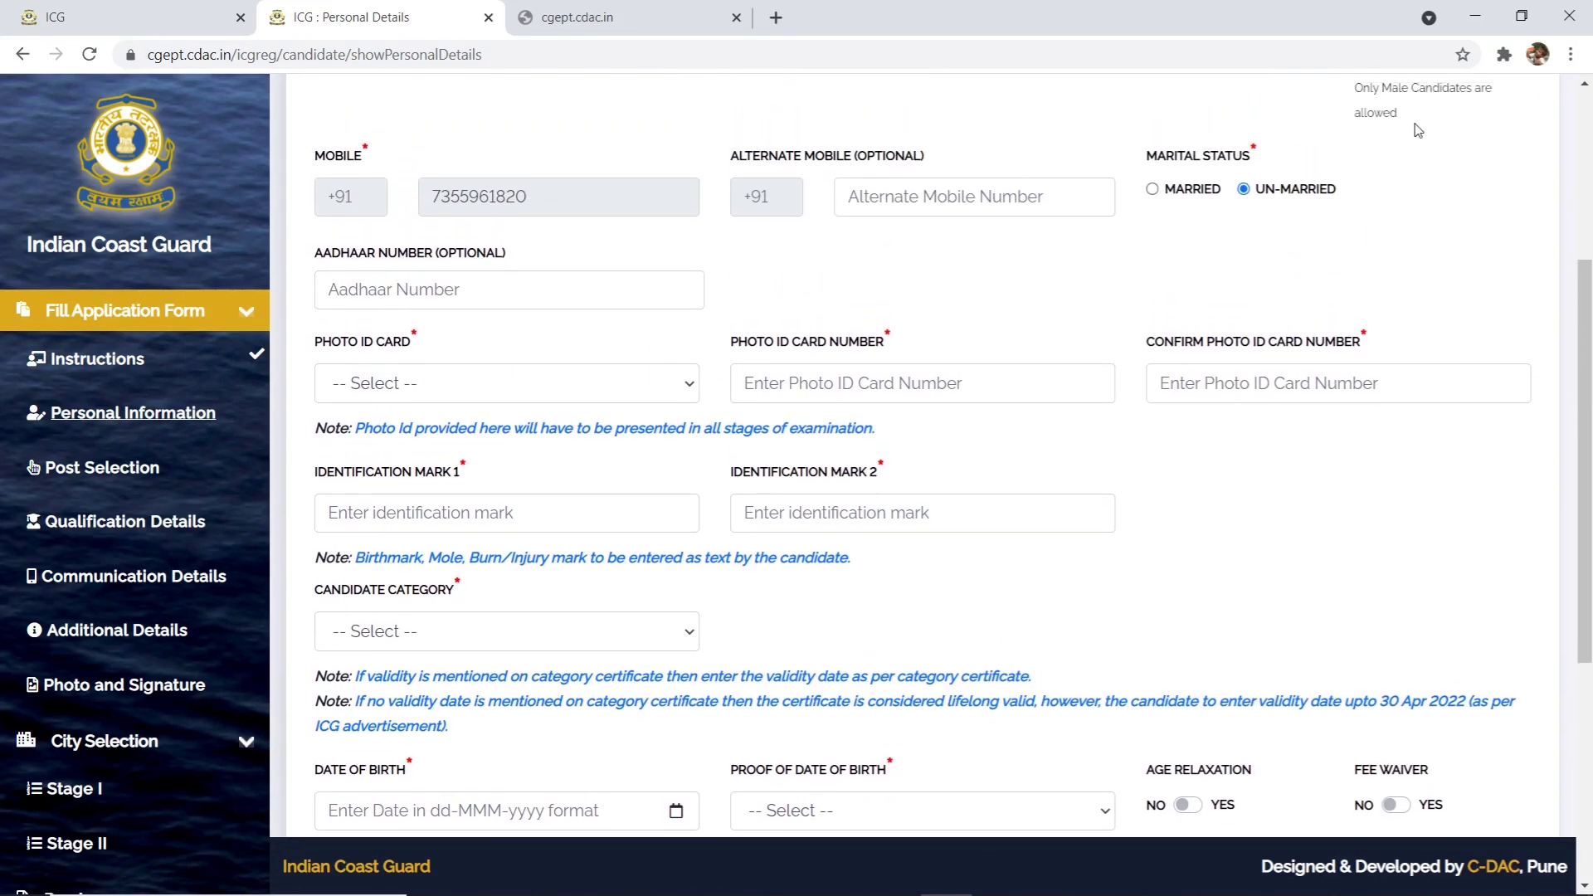
- Enter the candidate's Aadhaar number and tick consent for Aadhaar authentication
{"action": "left_click", "coordinate": [423, 289]}
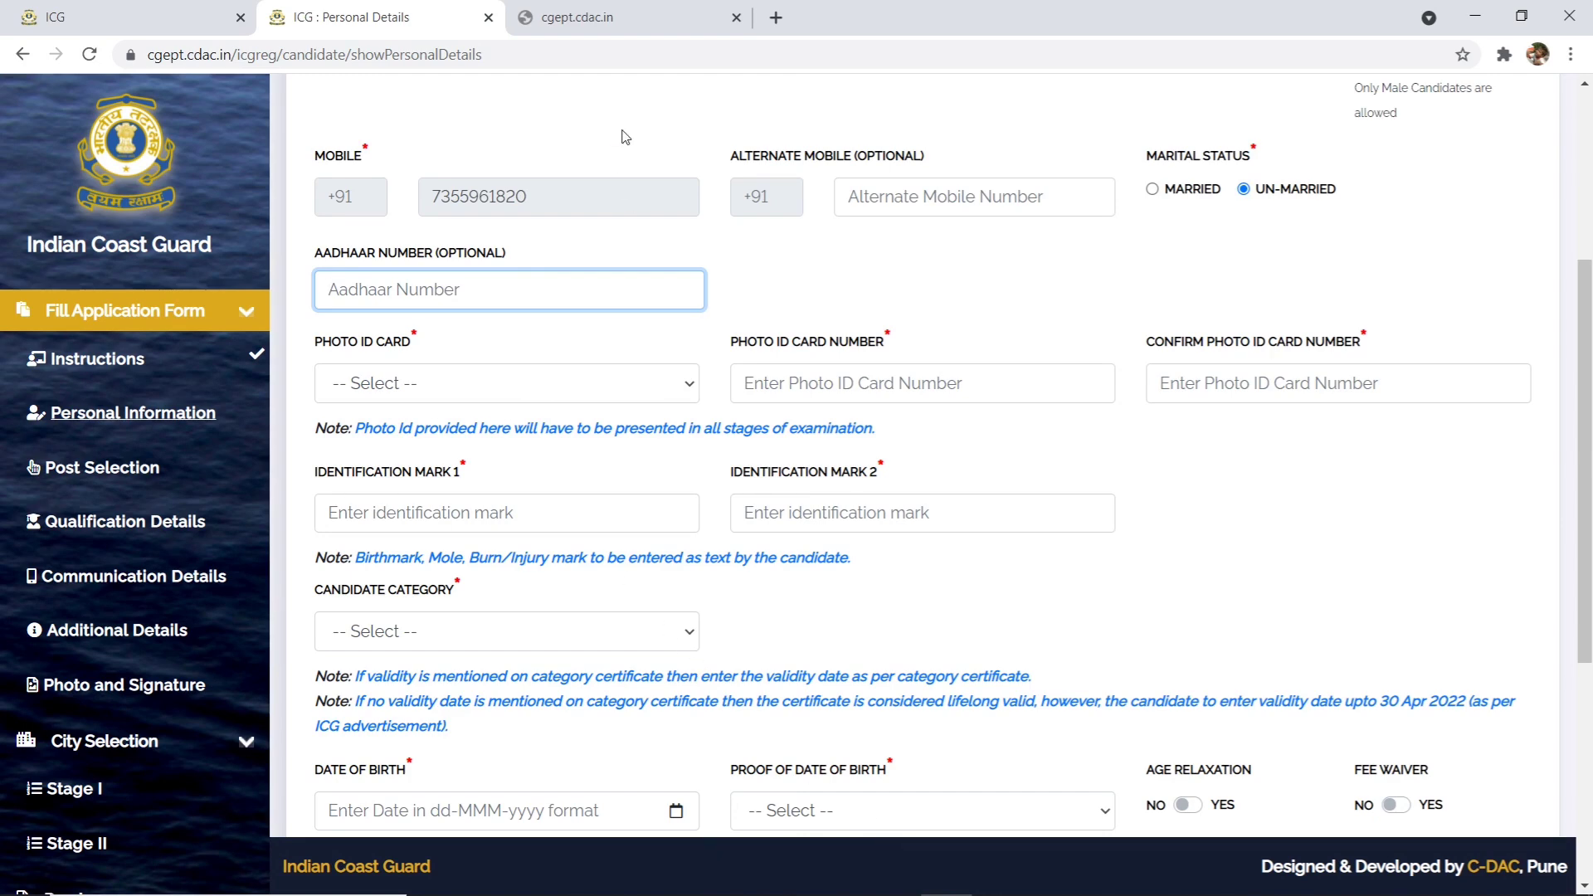
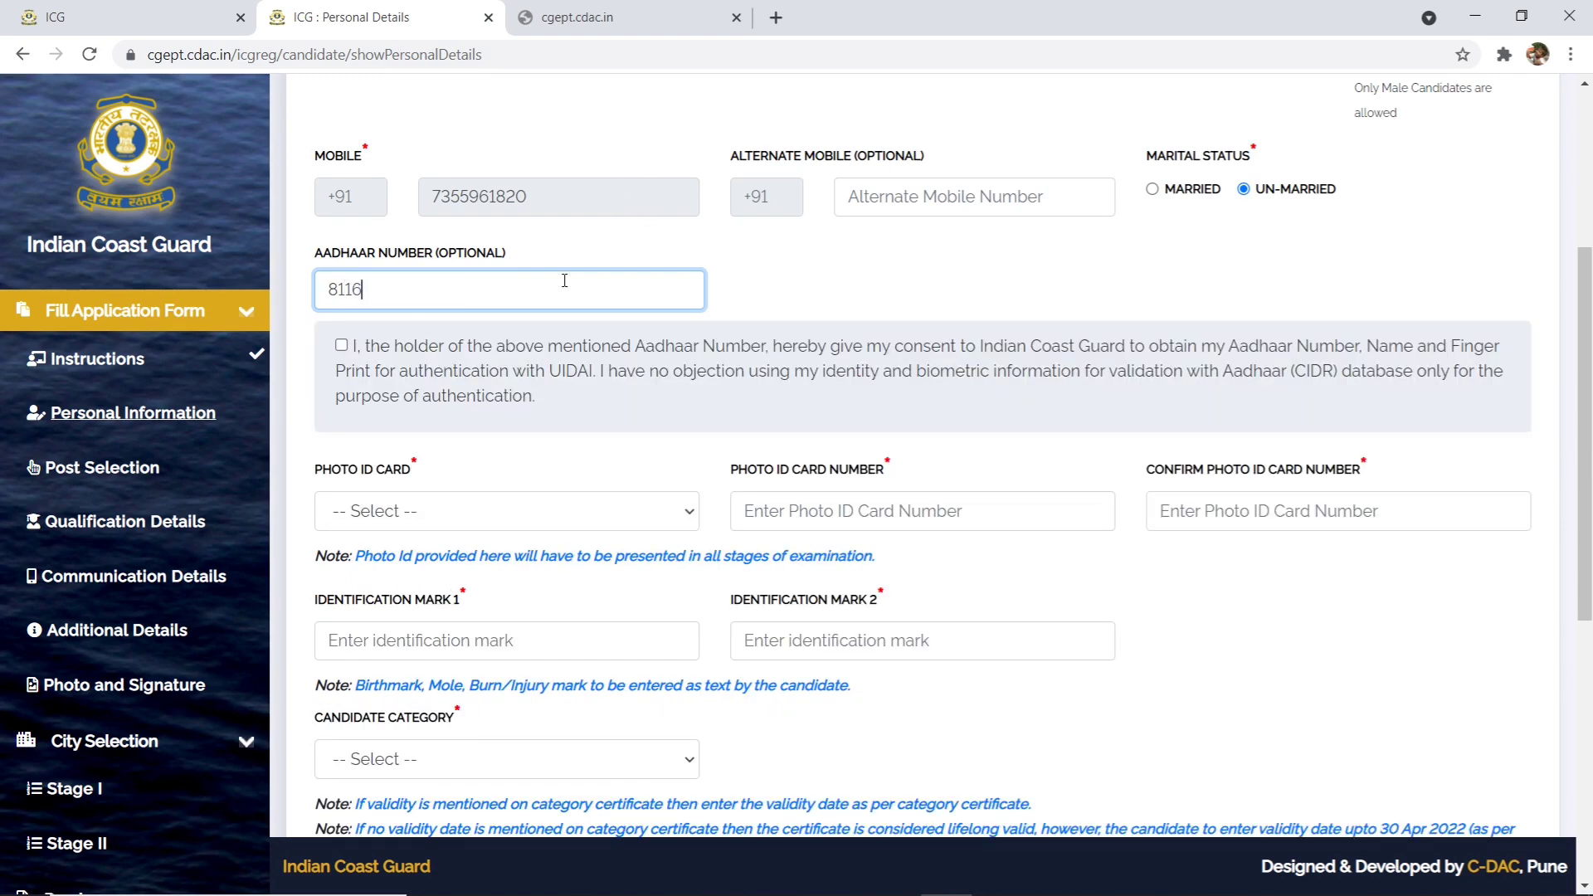
{"action": "double_click", "coordinate": [523, 301]}
{"action": "left_click", "coordinate": [336, 303]}
{"action": "left_click", "coordinate": [359, 348]}
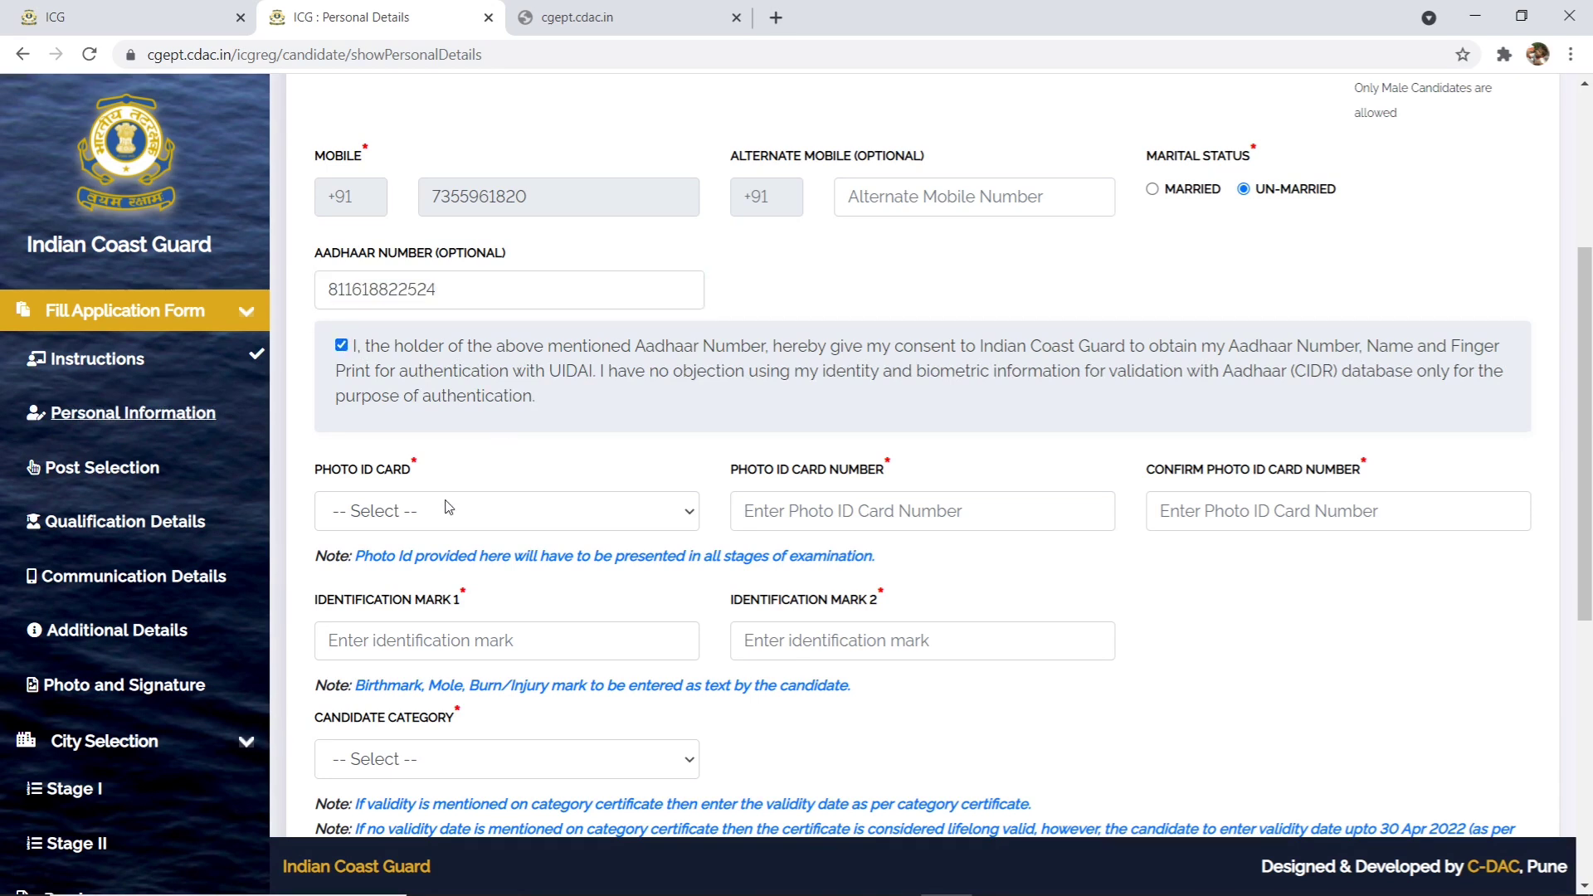
{"action": "left_click", "coordinate": [396, 524]}
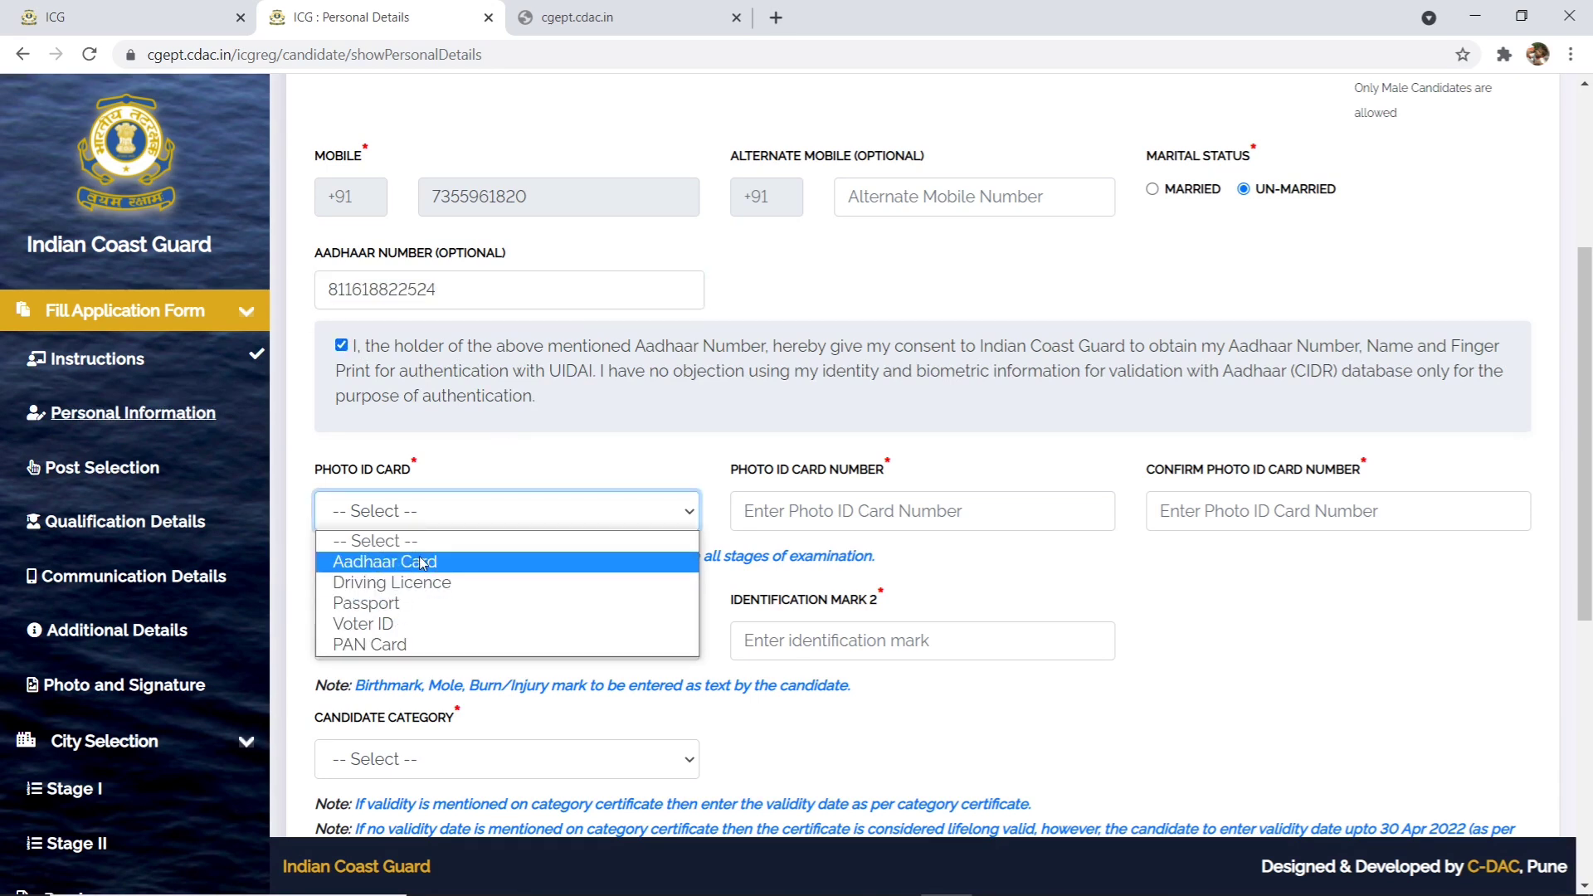
- Set the Photo ID Card type to Aadhaar Card
{"action": "left_click", "coordinate": [486, 558]}
{"action": "left_click", "coordinate": [528, 541]}
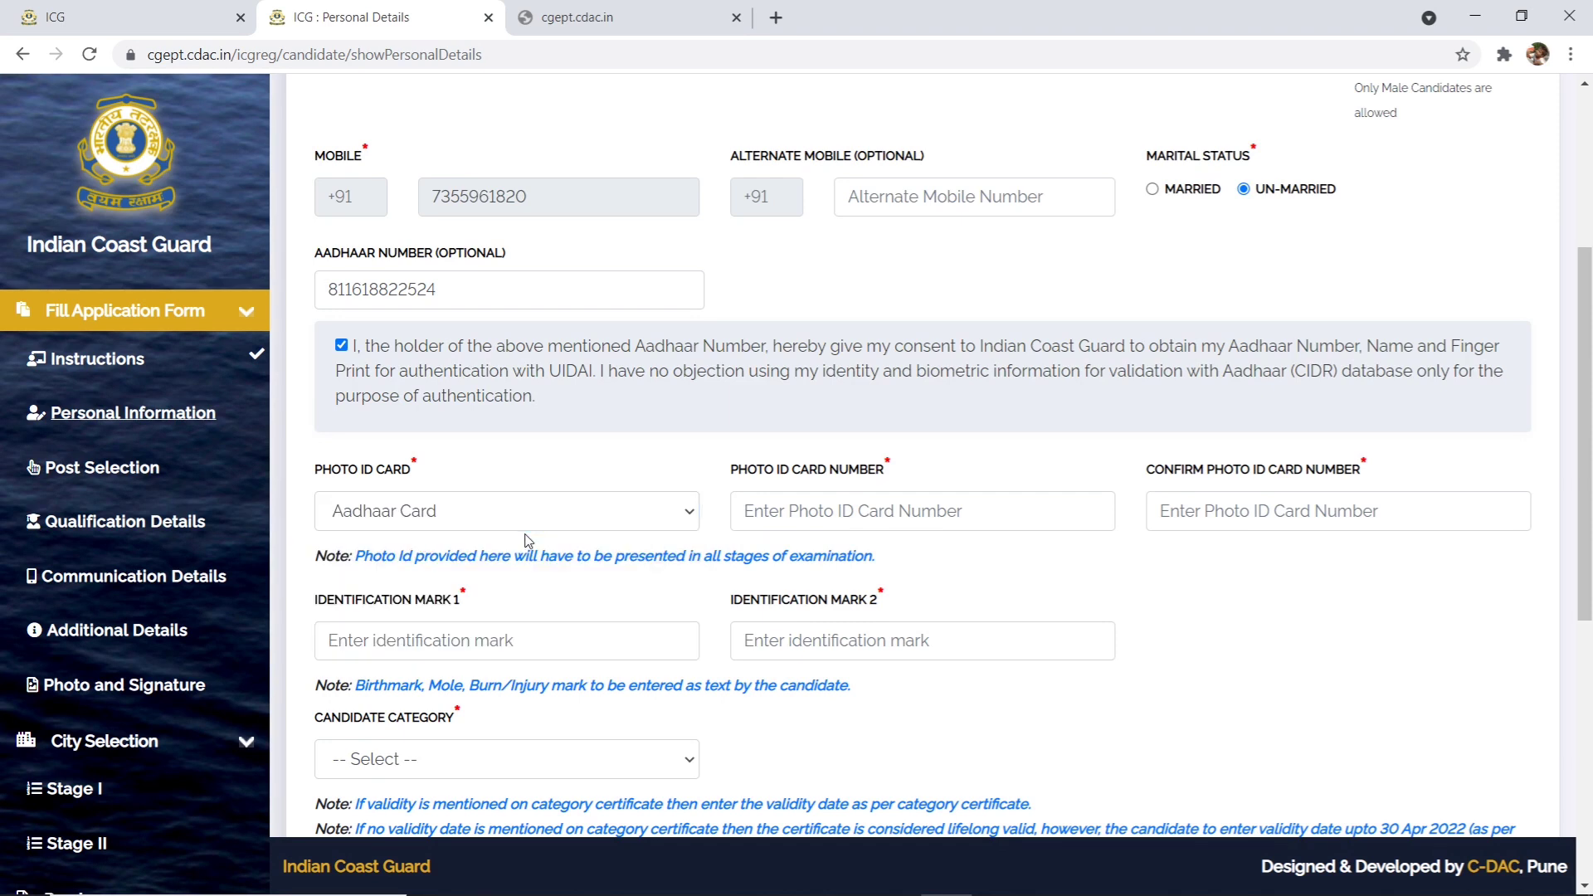
{"action": "left_click", "coordinate": [541, 511]}
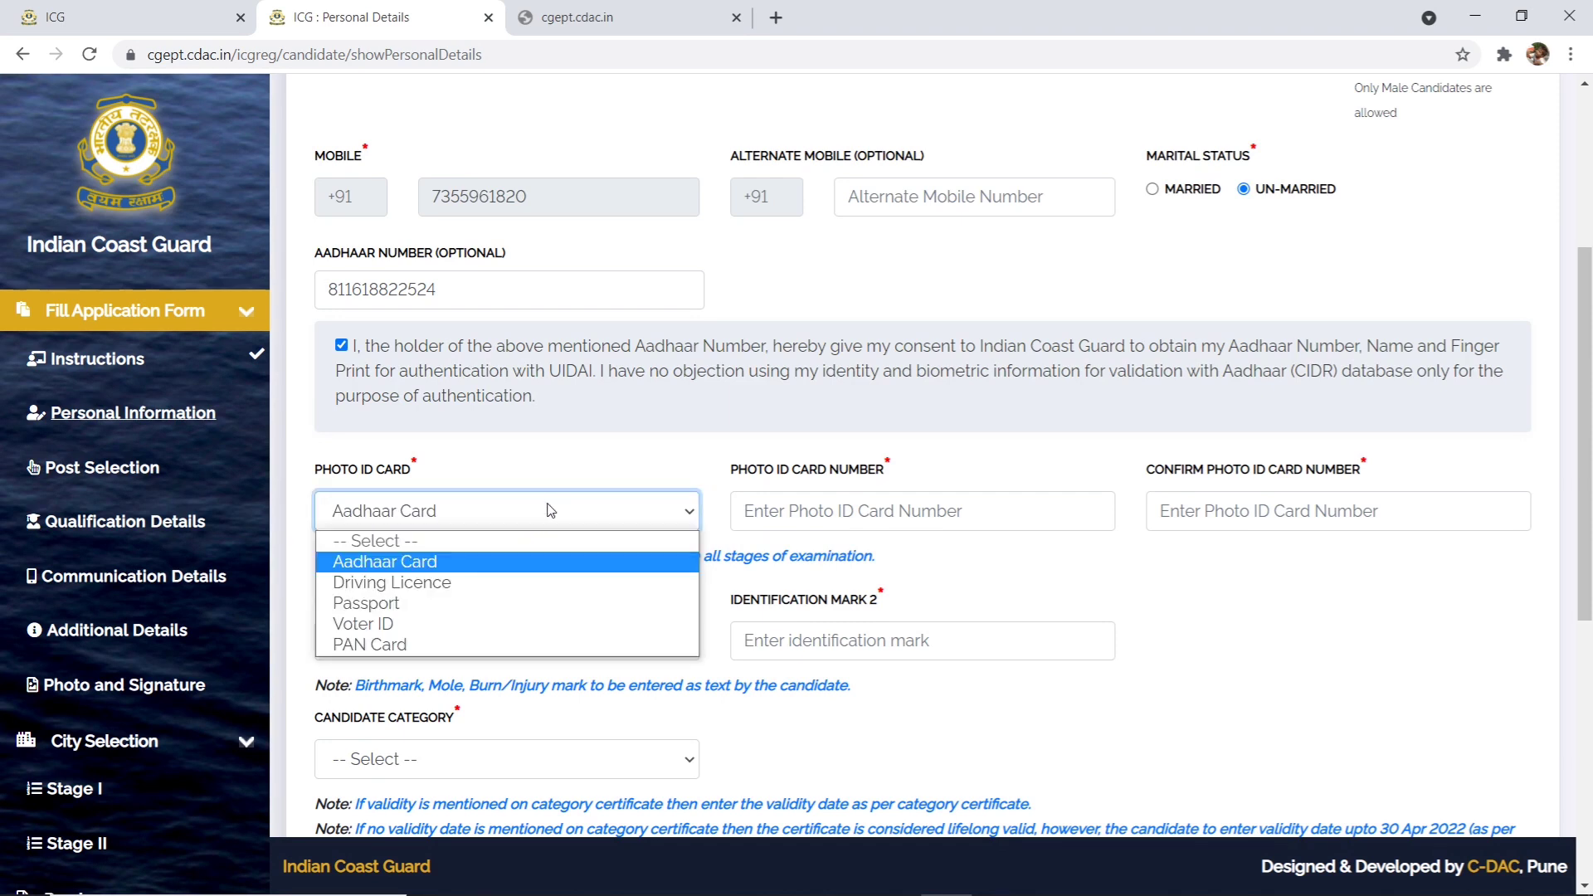
{"action": "left_click", "coordinate": [537, 564]}
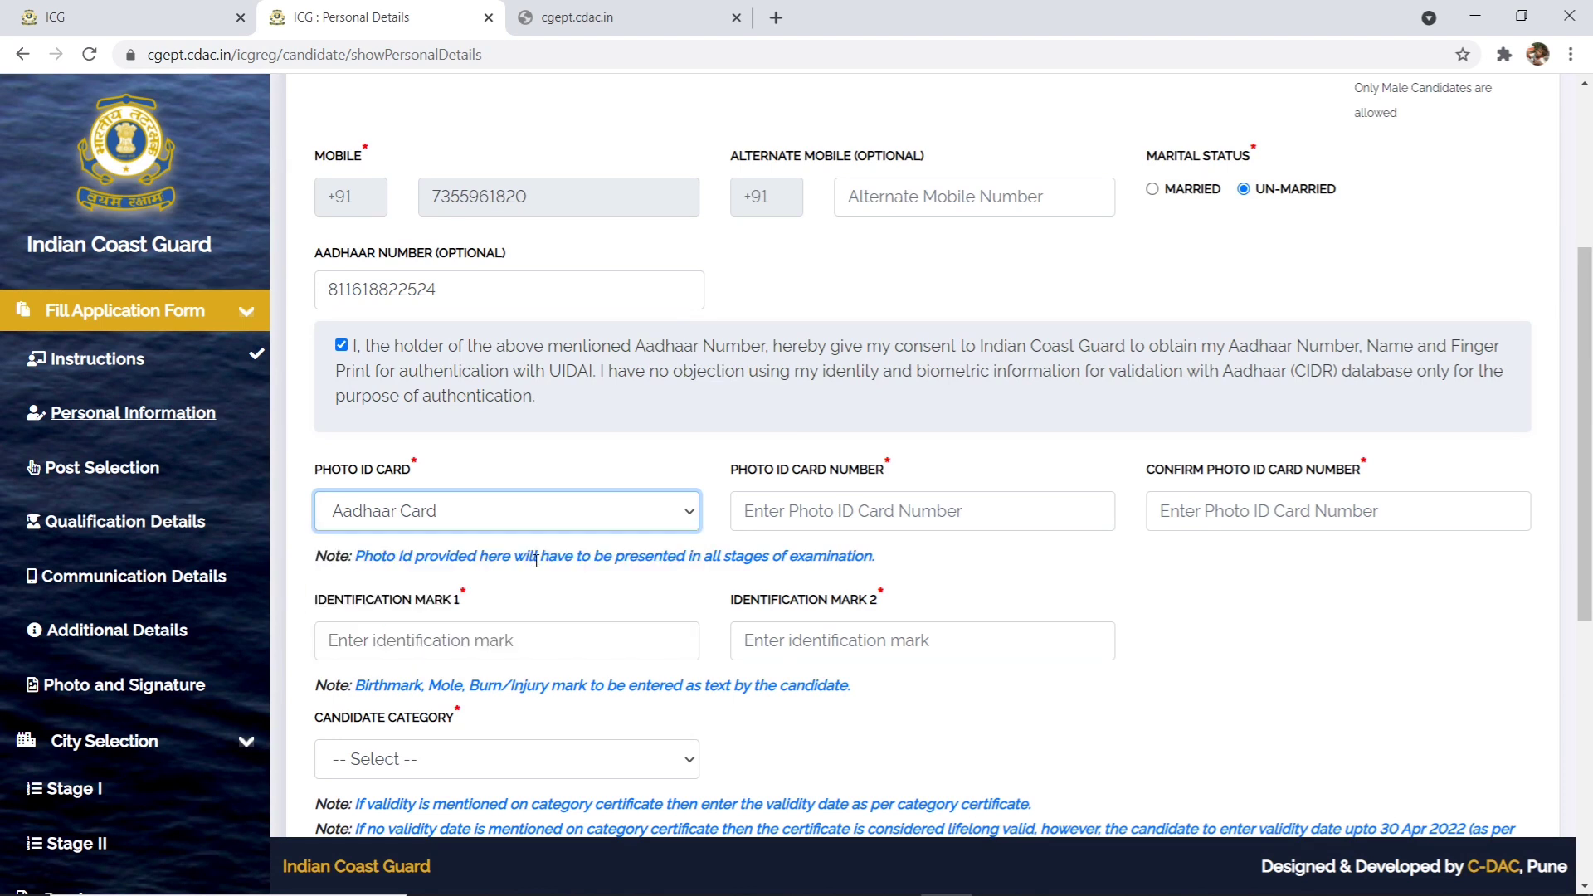
- Copy the Aadhaar number into the Photo ID Card Number field
{"action": "left_click", "coordinate": [855, 512]}
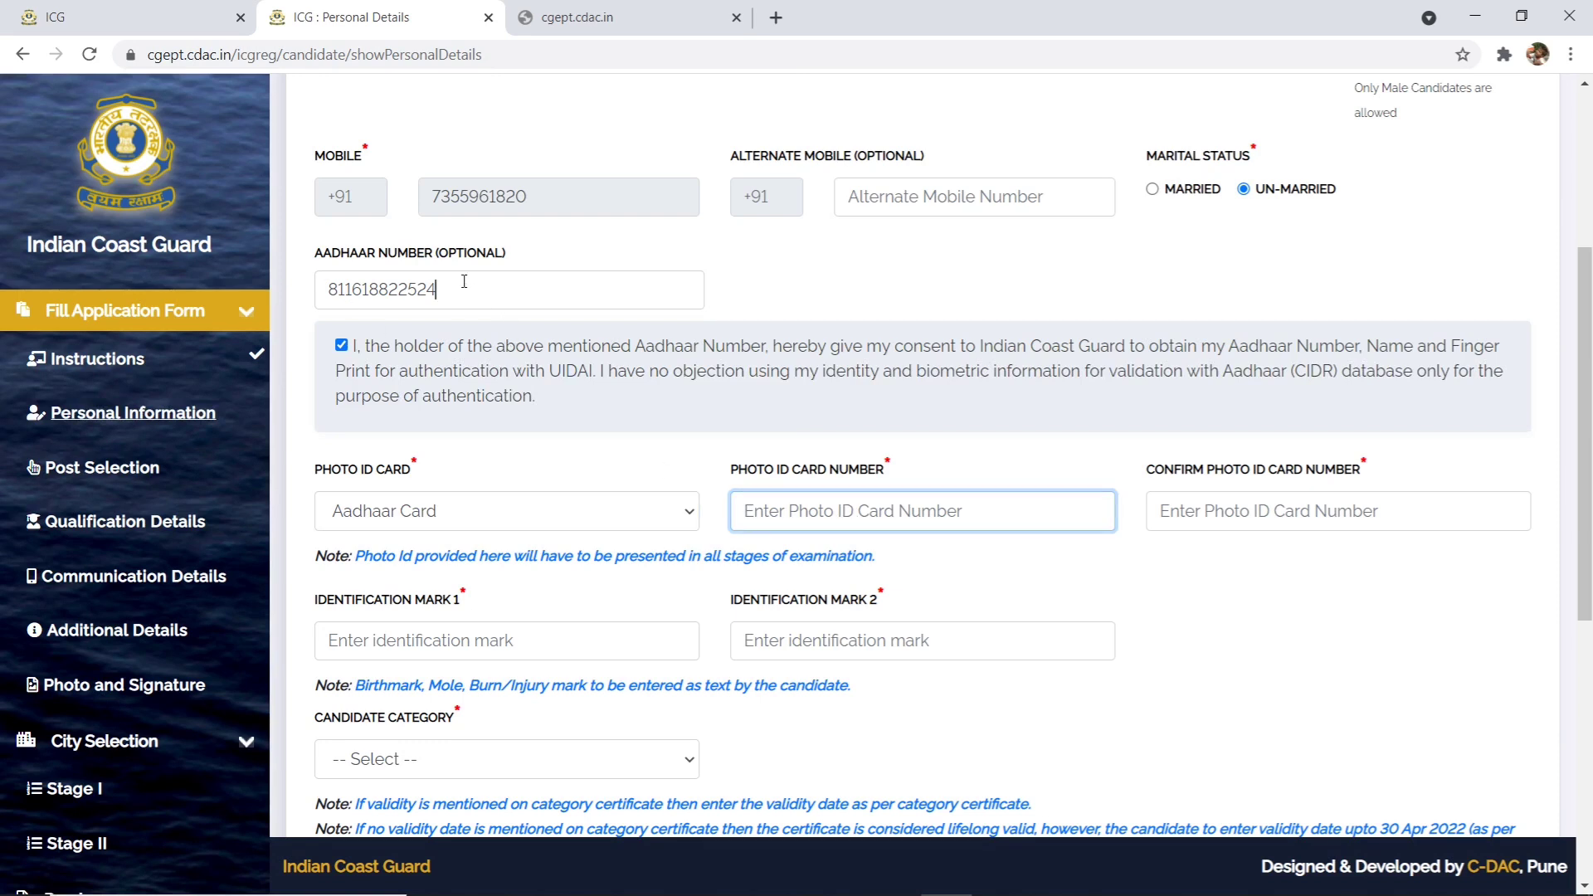
{"action": "left_click_drag", "start_coordinate": [464, 282], "coordinate": [316, 284]}
{"action": "right_click", "coordinate": [363, 290]}
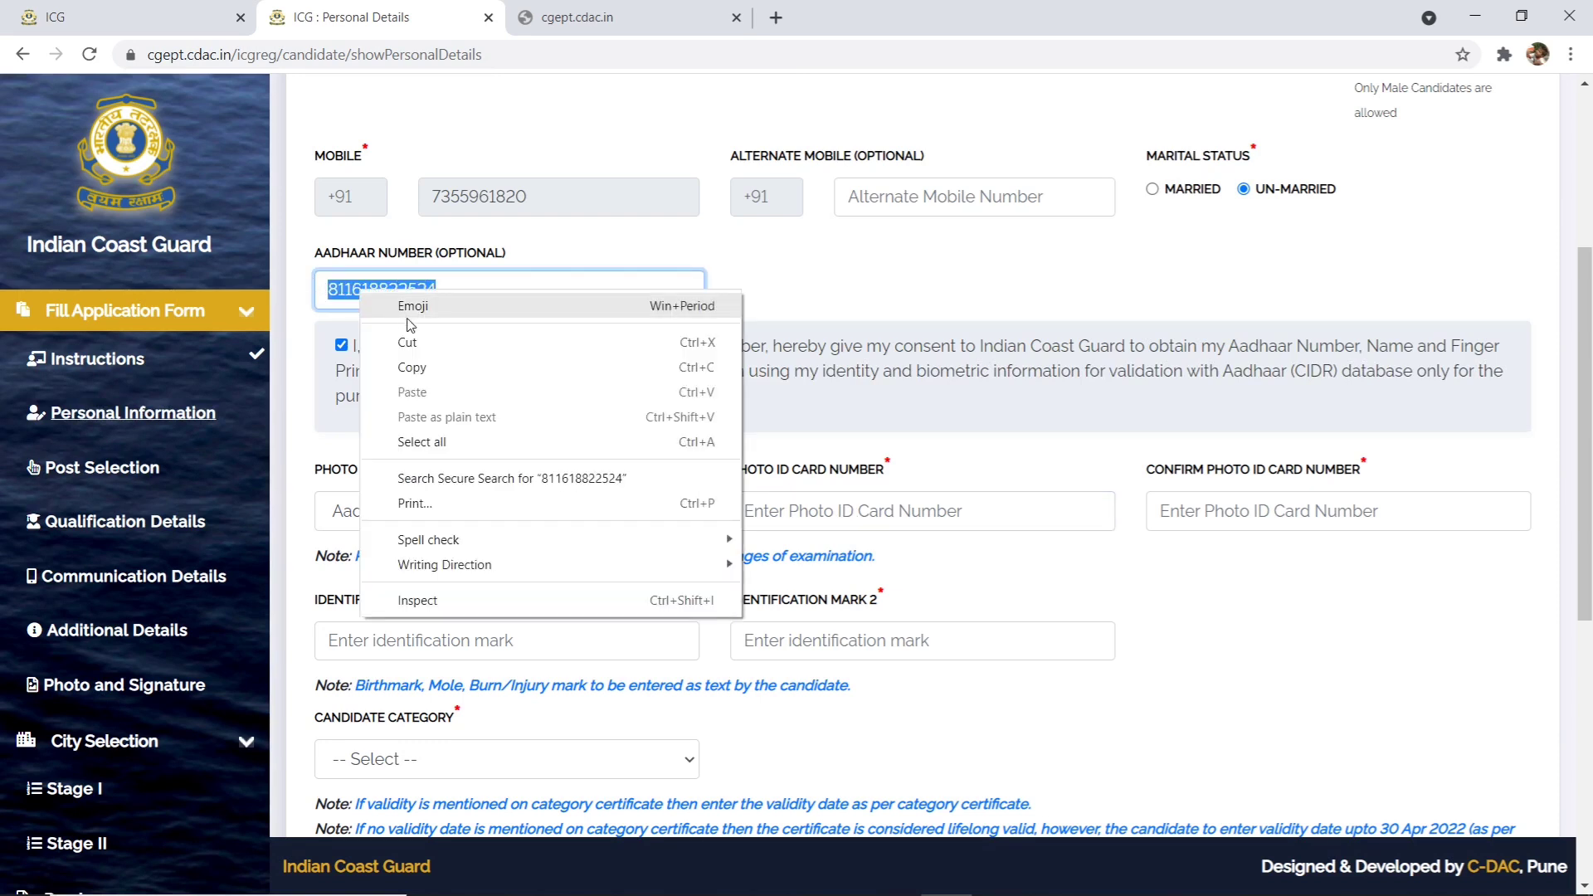
{"action": "left_click", "coordinate": [430, 363]}
{"action": "right_click", "coordinate": [821, 524]}
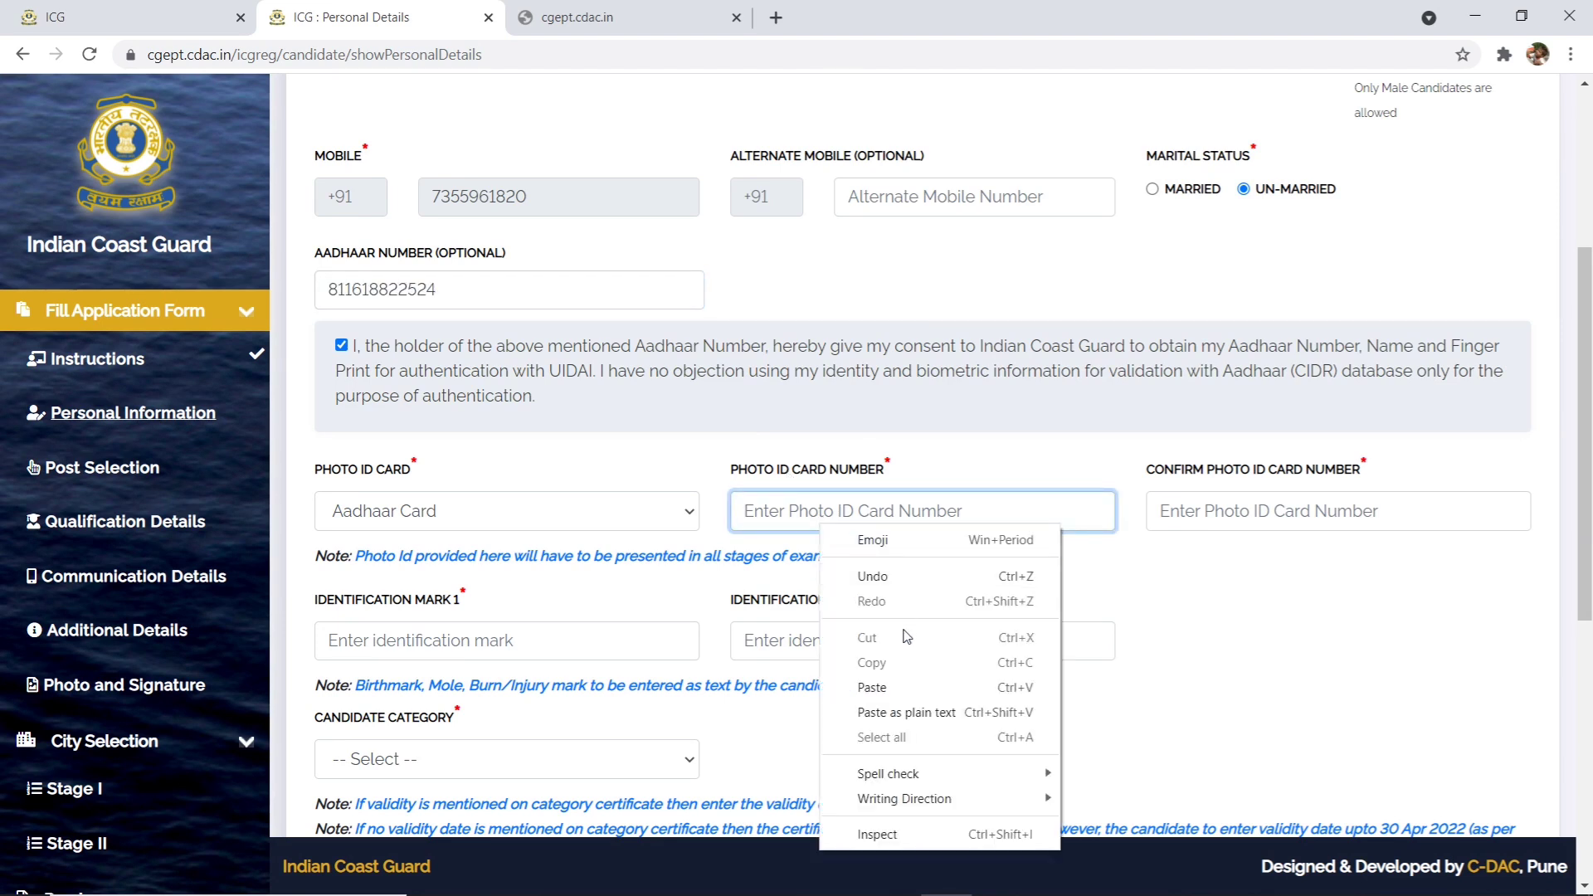
{"action": "left_click", "coordinate": [900, 682]}
{"action": "left_click", "coordinate": [481, 264]}
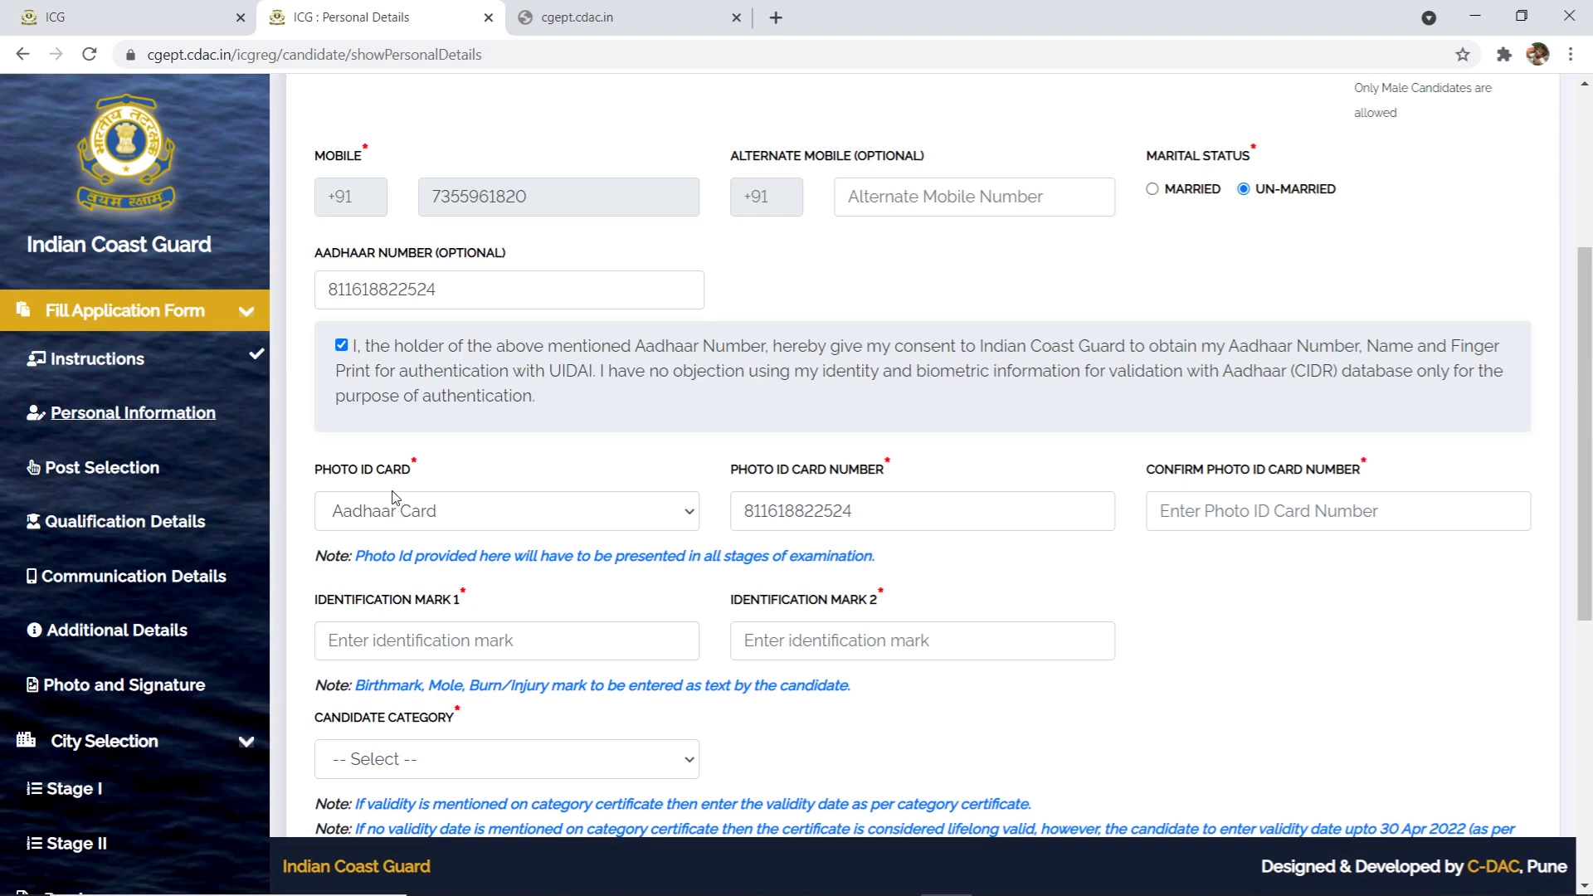
{"action": "left_click", "coordinate": [442, 307]}
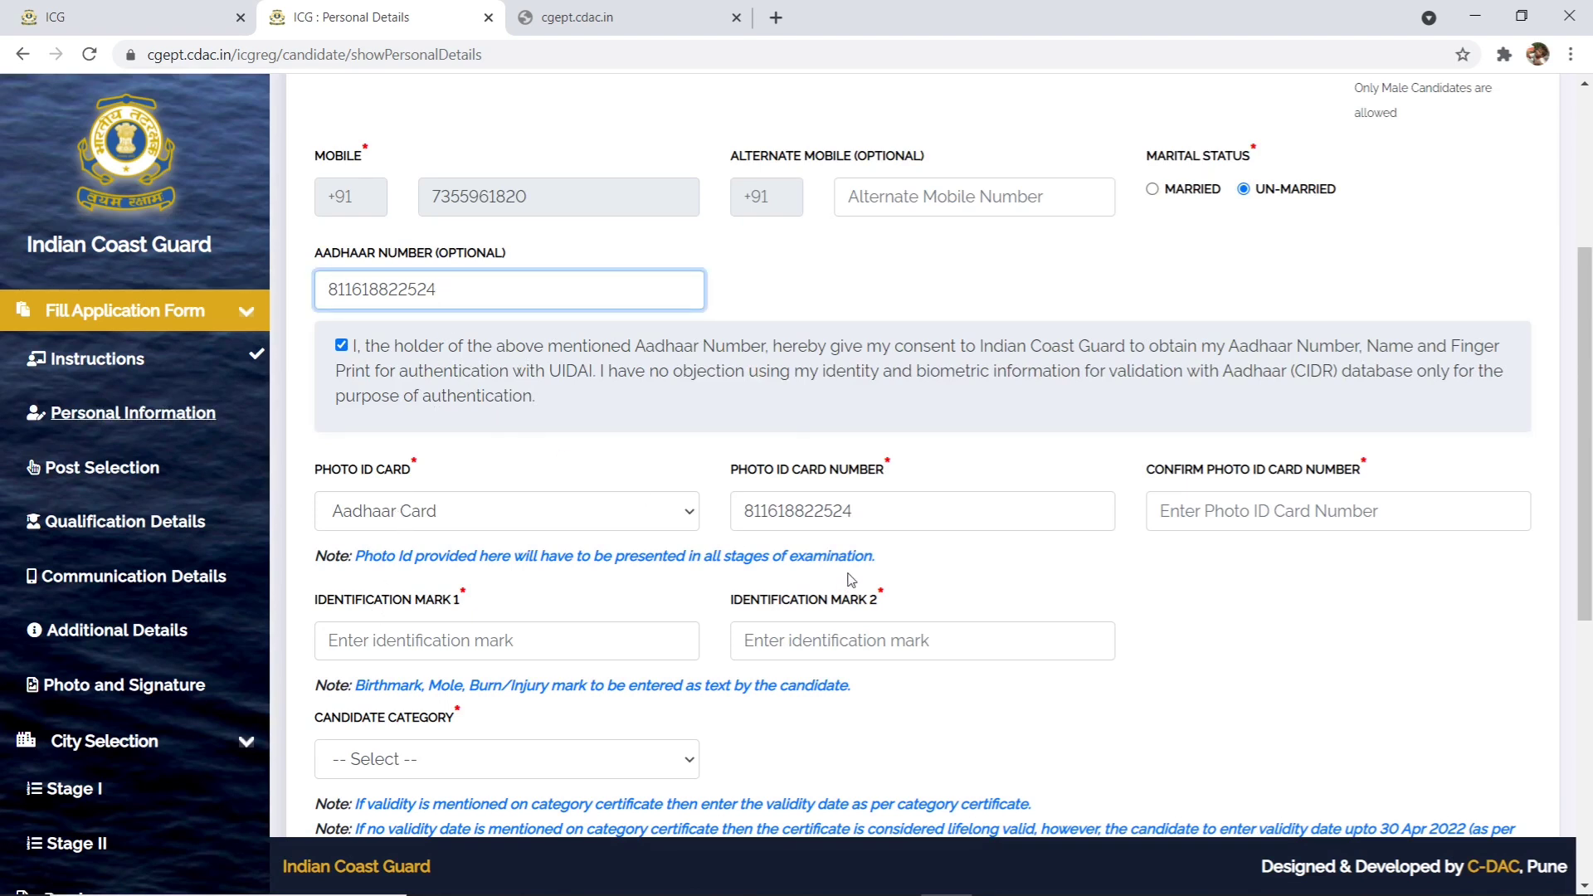
- Copy the same number into the Confirm Photo ID Card Number field
{"action": "left_click", "coordinate": [867, 523]}
{"action": "left_click", "coordinate": [1246, 512]}
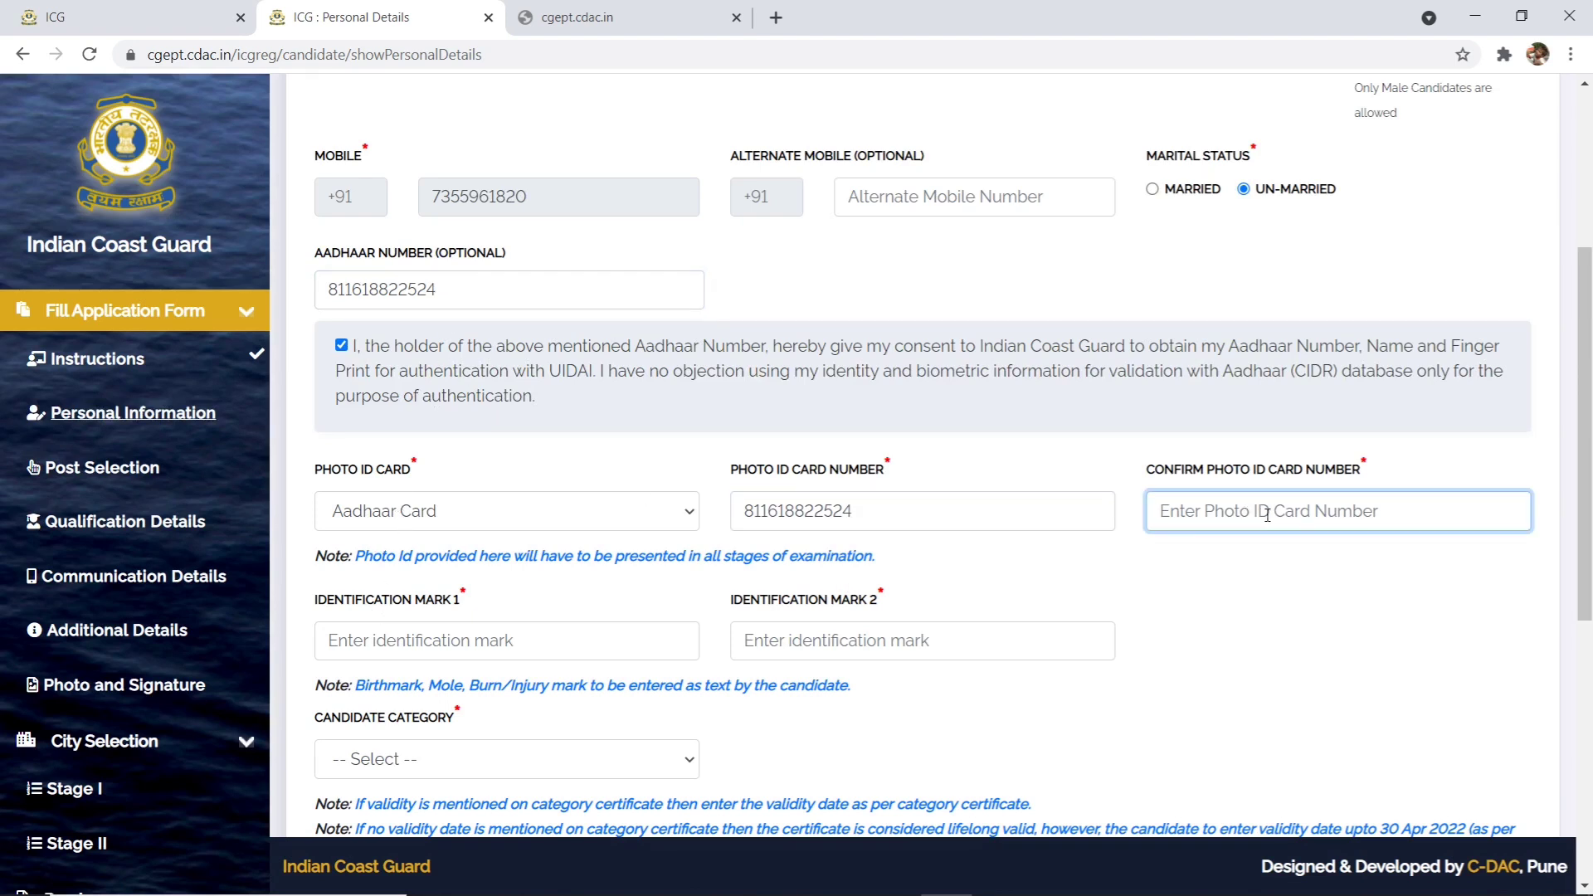
{"action": "left_click_drag", "start_coordinate": [862, 516], "coordinate": [660, 519]}
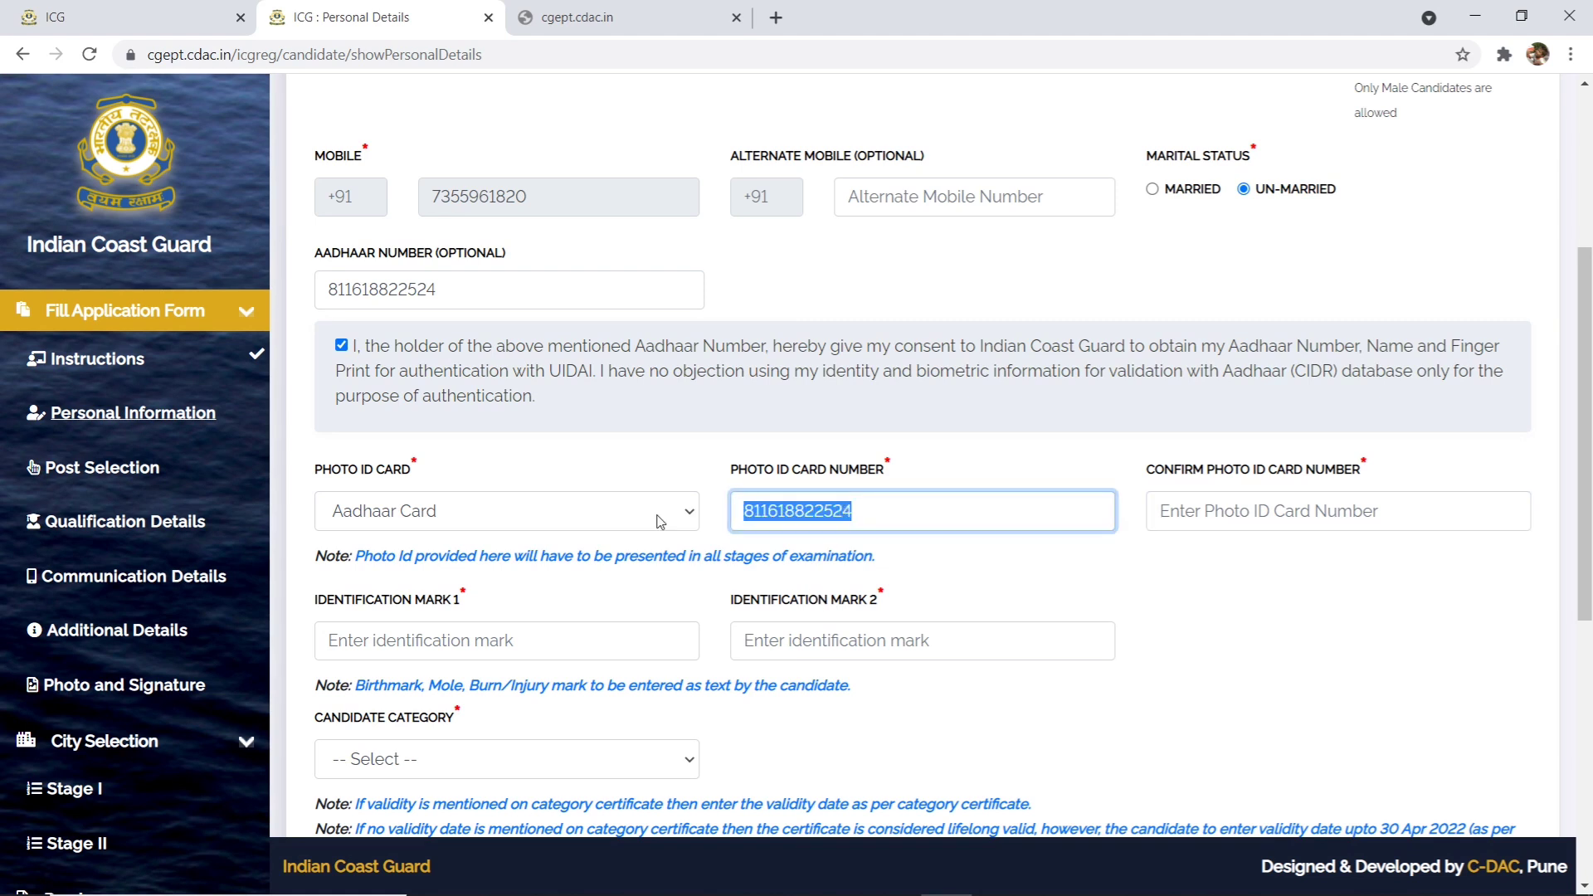
{"action": "right_click", "coordinate": [826, 518]}
{"action": "left_click", "coordinate": [946, 595]}
{"action": "right_click", "coordinate": [1247, 511]}
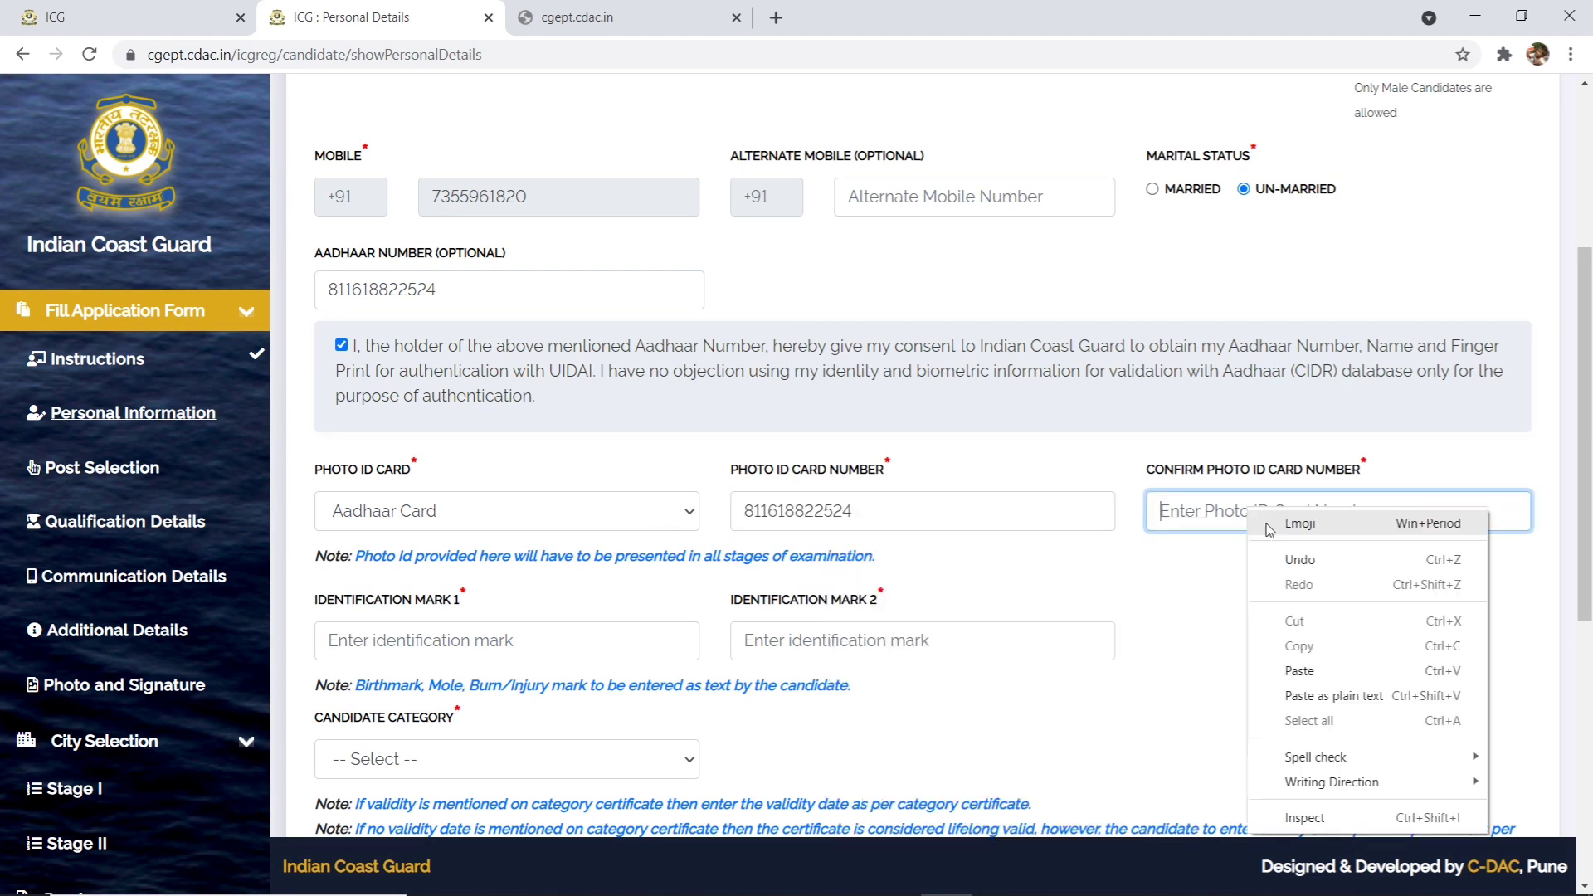
{"action": "left_click", "coordinate": [1308, 669]}
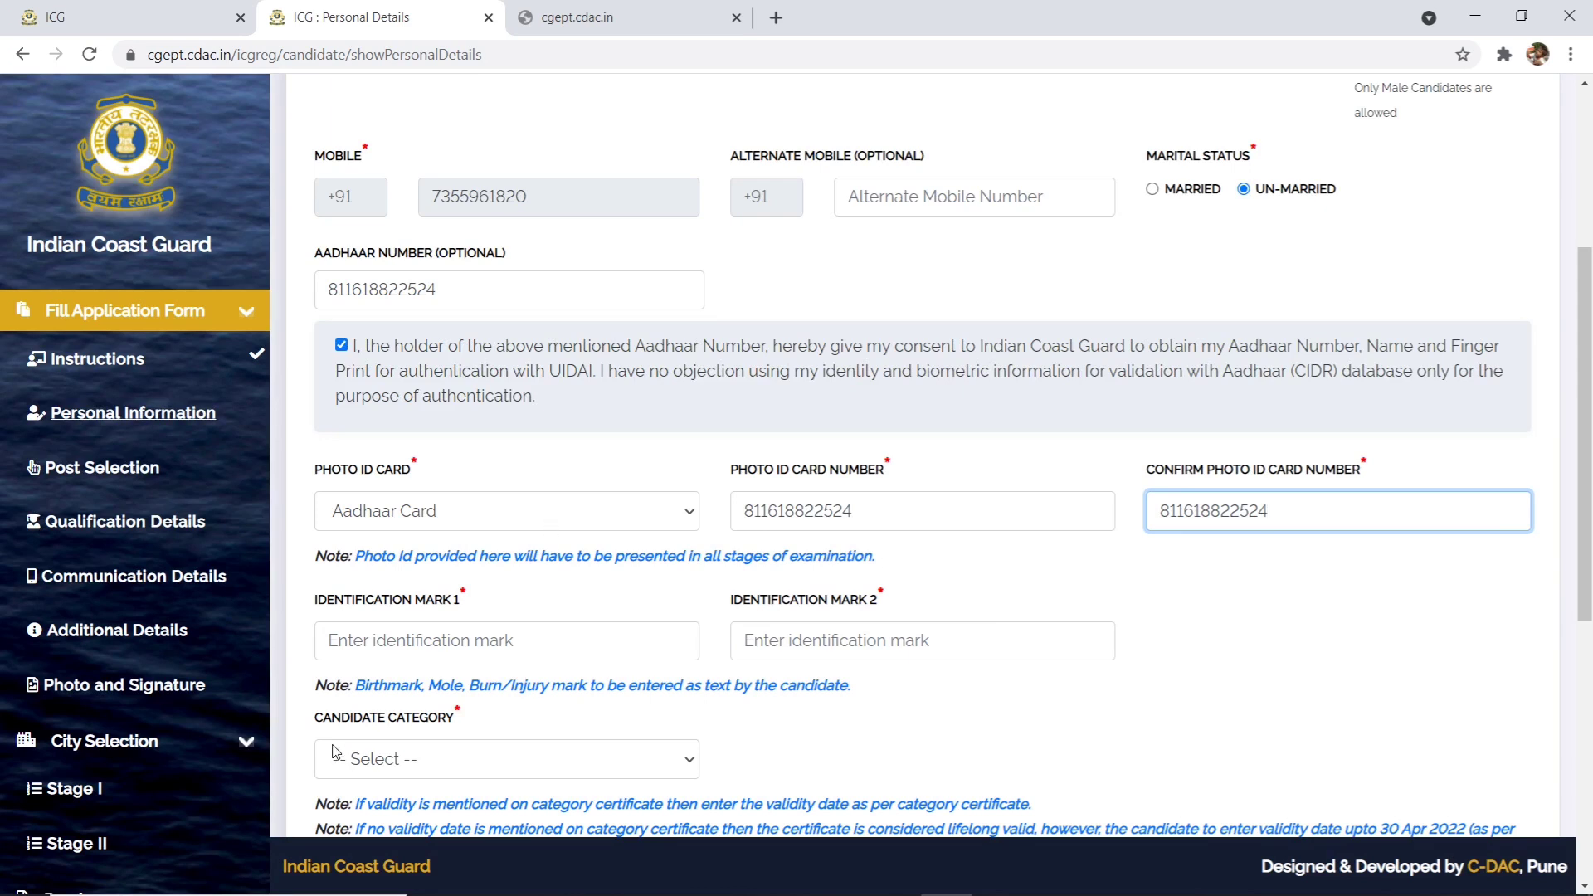
{"action": "left_click", "coordinate": [421, 646]}
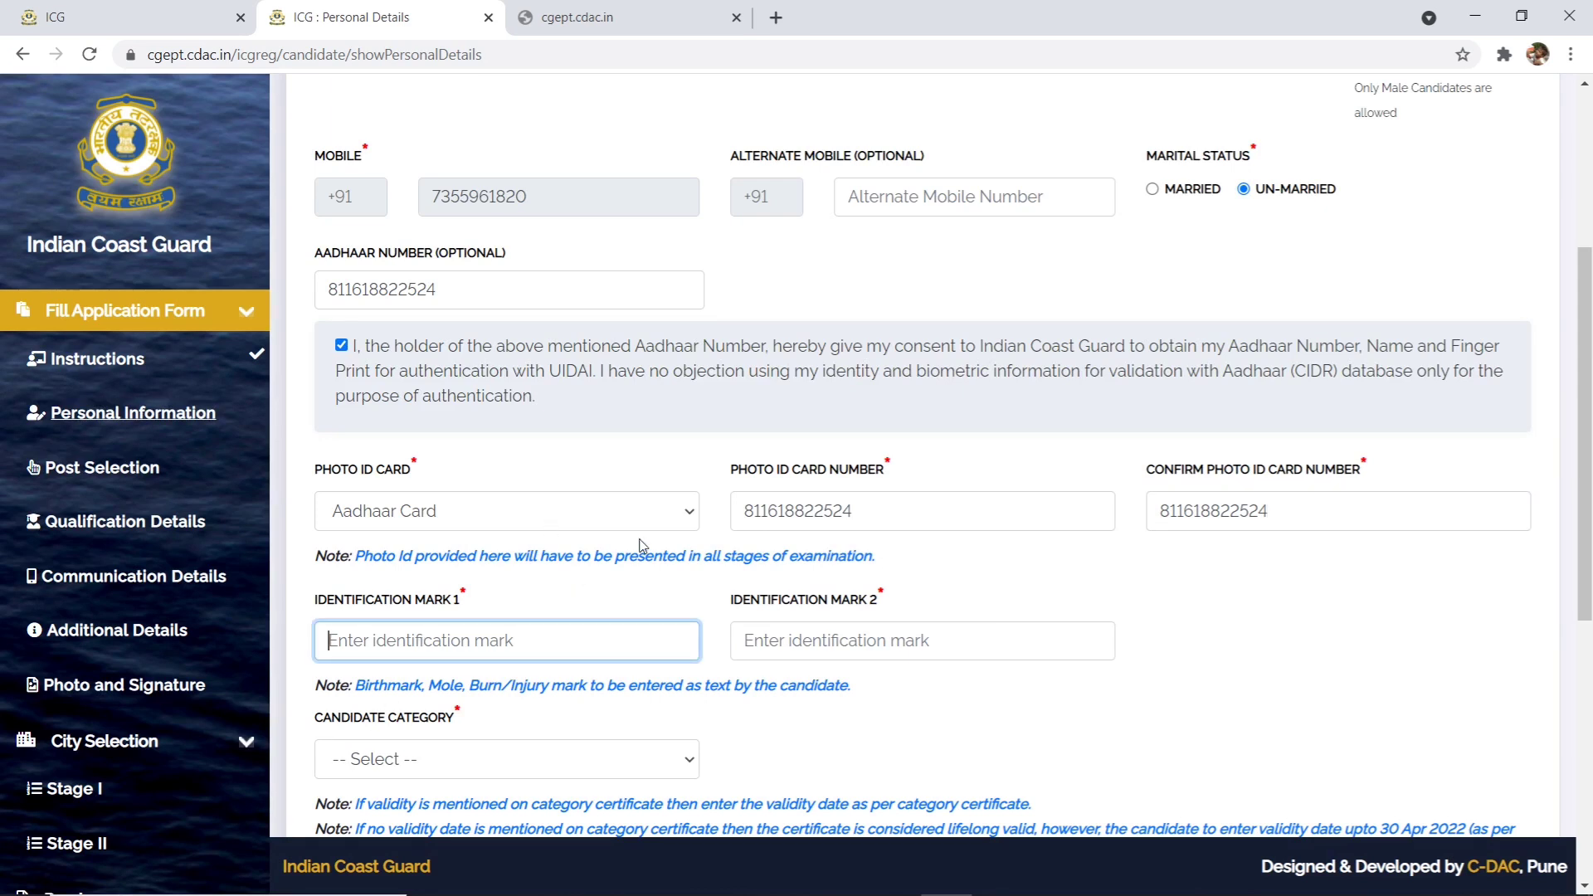
- Enter 'small cut on my right face' as Identification Mark 1
{"action": "type", "text": "sall"}
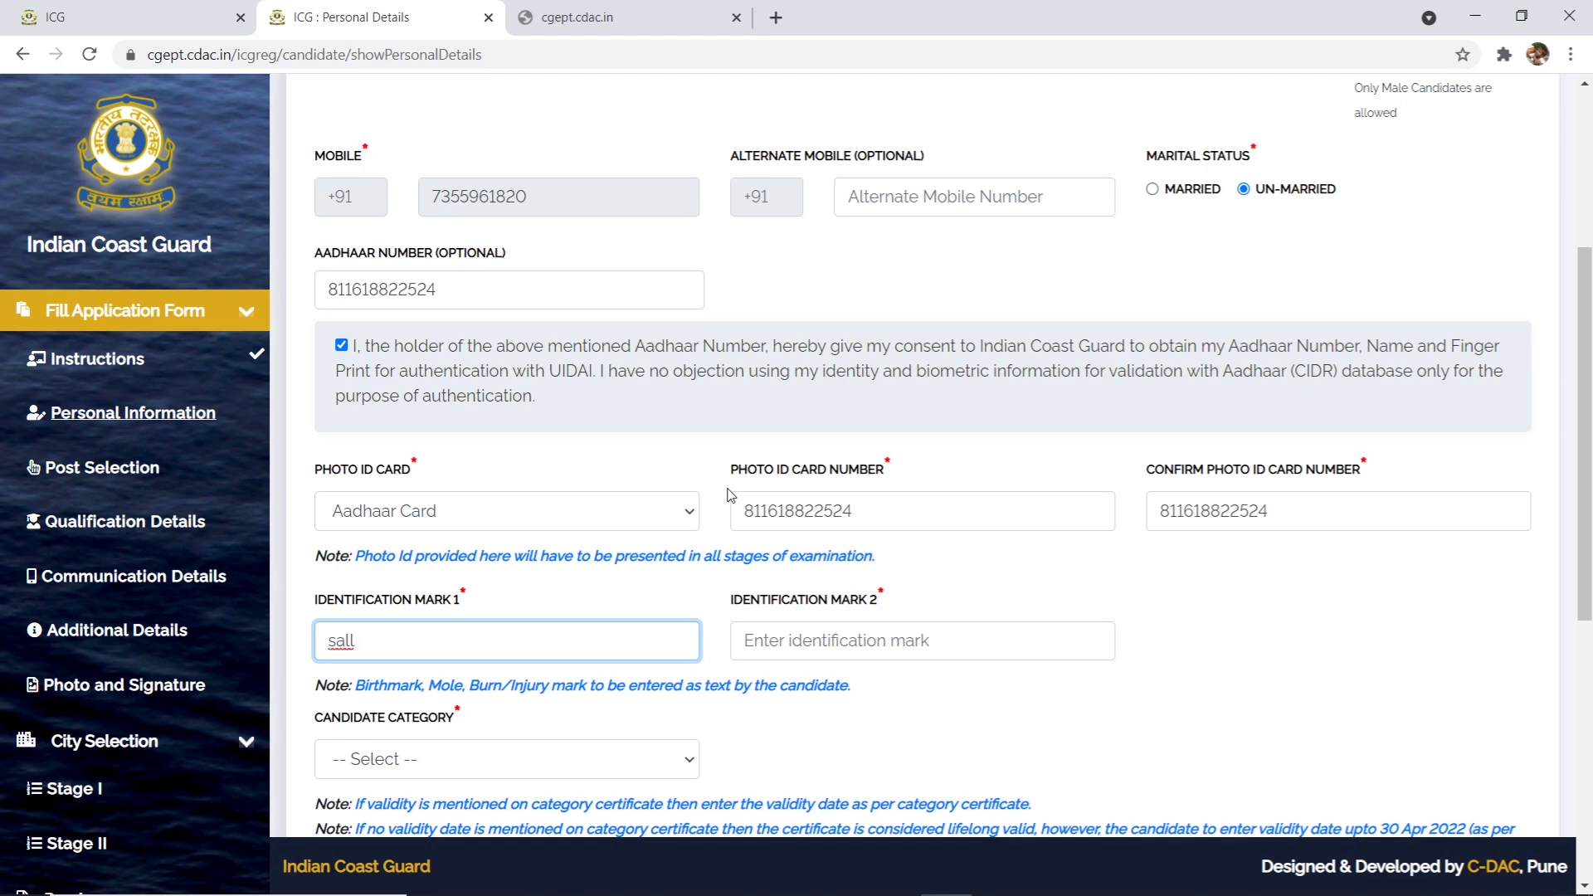
{"action": "key", "text": "BackSpace"}
{"action": "key", "text": "BackSpace"}
{"action": "key", "text": "BackSpace"}
{"action": "type", "text": "mall cut on my right"}
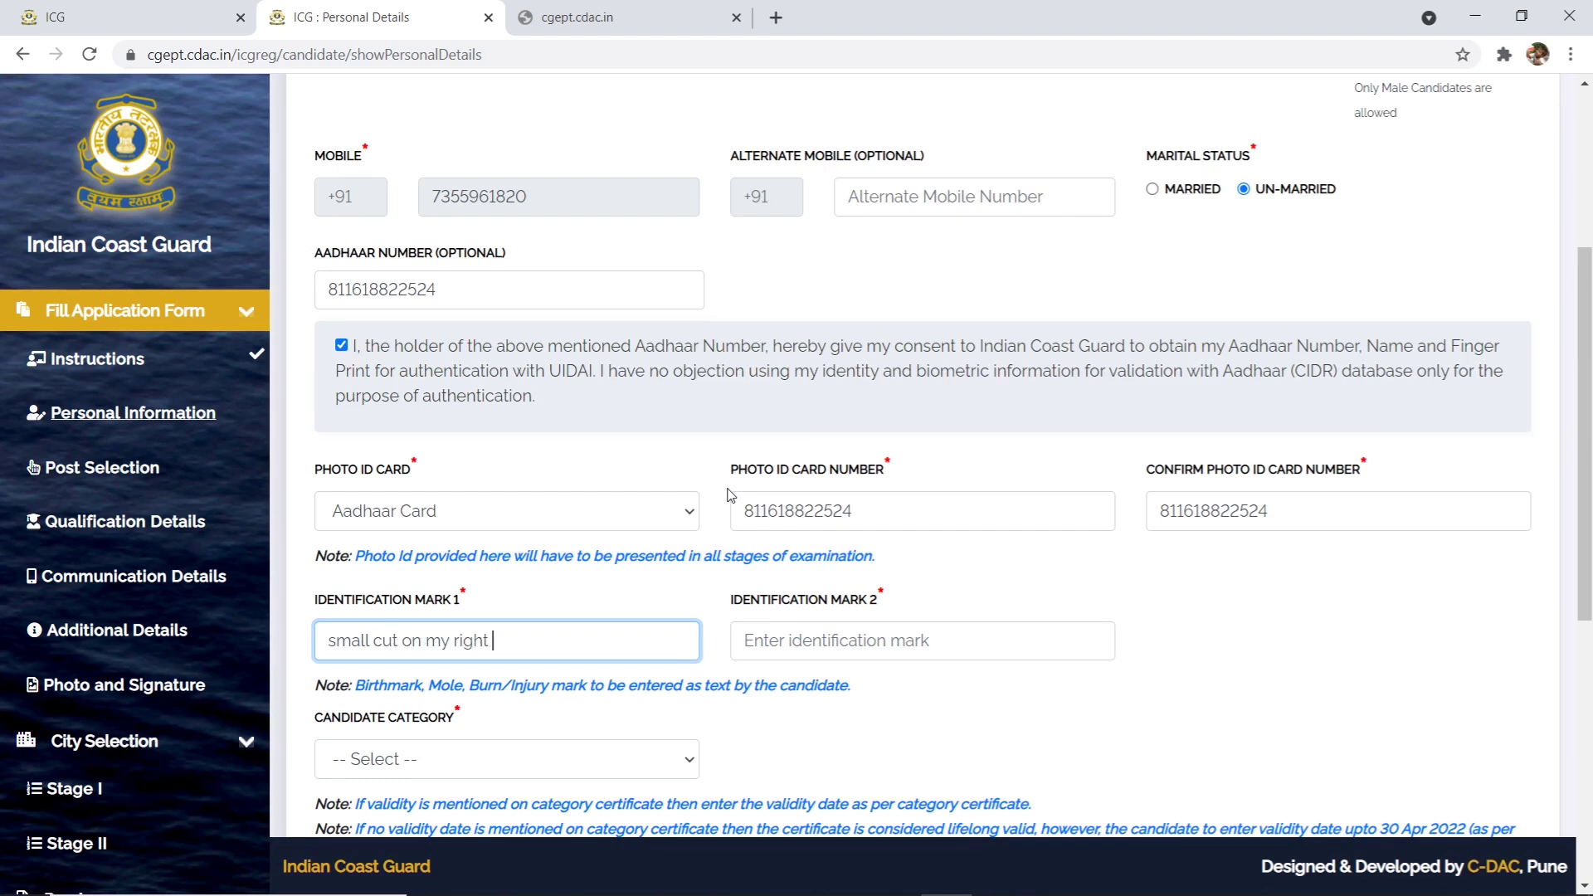
{"action": "type", "text": " face"}
- Enter 'a small mole on my neck' as Identification Mark 2, fixing typos
{"action": "left_click", "coordinate": [834, 637]}
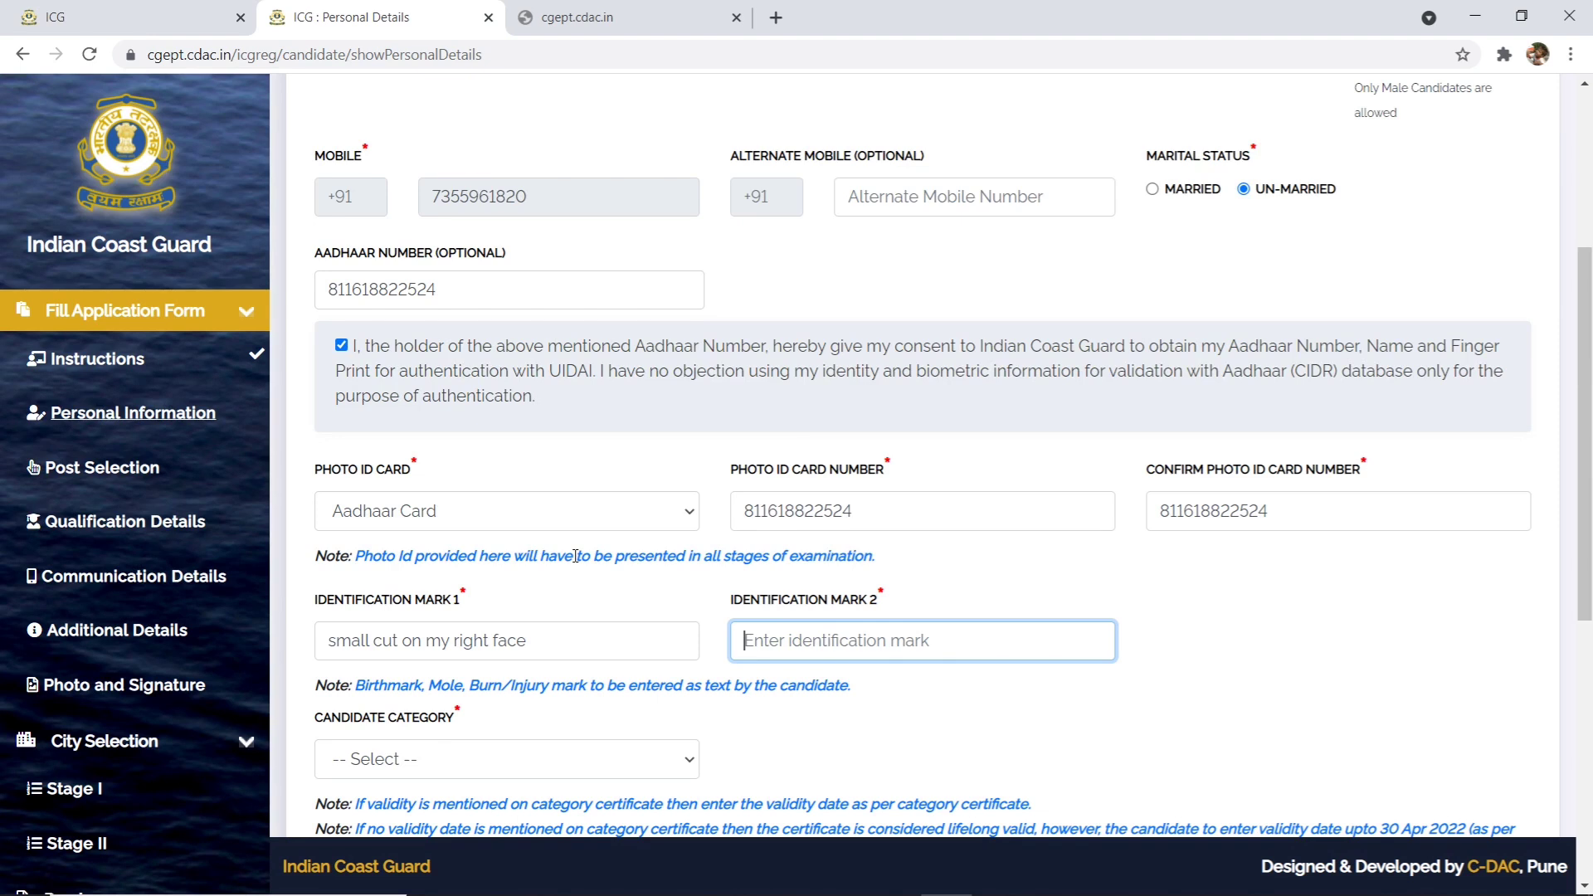
{"action": "type", "text": "a small mole on my"}
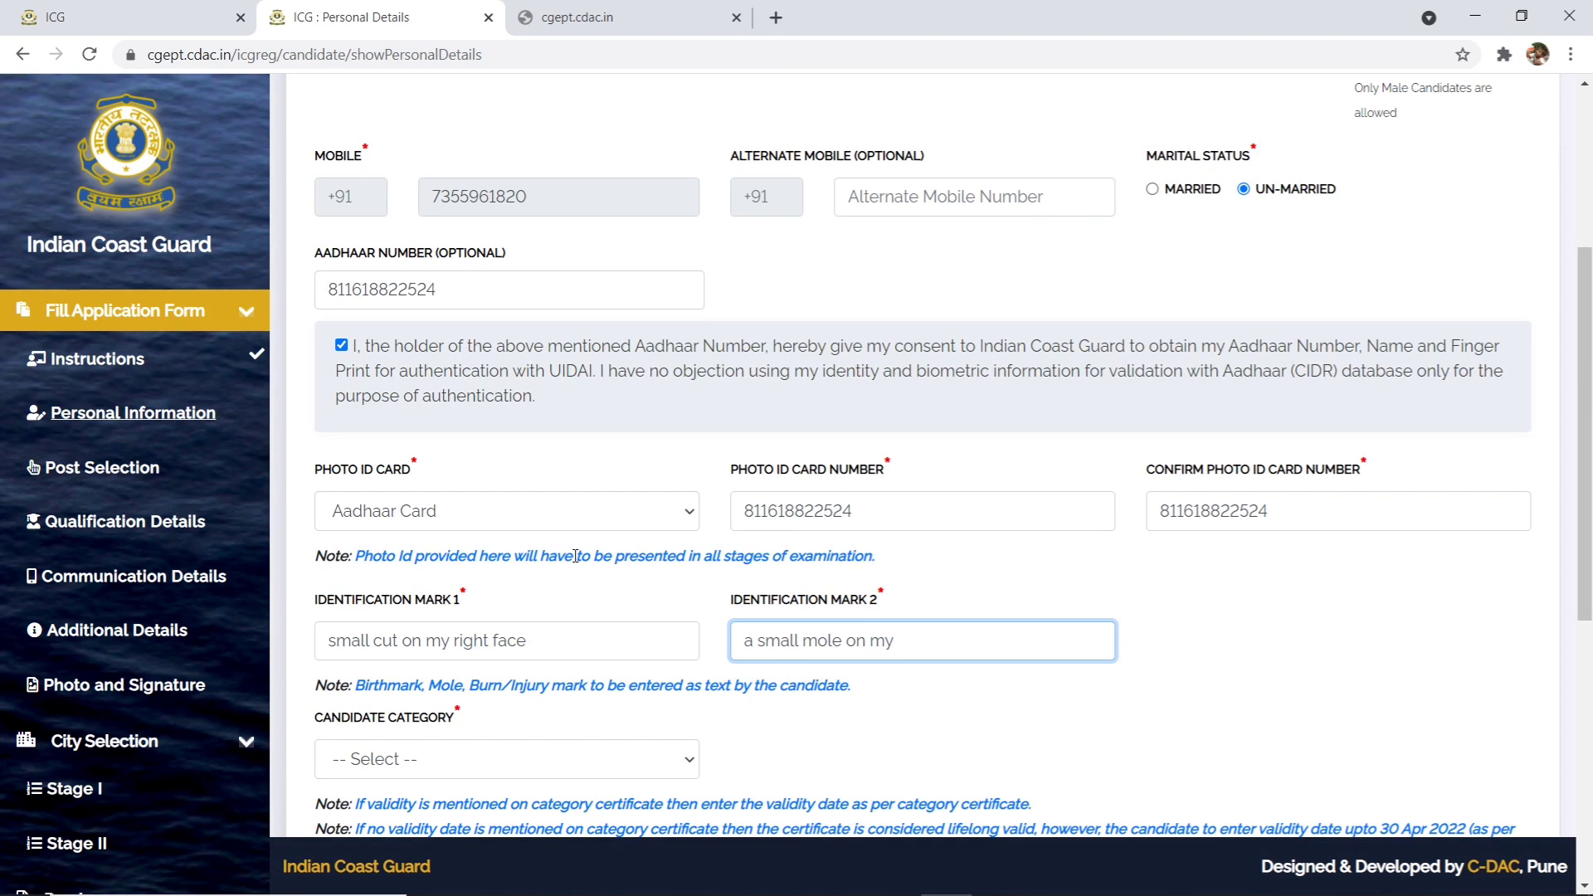
{"action": "type", "text": "nweck"}
{"action": "key", "text": "BackSpace"}
{"action": "key", "text": "BackSpace"}
{"action": "key", "text": "BackSpace"}
{"action": "key", "text": "BackSpace"}
{"action": "key", "text": "BackSpace"}
{"action": "type", "text": "ed"}
{"action": "key", "text": "BackSpace"}
- Finish the identification mark text and open the Candidate Category dropdown
{"action": "type", "text": "ck"}
{"action": "scroll", "coordinate": [448, 722], "scroll_direction": "down", "scroll_amount": 5}
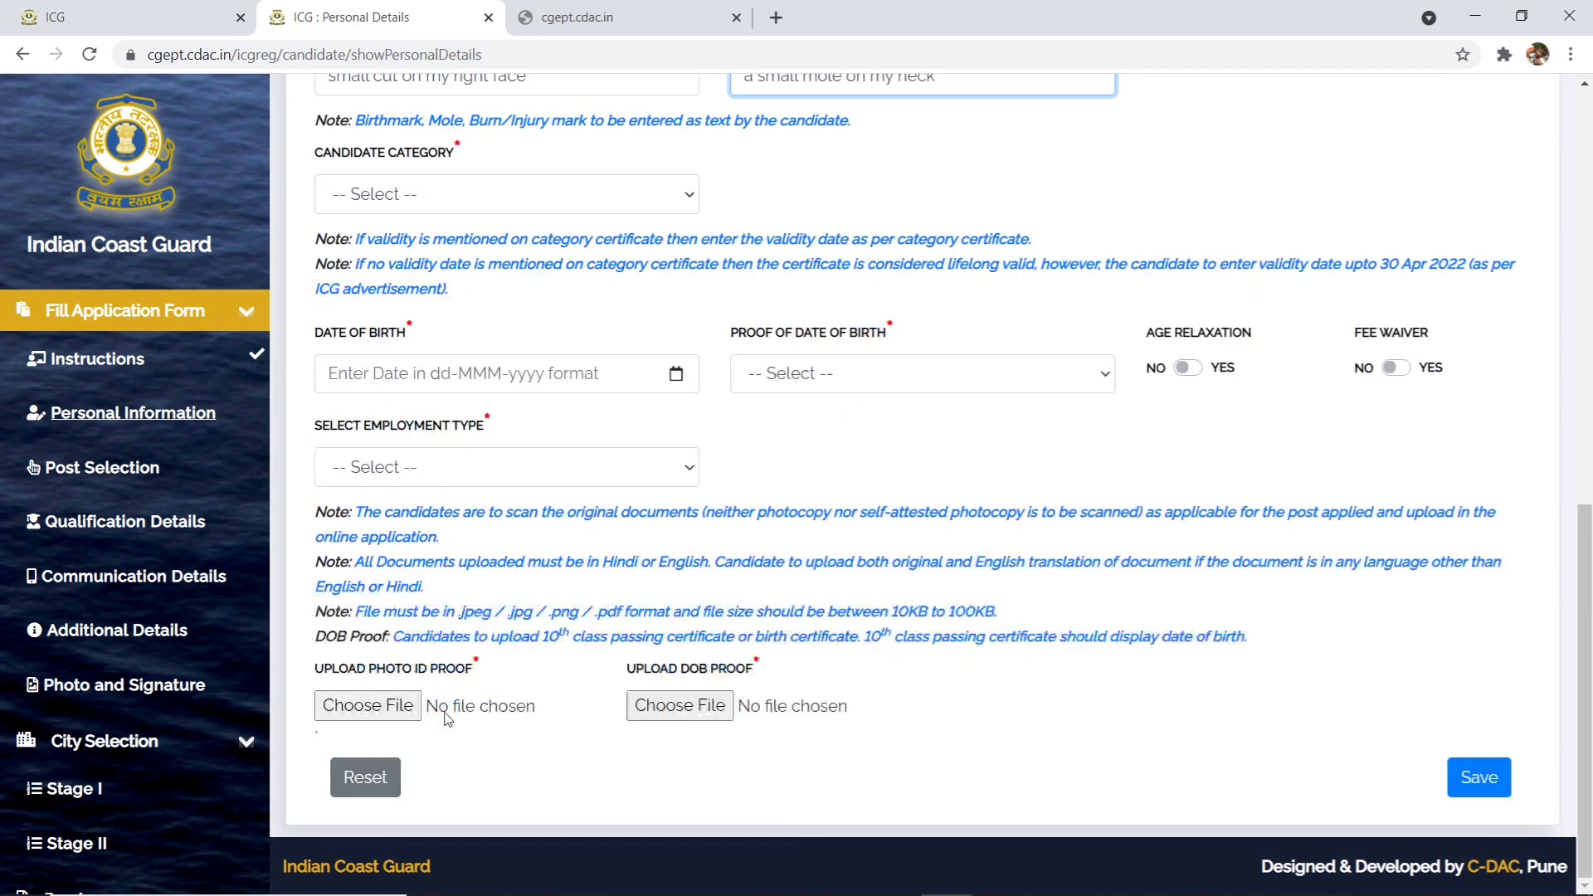
{"action": "left_click", "coordinate": [451, 206]}
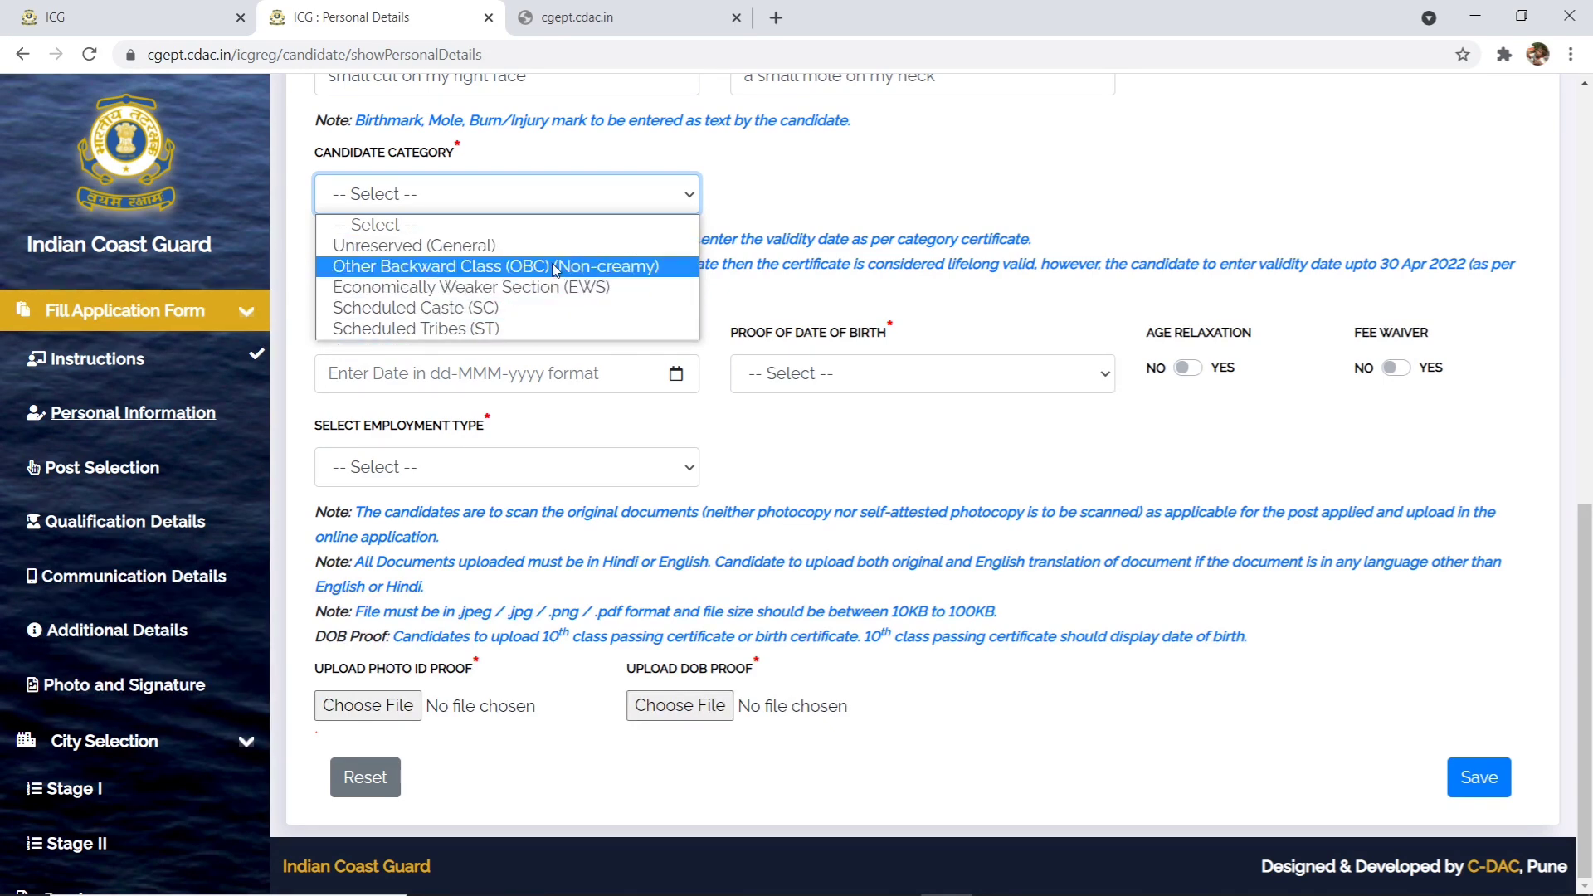
{"action": "left_click", "coordinate": [526, 246]}
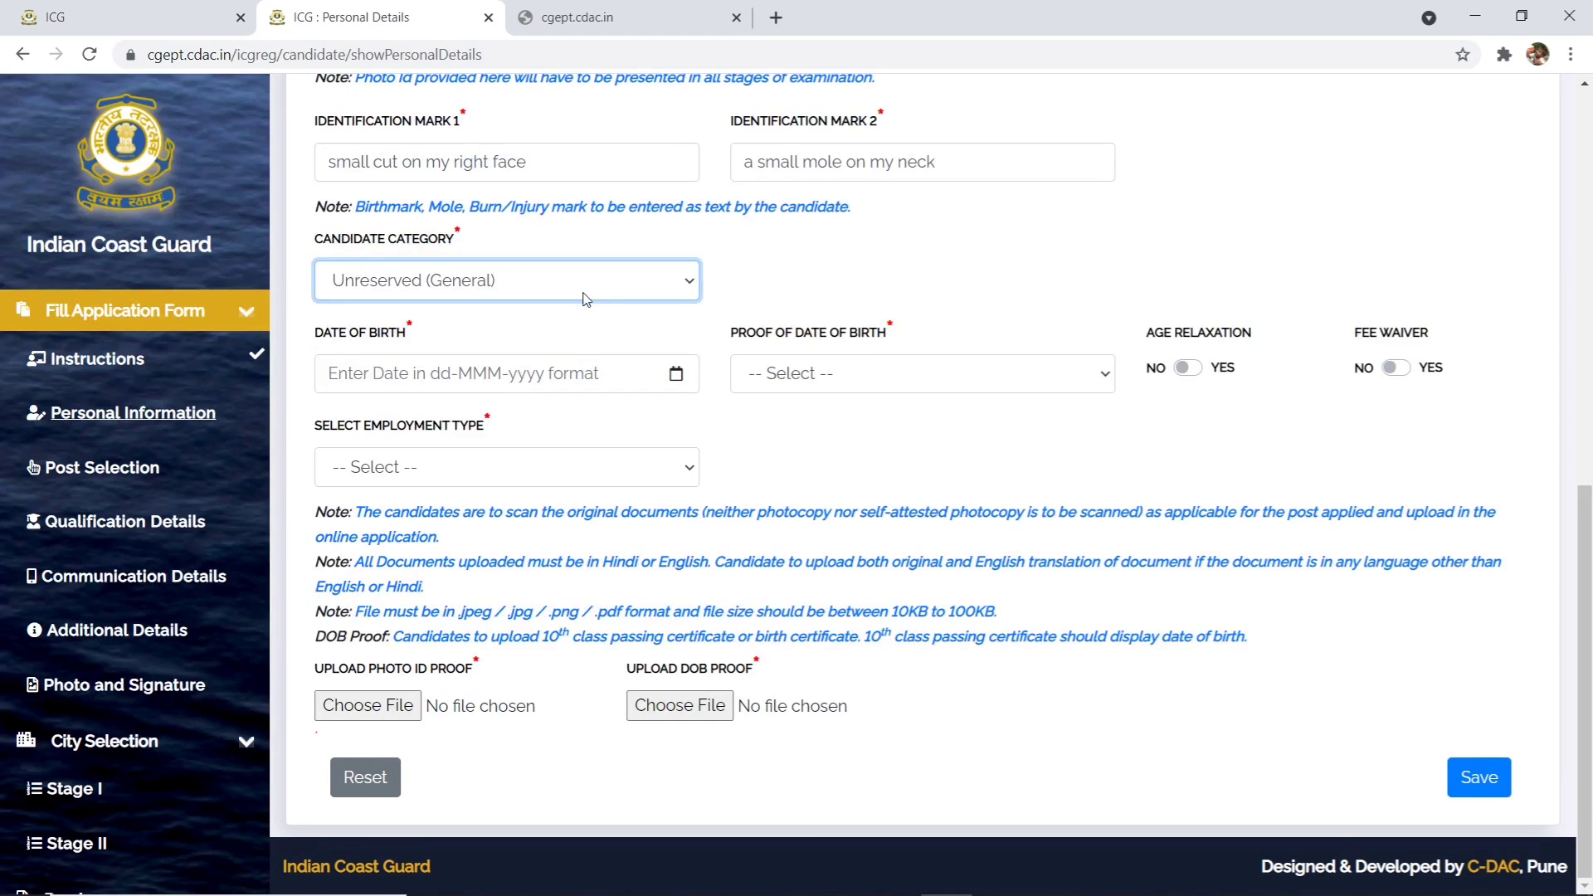
{"action": "left_click", "coordinate": [416, 382]}
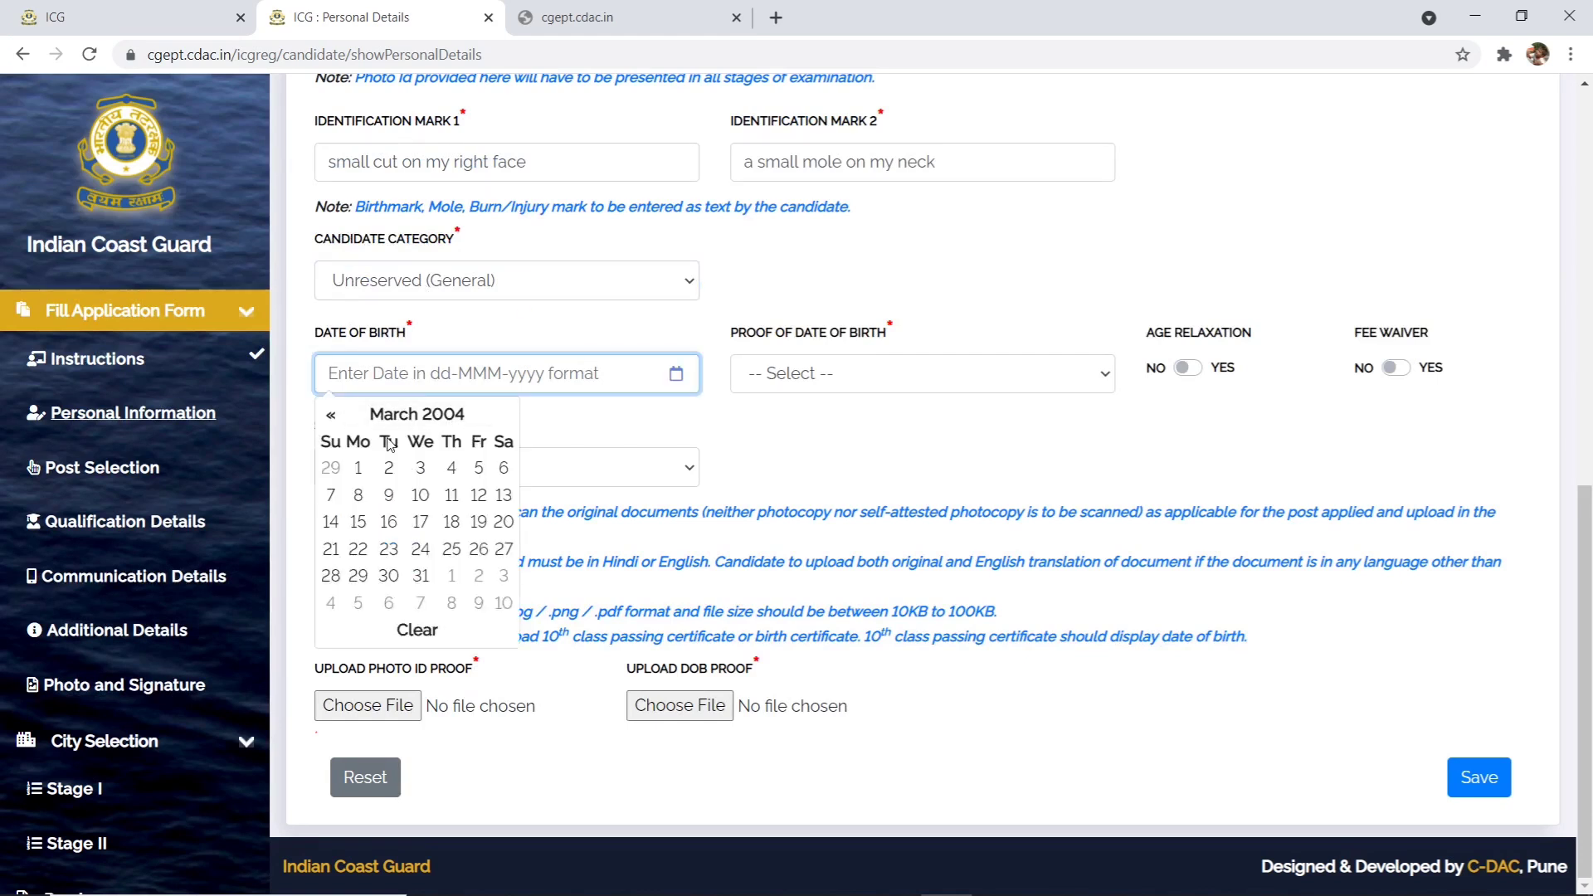
{"action": "left_click", "coordinate": [333, 414]}
{"action": "left_click", "coordinate": [333, 414]}
{"action": "left_click", "coordinate": [333, 415]}
{"action": "left_click", "coordinate": [333, 415]}
{"action": "left_click", "coordinate": [332, 415]}
{"action": "left_click", "coordinate": [332, 415]}
{"action": "left_click", "coordinate": [332, 415]}
{"action": "left_click", "coordinate": [332, 415]}
{"action": "left_click", "coordinate": [332, 415]}
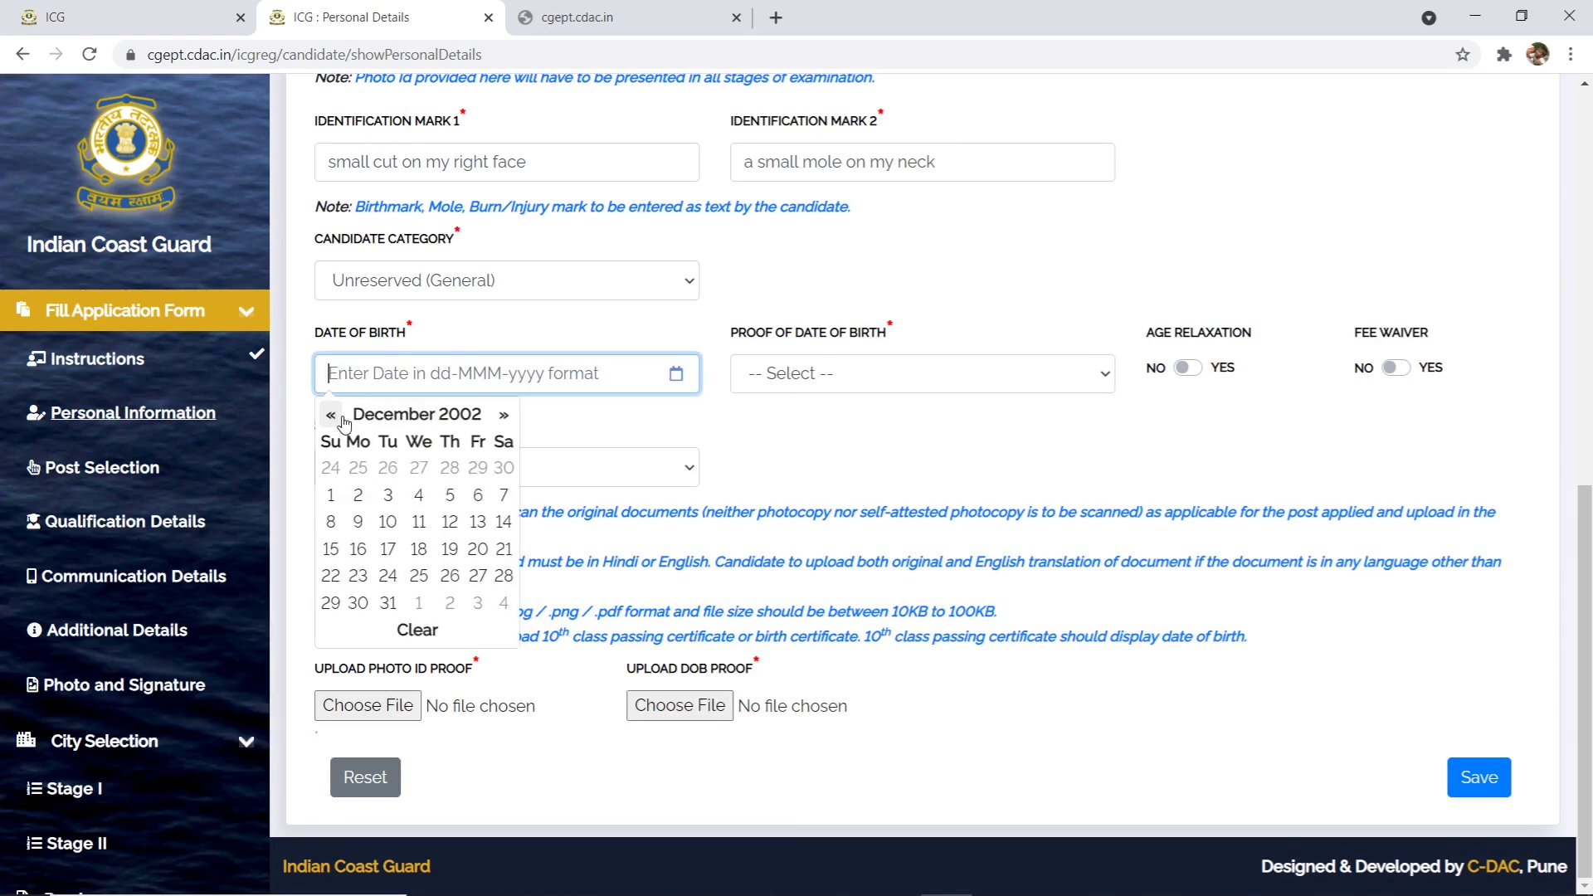
{"action": "left_click", "coordinate": [419, 522]}
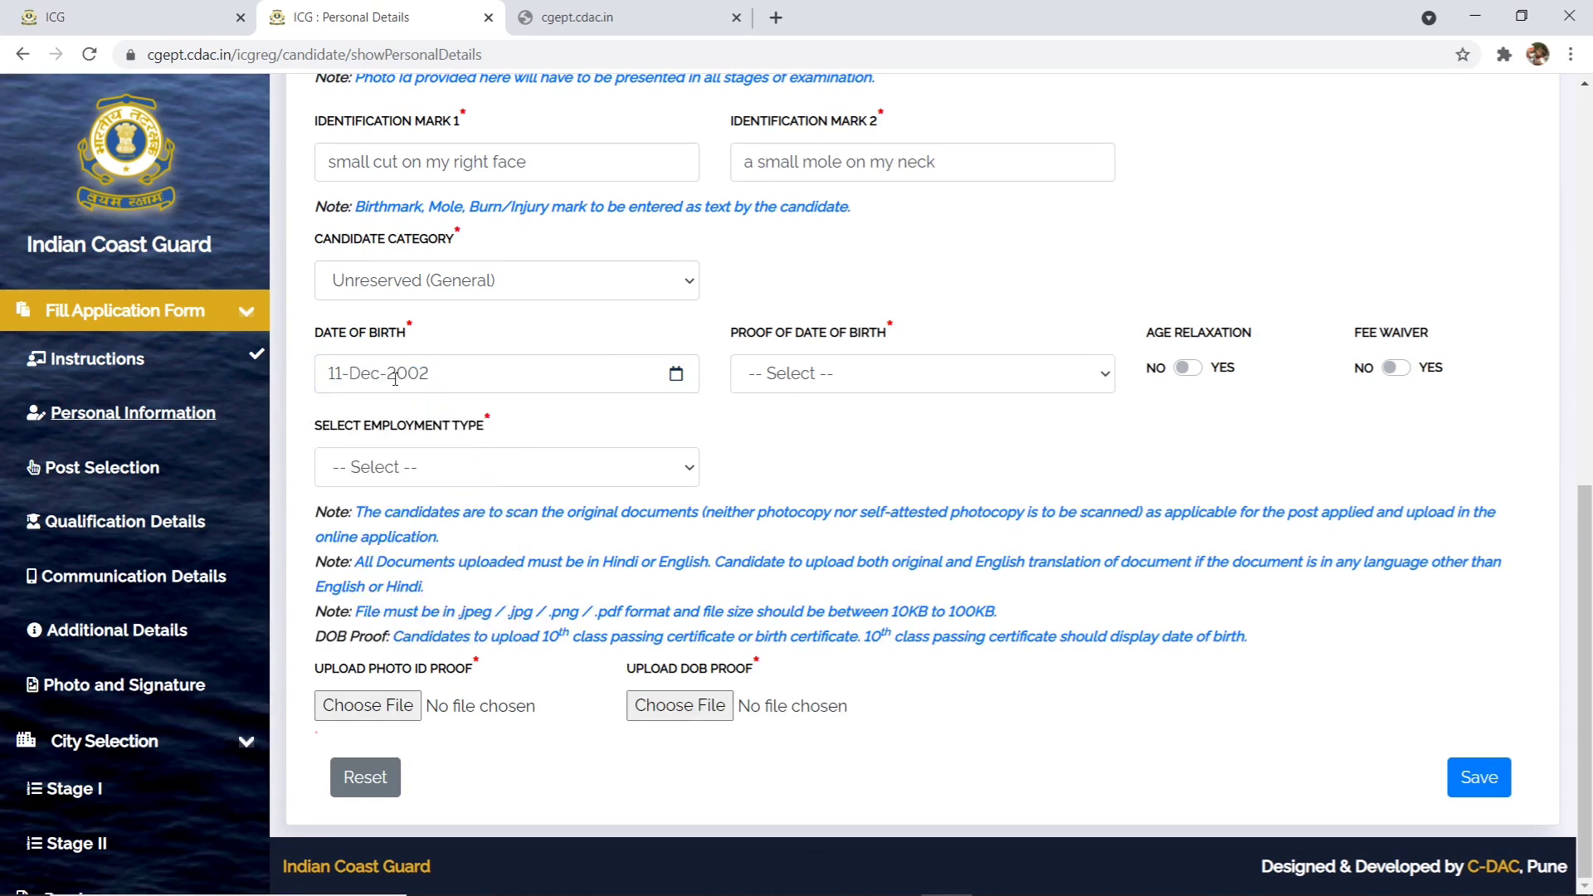
- Set 10th Class Certificate as birth proof and Unemployed as employment type
{"action": "left_click", "coordinate": [873, 373]}
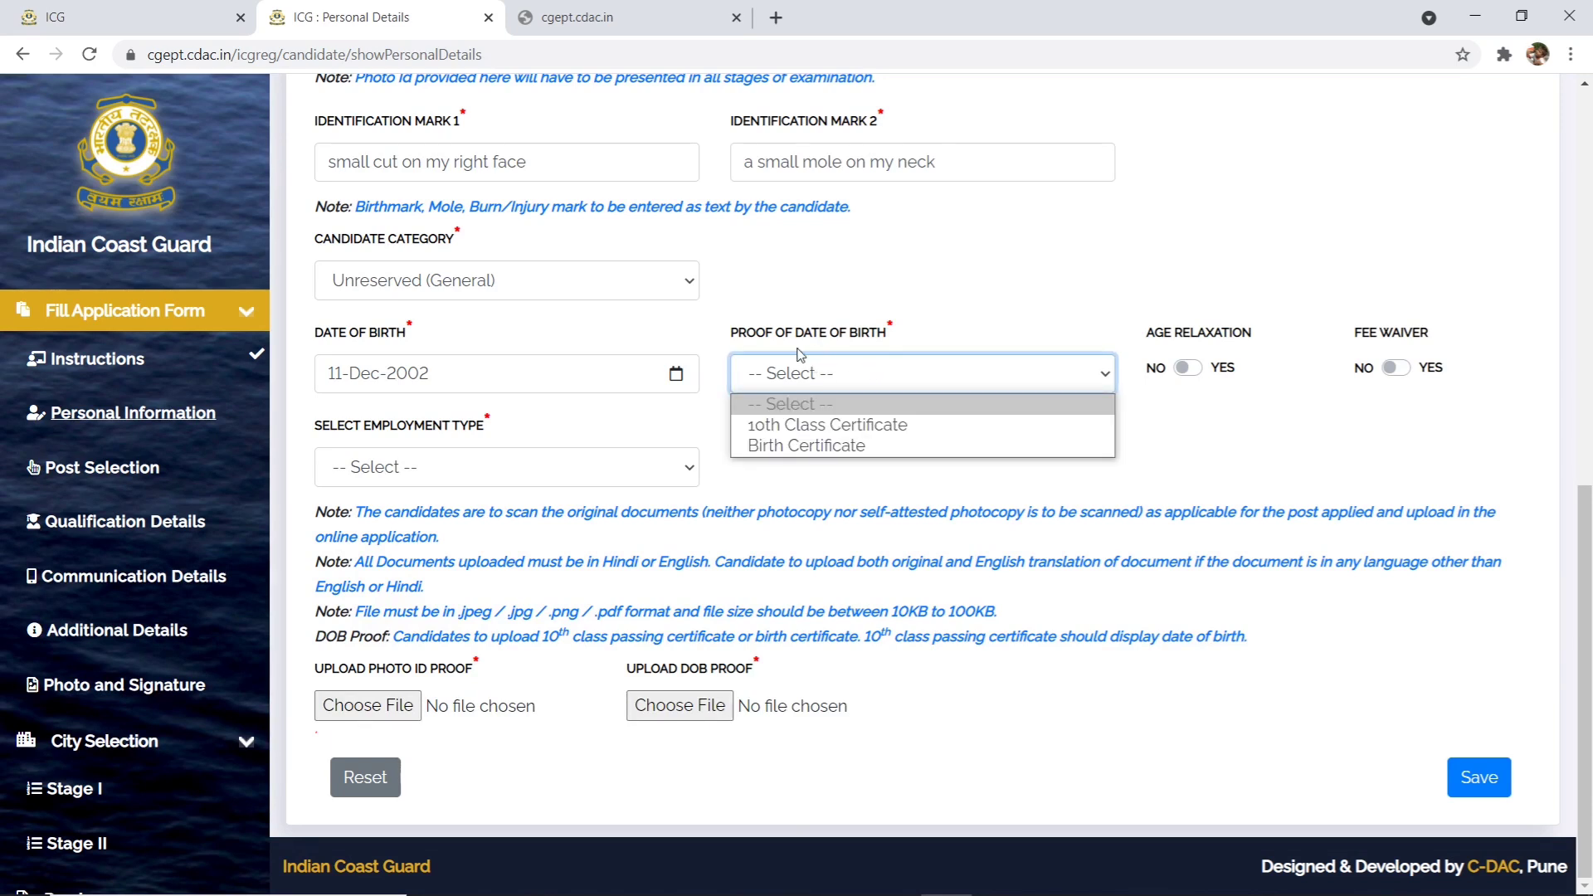
{"action": "left_click", "coordinate": [816, 427]}
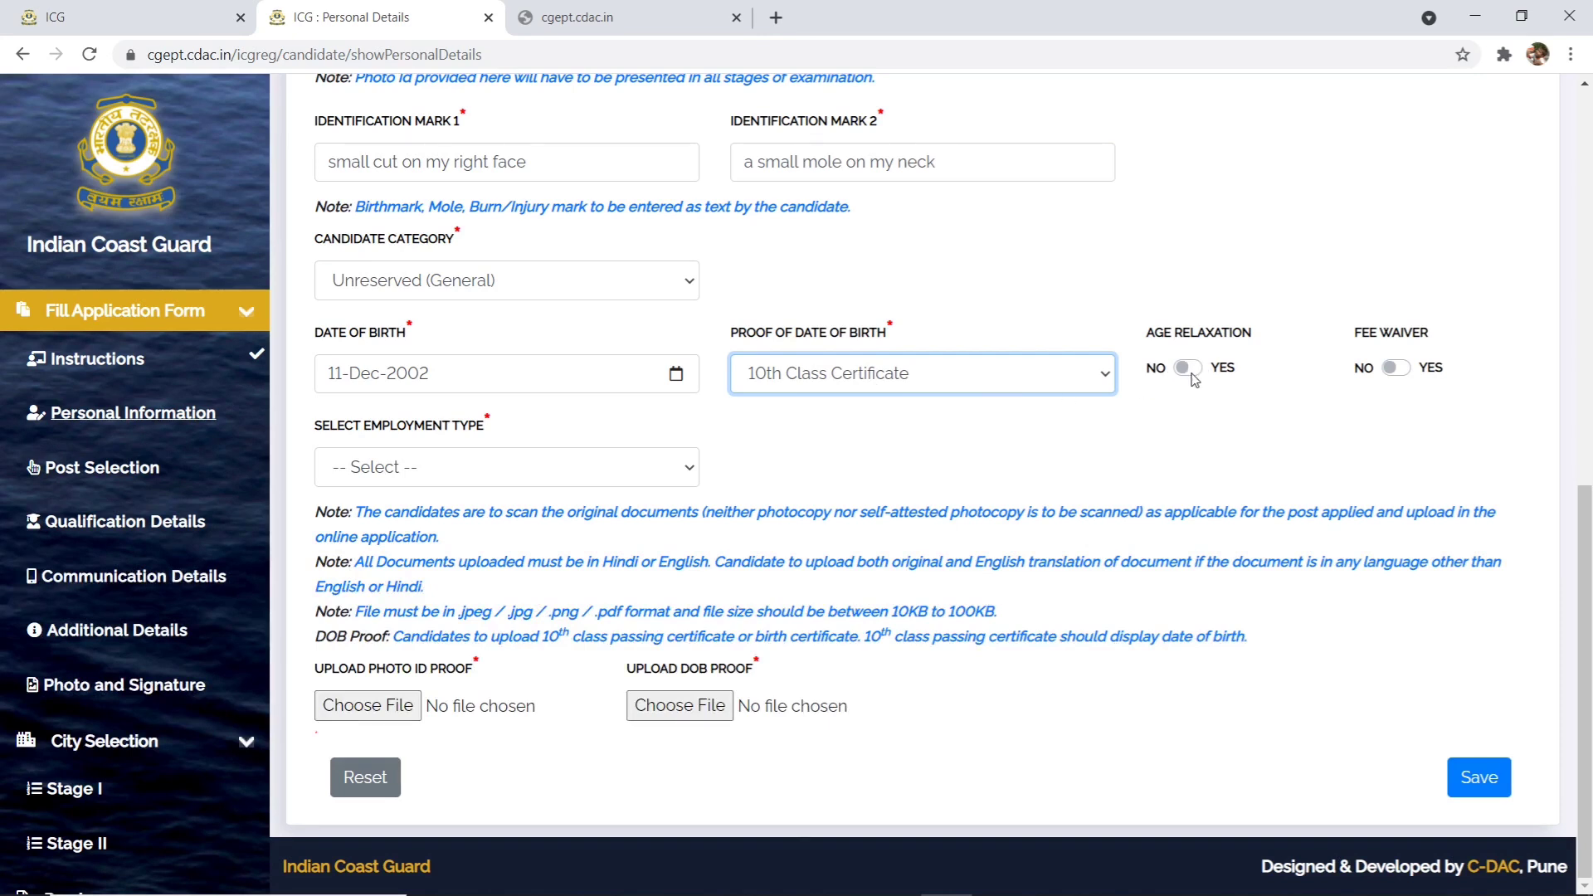
{"action": "left_click", "coordinate": [523, 475]}
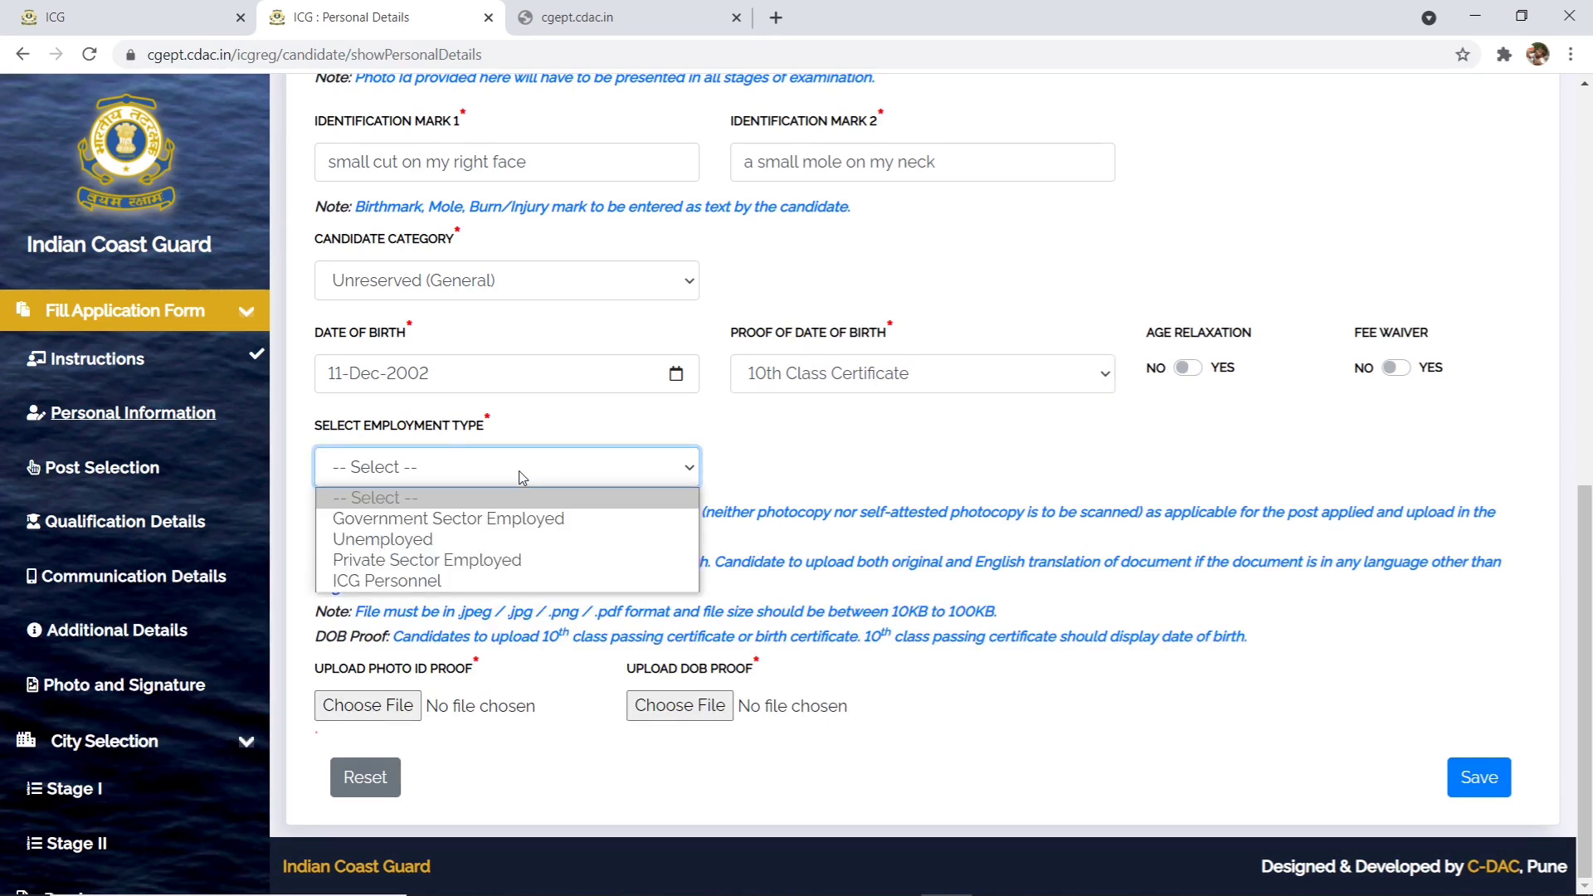
{"action": "left_click", "coordinate": [498, 546]}
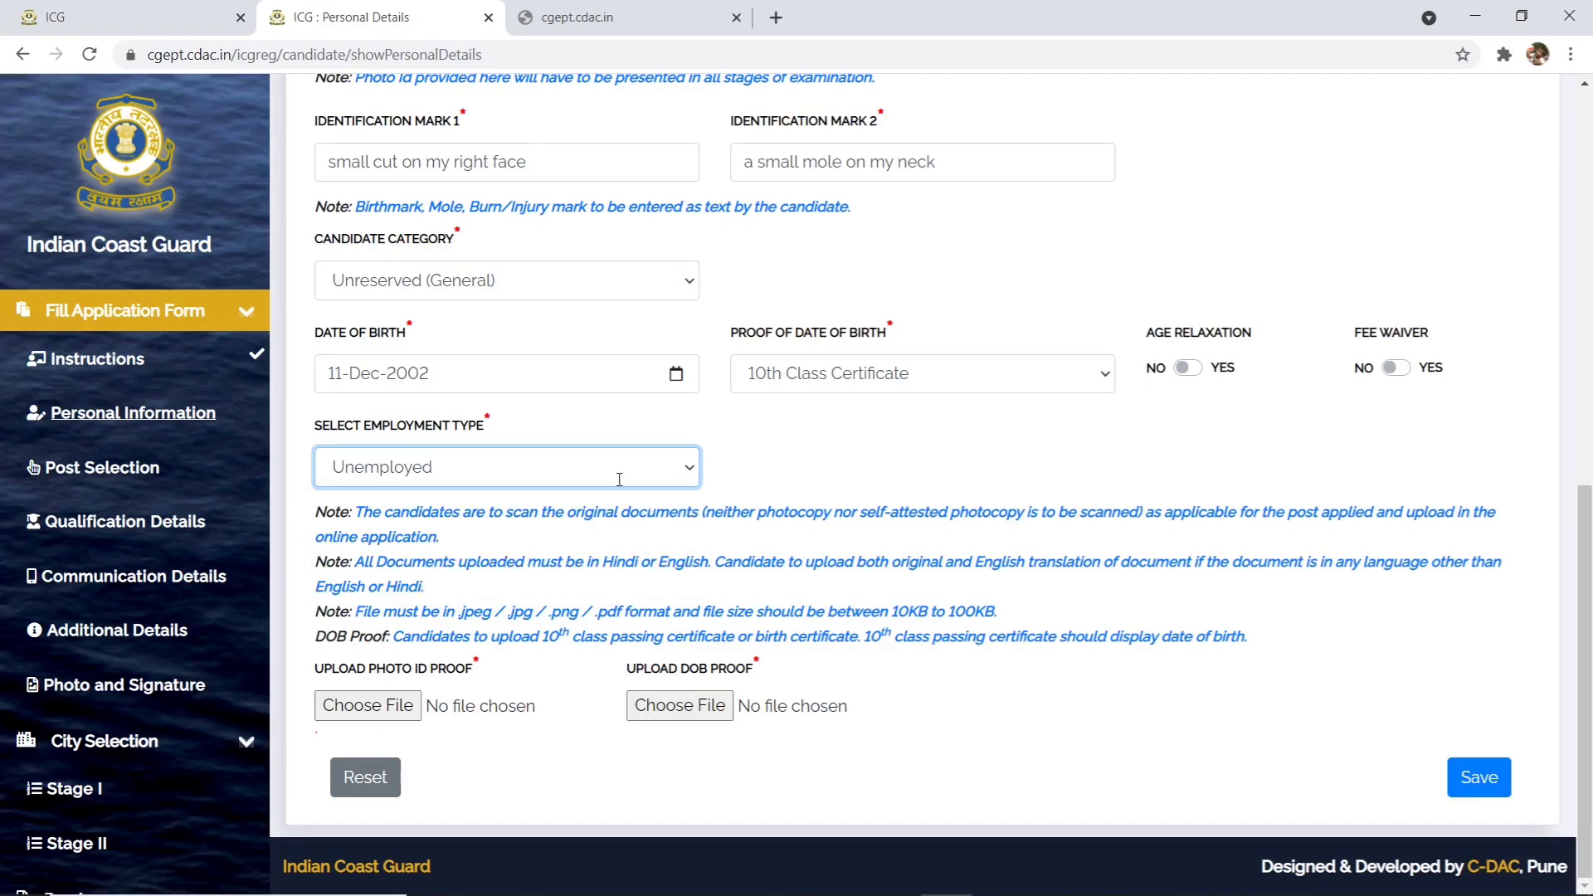
- Attach Realme-X7.jpg as the photo ID proof
{"action": "left_click", "coordinate": [384, 707]}
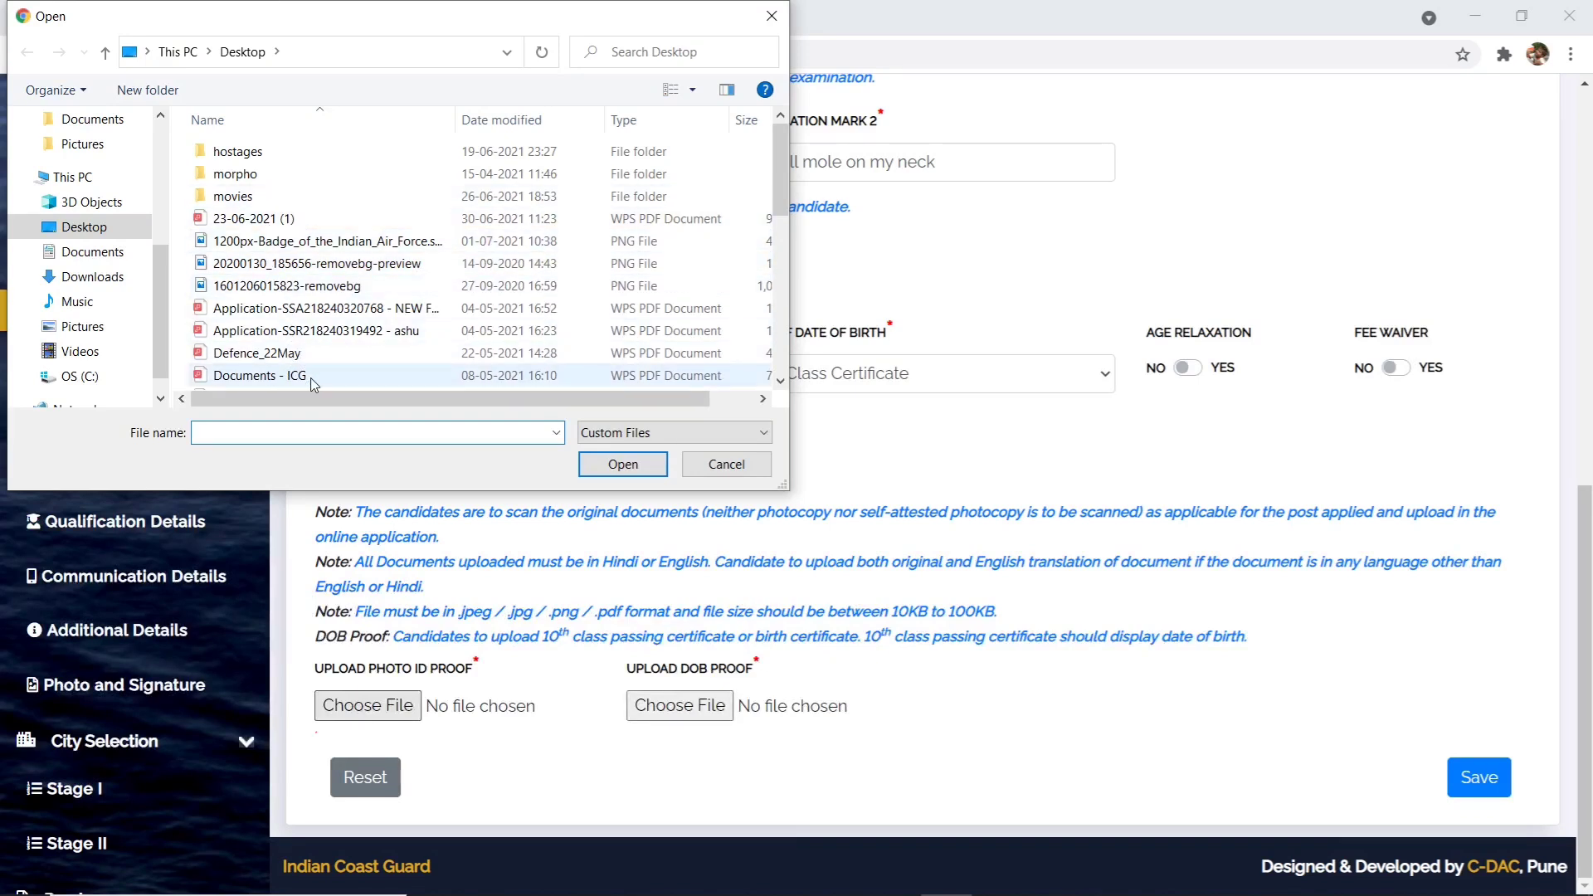
{"action": "scroll", "coordinate": [581, 373], "scroll_direction": "right", "scroll_amount": 1}
{"action": "scroll", "coordinate": [664, 375], "scroll_direction": "down", "scroll_amount": 3}
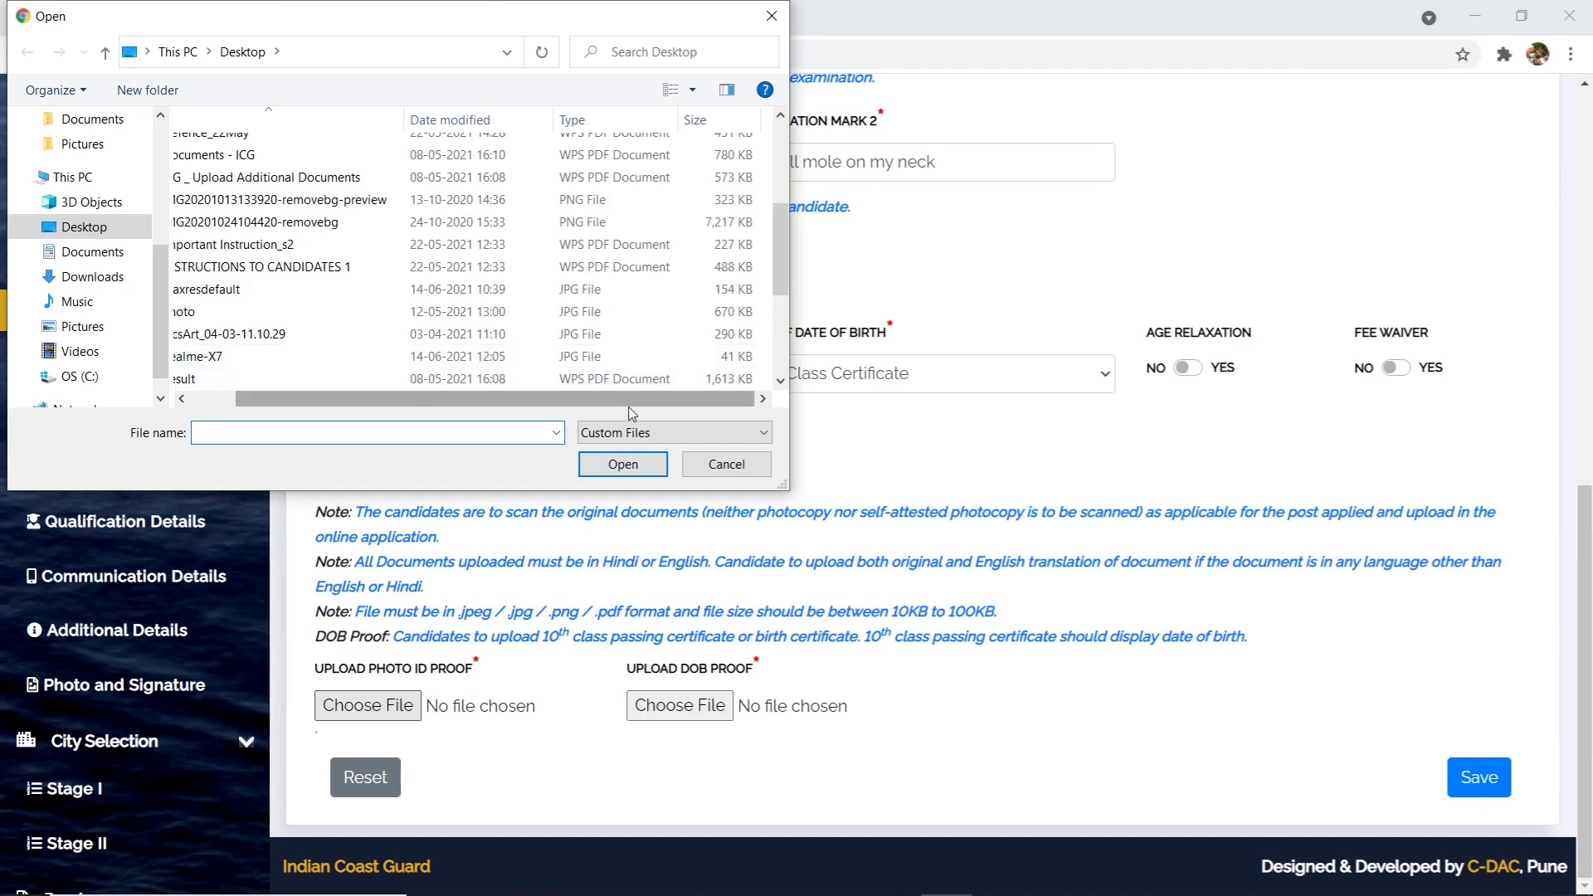
{"action": "scroll", "coordinate": [628, 407], "scroll_direction": "left", "scroll_amount": 1}
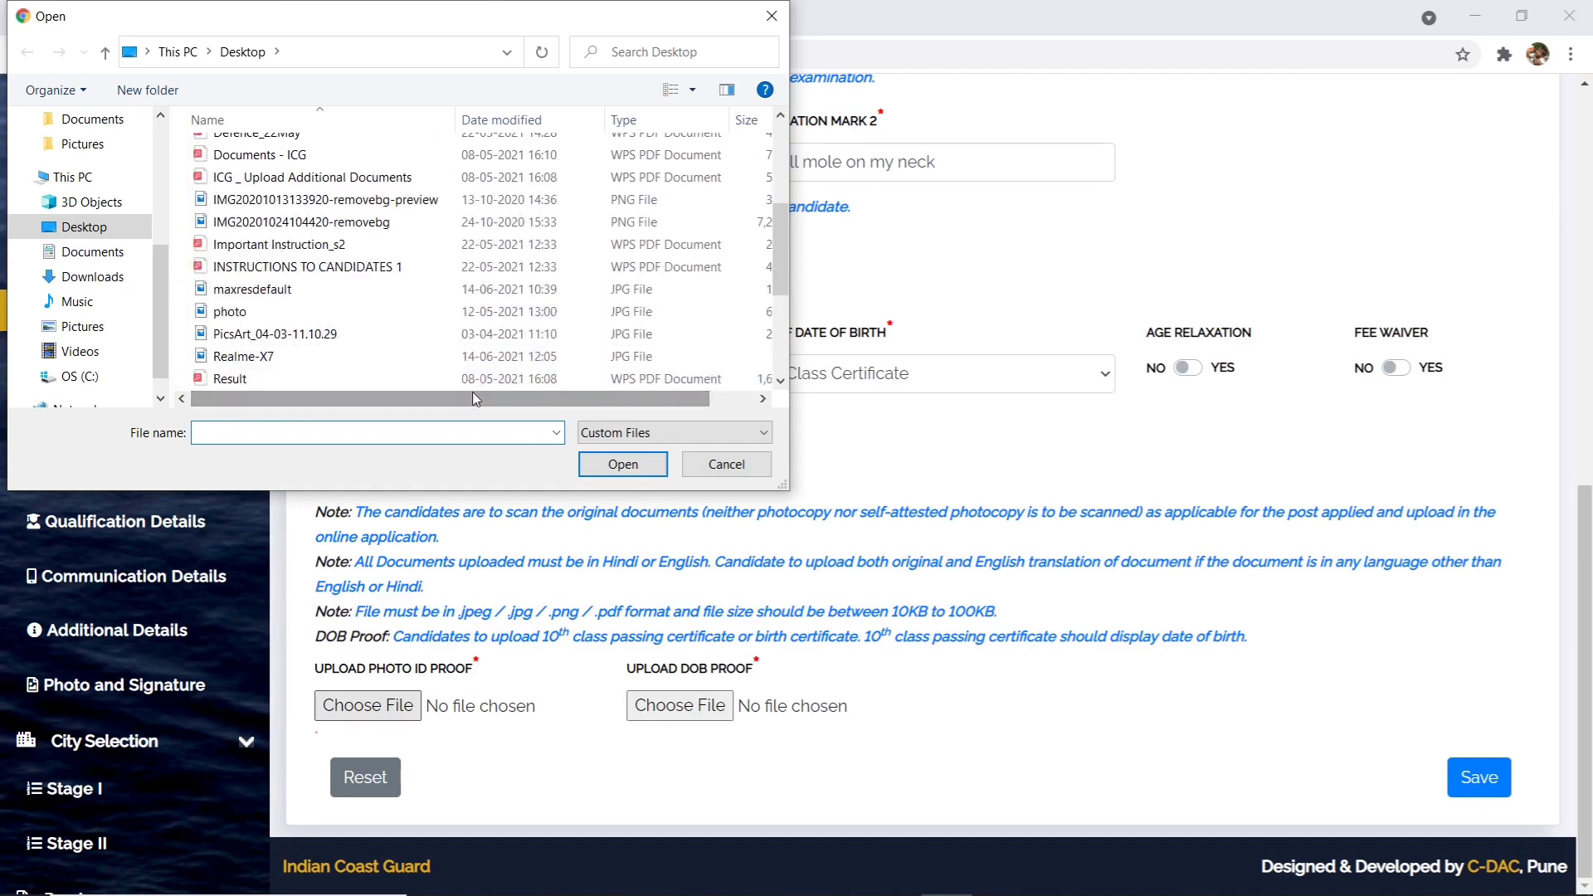
{"action": "left_click", "coordinate": [498, 356]}
{"action": "left_click", "coordinate": [623, 464]}
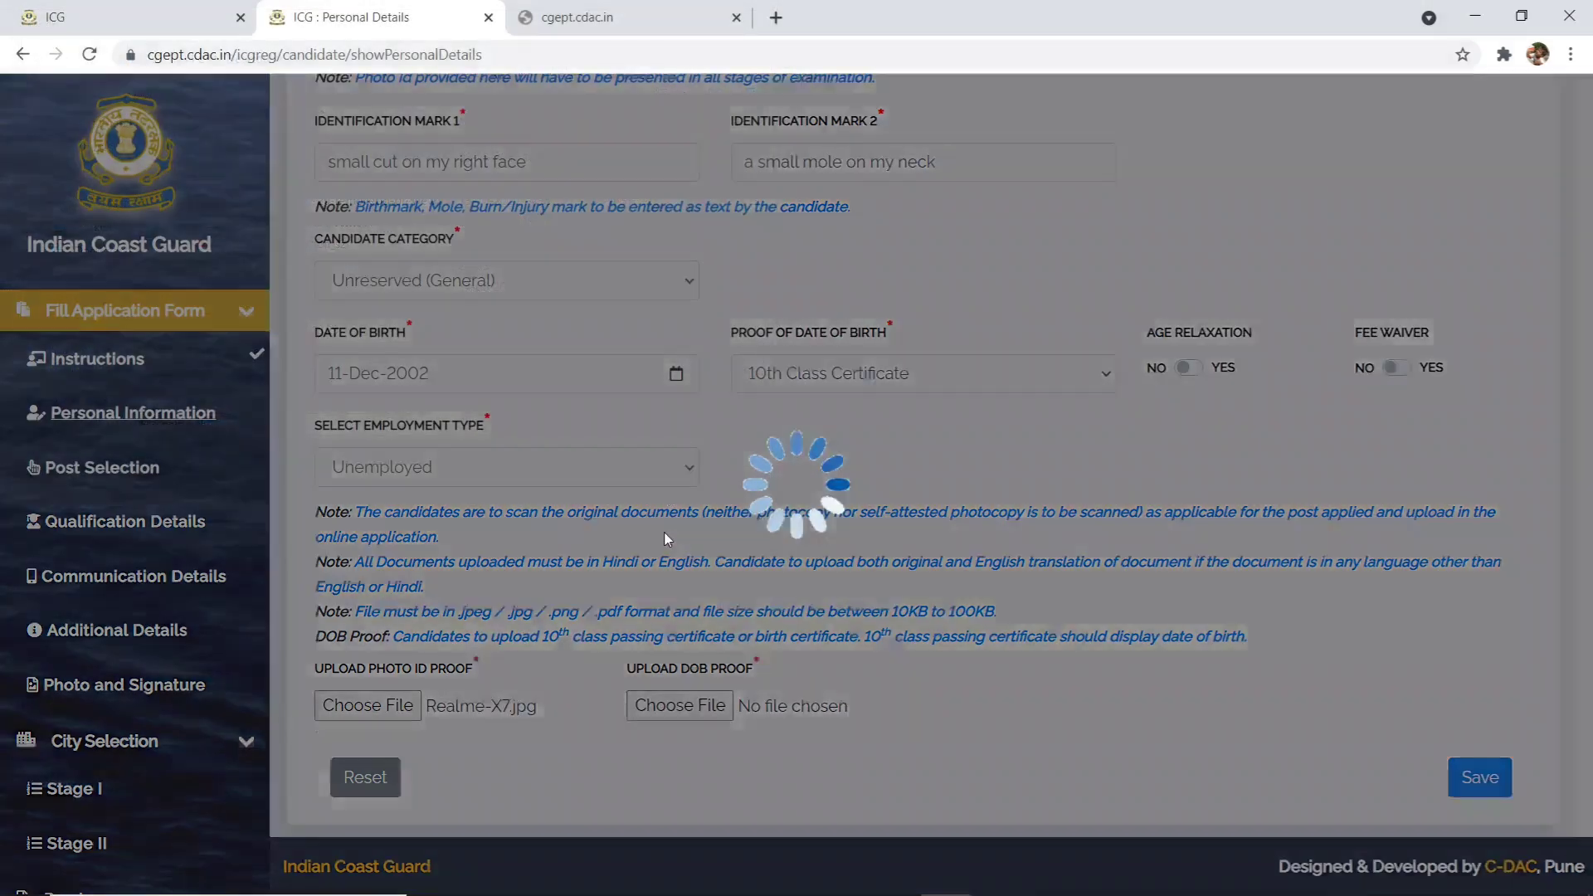
{"action": "left_click", "coordinate": [1011, 257]}
- Attach Realme-X7.jpg as the date-of-birth proof and attempt to save the personal details
{"action": "left_click", "coordinate": [680, 705]}
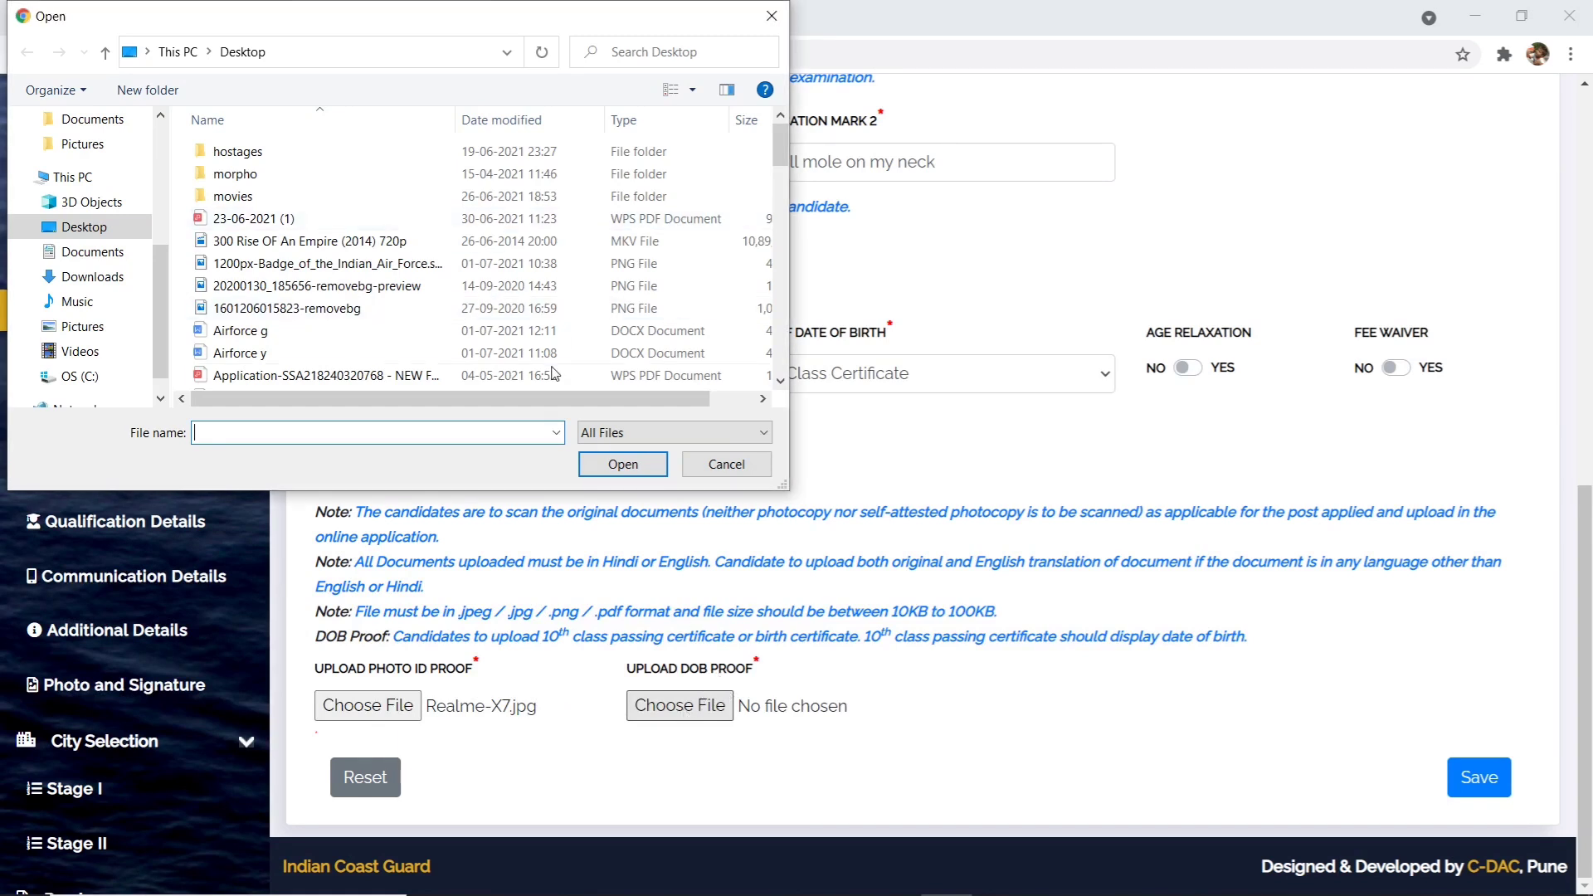
{"action": "left_click_drag", "start_coordinate": [575, 412], "coordinate": [656, 407]}
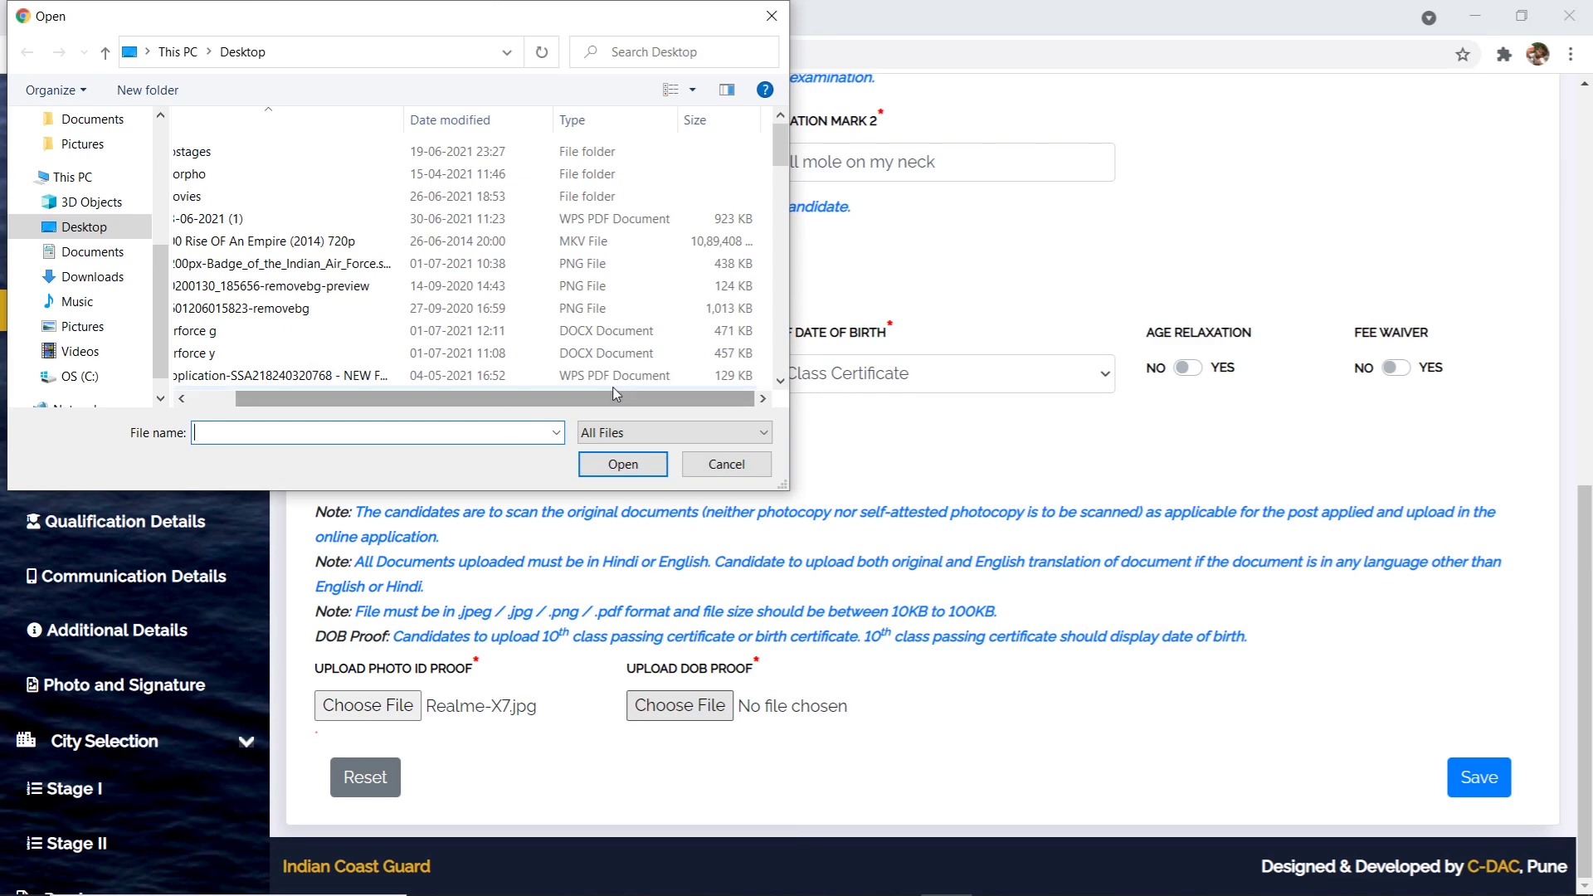
{"action": "scroll", "coordinate": [632, 355], "scroll_direction": "down", "scroll_amount": 10}
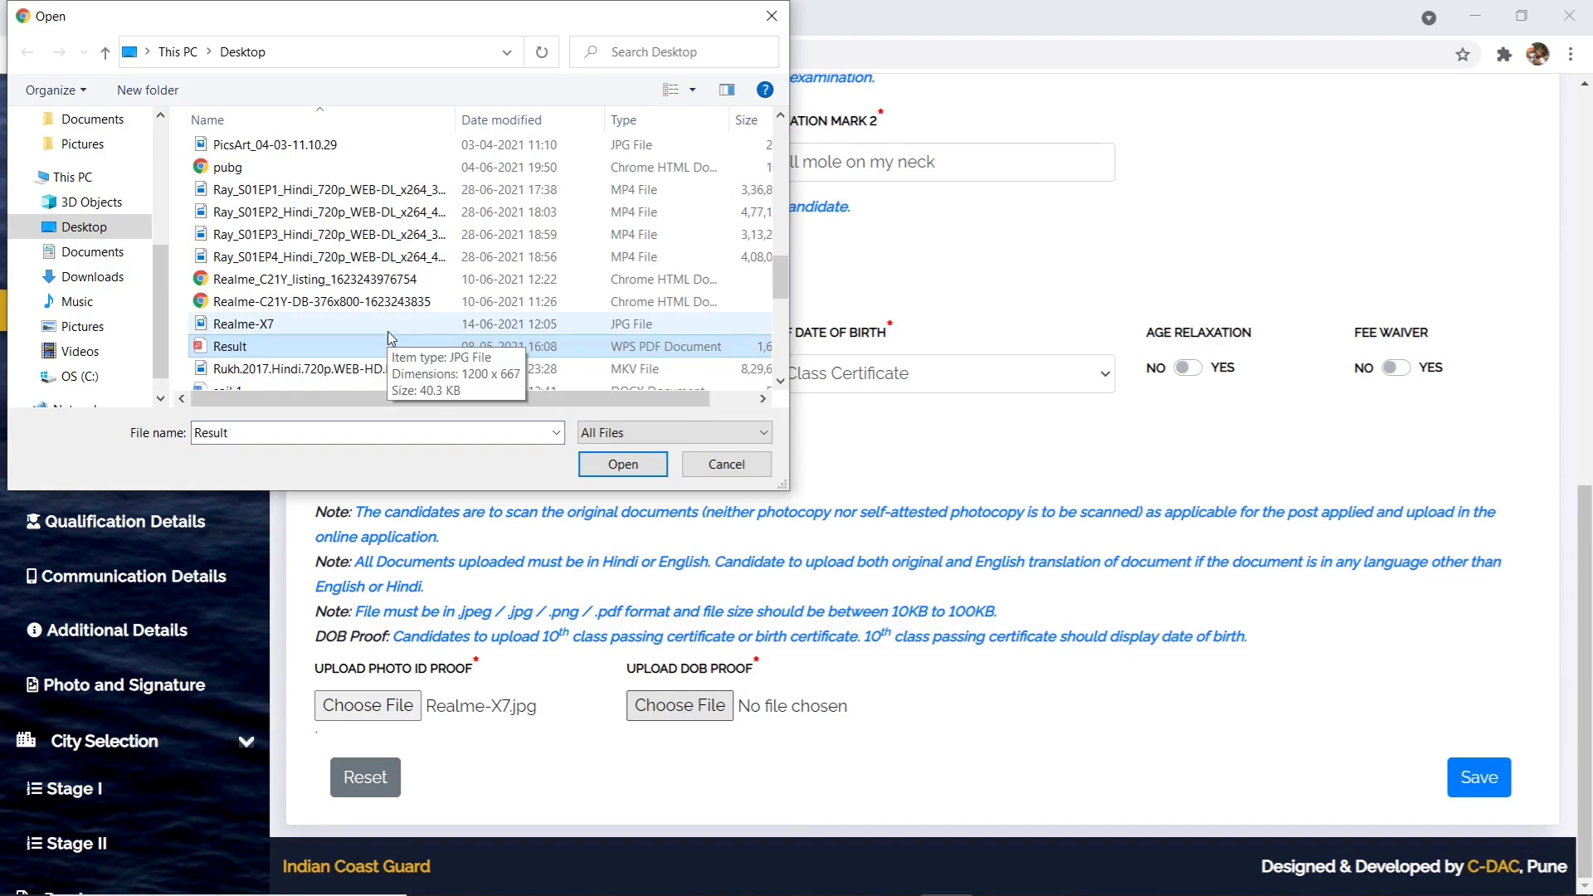
{"action": "left_click", "coordinate": [386, 331]}
{"action": "left_click", "coordinate": [648, 462]}
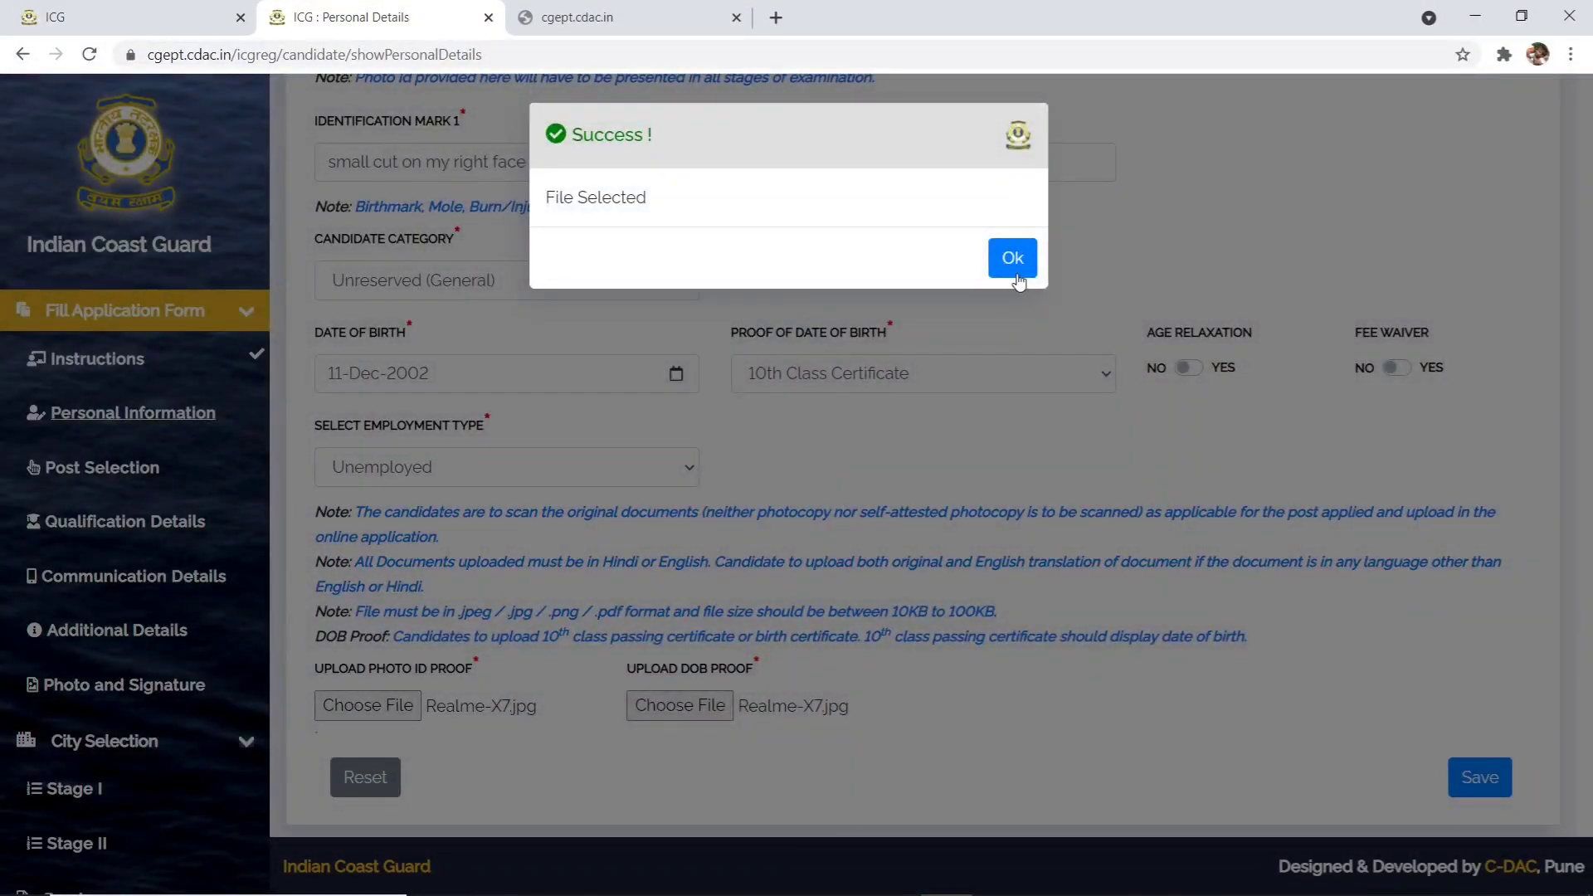
{"action": "left_click", "coordinate": [1015, 274]}
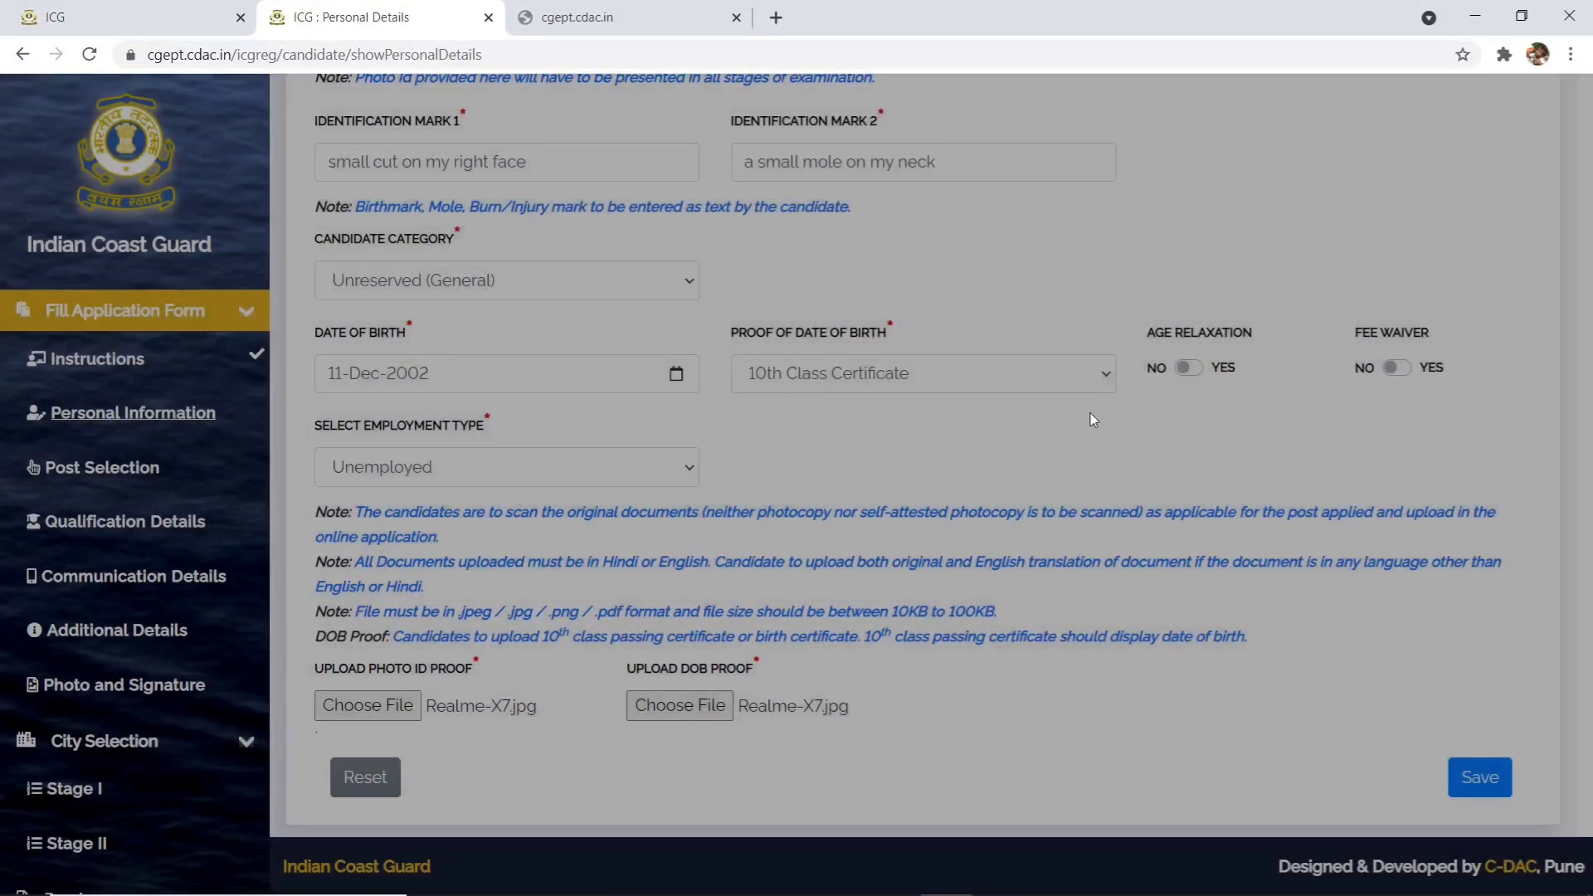
{"action": "left_click", "coordinate": [1480, 782]}
- Retype the confirmation photo ID card number, then save personal details and accept the success message
{"action": "scroll", "coordinate": [1440, 698], "scroll_direction": "down", "scroll_amount": 1}
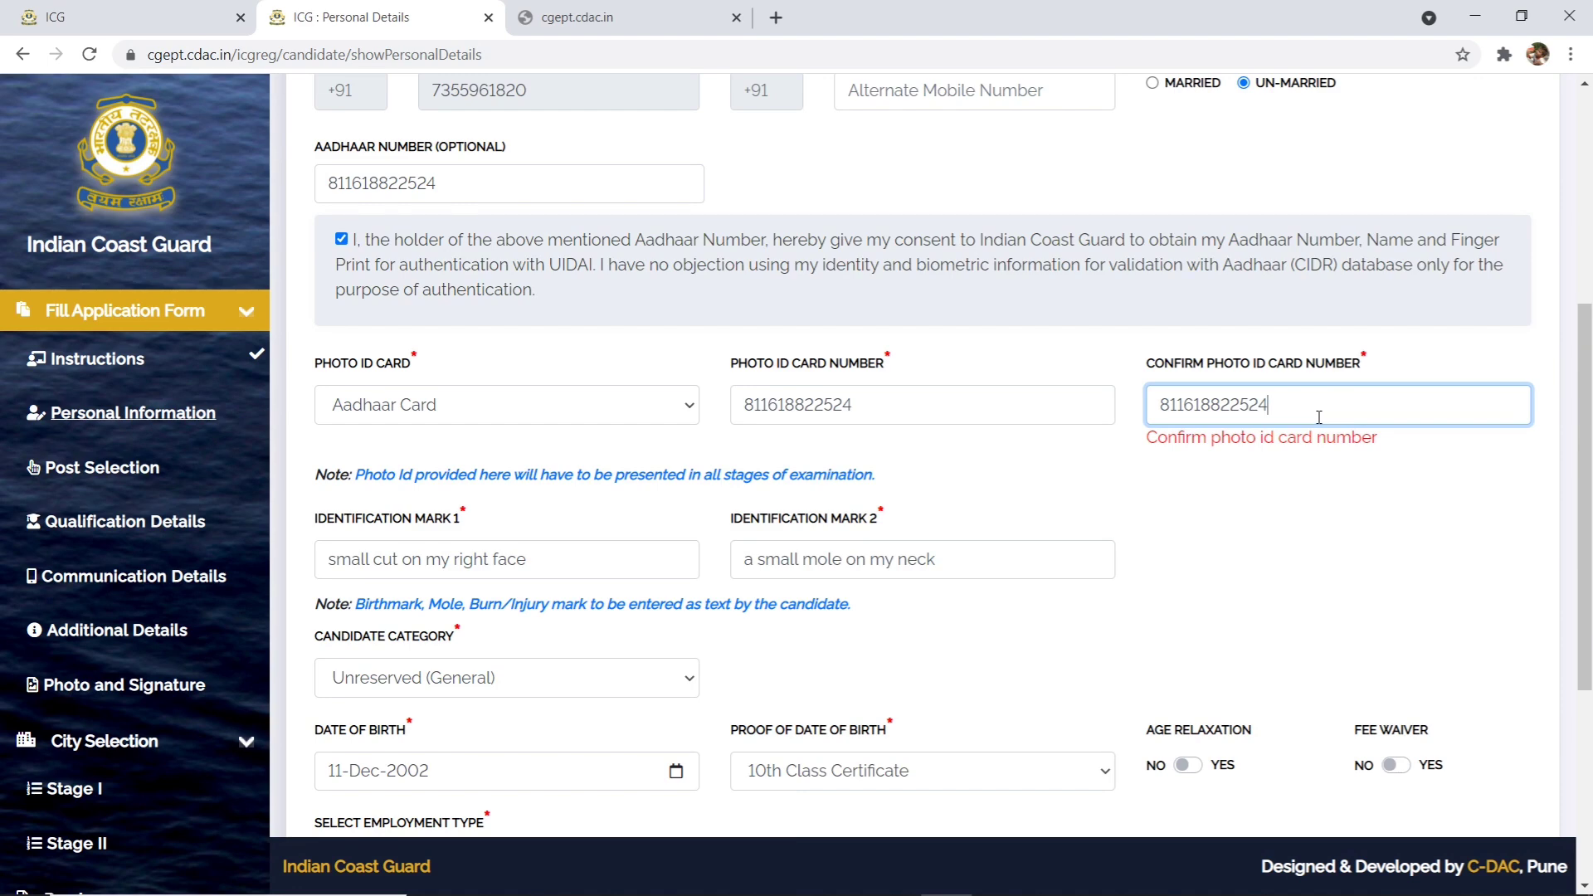
{"action": "scroll", "coordinate": [1251, 633], "scroll_direction": "down", "scroll_amount": 5}
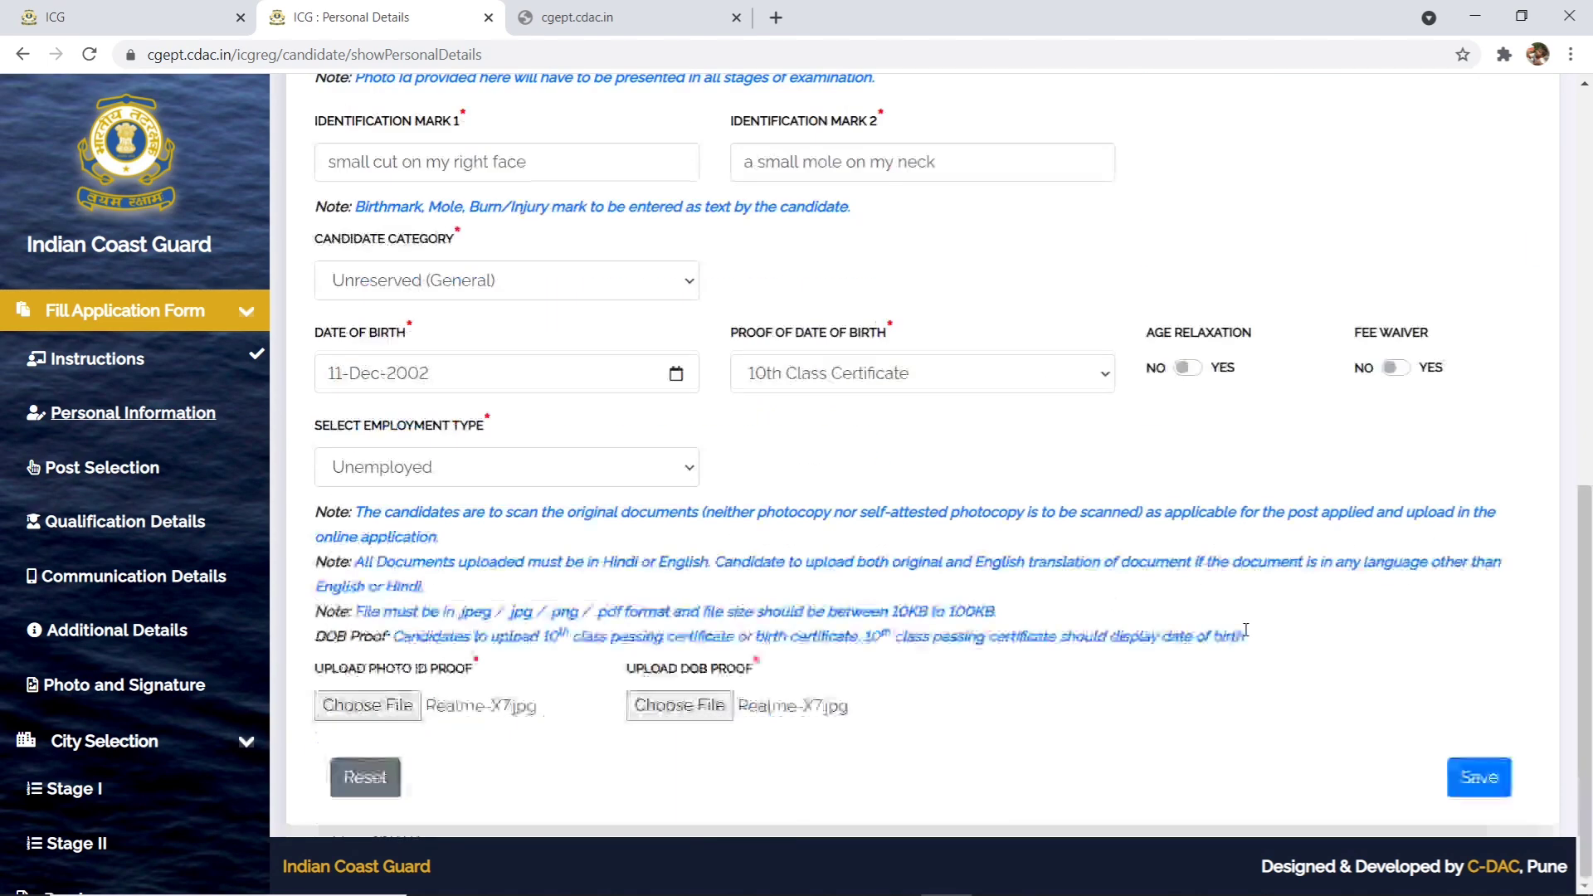
{"action": "left_click", "coordinate": [1476, 775]}
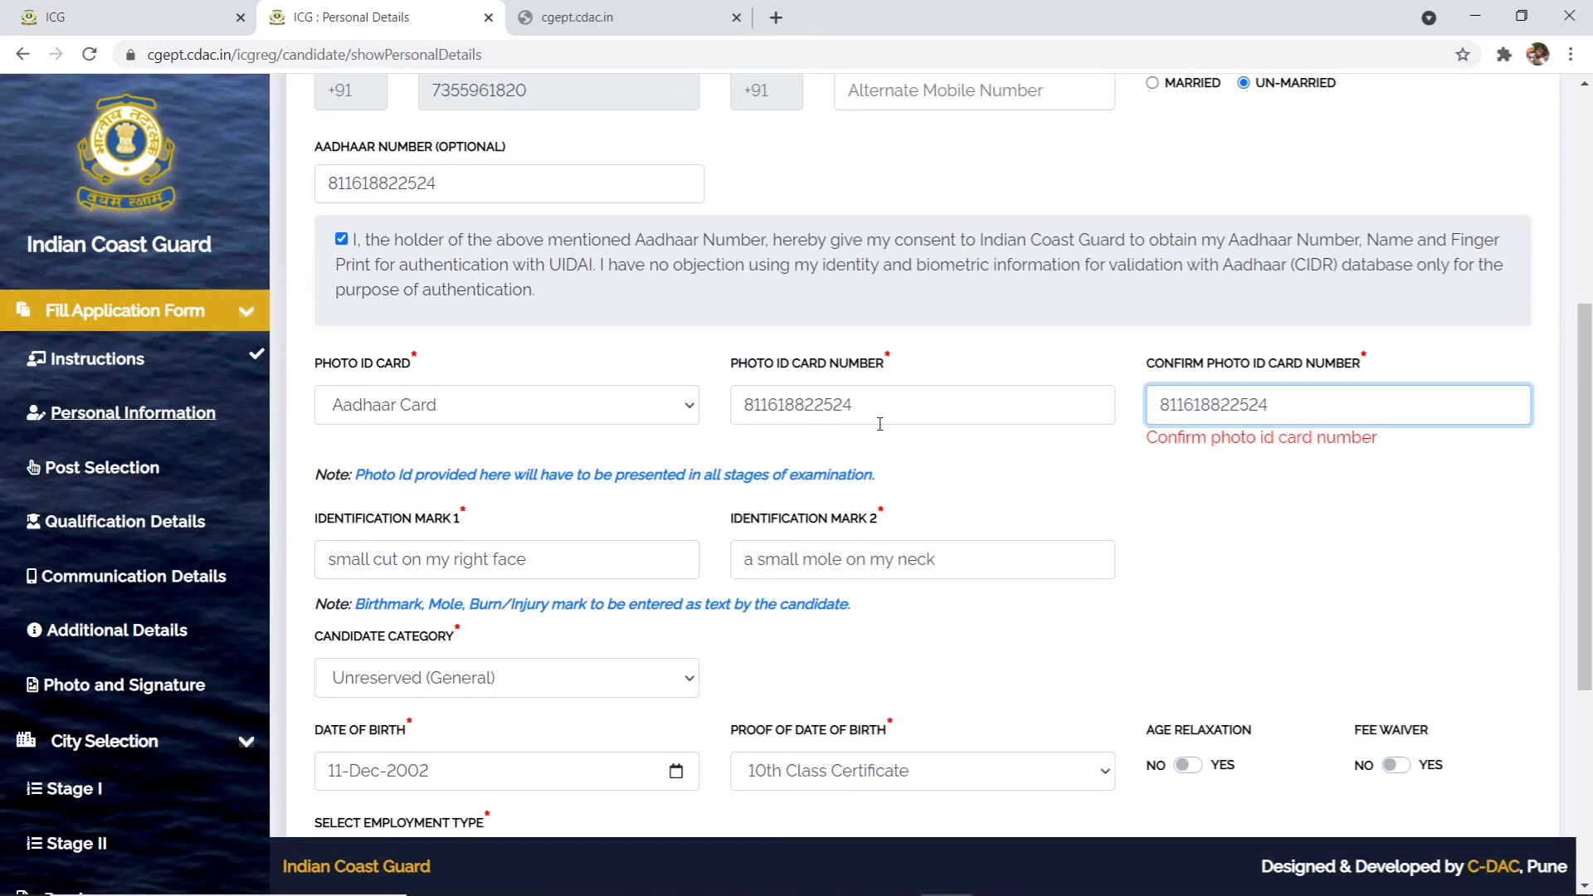
{"action": "double_click", "coordinate": [1198, 405]}
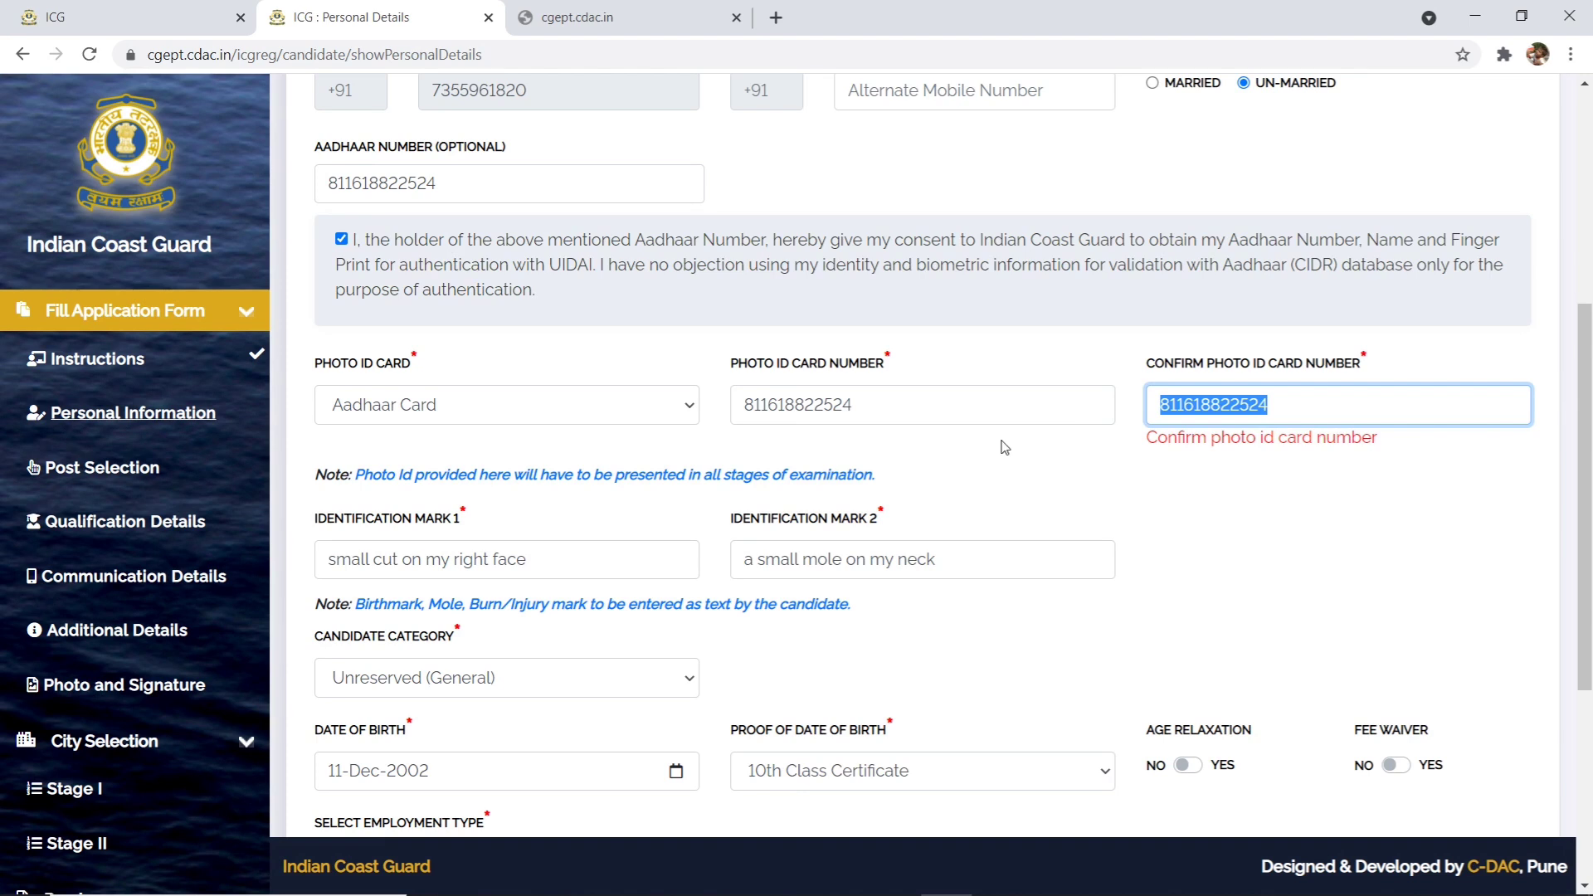
{"action": "key", "text": "BackSpace"}
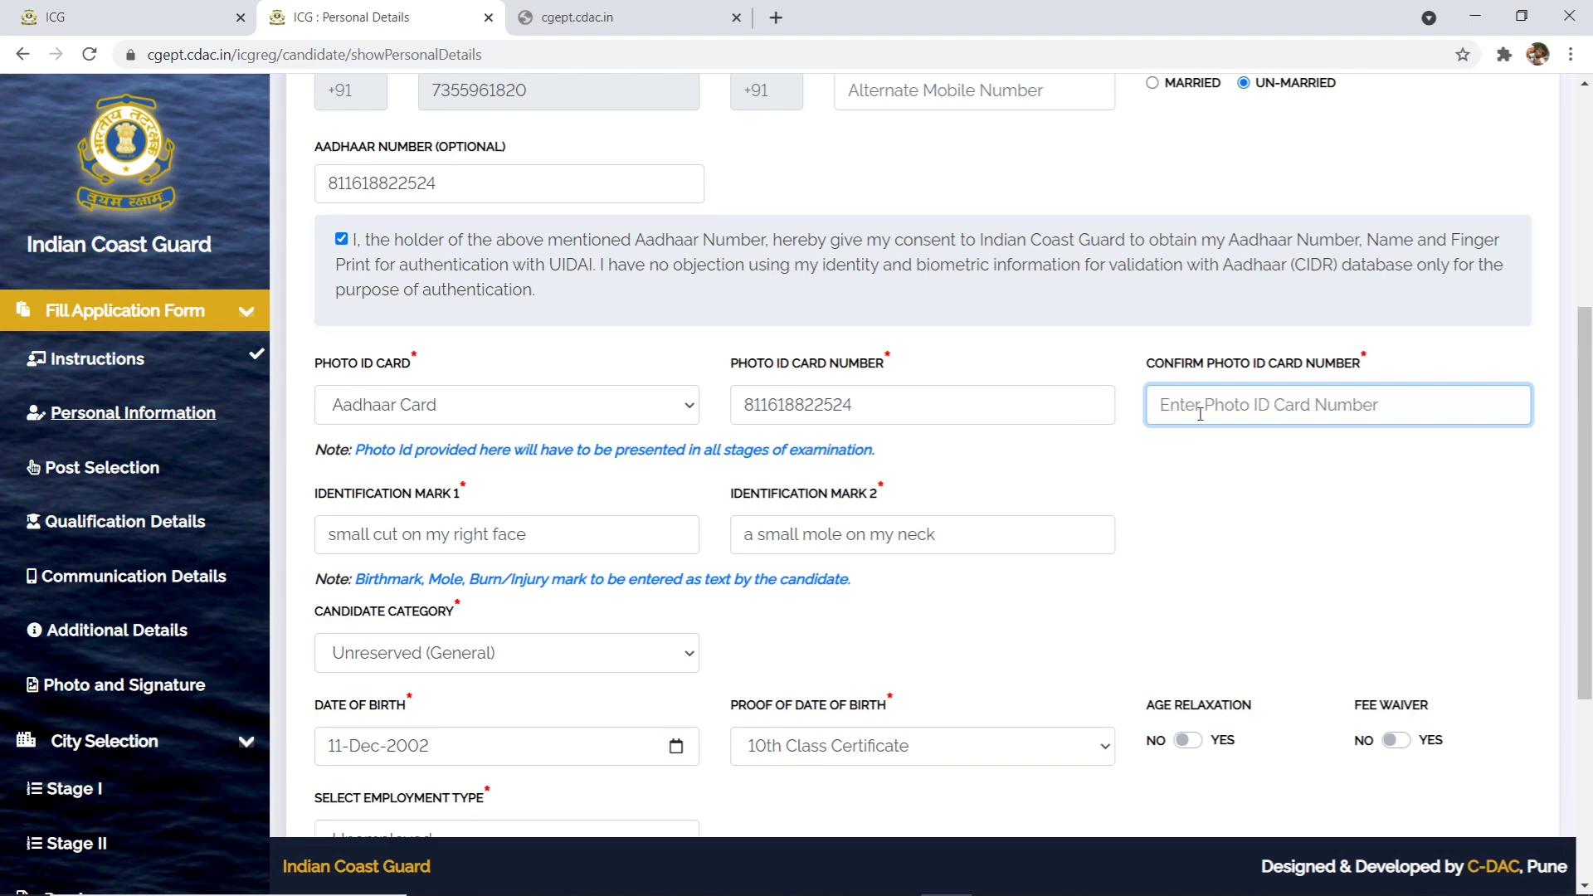
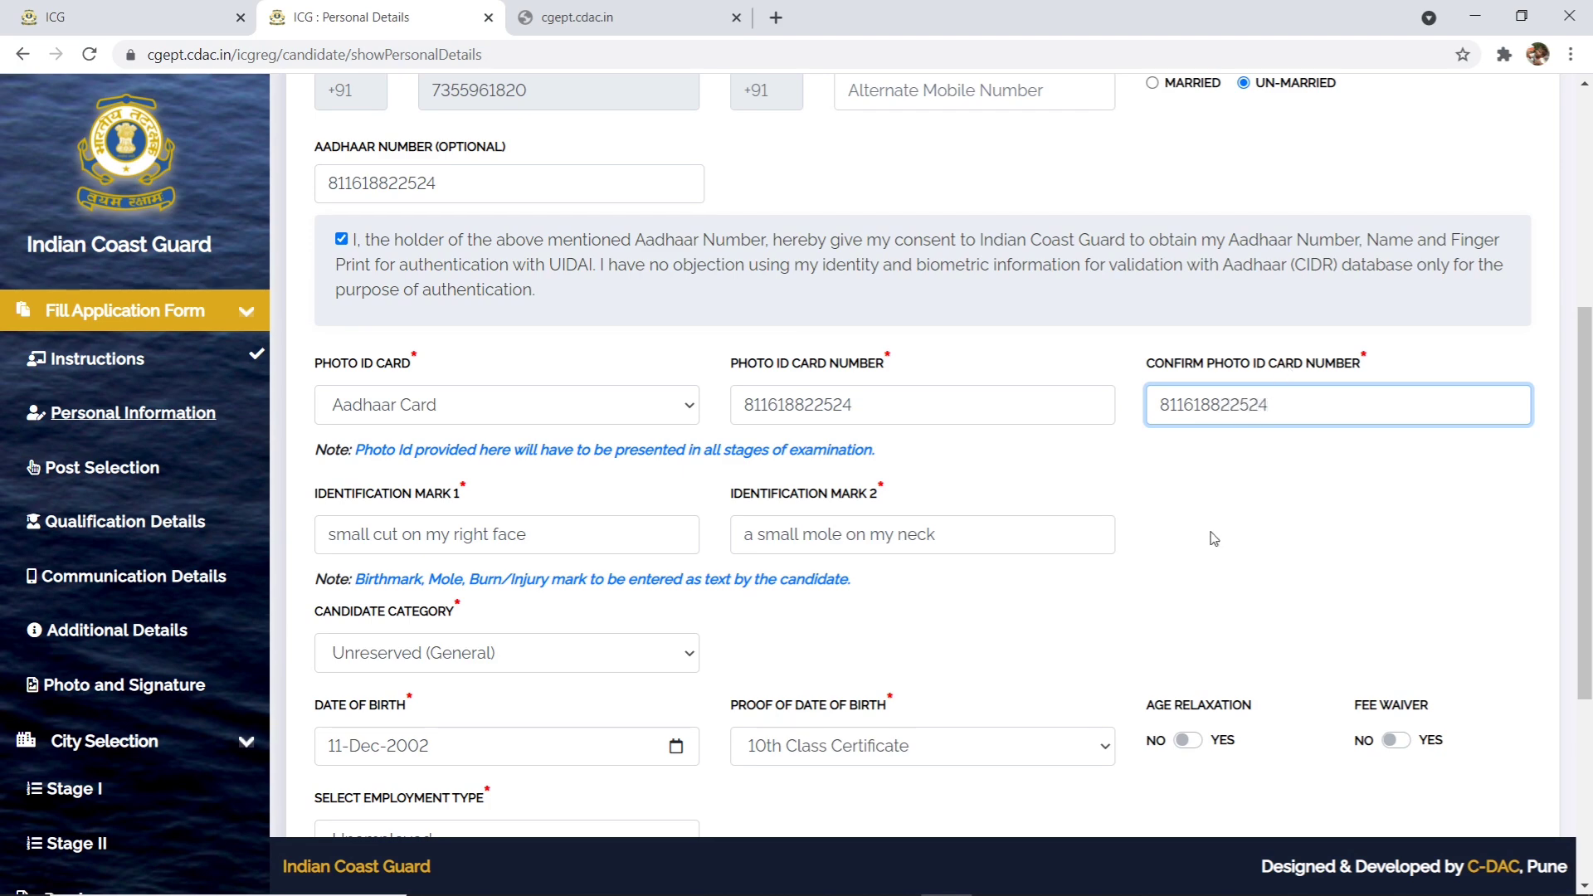
{"action": "scroll", "coordinate": [1235, 492], "scroll_direction": "down", "scroll_amount": 5}
{"action": "left_click", "coordinate": [1477, 778]}
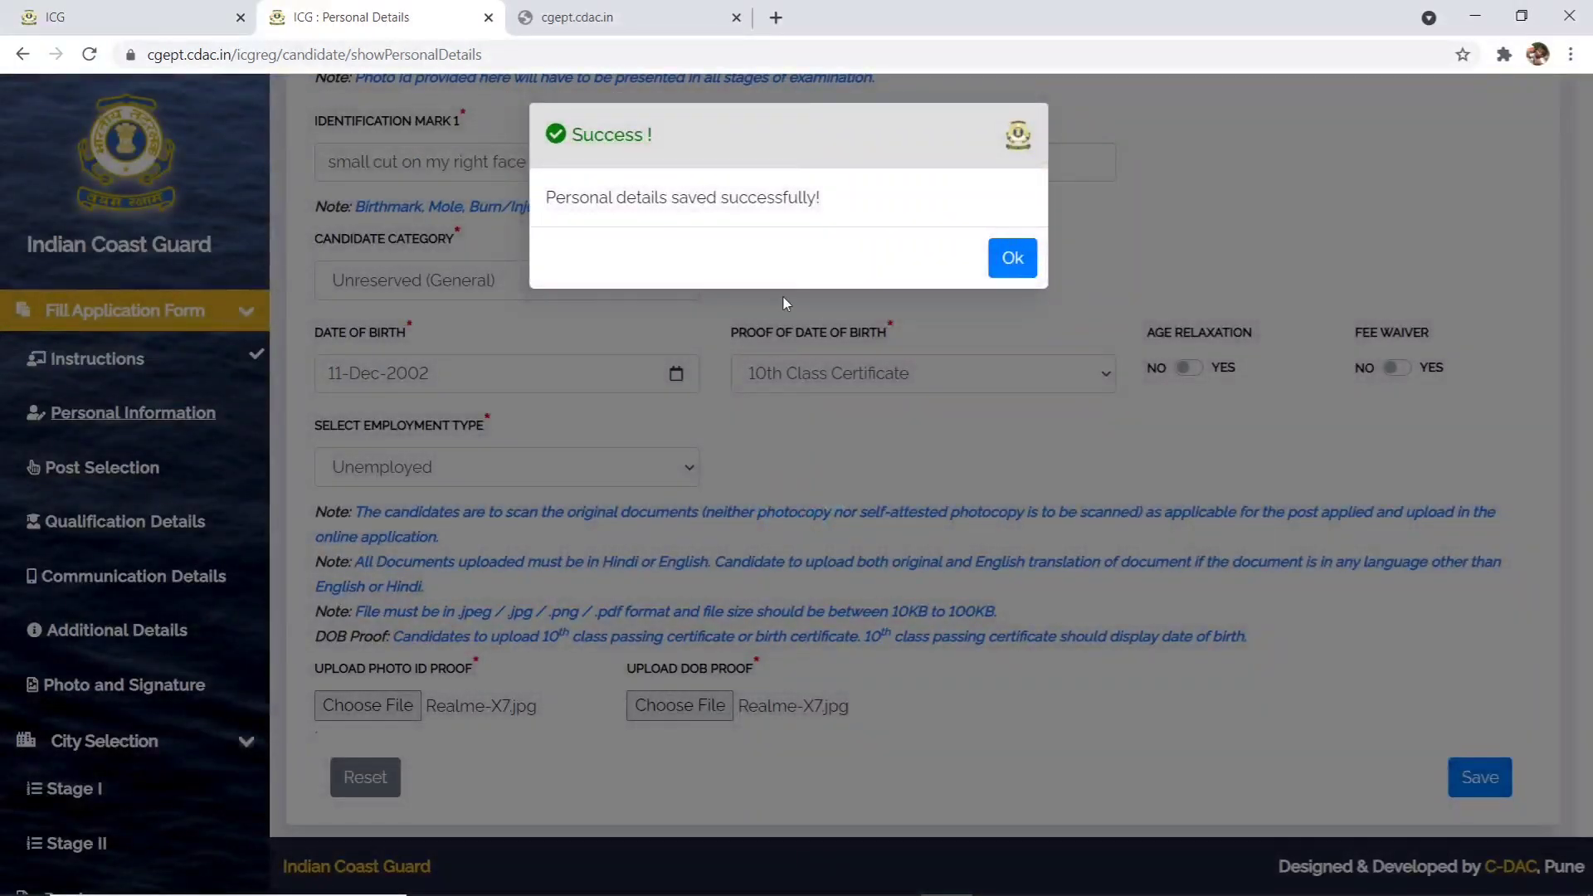
{"action": "left_click", "coordinate": [1011, 257]}
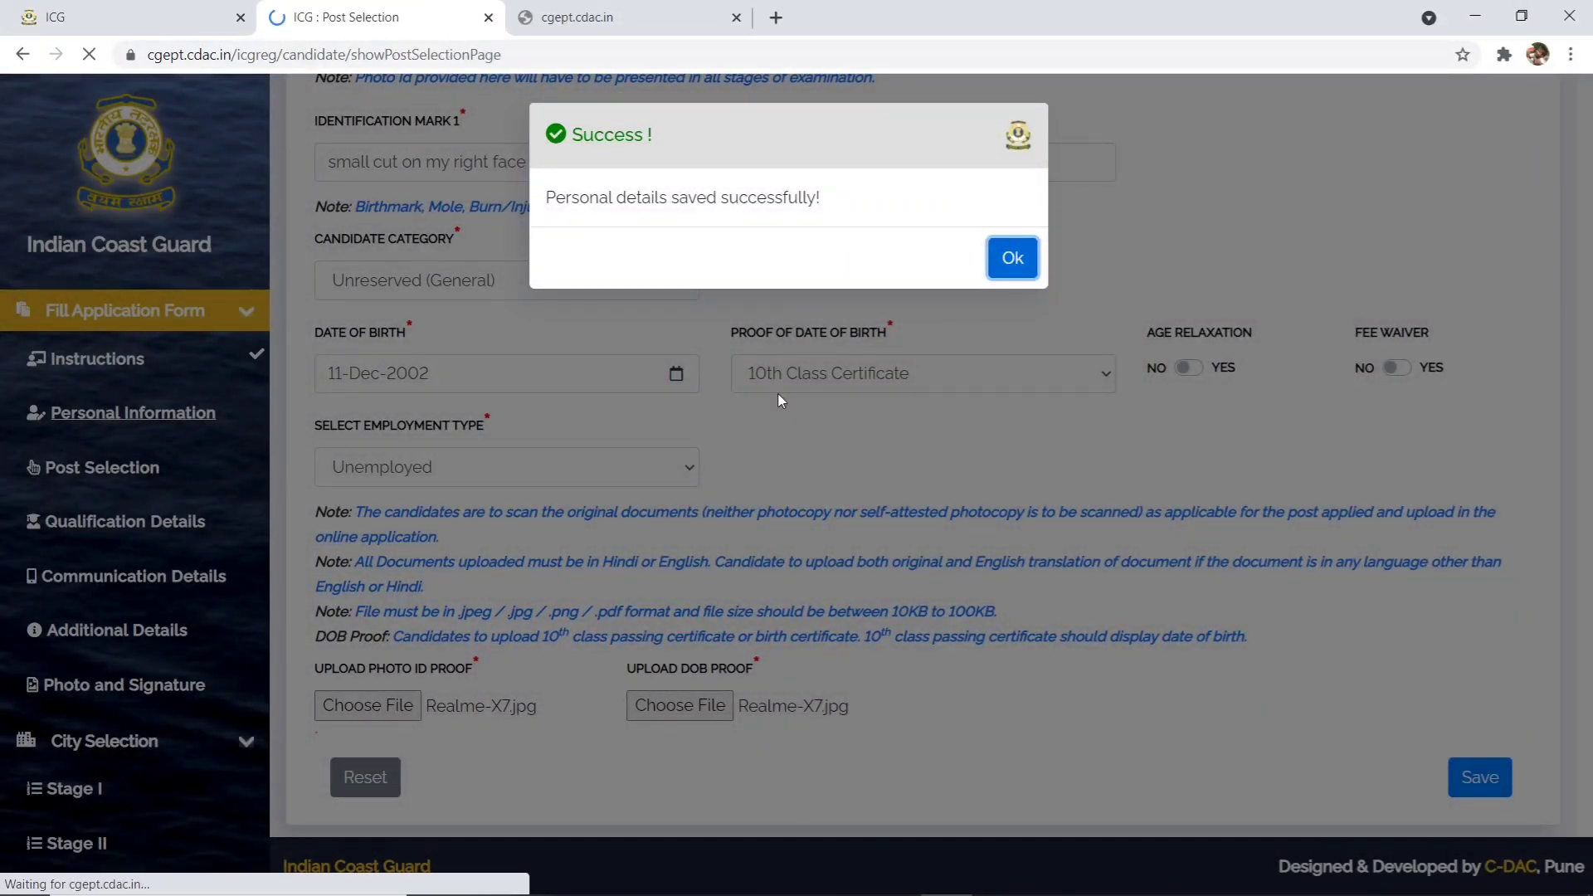
- Scroll down to the NAVIK (DB), NAVIK (GD) and YANTRIK post cards
{"action": "scroll", "coordinate": [707, 425], "scroll_direction": "down", "scroll_amount": 3}
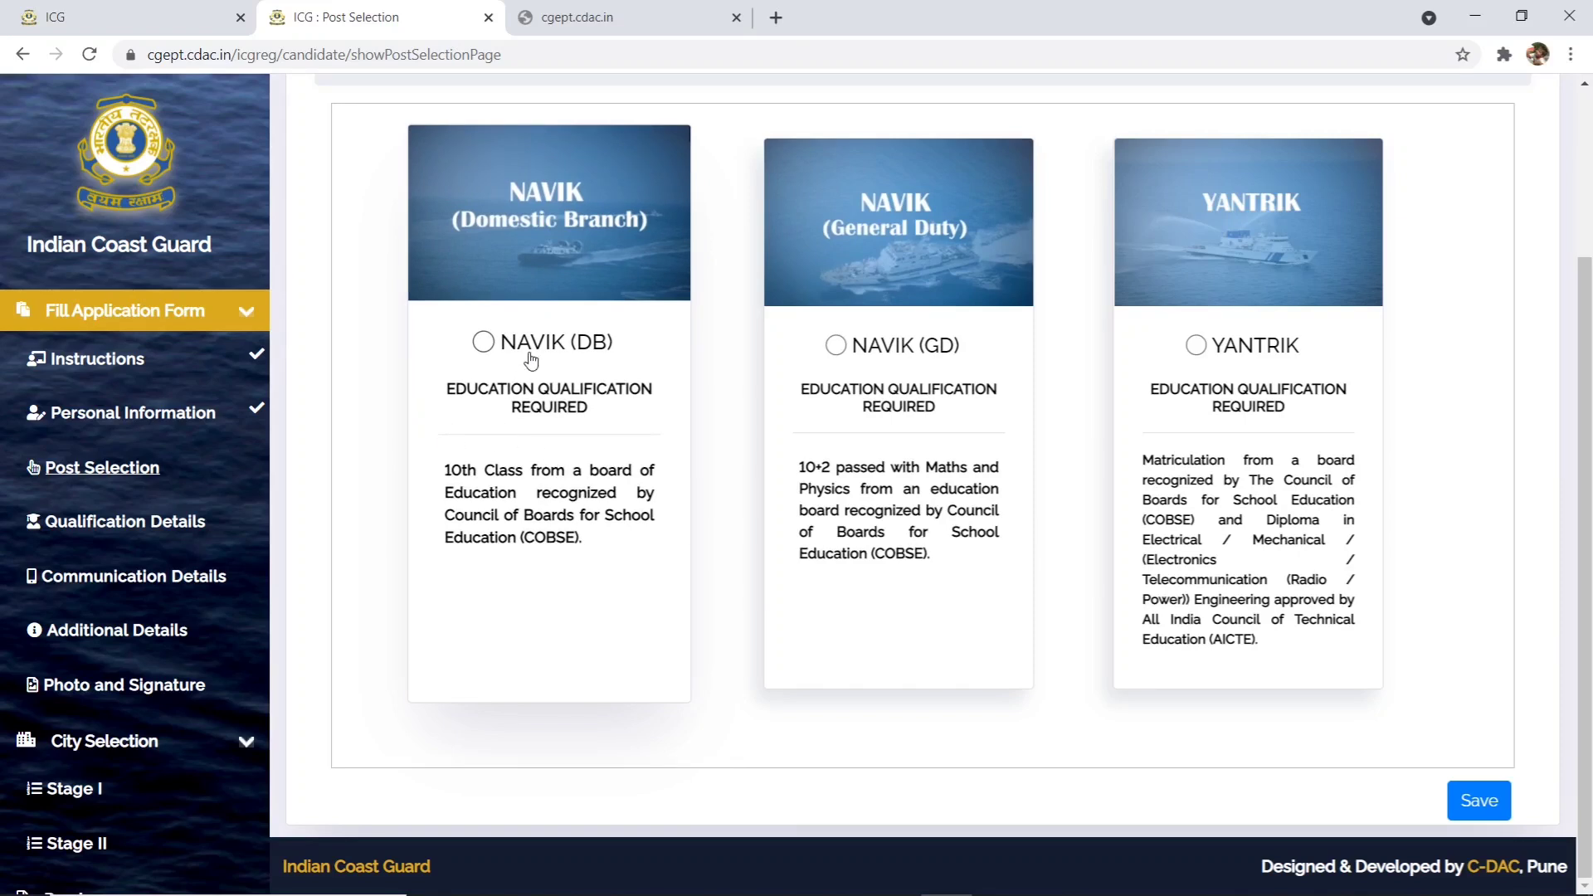
- Select NAVIK (GD) as the applied post, save it, and confirm the success message
{"action": "left_click", "coordinate": [483, 342]}
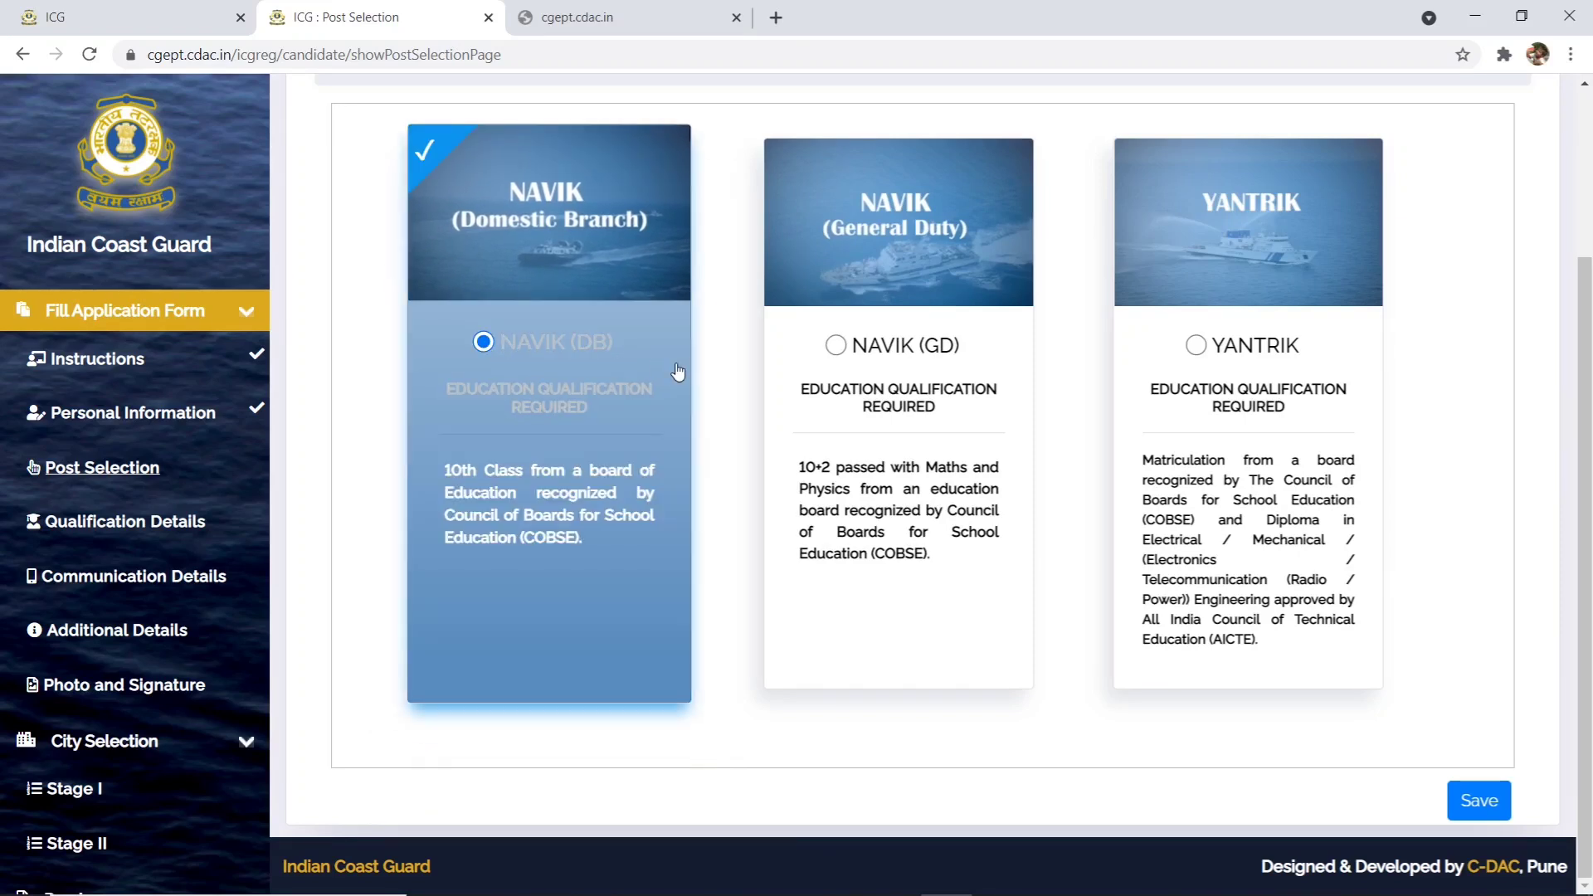
{"action": "left_click", "coordinate": [816, 352]}
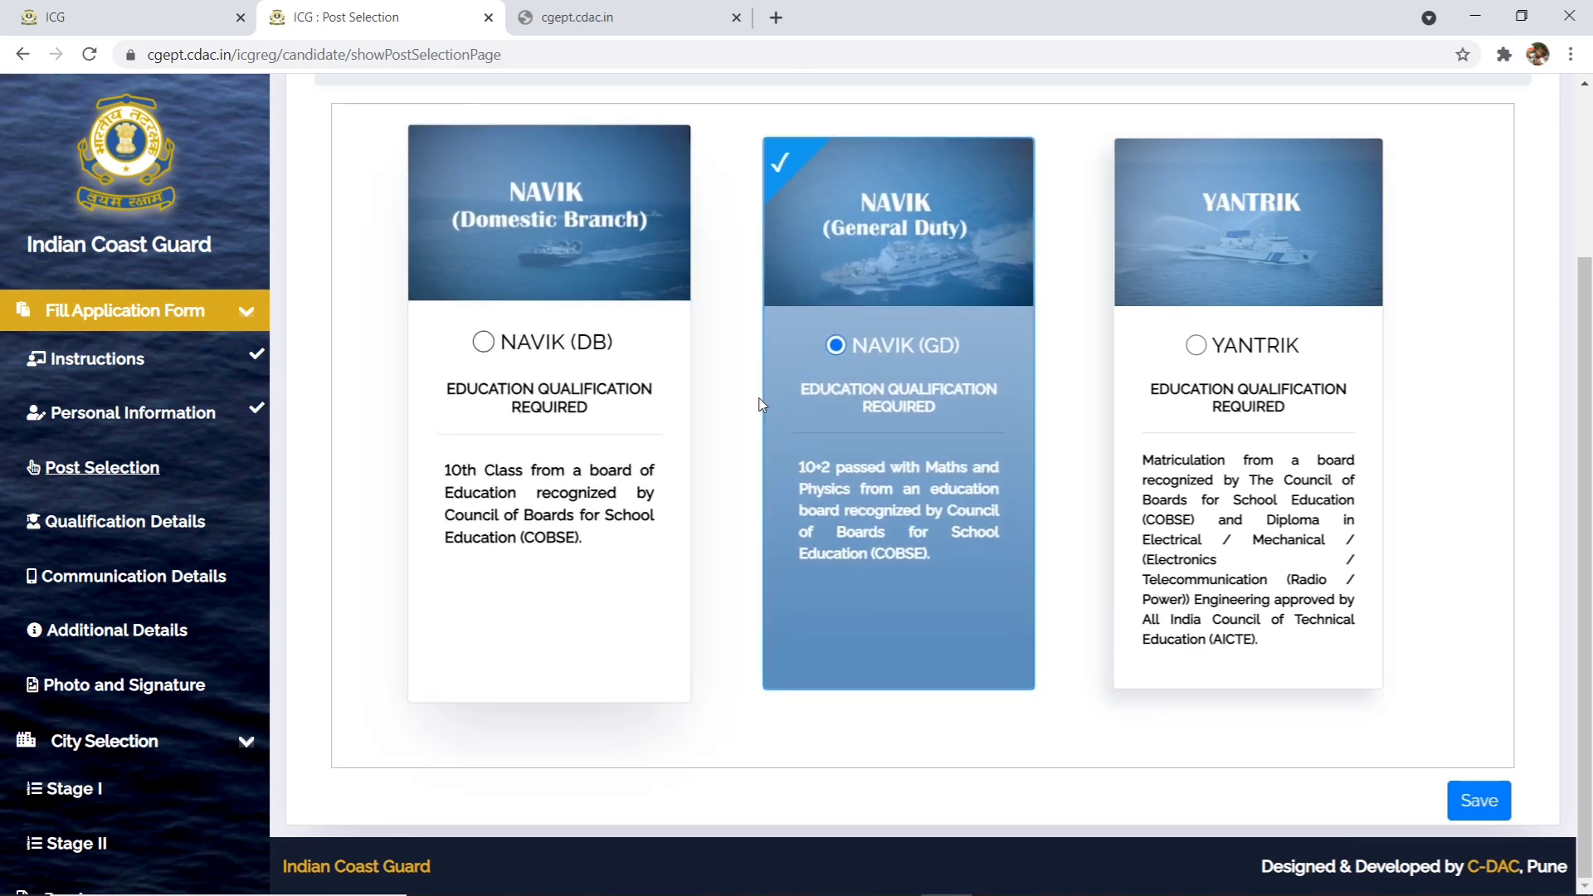
{"action": "left_click", "coordinate": [1194, 344]}
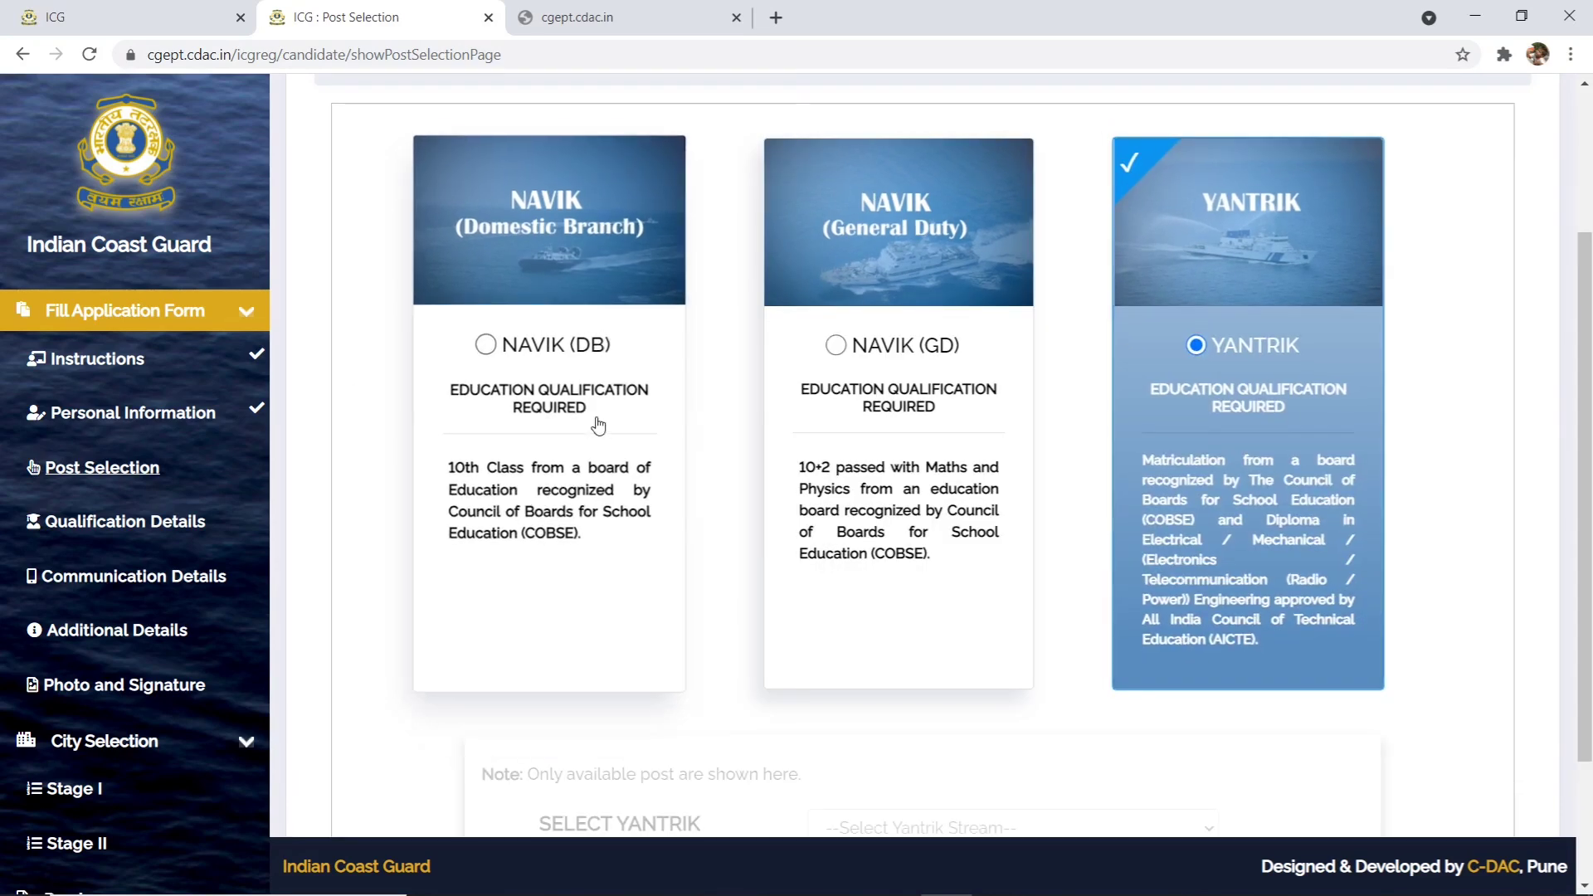
{"action": "left_click", "coordinate": [834, 347]}
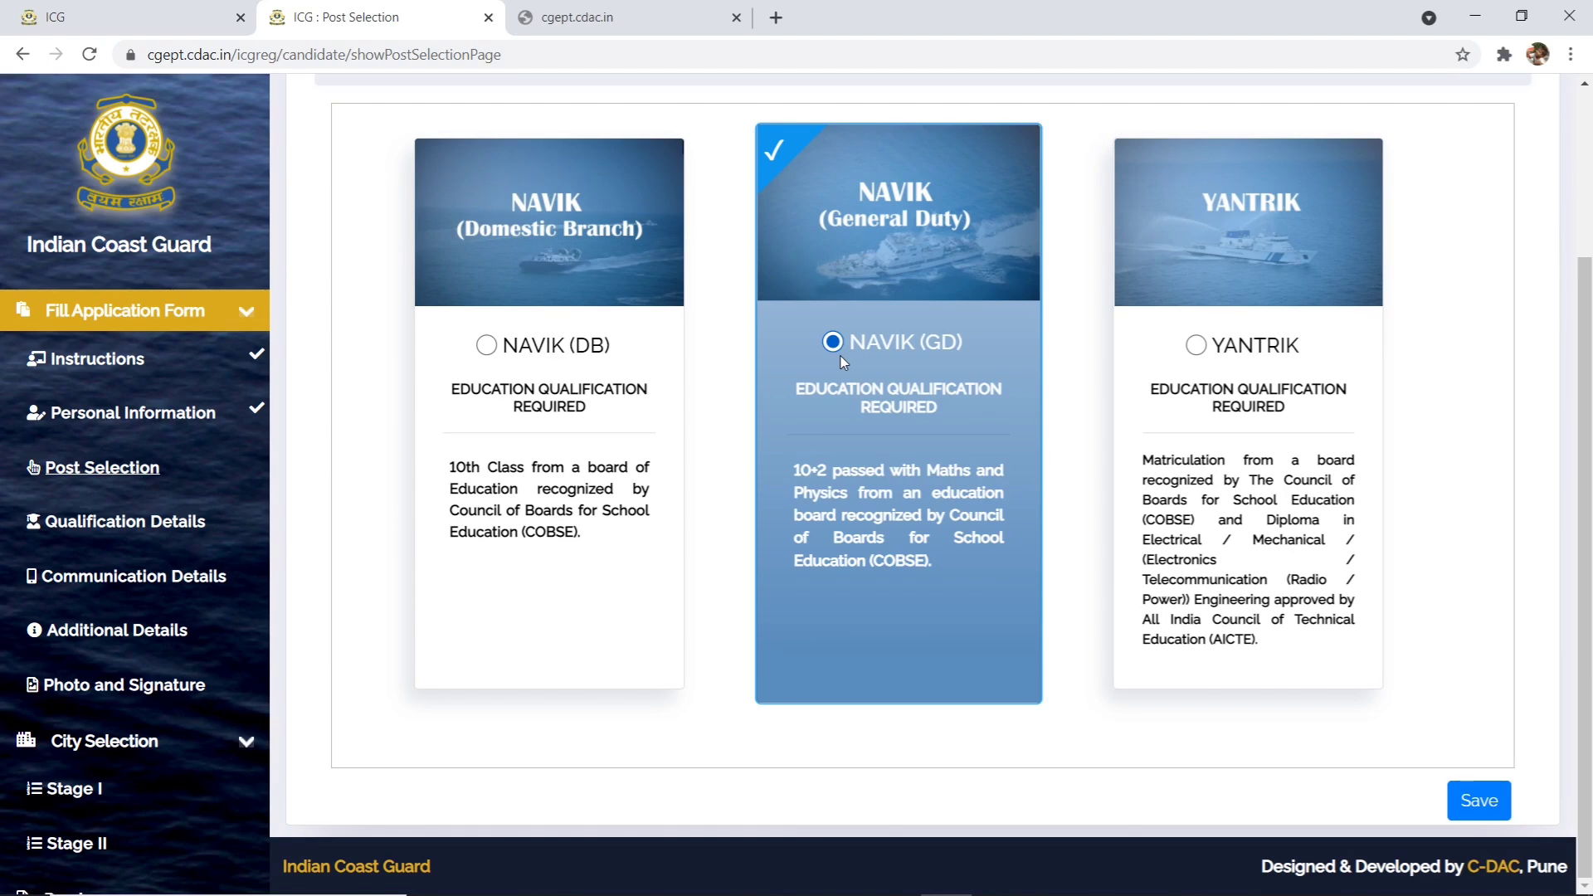
{"action": "left_click", "coordinate": [1462, 802]}
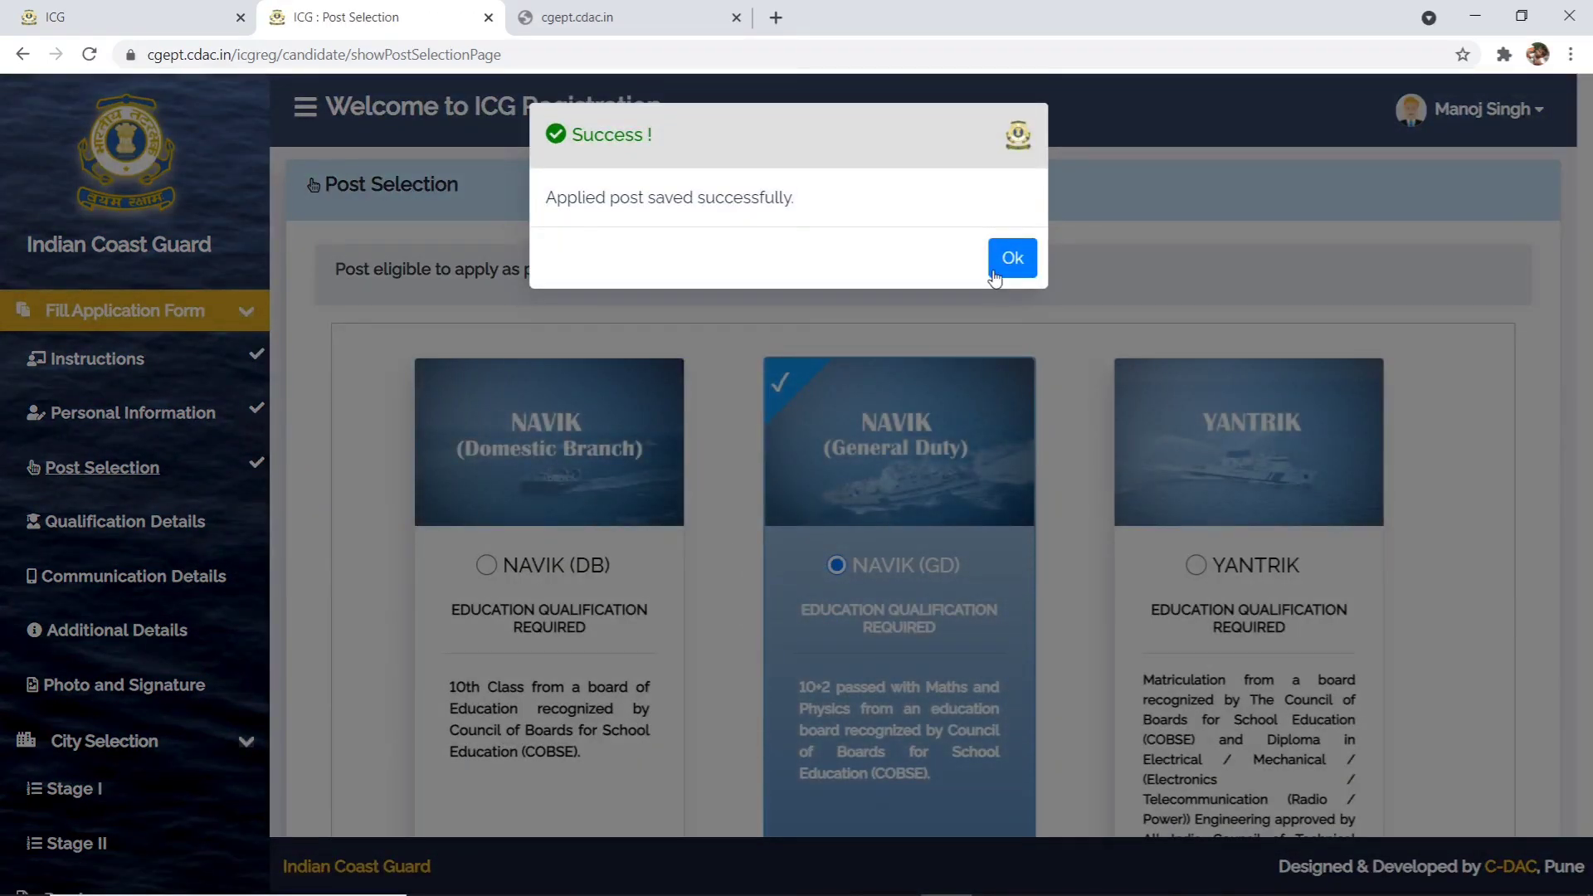
{"action": "left_click", "coordinate": [996, 264]}
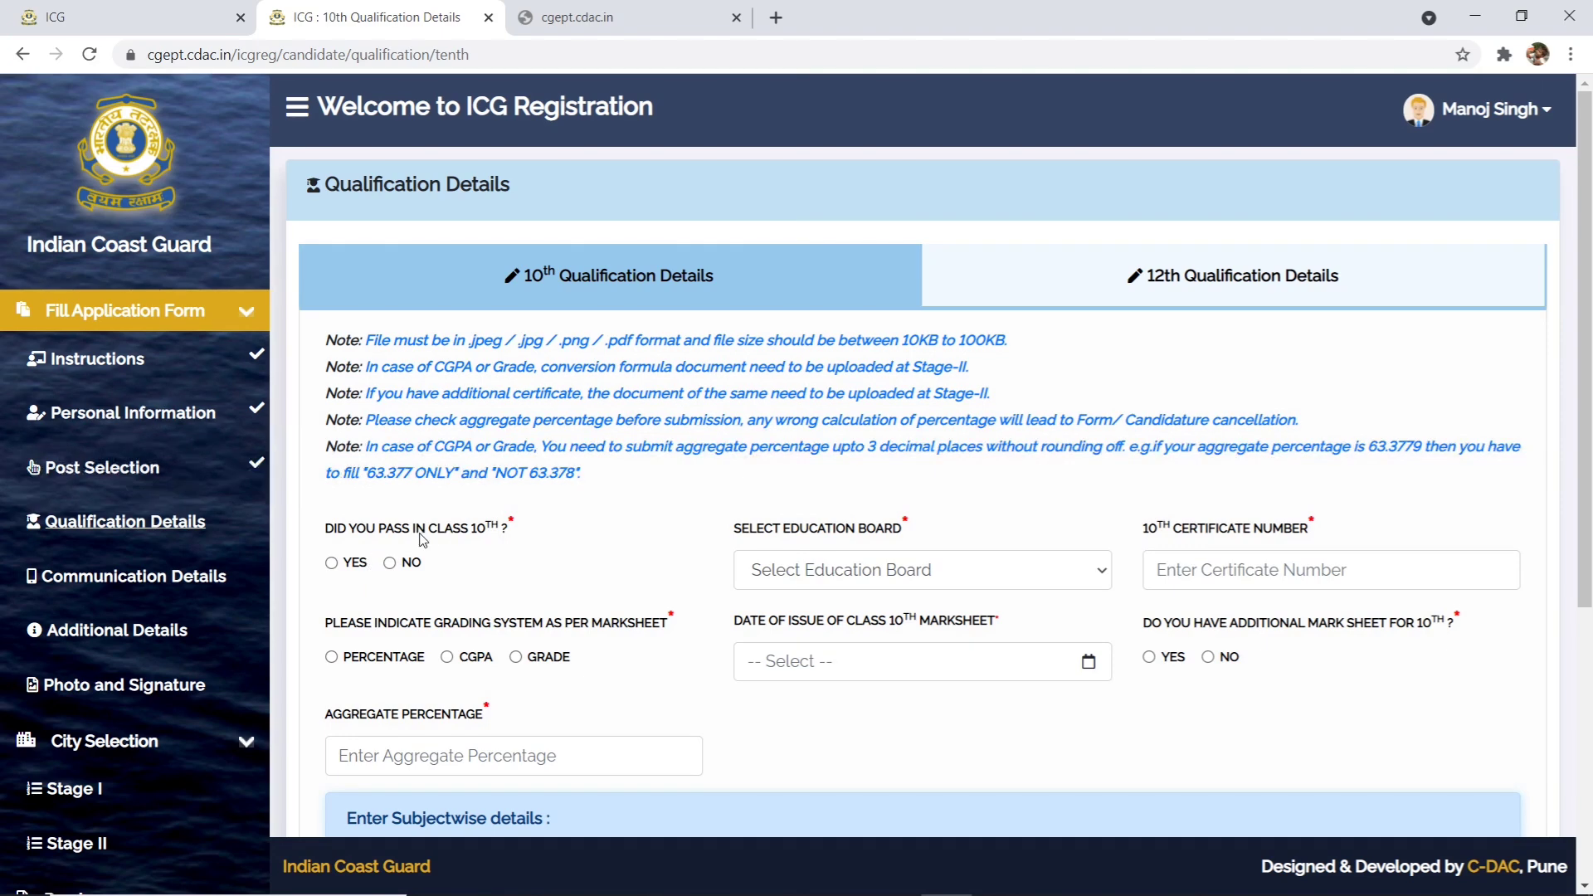
- Mark class 10th passed with U.P. Board, enter the certificate number, and choose Percentage grading
{"action": "left_click", "coordinate": [350, 571]}
{"action": "left_click", "coordinate": [879, 570]}
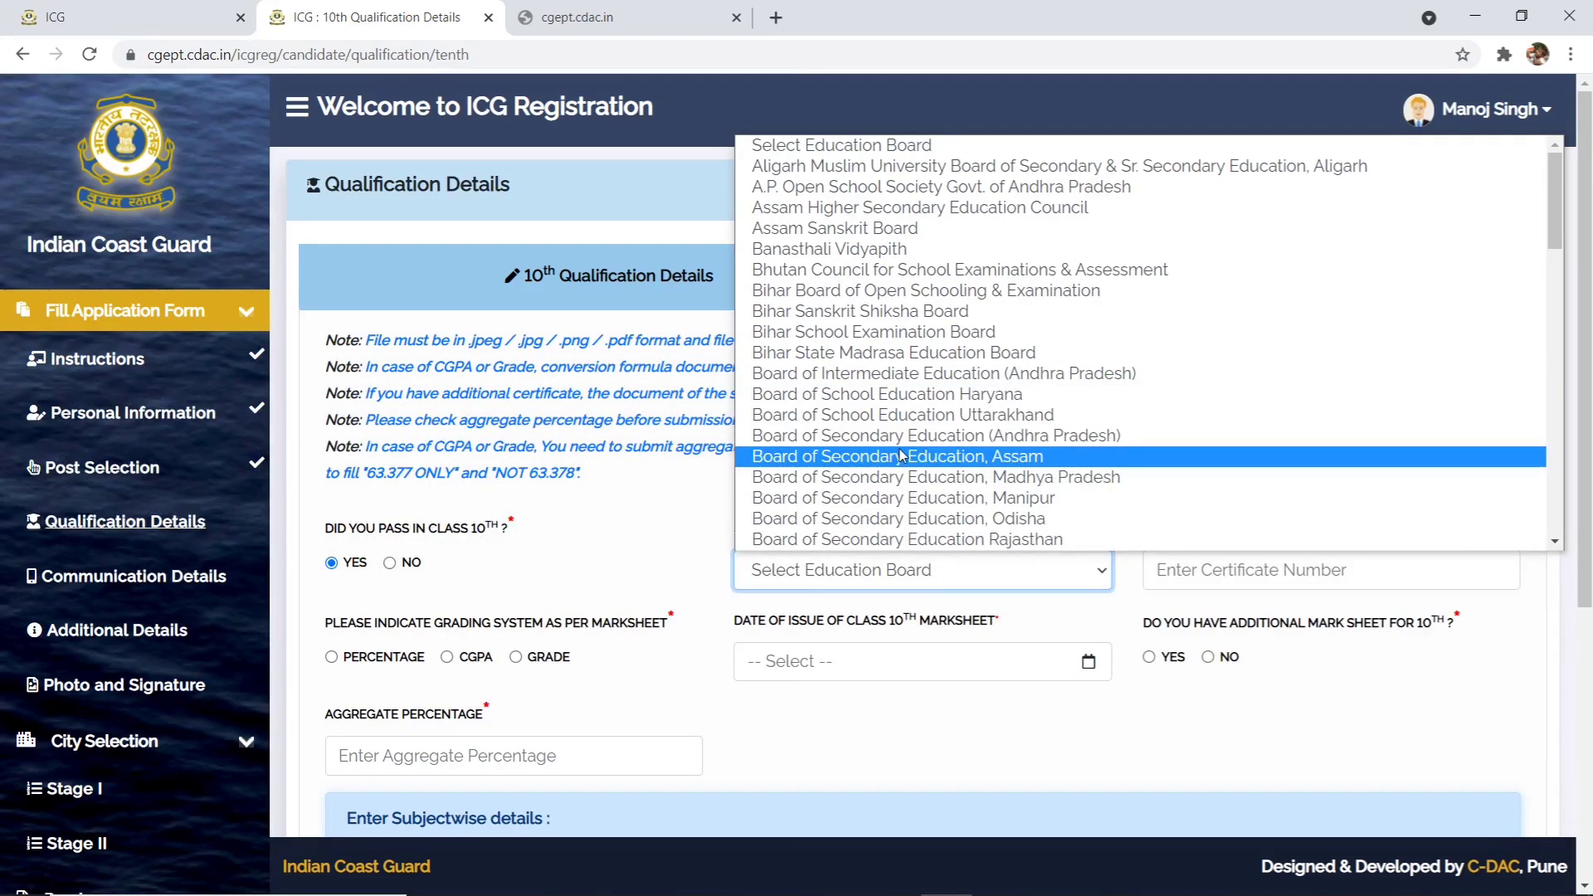
{"action": "key", "text": "u"}
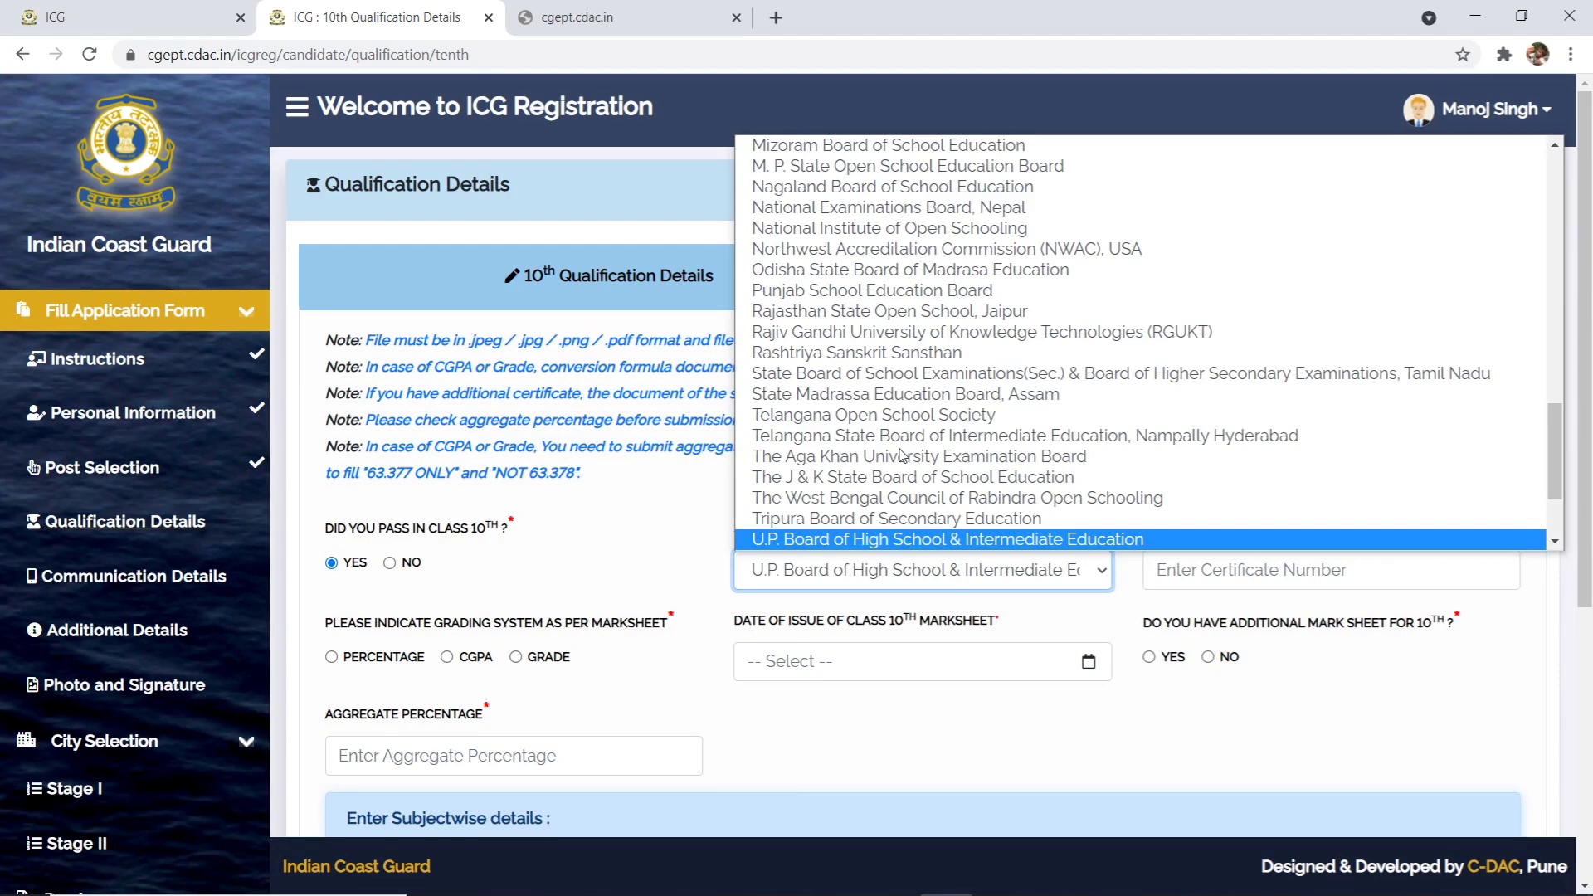
{"action": "left_click", "coordinate": [819, 540]}
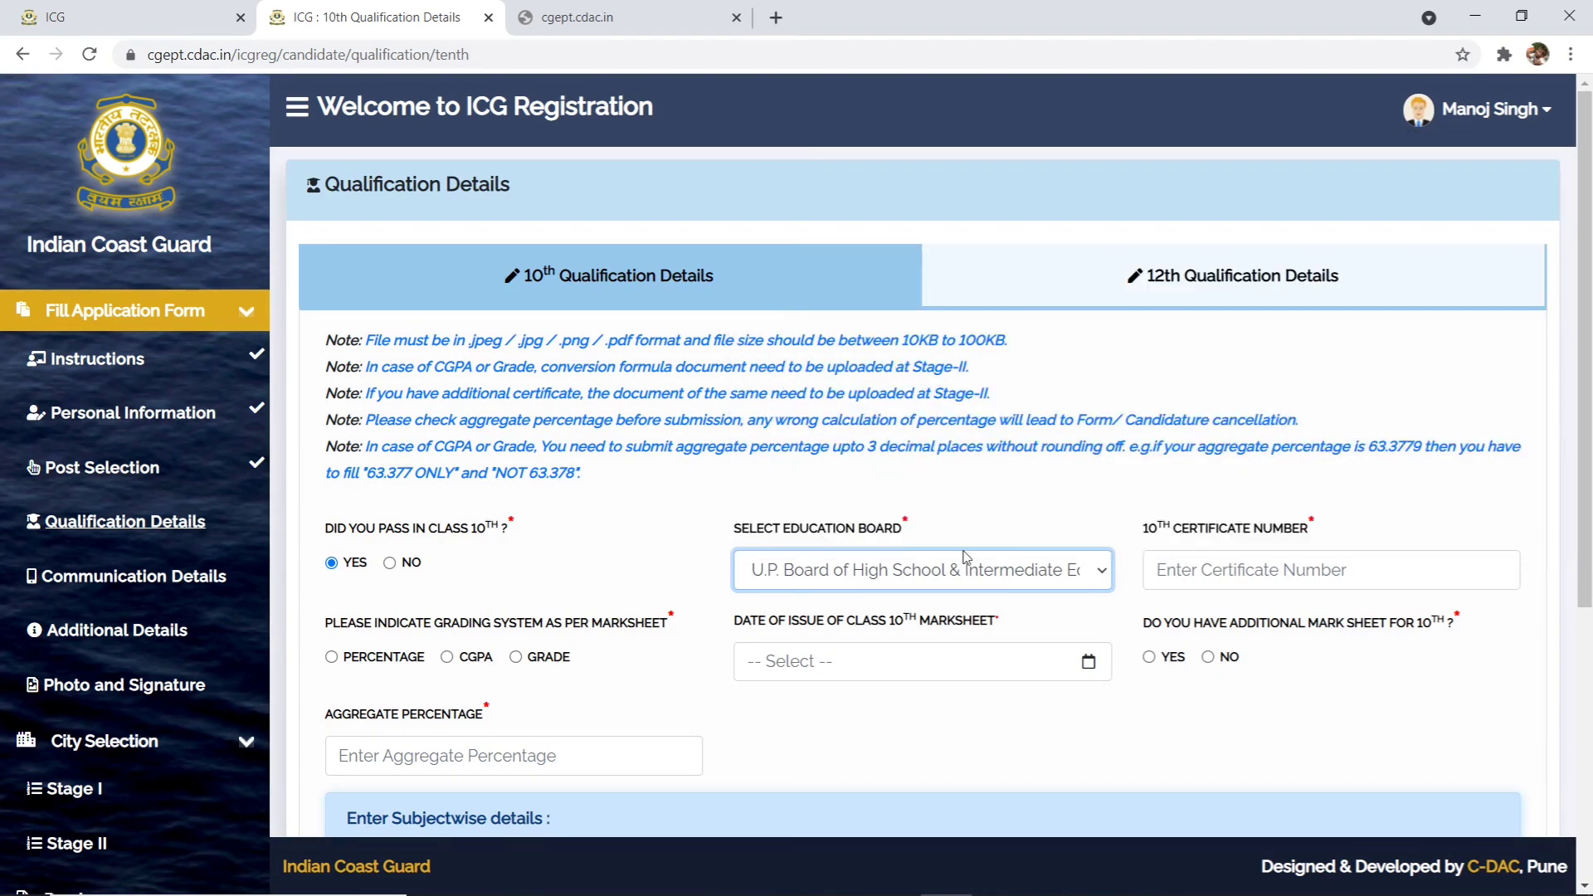
{"action": "left_click", "coordinate": [1286, 571]}
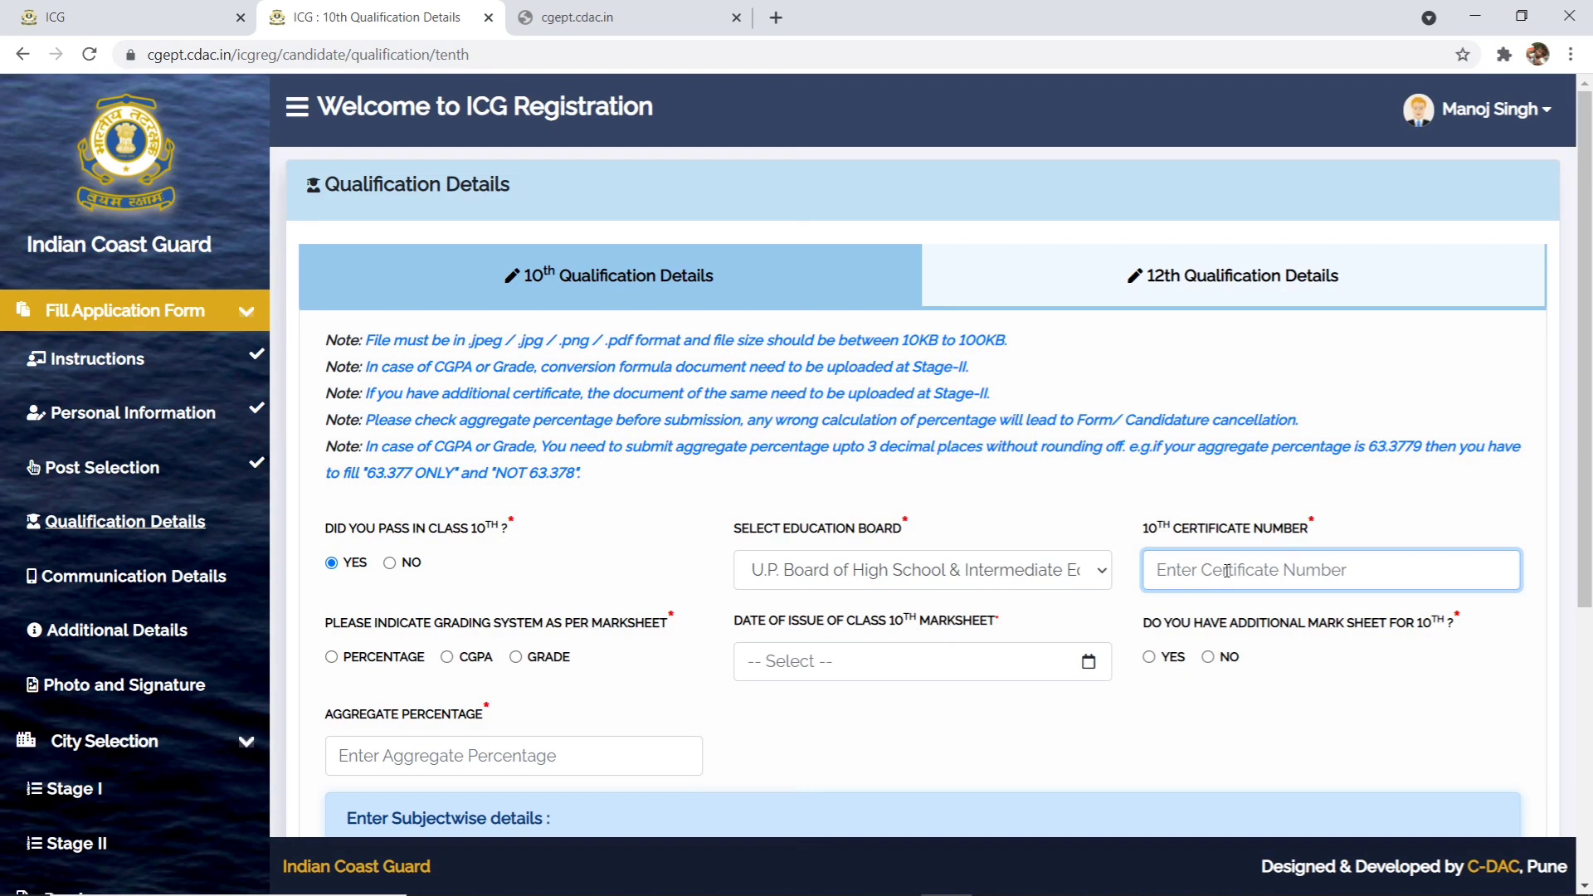
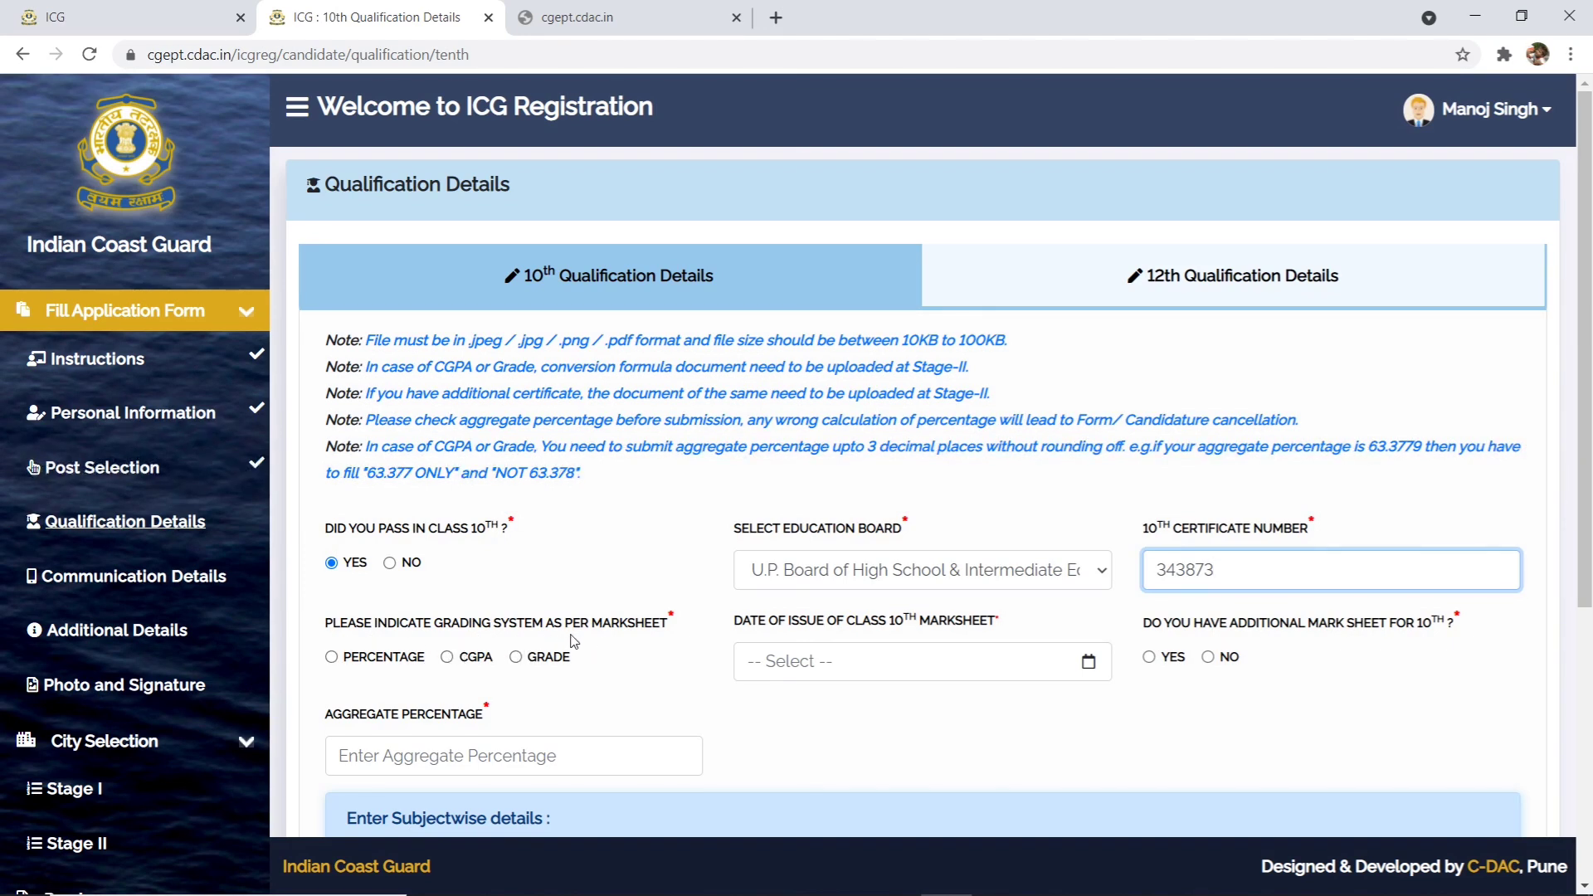
{"action": "left_click", "coordinate": [345, 665]}
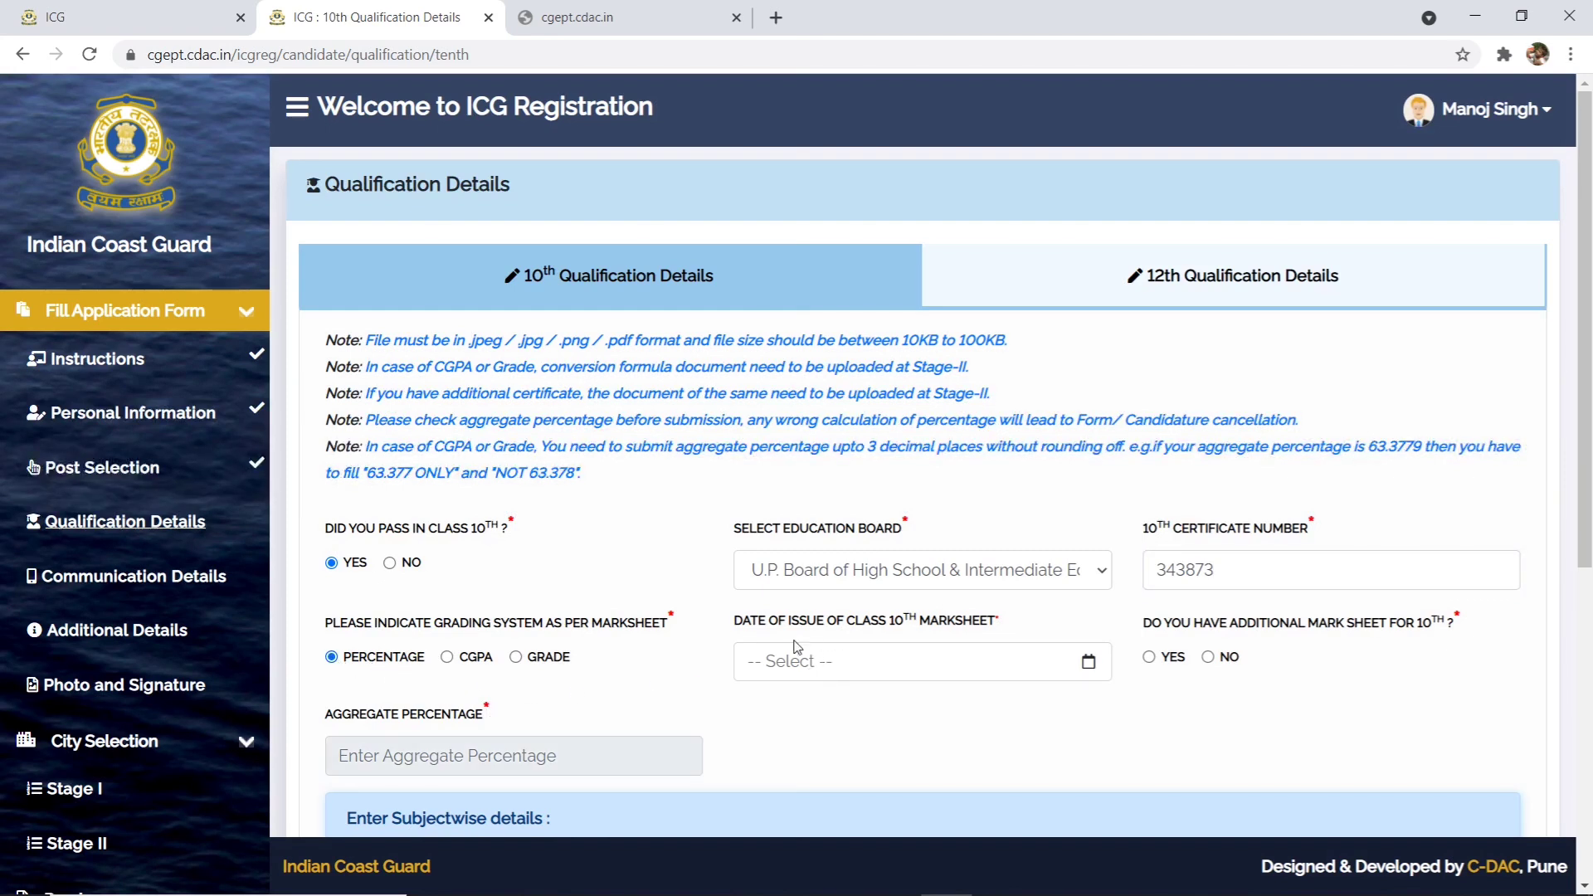
- Open the issue-date calendar and step back month by month into 2019
{"action": "left_click", "coordinate": [848, 659]}
{"action": "left_click", "coordinate": [749, 704]}
{"action": "double_click", "coordinate": [749, 705]}
{"action": "left_click", "coordinate": [749, 705]}
{"action": "double_click", "coordinate": [749, 705]}
{"action": "left_click", "coordinate": [750, 704]}
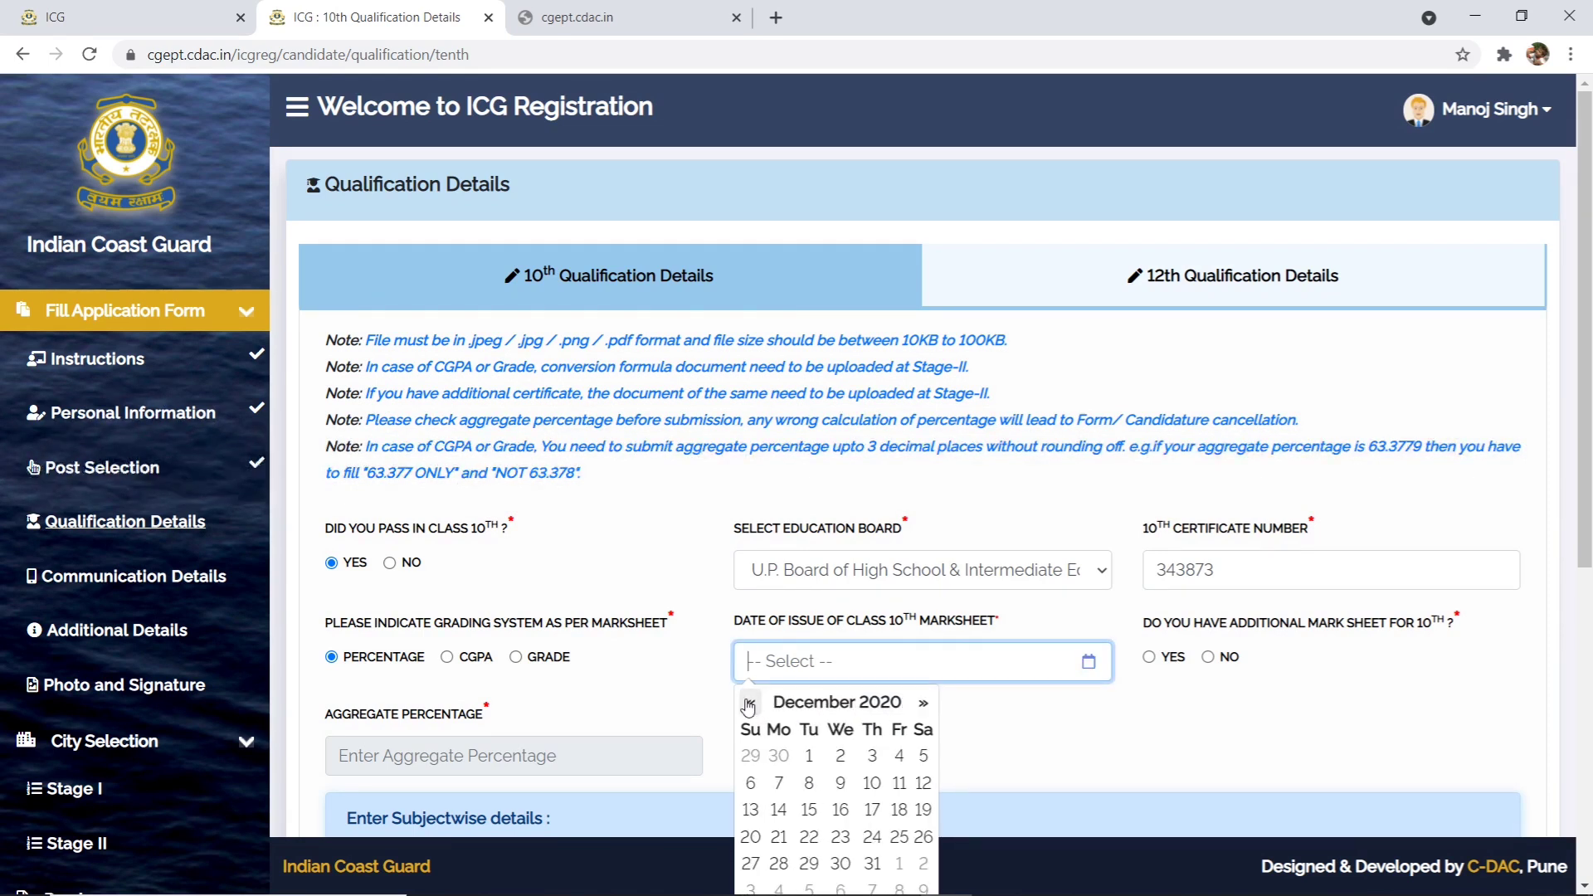
{"action": "left_click", "coordinate": [750, 704]}
{"action": "triple_click", "coordinate": [751, 705]}
{"action": "left_click", "coordinate": [752, 705]}
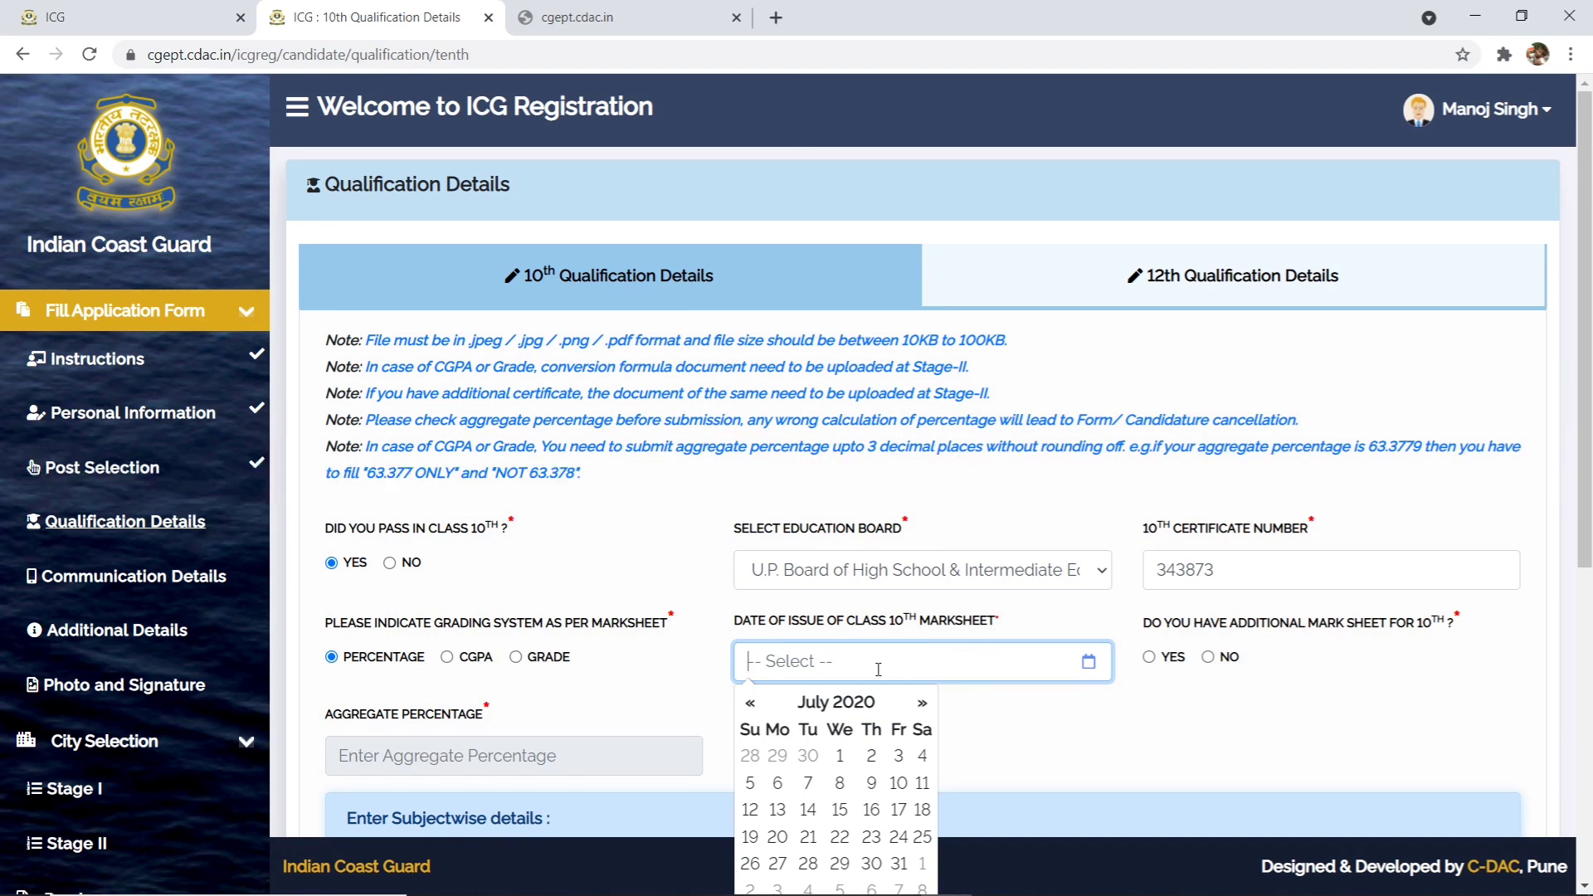
{"action": "triple_click", "coordinate": [750, 704]}
{"action": "triple_click", "coordinate": [751, 704]}
{"action": "triple_click", "coordinate": [750, 704]}
{"action": "triple_click", "coordinate": [750, 704]}
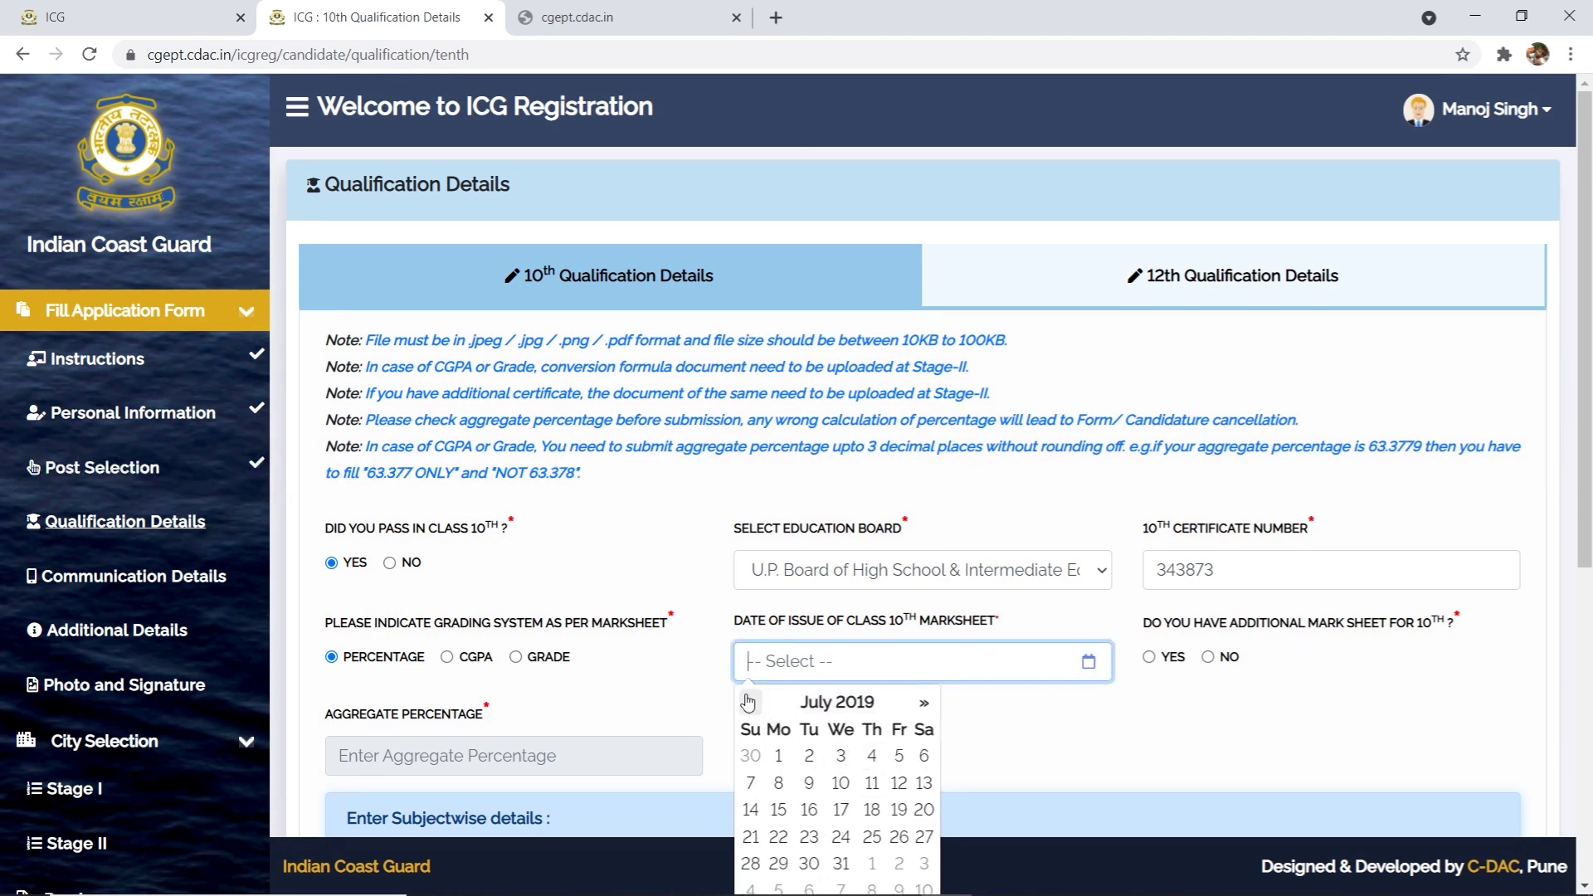
{"action": "left_click", "coordinate": [750, 703]}
- Use the year overview to set the issue date to 07-Jul-2016
{"action": "left_click", "coordinate": [872, 704]}
{"action": "left_click", "coordinate": [861, 705]}
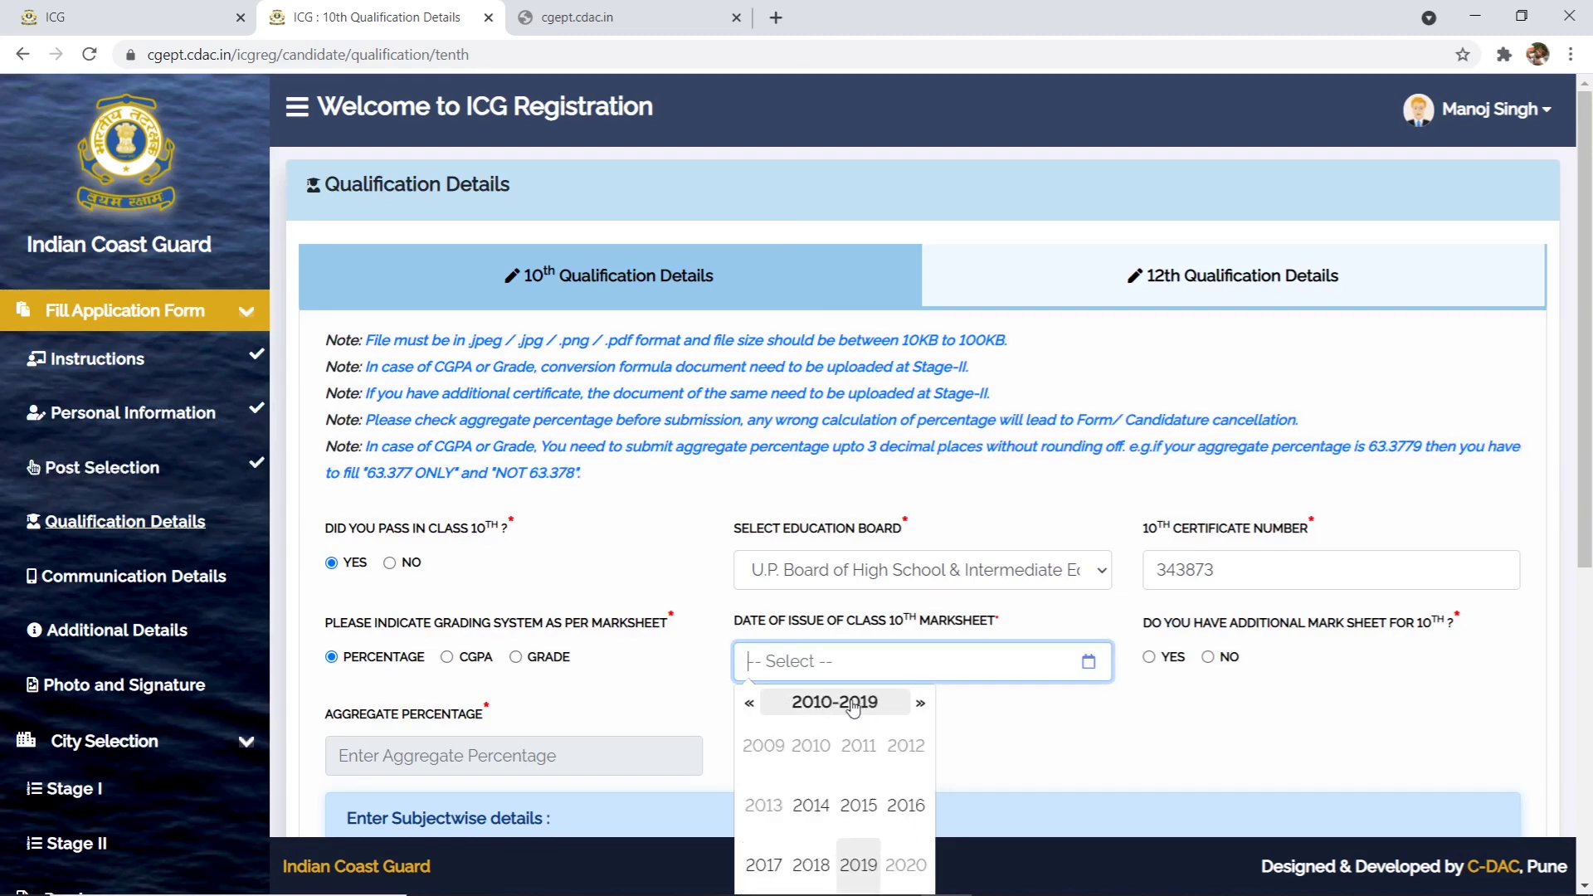
{"action": "left_click", "coordinate": [750, 710]}
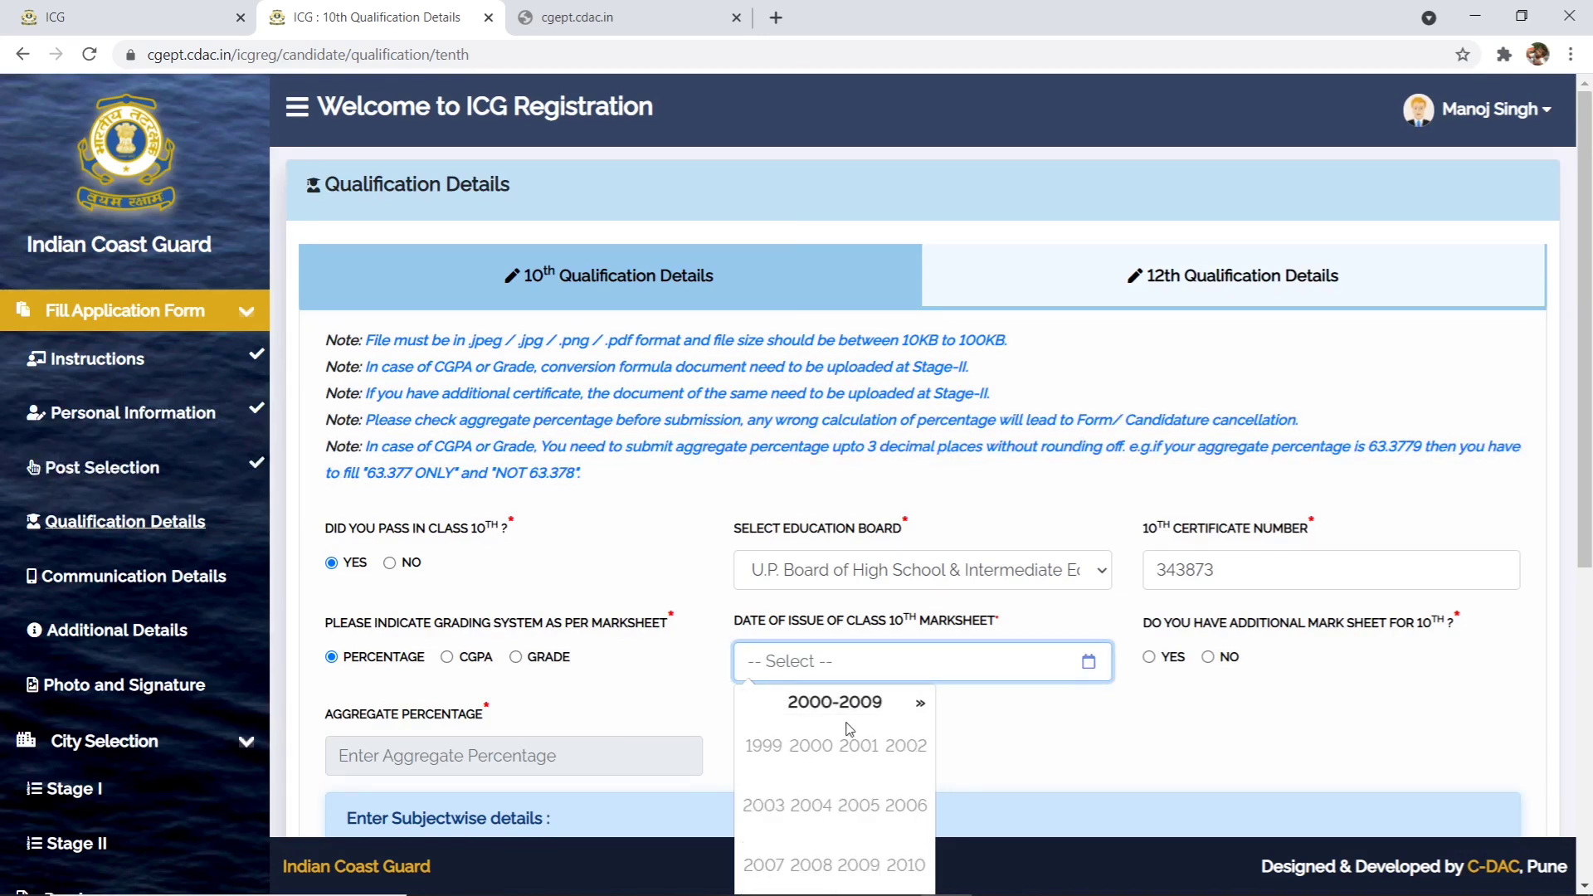
{"action": "left_click", "coordinate": [920, 703]}
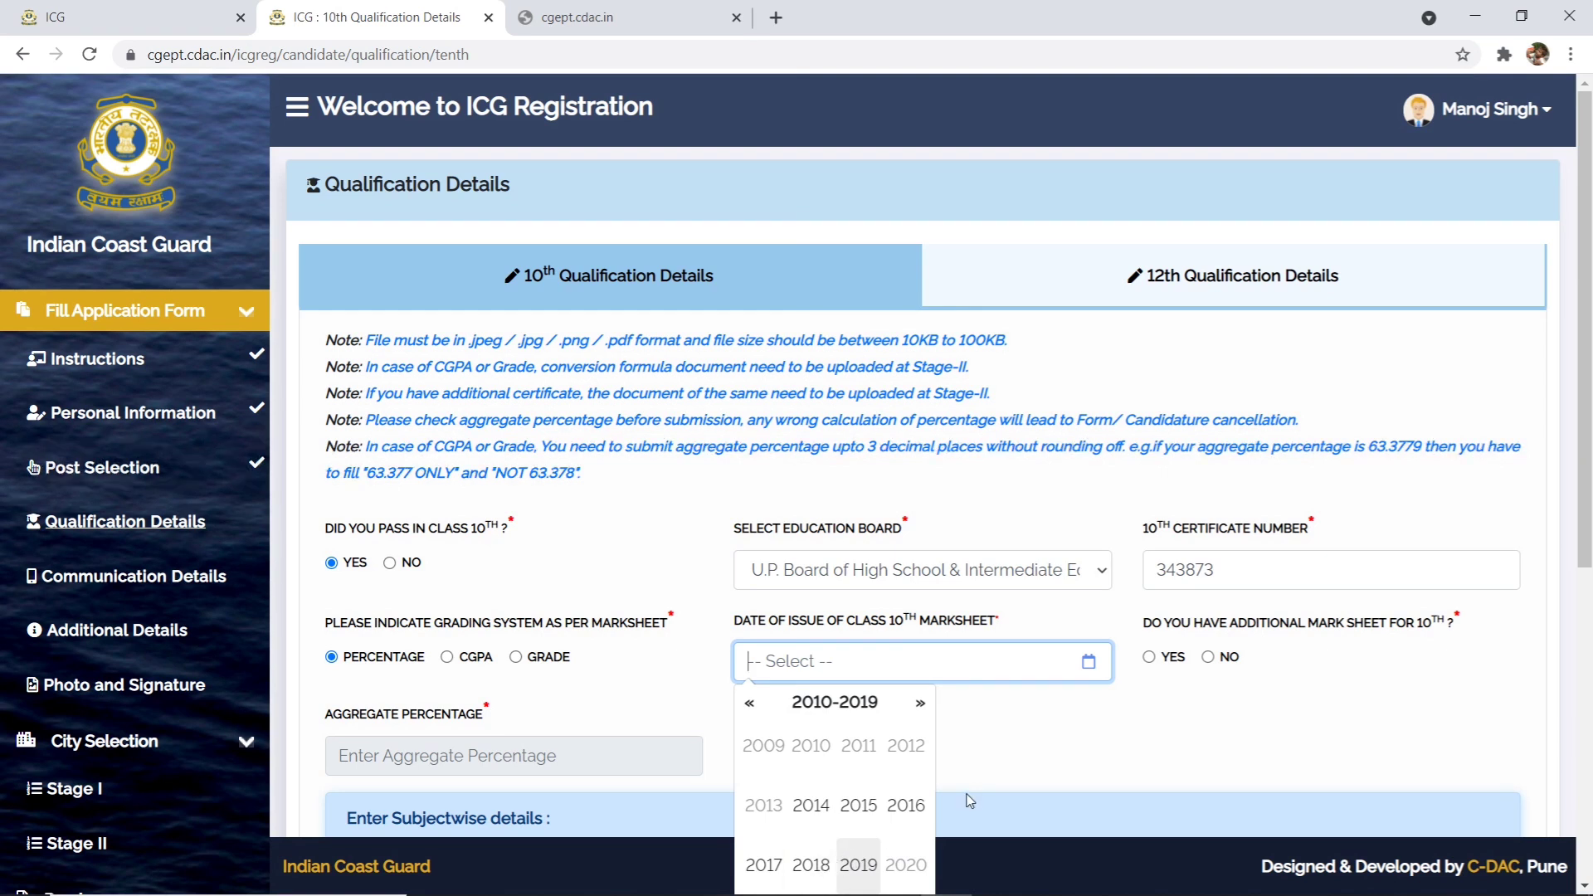
{"action": "left_click", "coordinate": [906, 805]}
{"action": "left_click", "coordinate": [811, 746]}
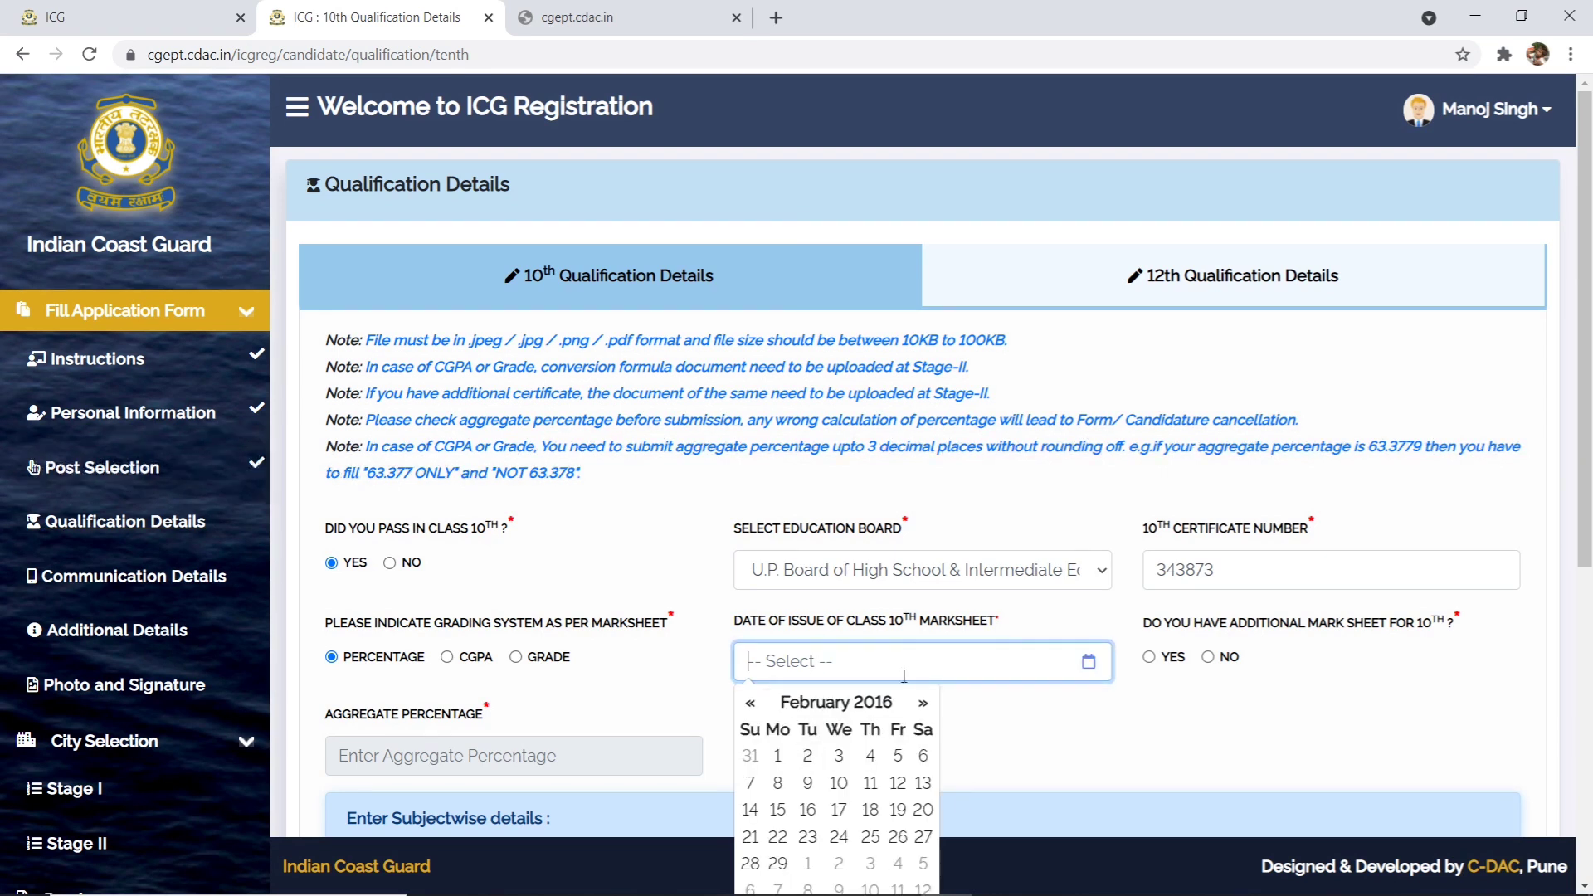
{"action": "left_click", "coordinate": [897, 755]}
{"action": "left_click", "coordinate": [802, 671]}
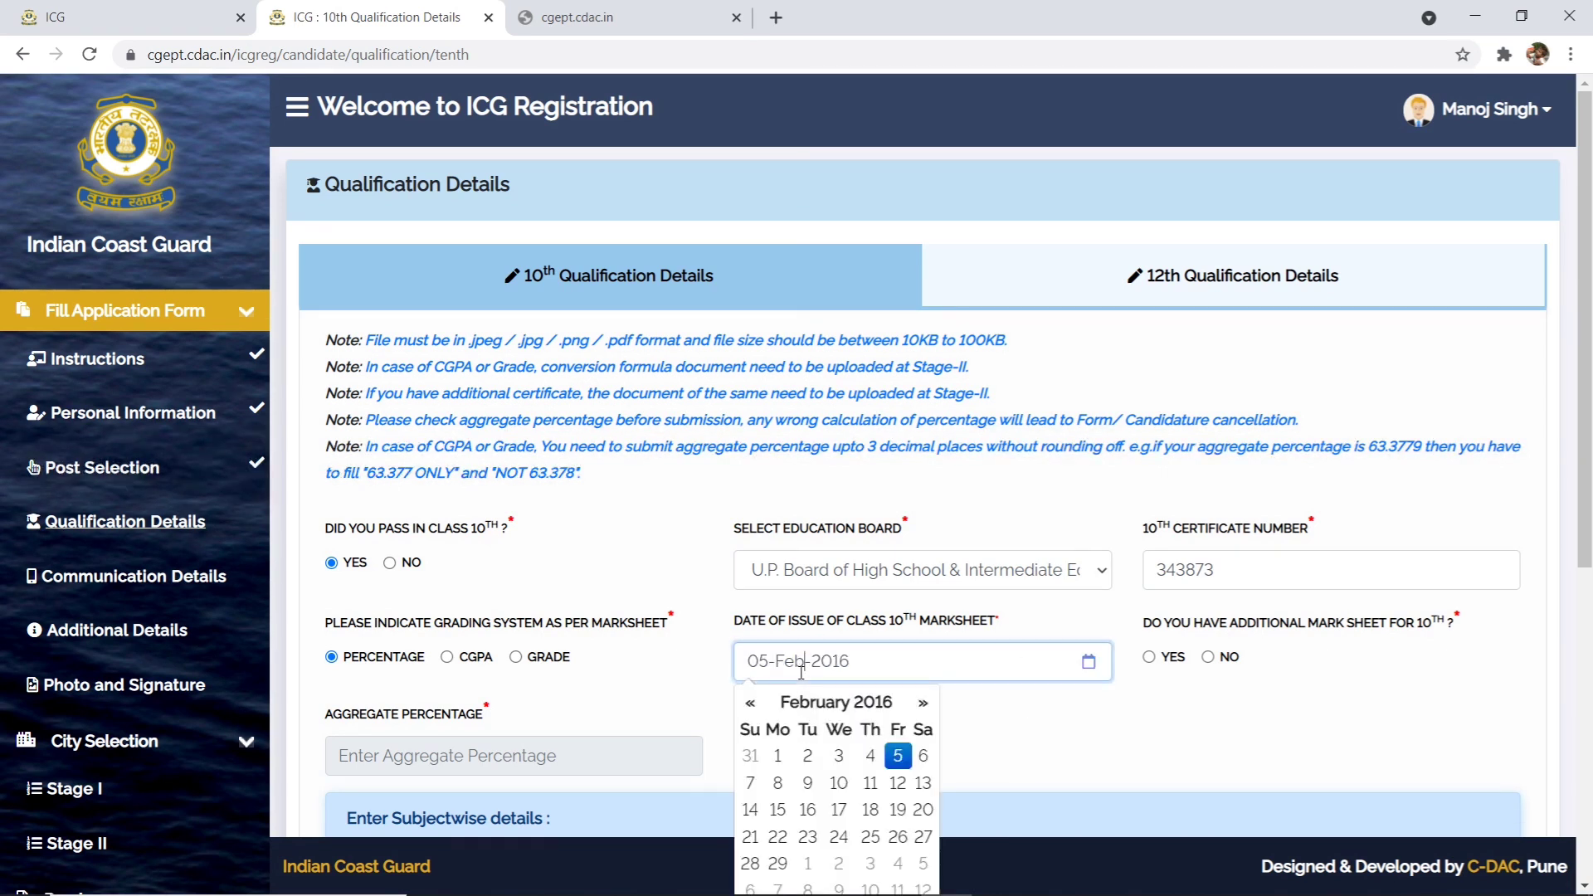
{"action": "left_click", "coordinate": [922, 704]}
{"action": "left_click", "coordinate": [922, 705]}
{"action": "left_click", "coordinate": [922, 705]}
{"action": "left_click", "coordinate": [922, 704]}
{"action": "left_click", "coordinate": [922, 705]}
{"action": "left_click", "coordinate": [869, 783]}
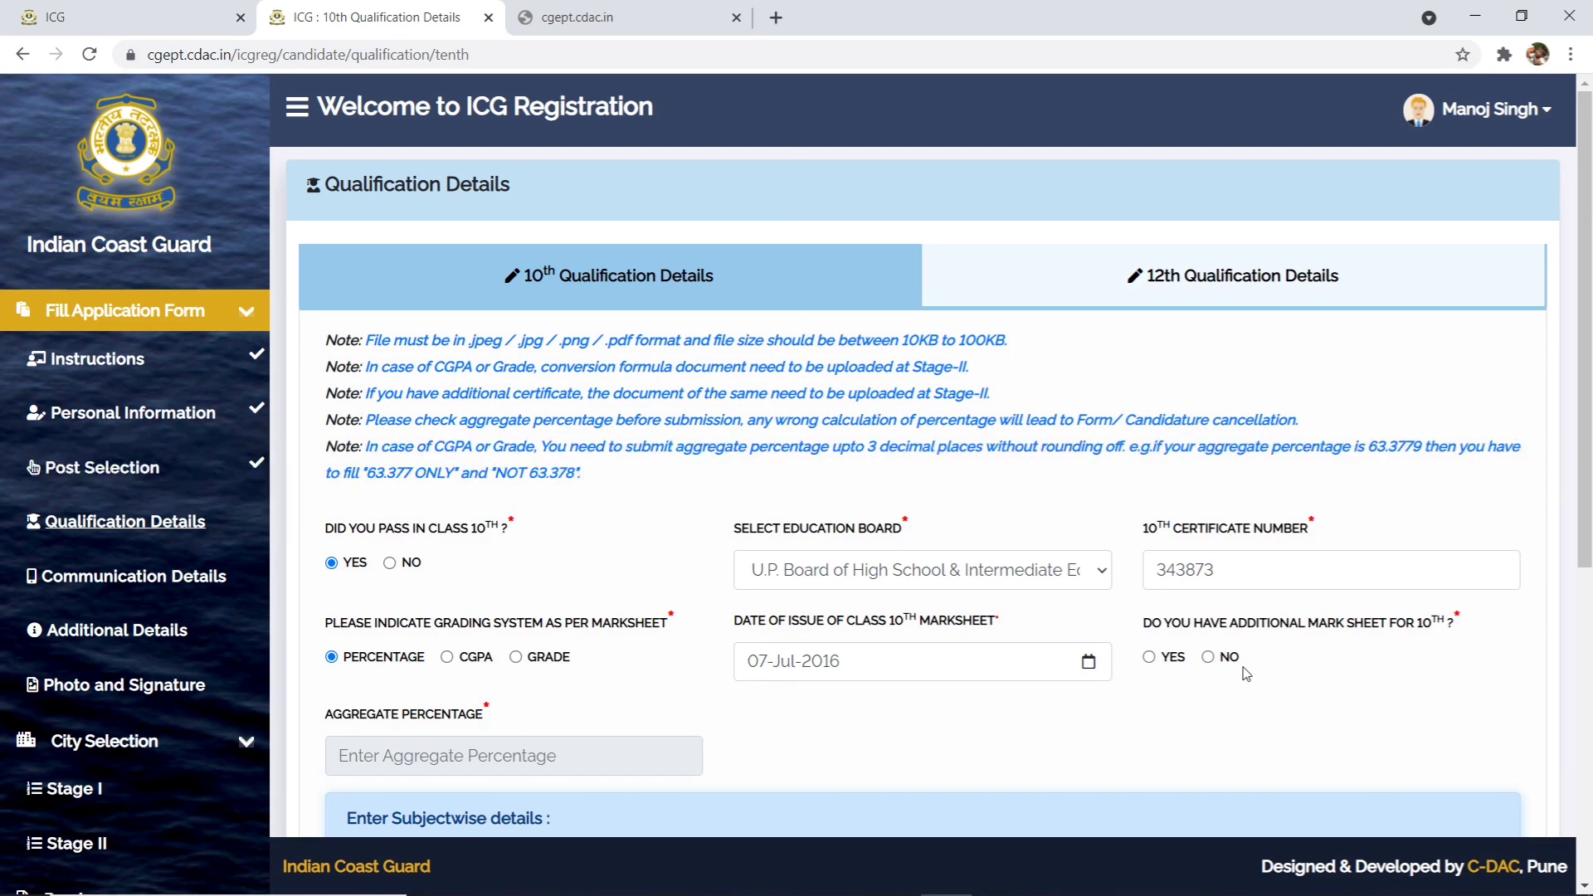
- Fill the 10th marks table out of 100: Science 70, English 65, Hindi 85, Social Sciences 75, Mathematics 75
{"action": "scroll", "coordinate": [850, 694], "scroll_direction": "down", "scroll_amount": 5}
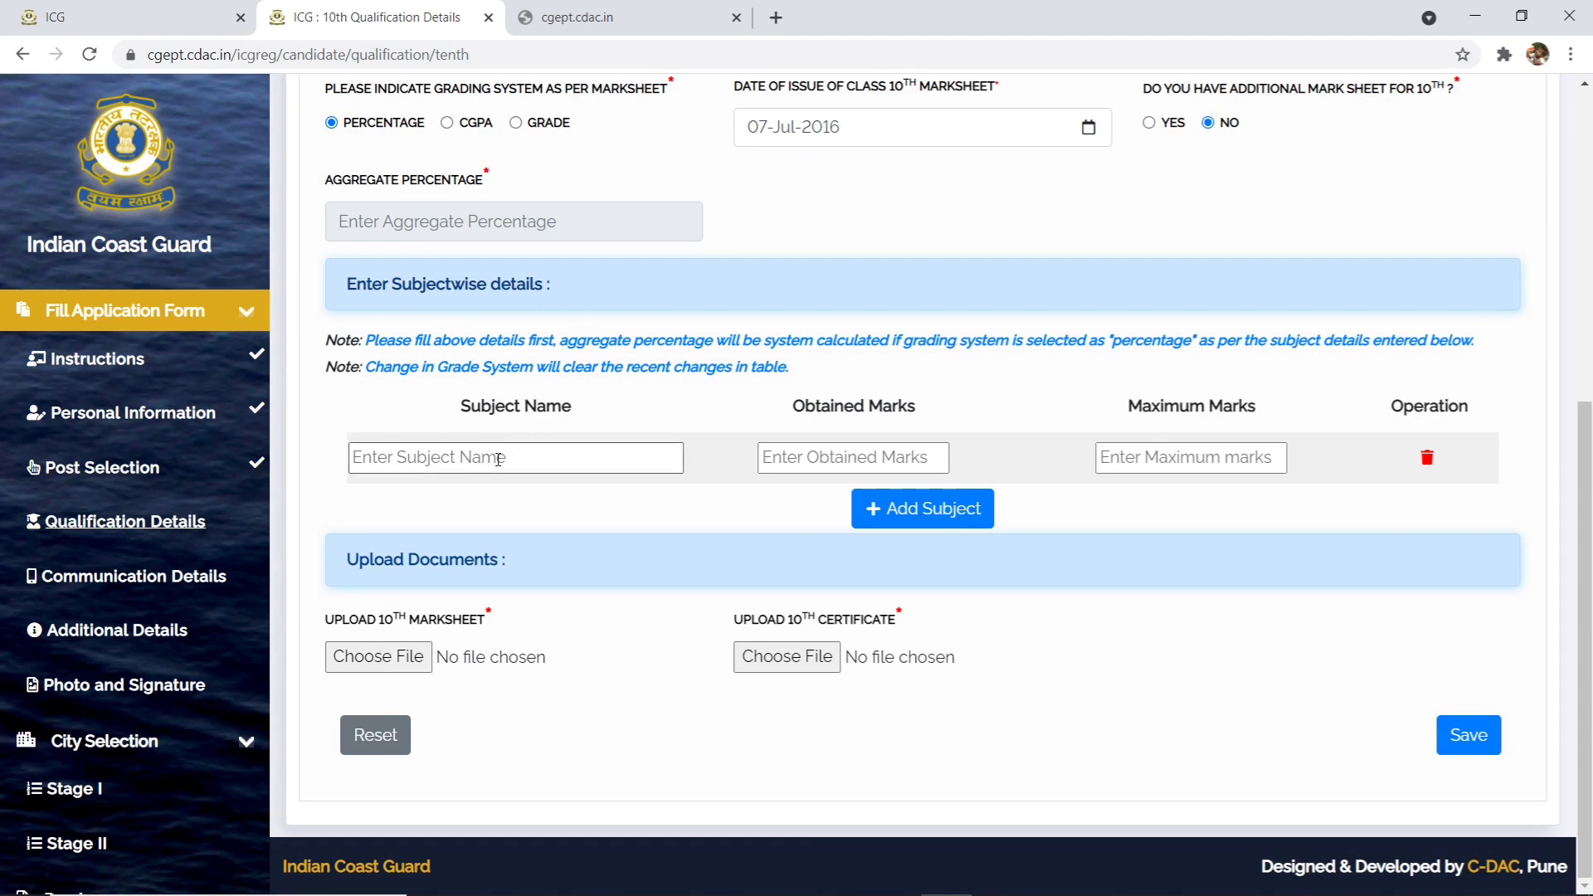
{"action": "left_click", "coordinate": [809, 470]}
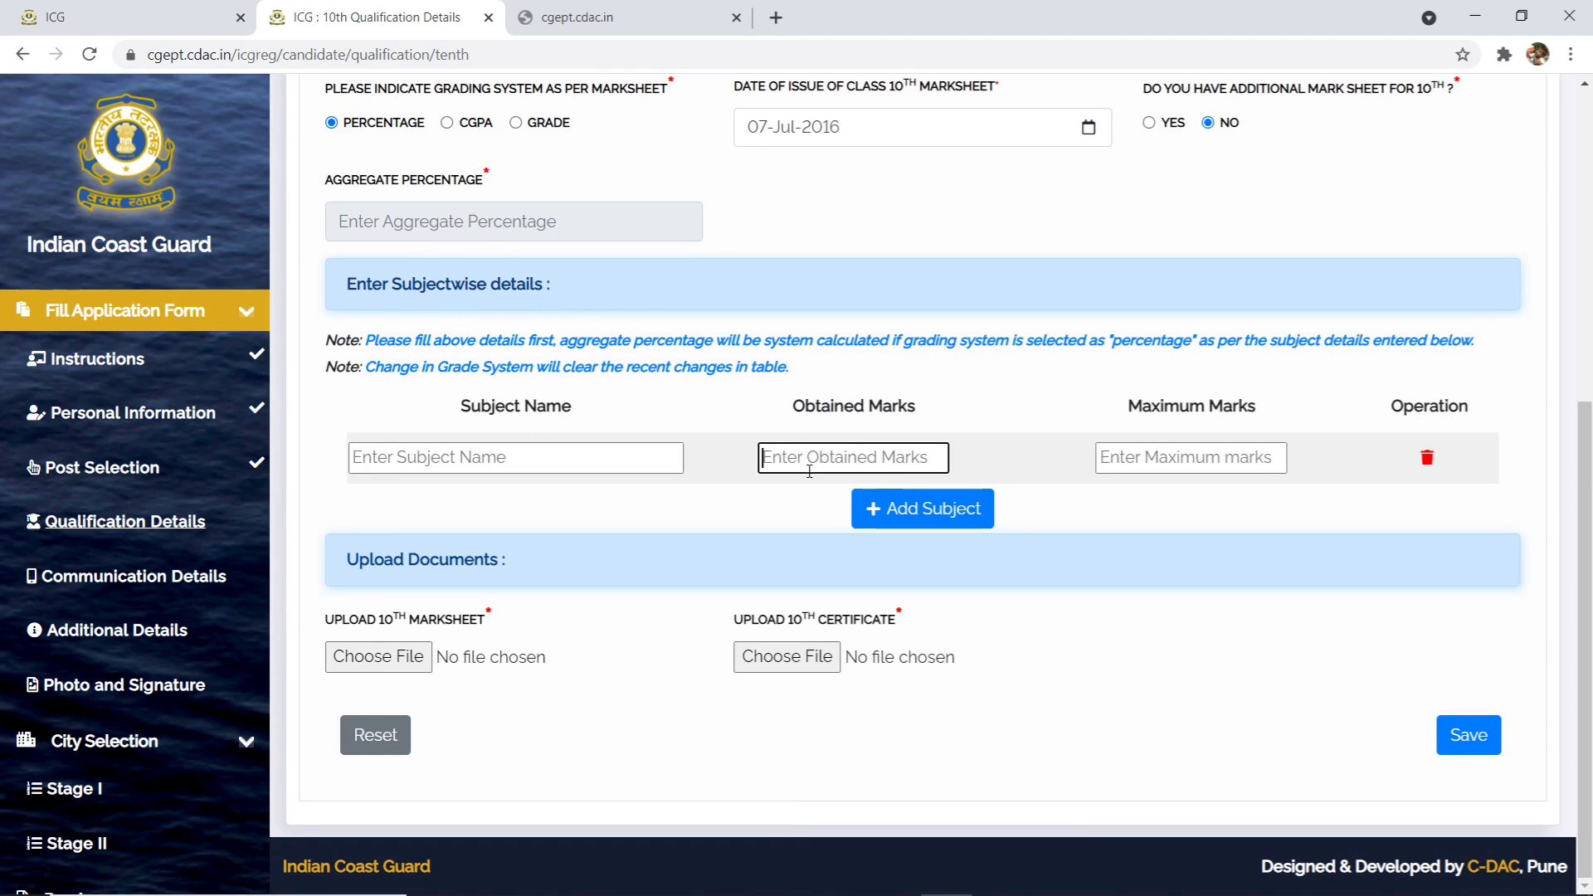
{"action": "left_click", "coordinate": [1114, 461]}
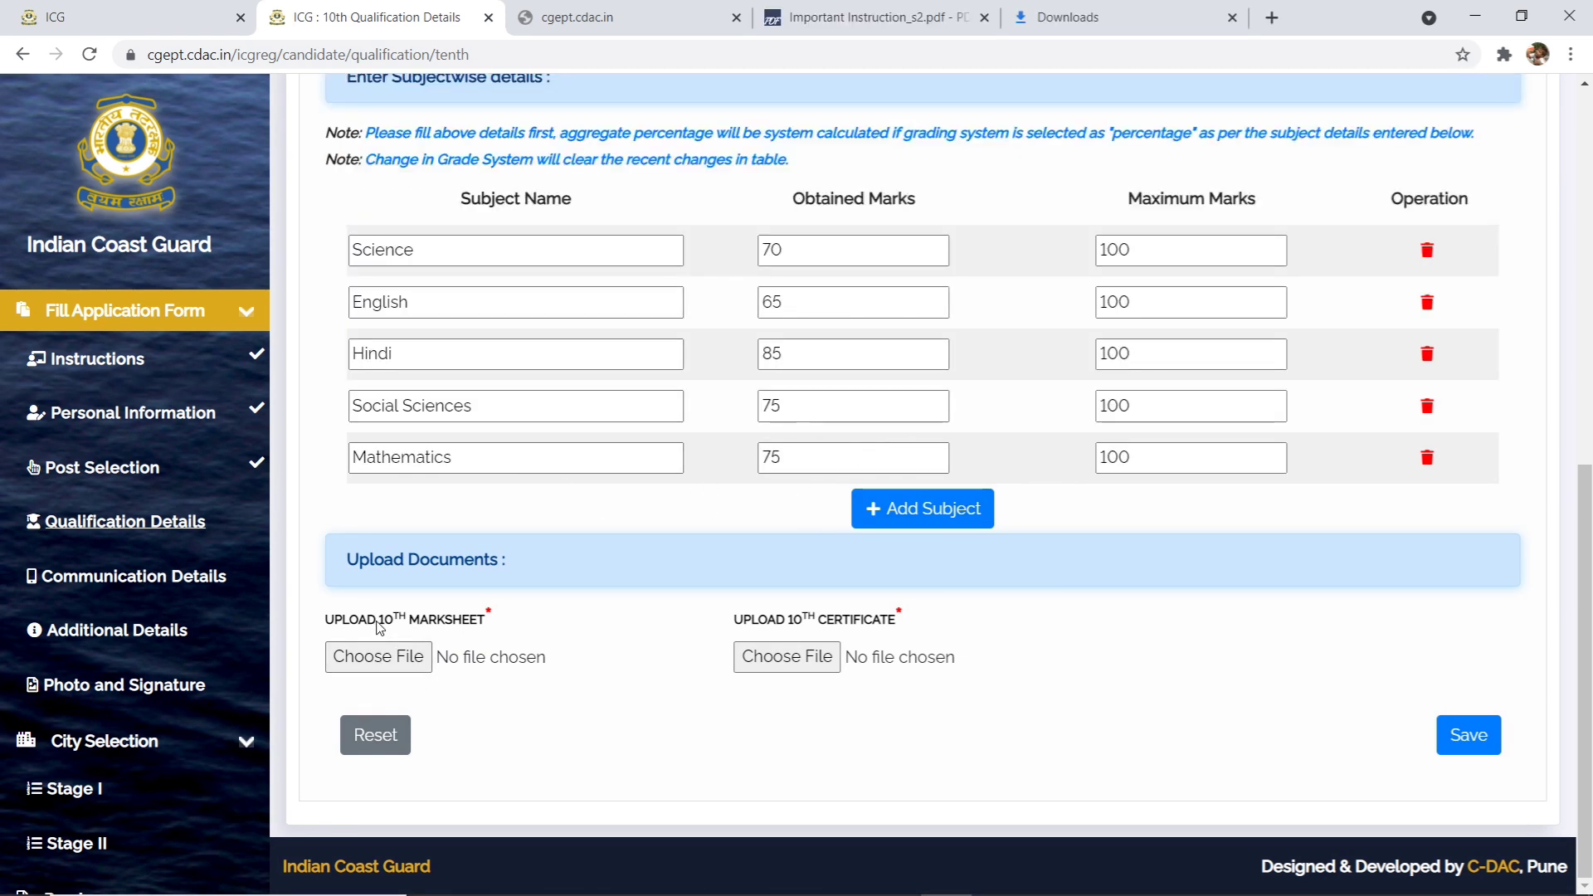
- Attach COASTGUARD.pdf as the 10th marksheet
{"action": "left_click", "coordinate": [377, 658]}
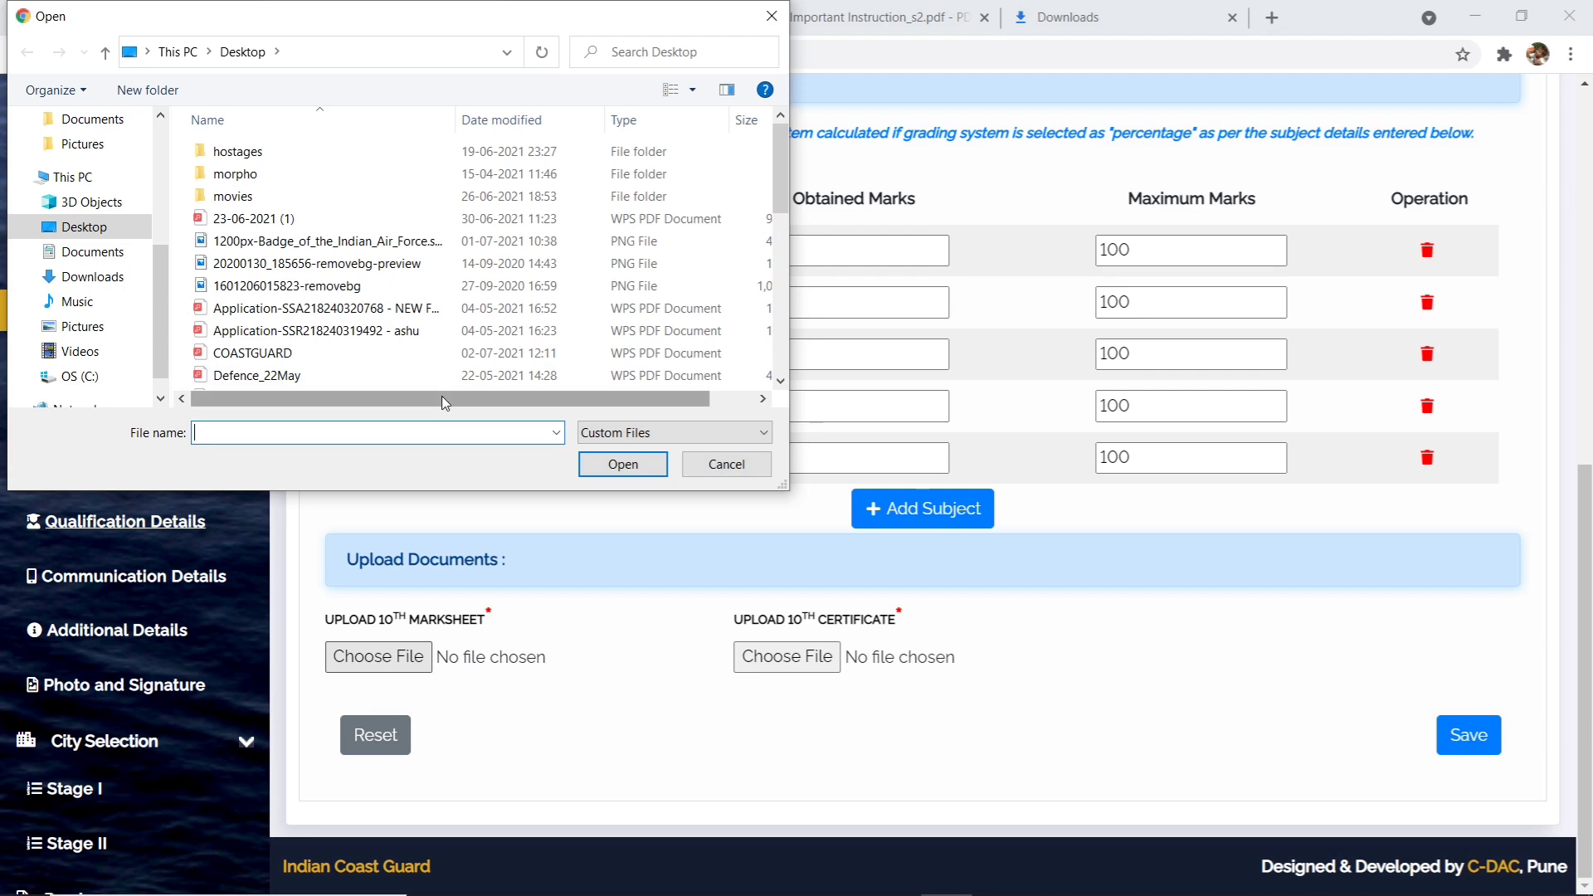
{"action": "left_click_drag", "start_coordinate": [485, 400], "coordinate": [533, 409]}
{"action": "left_click", "coordinate": [320, 354]}
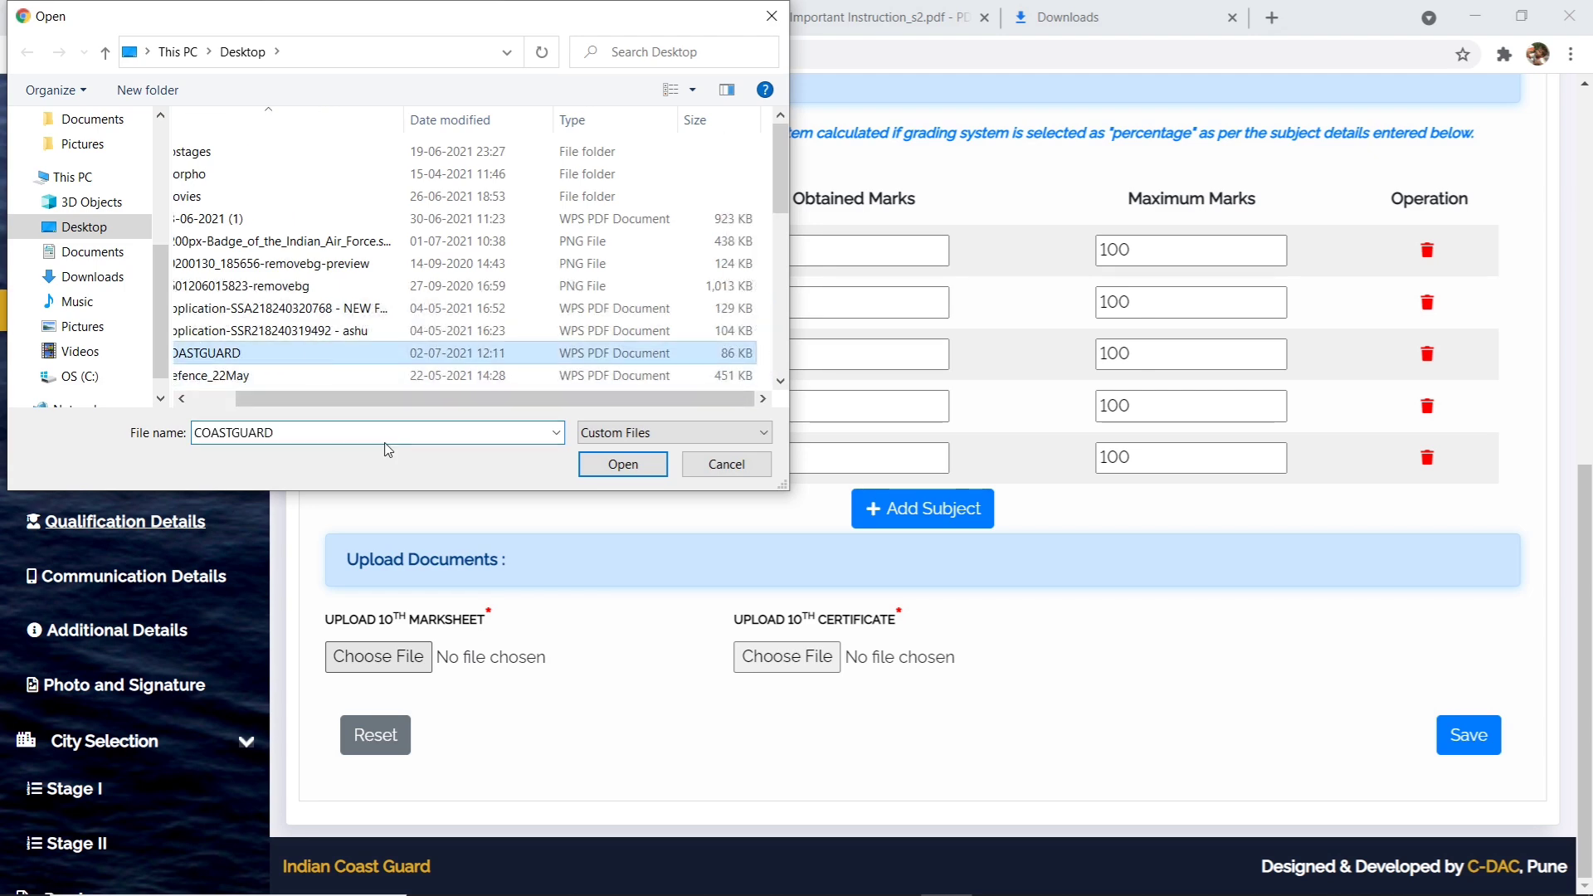
{"action": "left_click", "coordinate": [585, 464]}
{"action": "left_click", "coordinate": [1008, 253]}
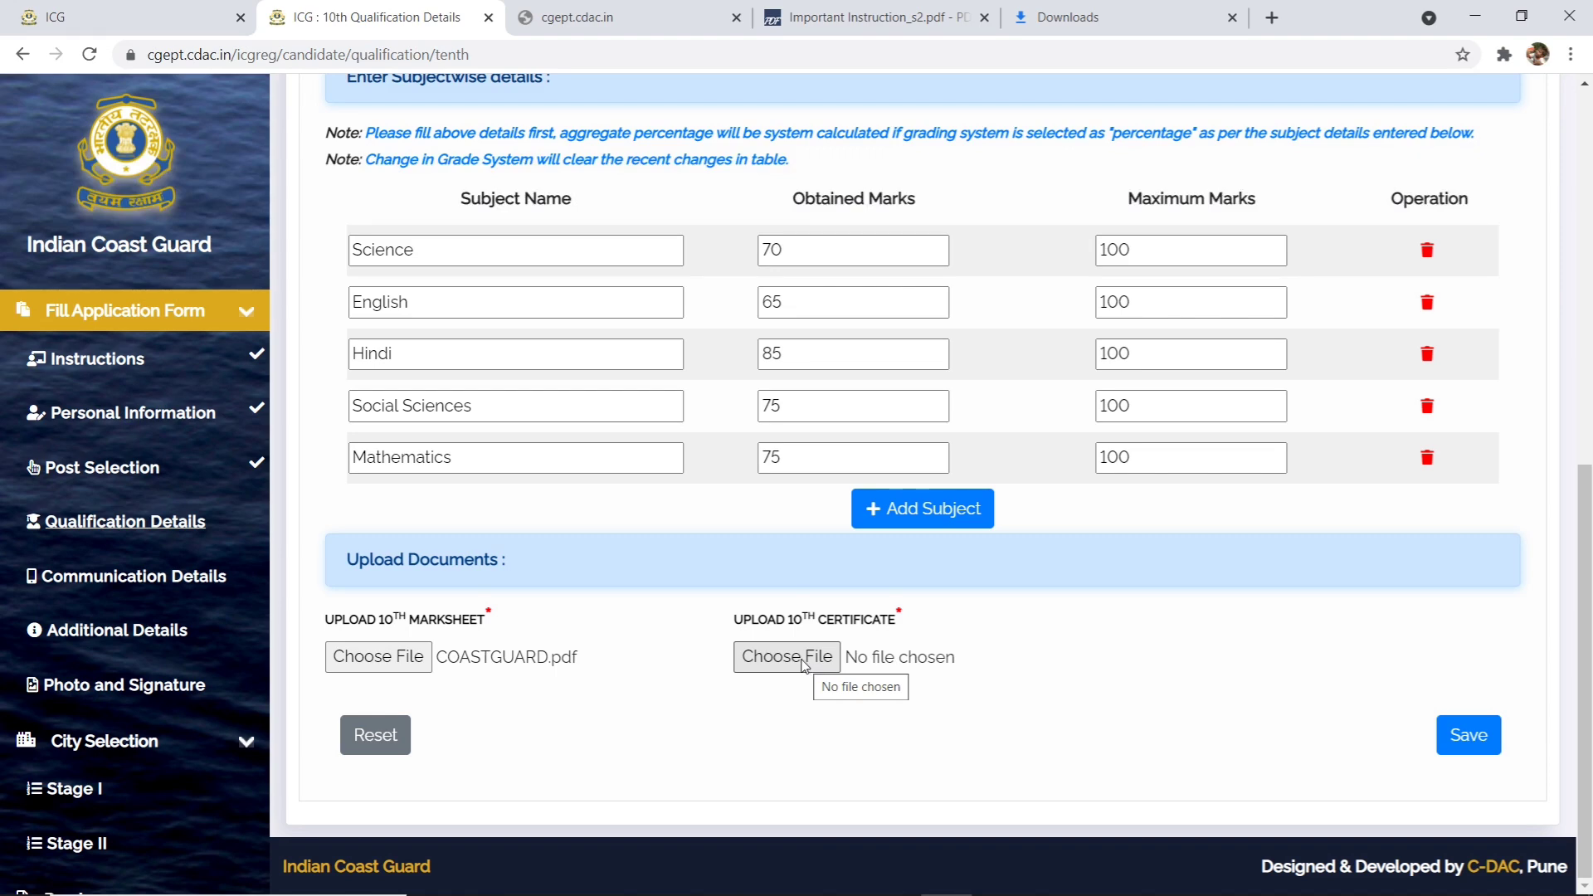
- Attach COASTGUARD.pdf as the 10th certificate
{"action": "left_click", "coordinate": [804, 664]}
{"action": "left_click", "coordinate": [498, 358]}
{"action": "left_click", "coordinate": [624, 464]}
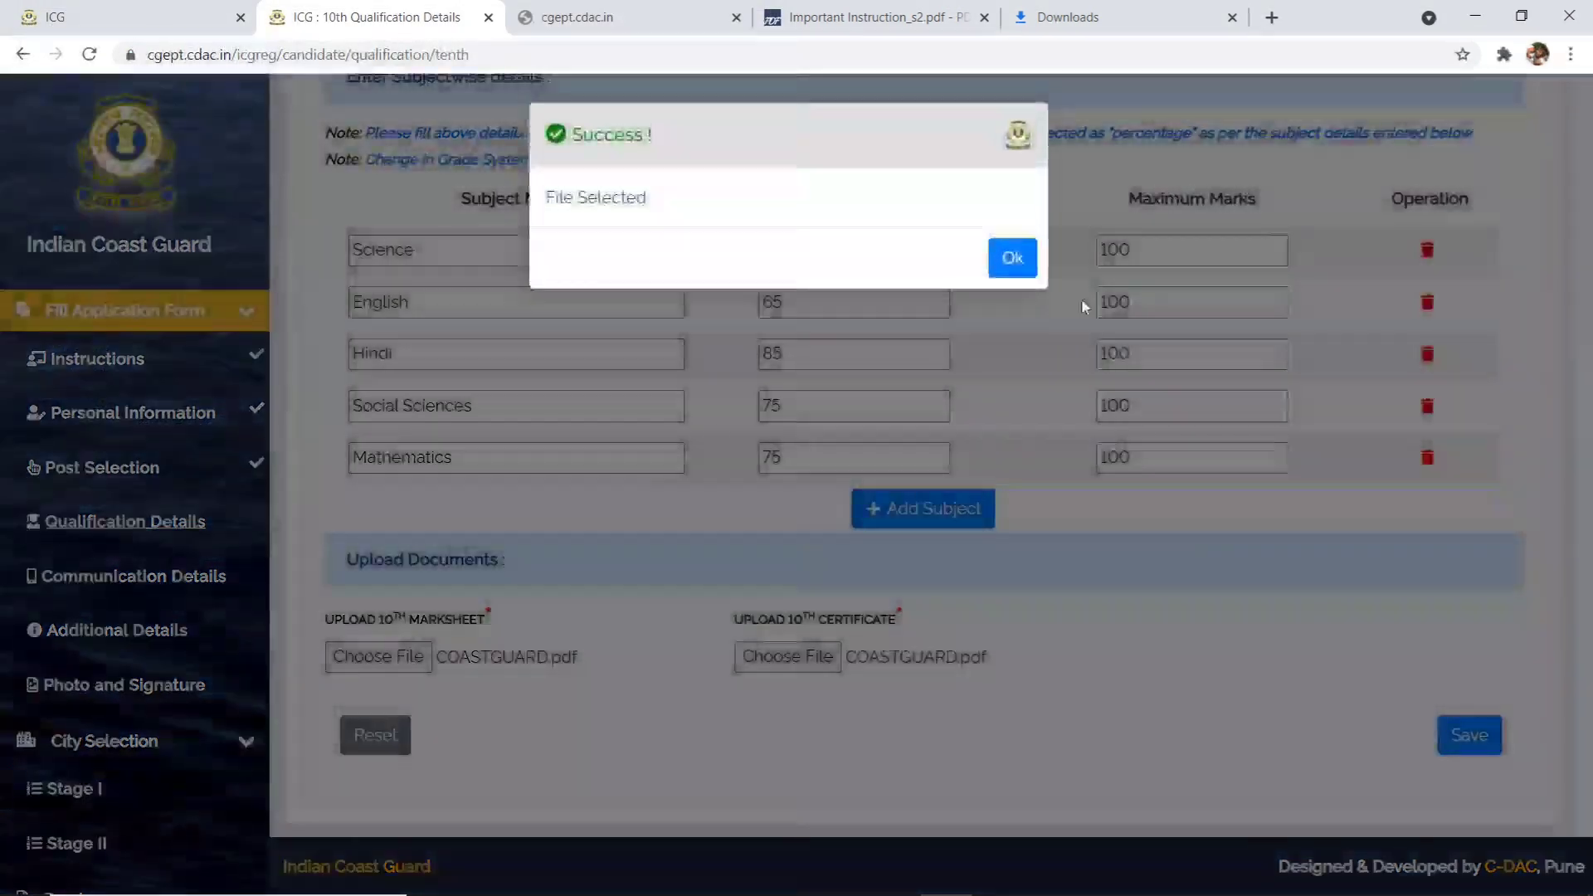
{"action": "left_click", "coordinate": [1034, 279]}
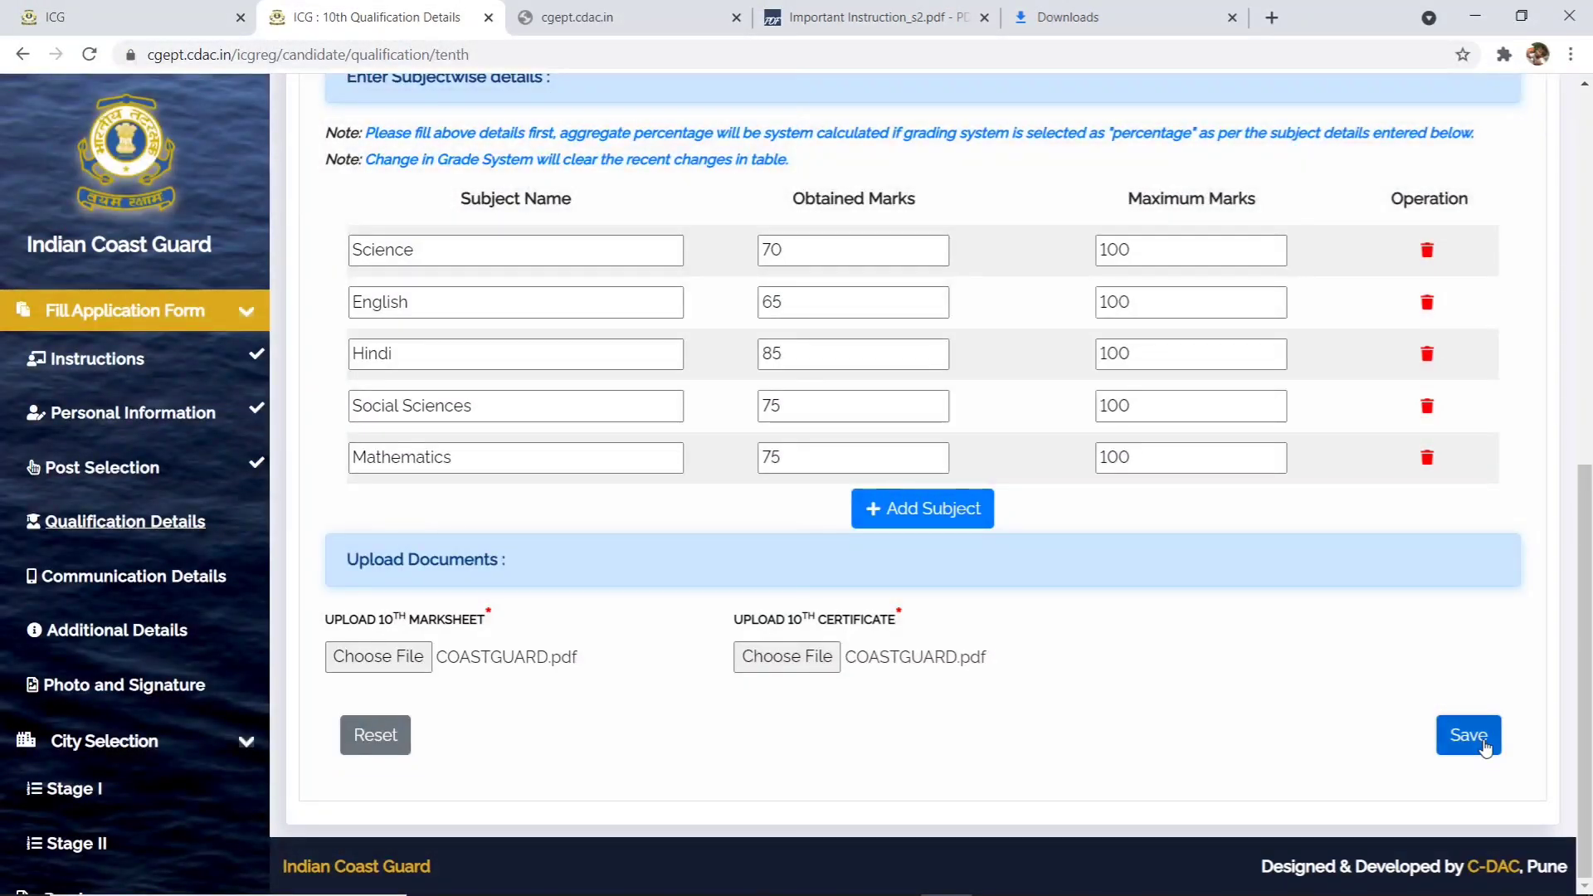
- Save the 10th details with aggregate 74.000 and open the 12th Qualification Details form
{"action": "left_click", "coordinate": [1469, 737]}
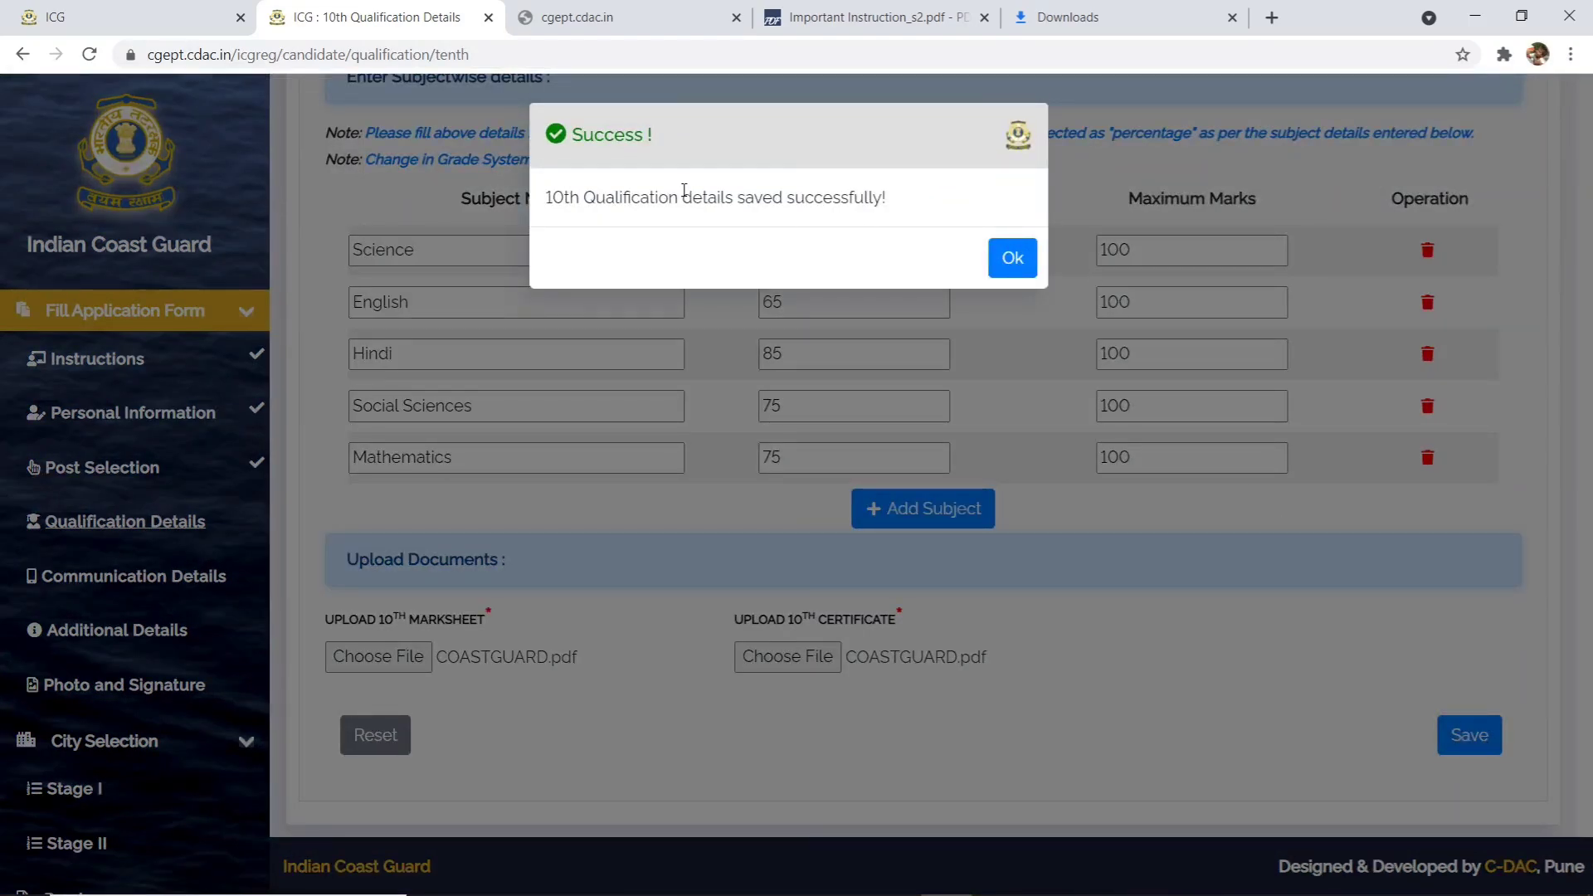
{"action": "left_click", "coordinate": [1012, 256]}
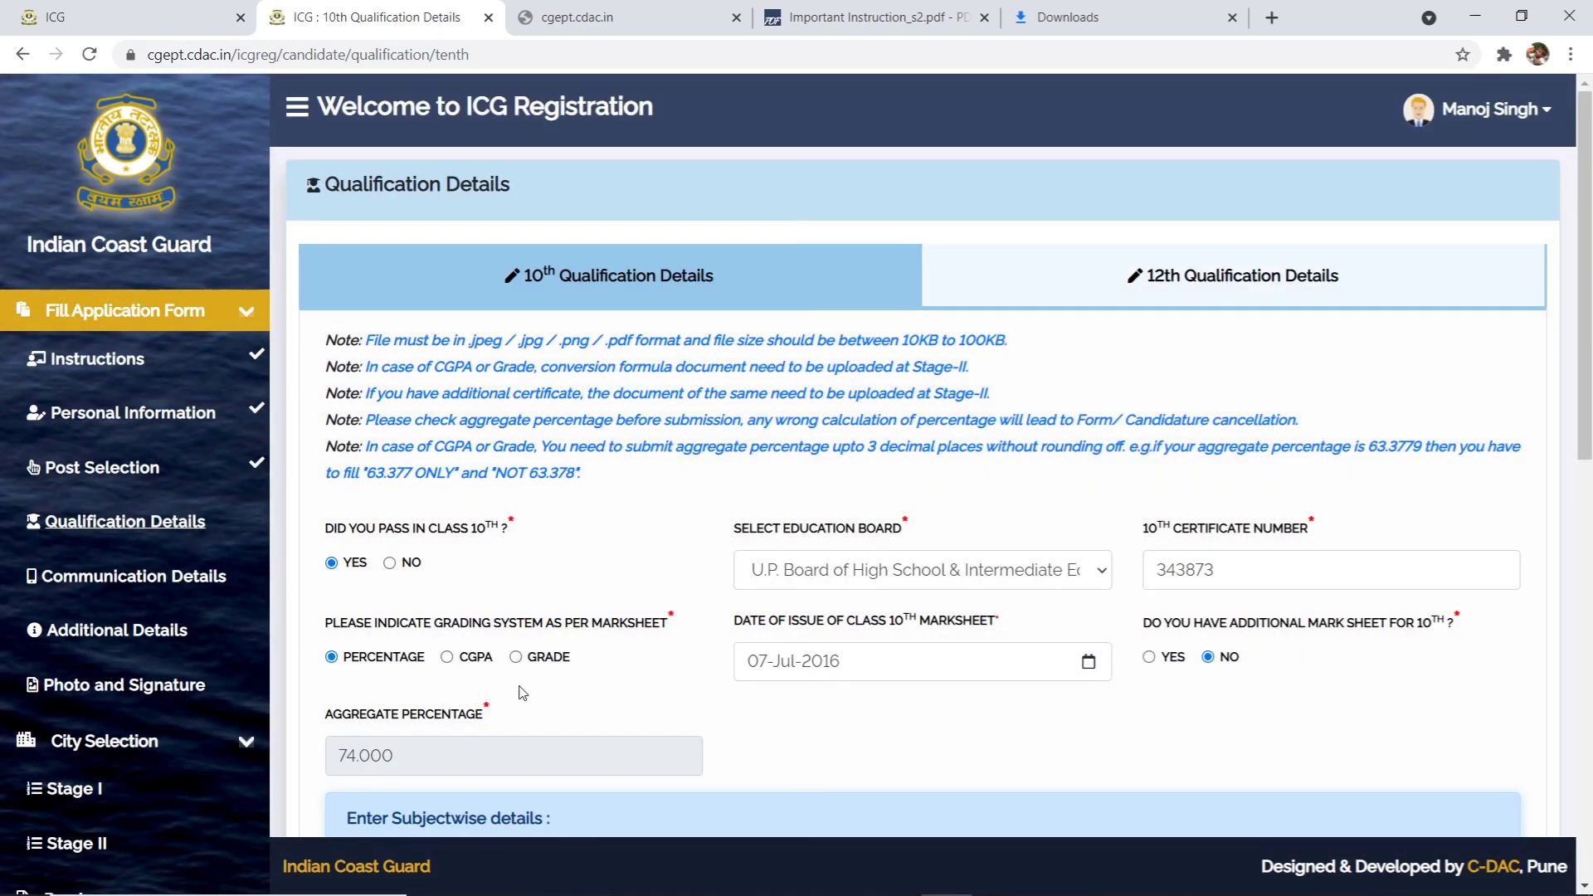
{"action": "scroll", "coordinate": [417, 554], "scroll_direction": "down", "scroll_amount": 8}
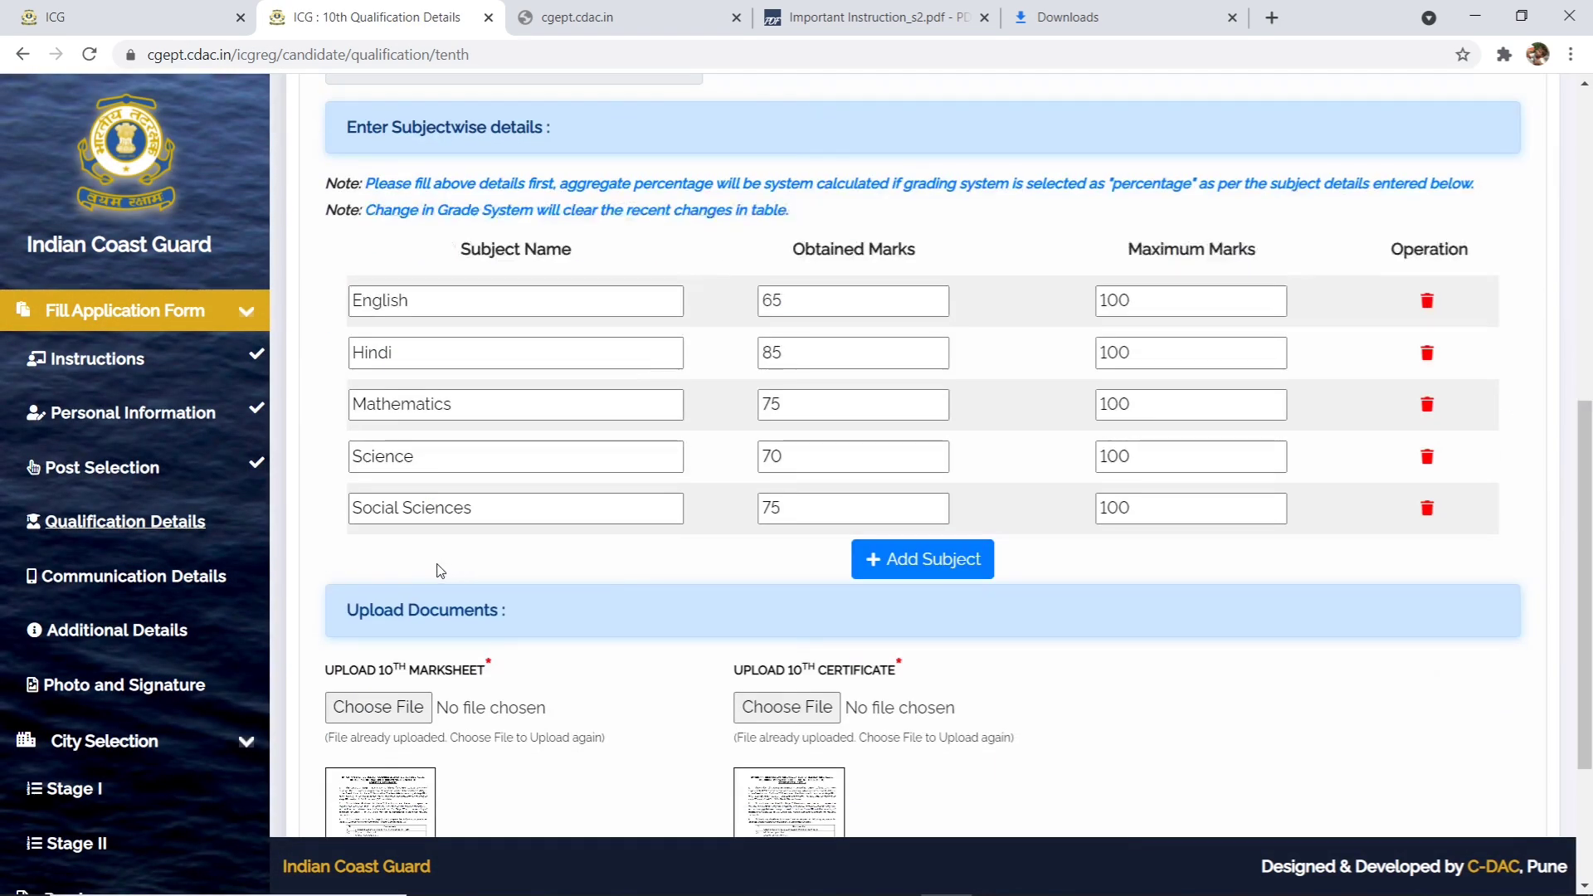
{"action": "scroll", "coordinate": [830, 480], "scroll_direction": "down", "scroll_amount": 2}
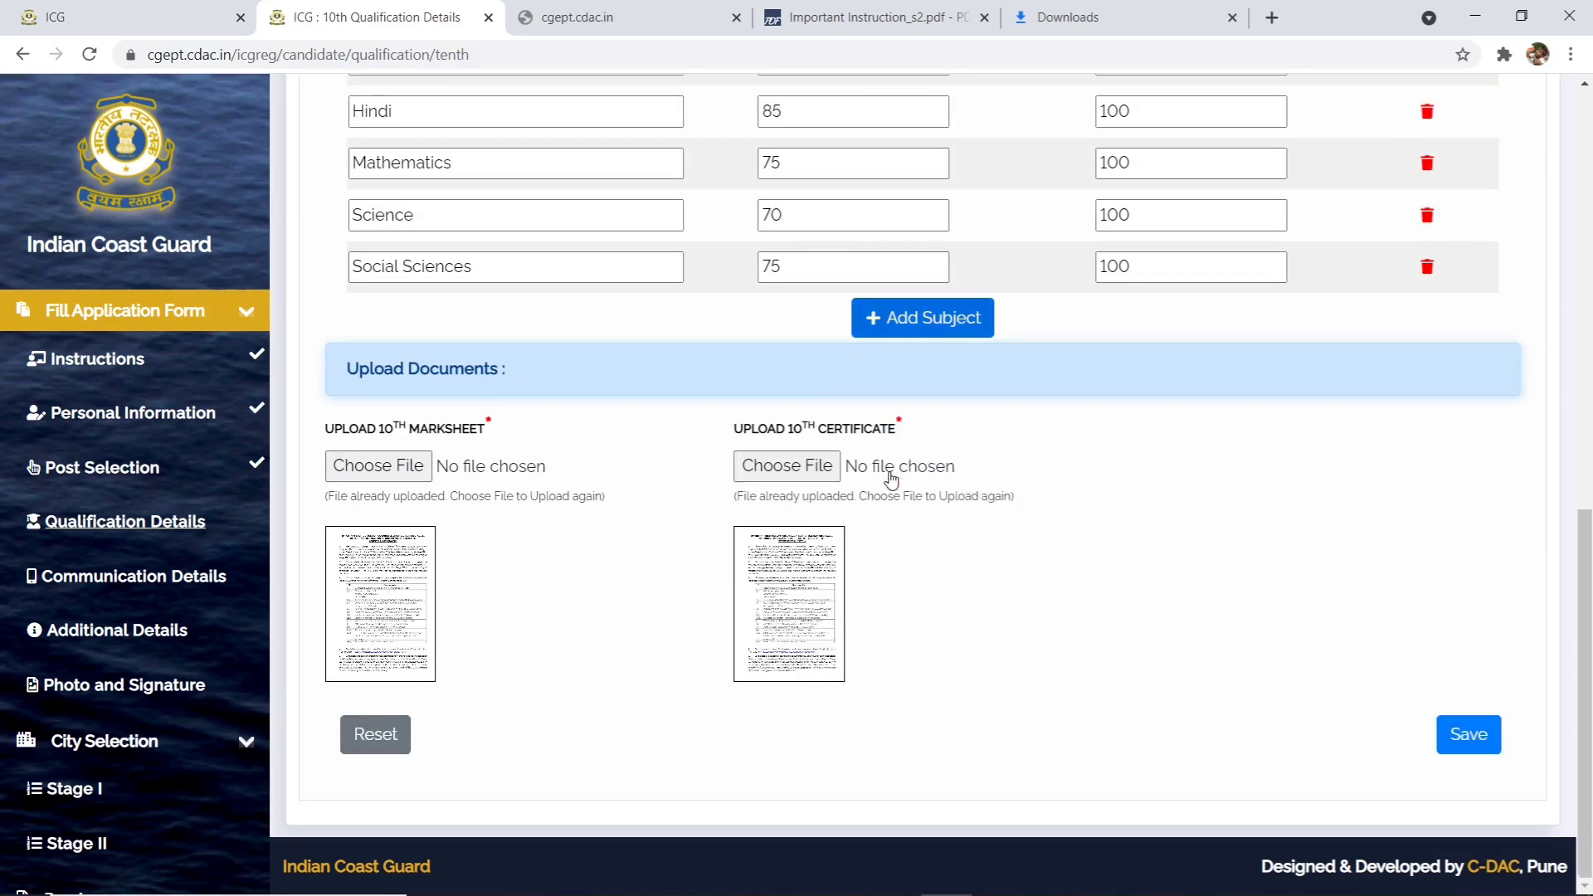
{"action": "scroll", "coordinate": [894, 485], "scroll_direction": "up", "scroll_amount": 10}
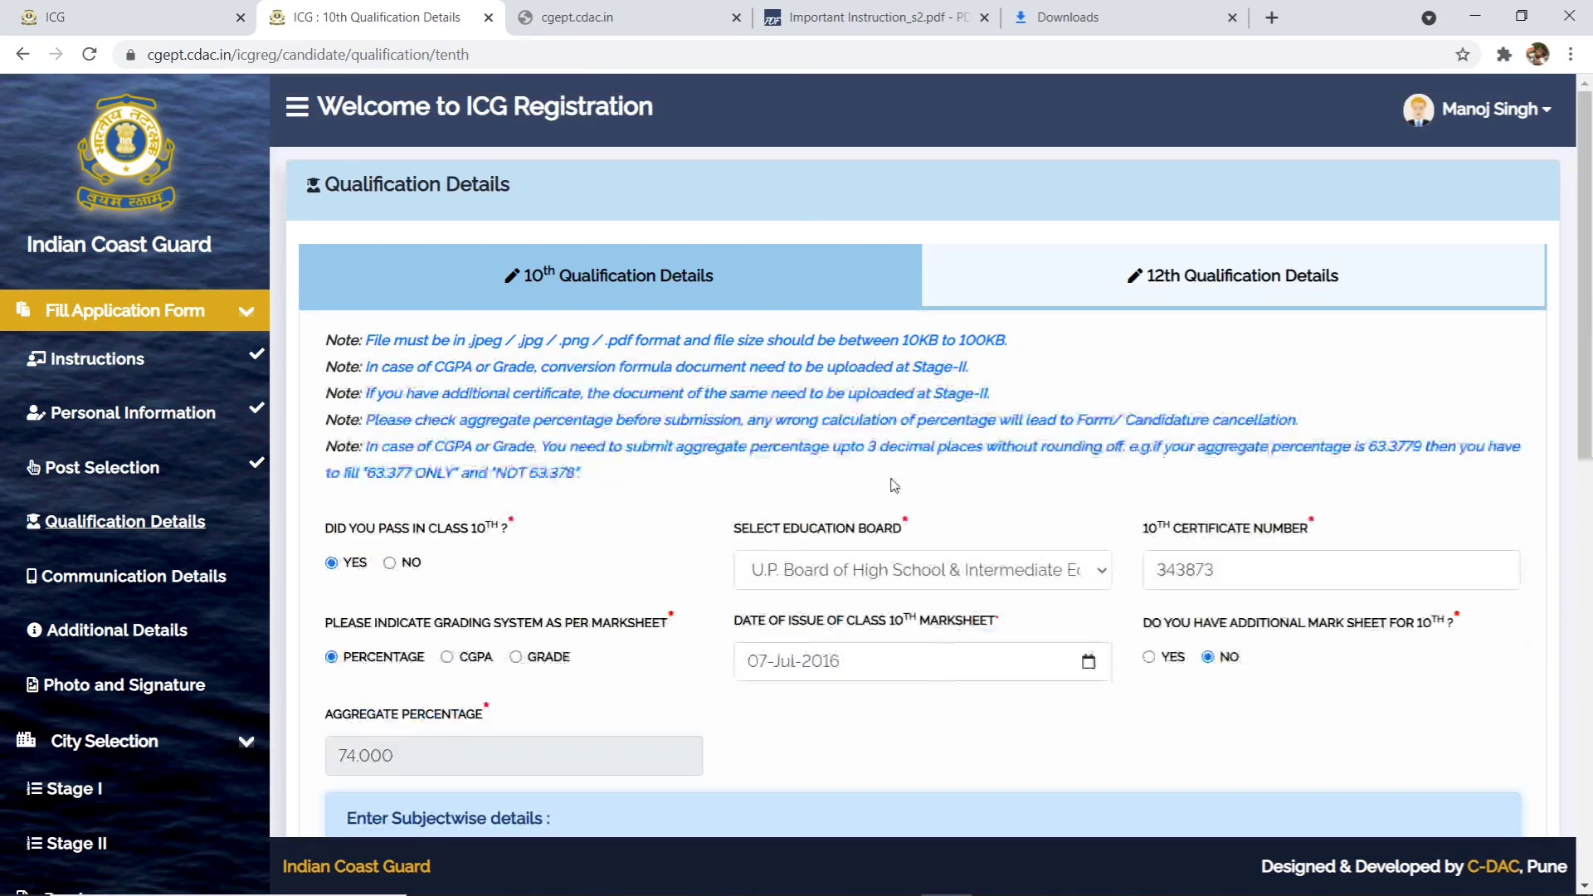
{"action": "left_click", "coordinate": [1038, 299]}
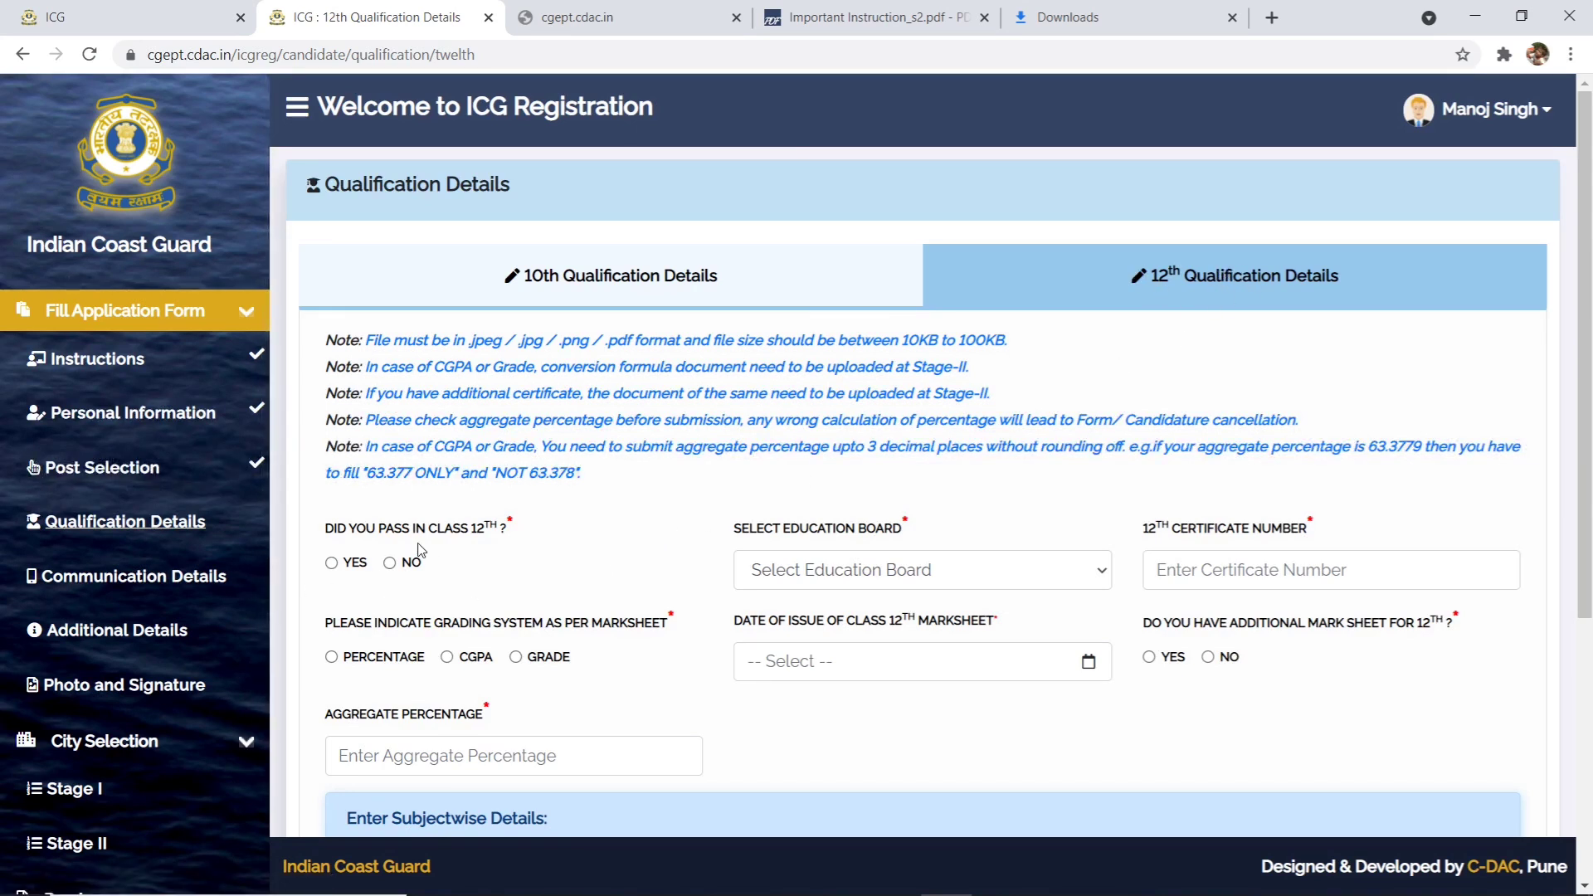
- Mark class 12th as passed, choose U.P. Board and enter the certificate number
{"action": "left_click", "coordinate": [333, 564]}
{"action": "left_click", "coordinate": [809, 571]}
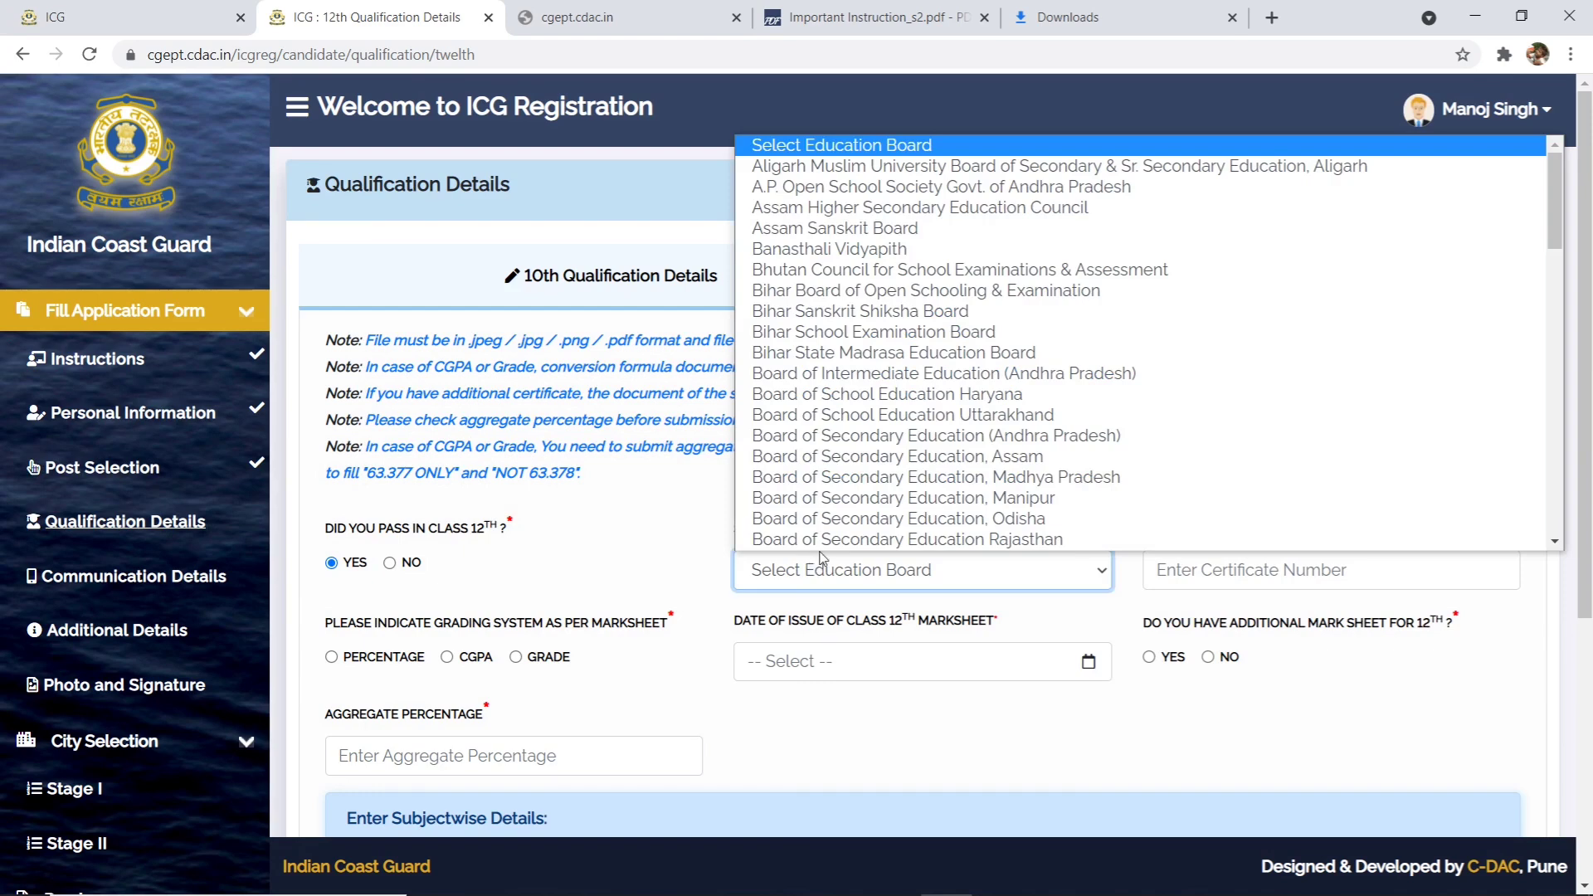
{"action": "scroll", "coordinate": [844, 521], "scroll_direction": "down", "scroll_amount": 10}
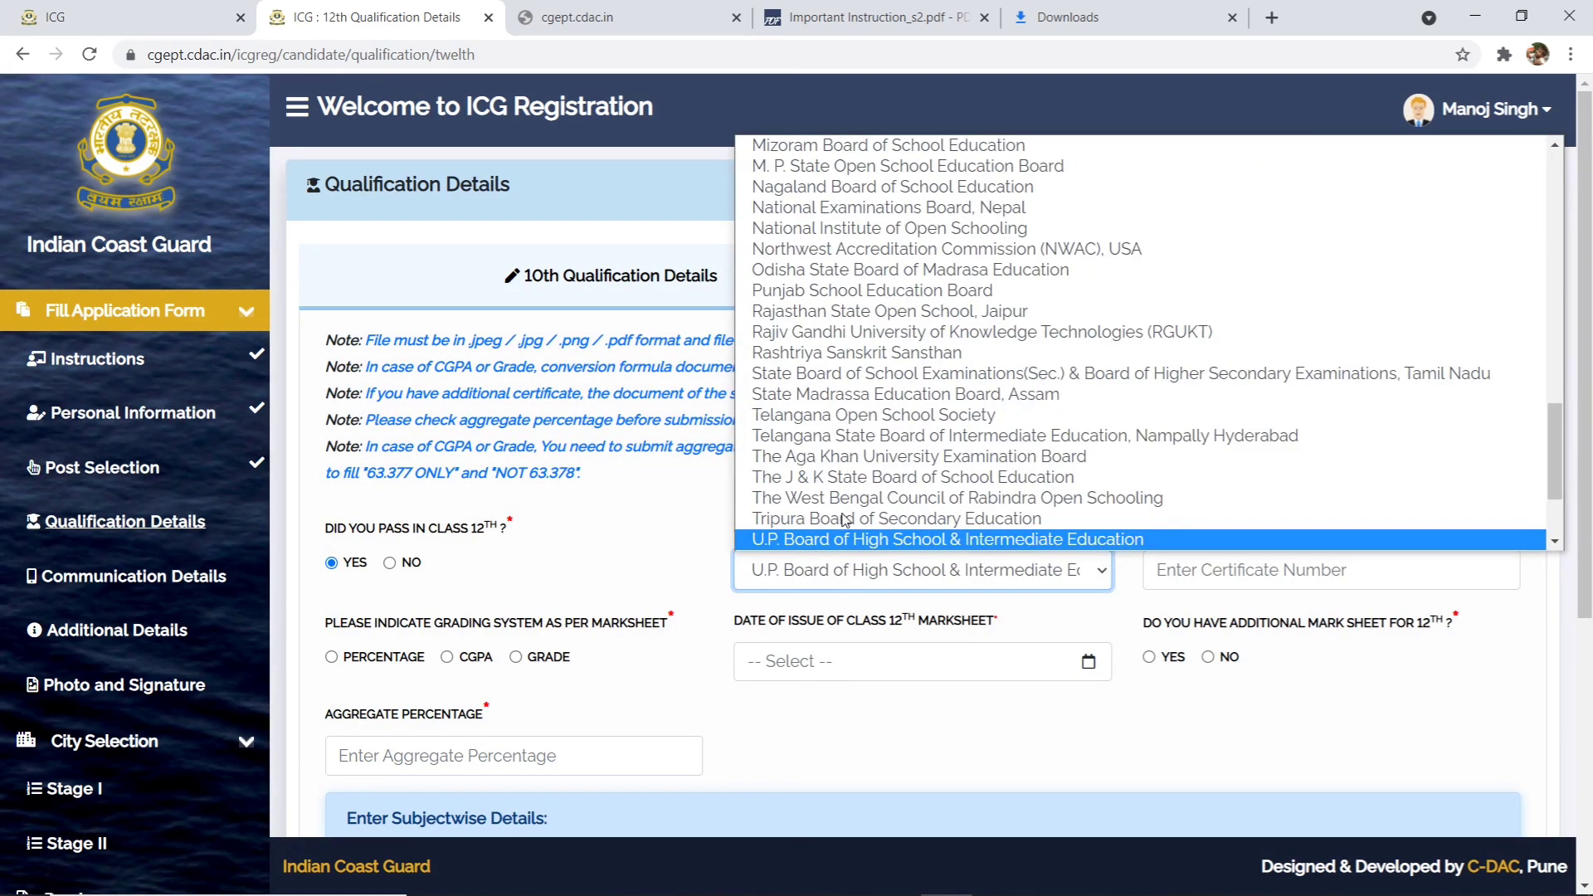
{"action": "left_click", "coordinate": [809, 537]}
{"action": "left_click", "coordinate": [1277, 583]}
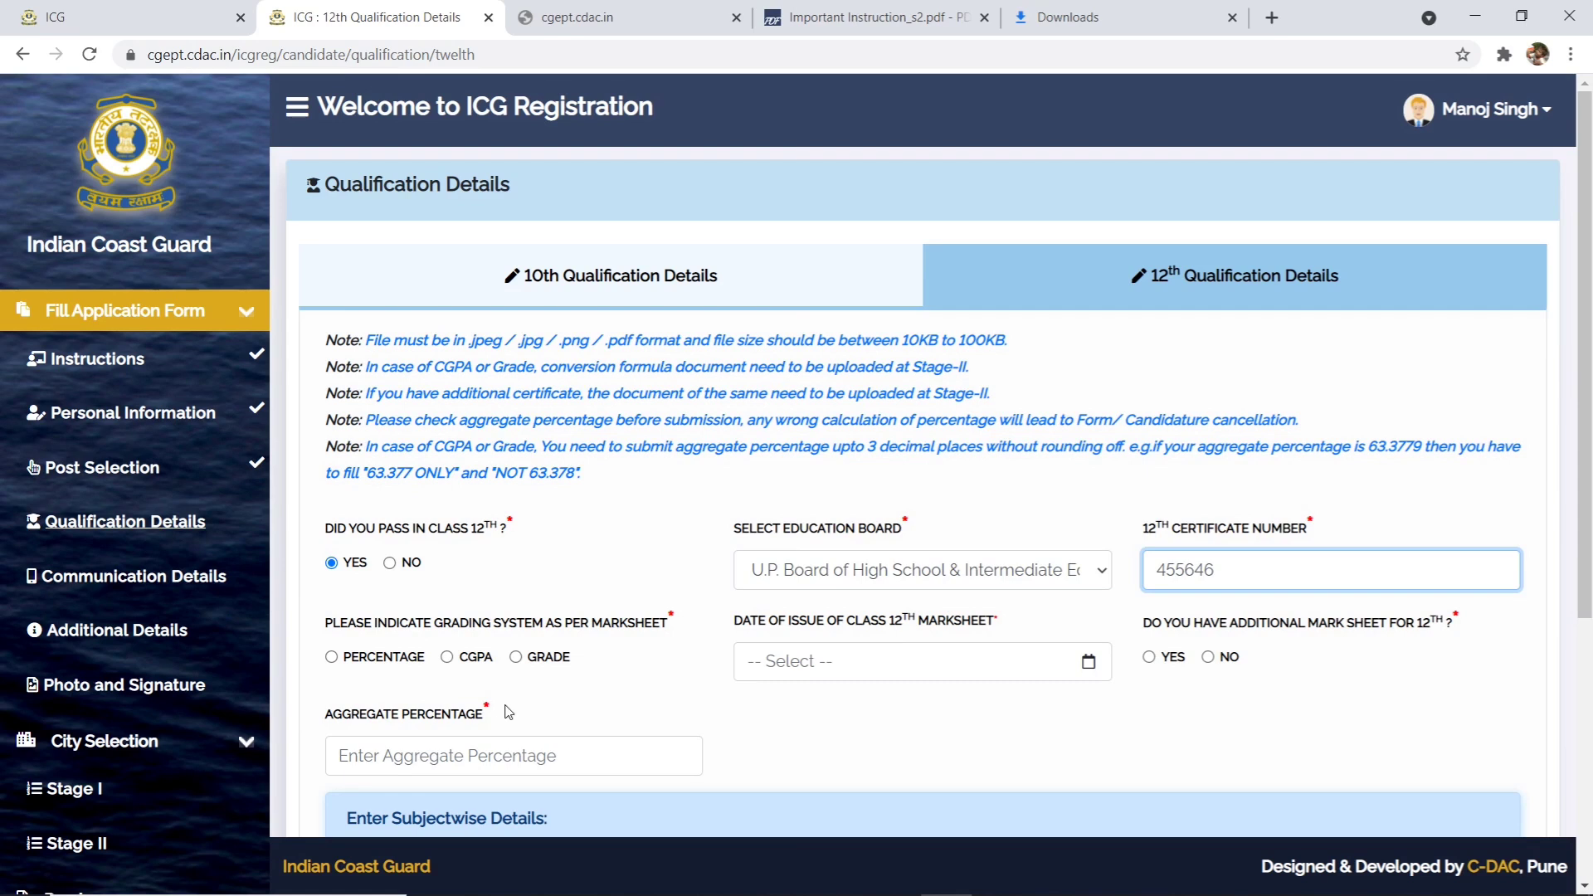
- Set percentage grading, issue date 16-Jun-2018, and no additional 12th marksheet
{"action": "left_click", "coordinate": [334, 658]}
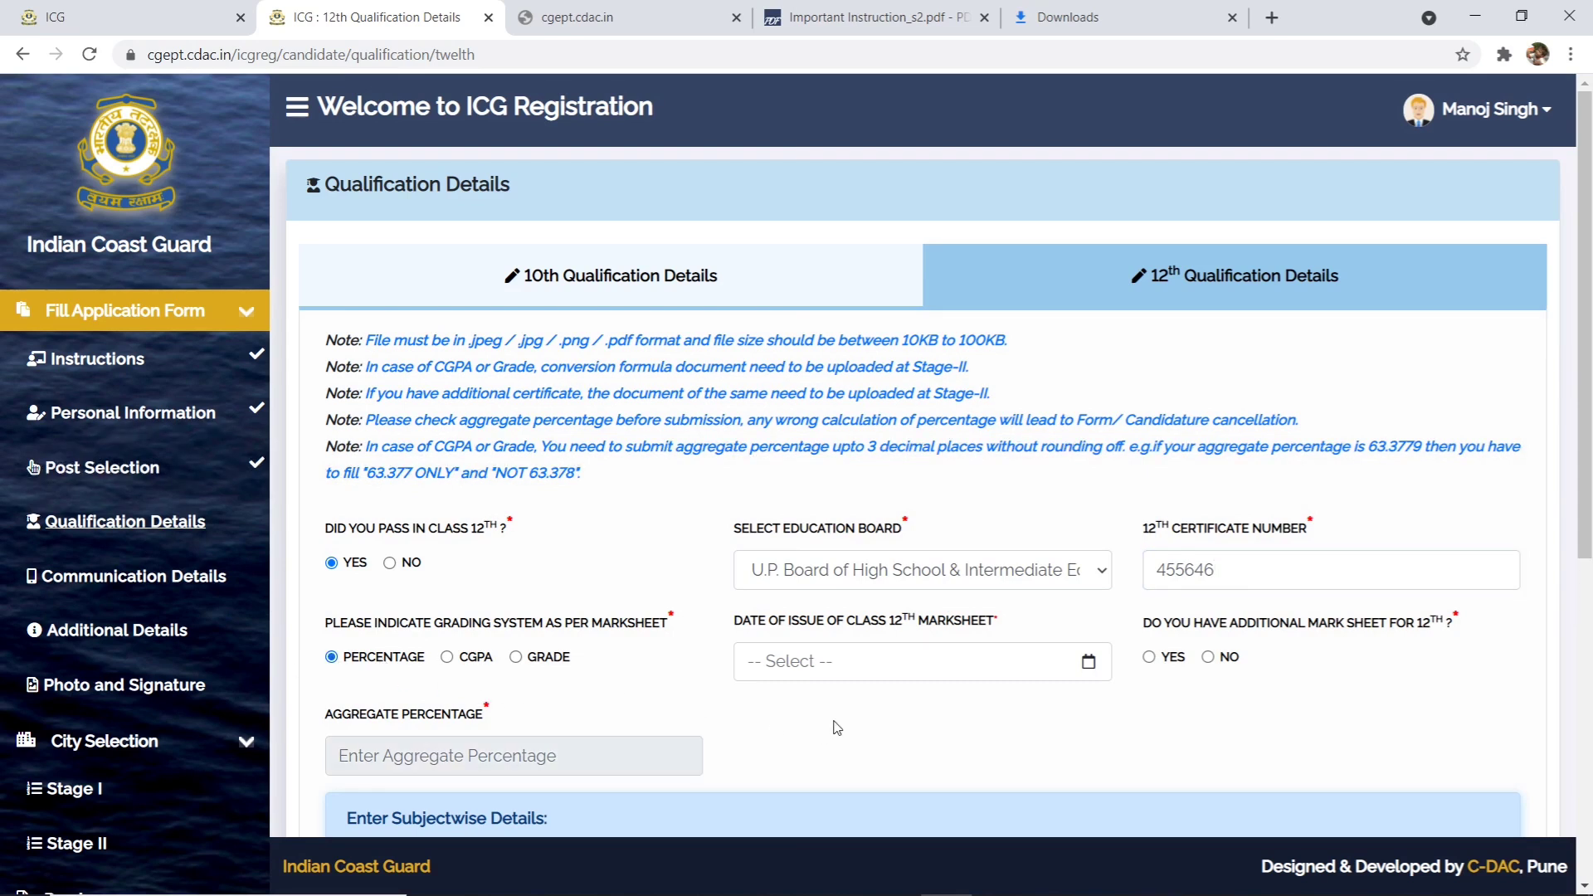
{"action": "left_click", "coordinate": [838, 655]}
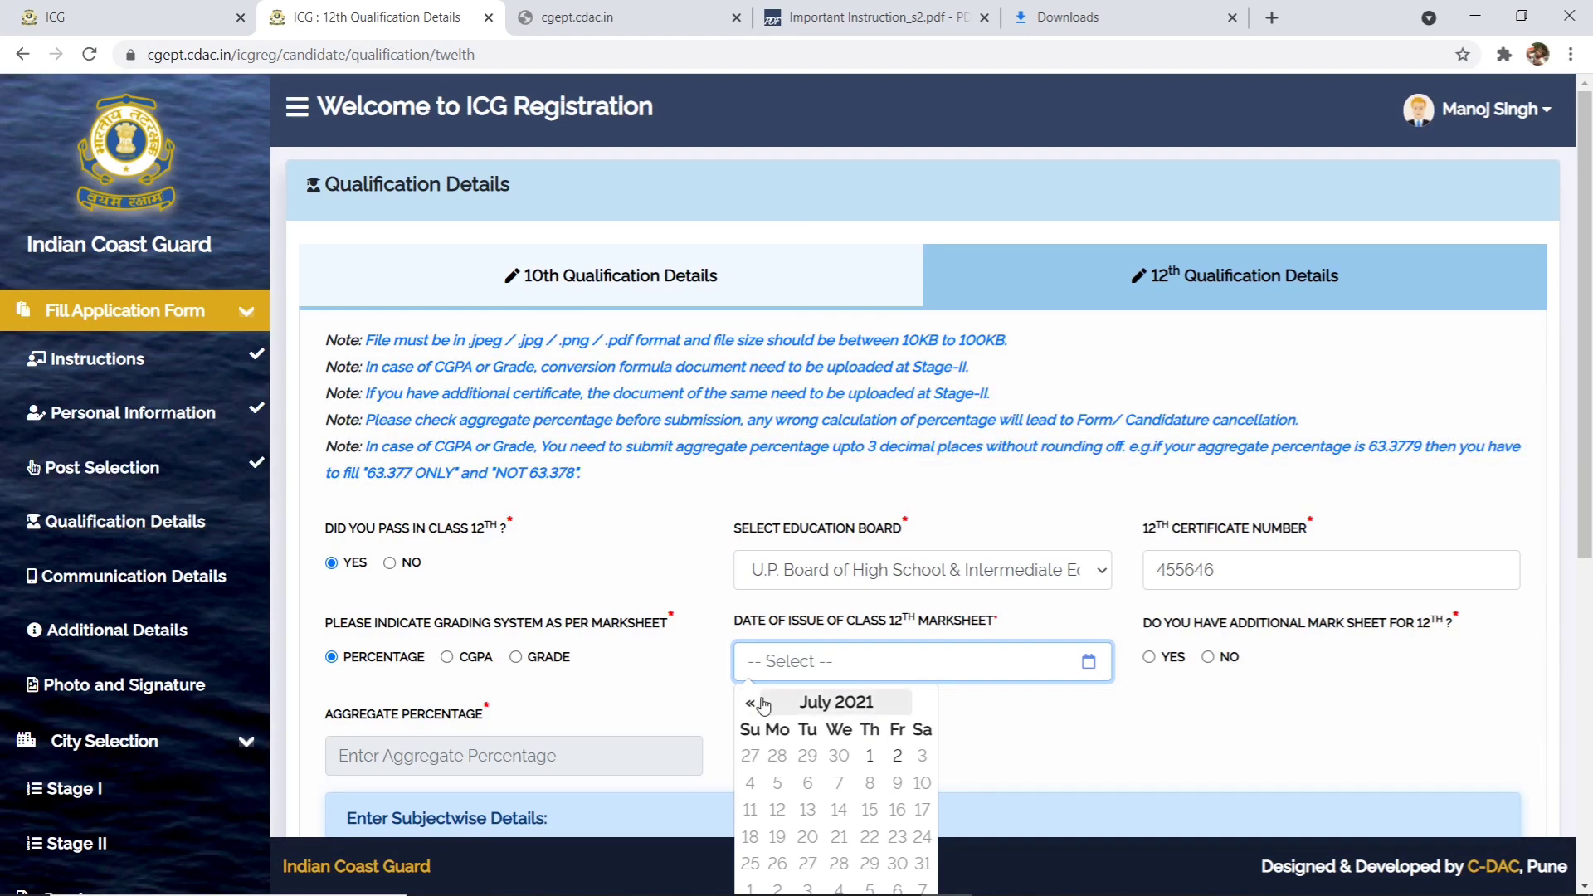
{"action": "left_click", "coordinate": [855, 702]}
{"action": "left_click", "coordinate": [863, 702]}
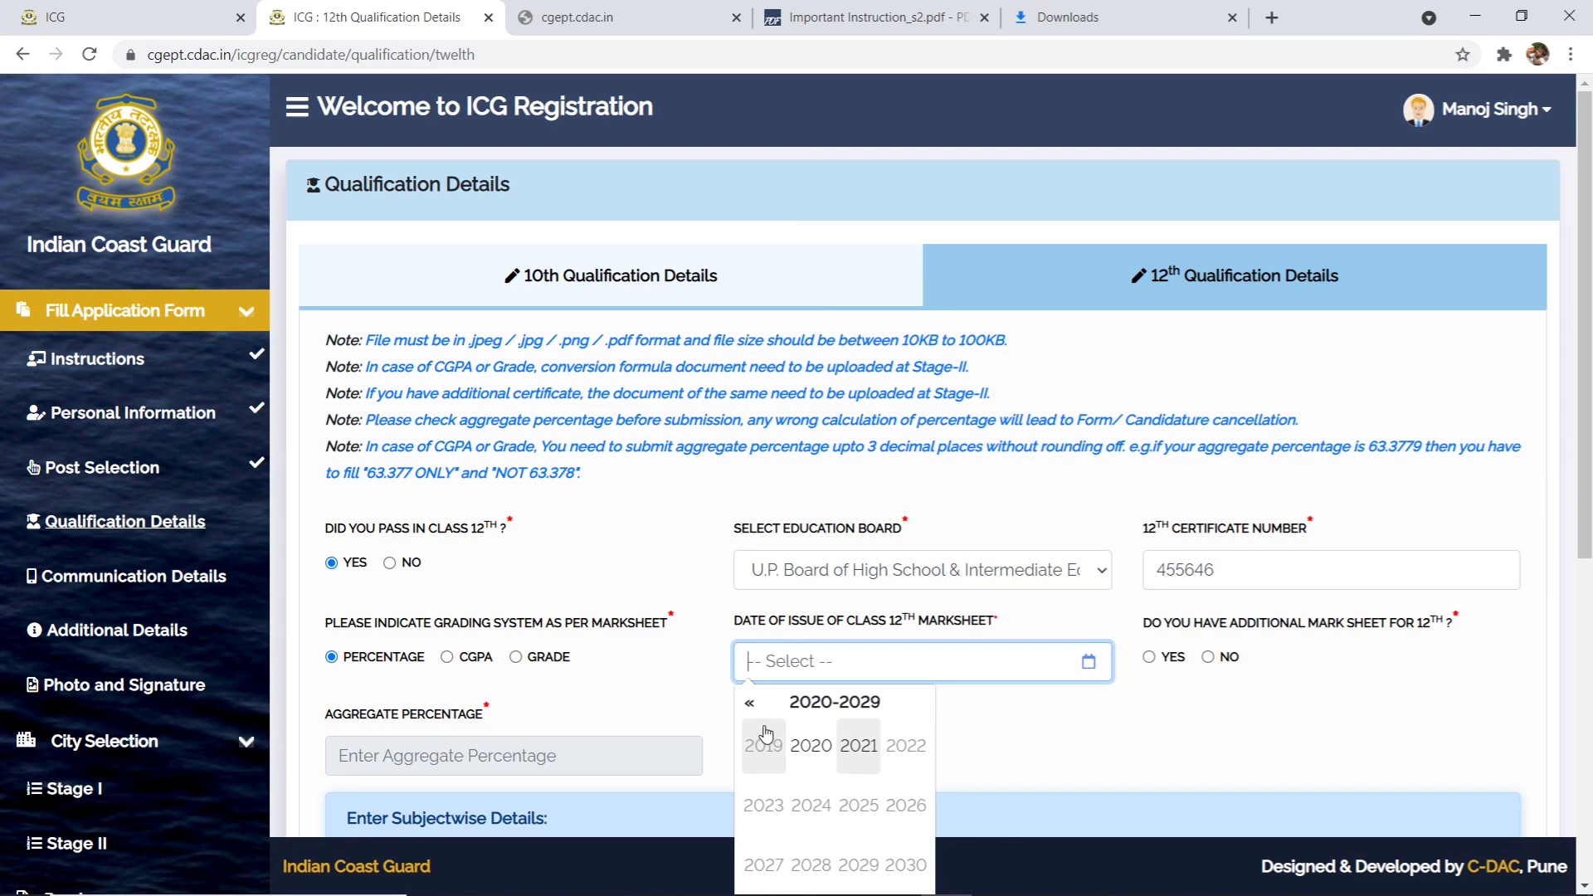
{"action": "left_click", "coordinate": [750, 706]}
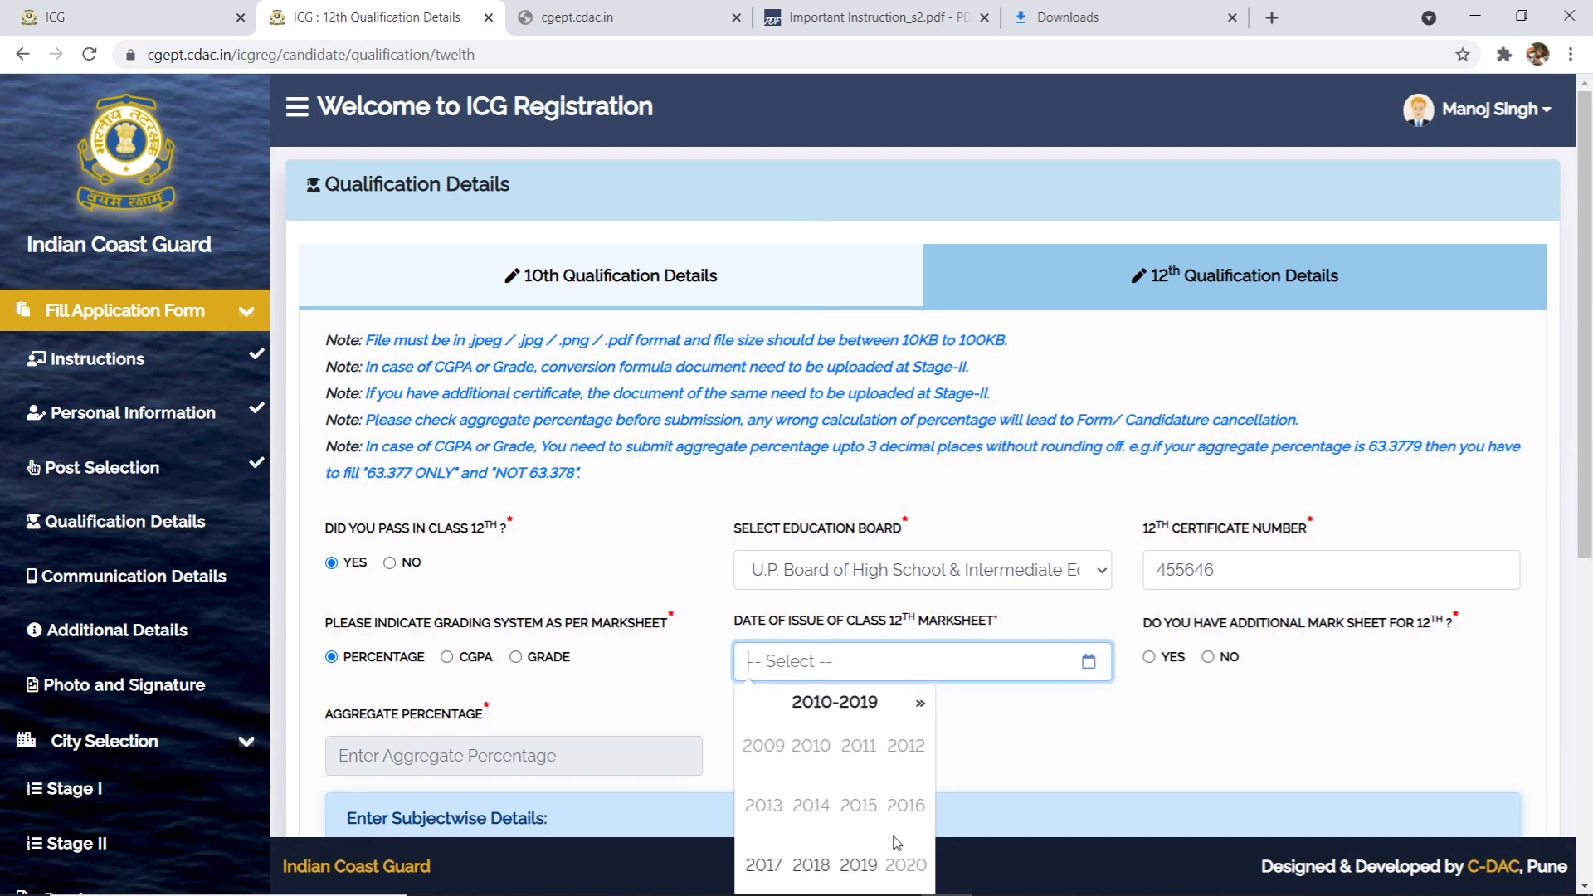
{"action": "left_click", "coordinate": [811, 865]}
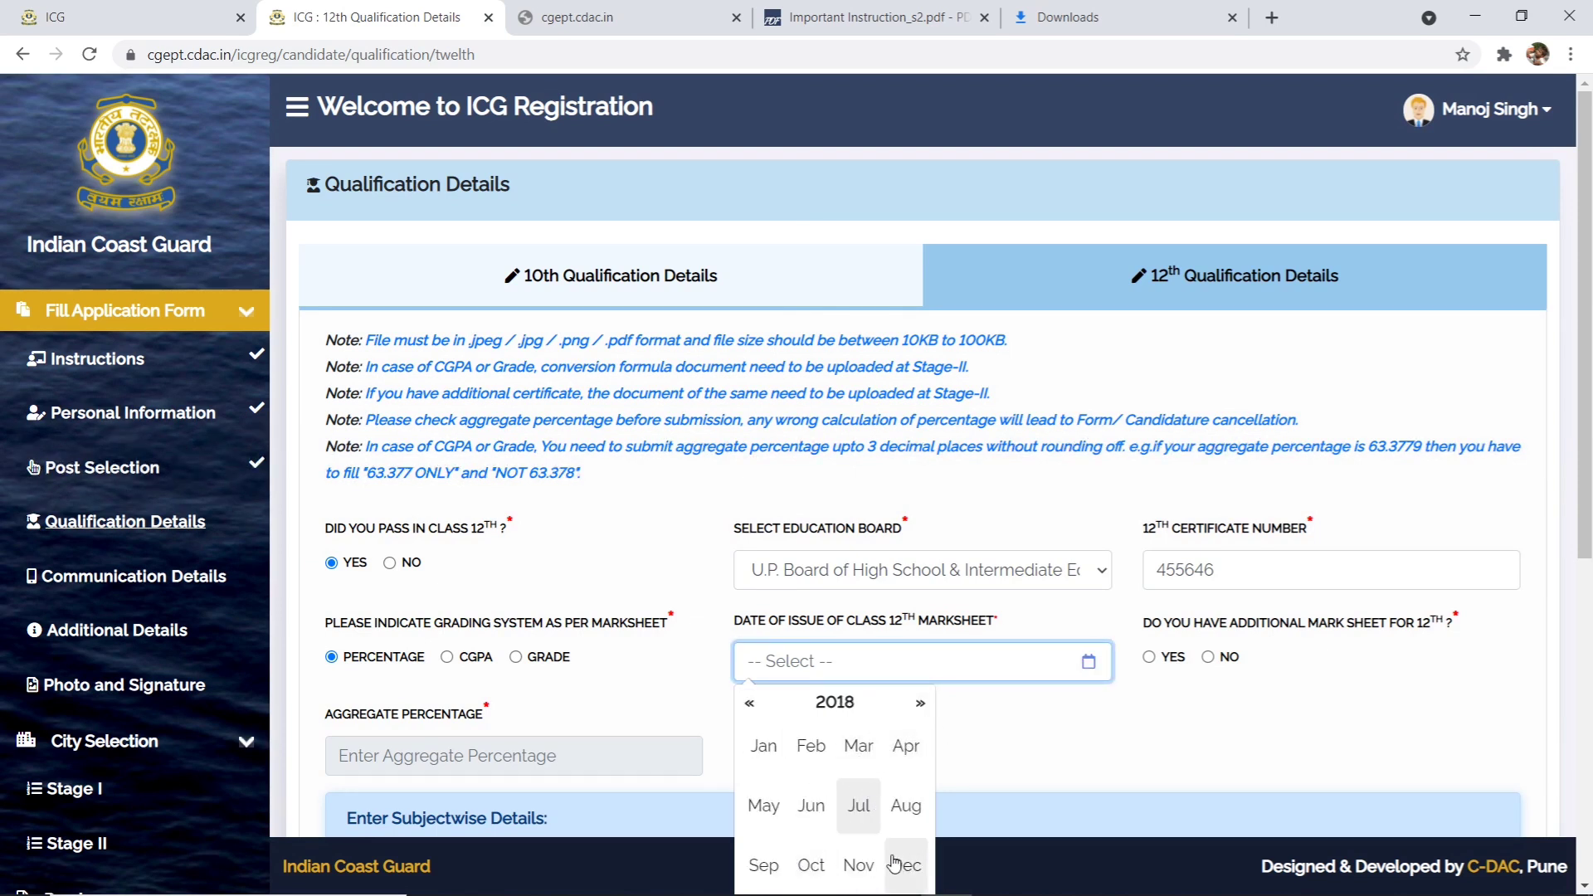
{"action": "left_click", "coordinate": [811, 807]}
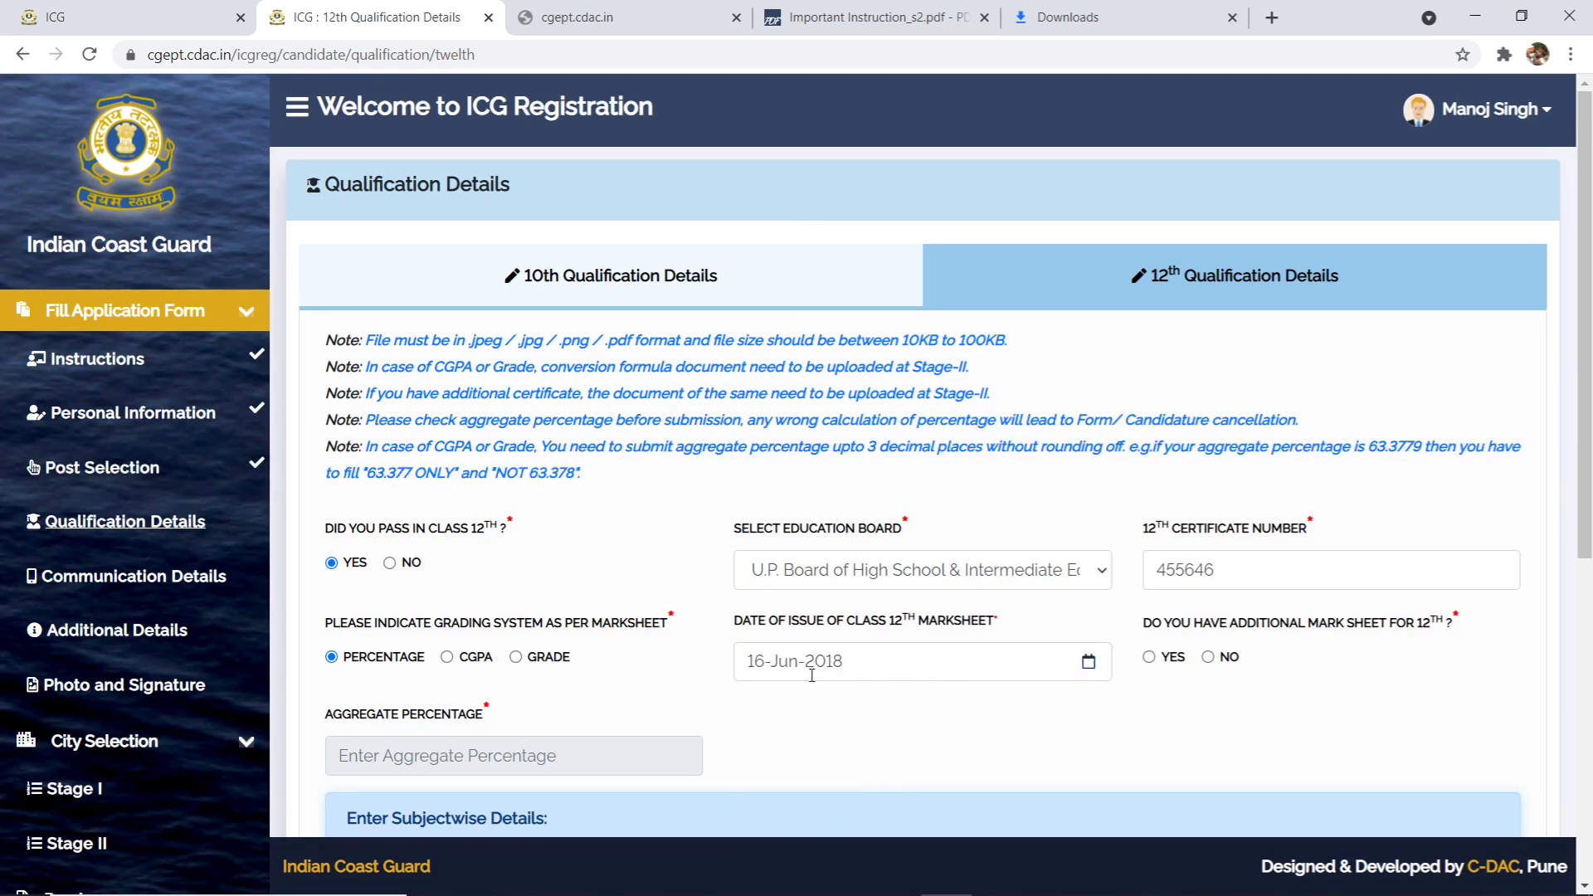
{"action": "left_click", "coordinate": [1212, 658]}
- Enter Physics and Mathematics marks (70 and 75 out of 100), then add further subject rows out of 100
{"action": "scroll", "coordinate": [489, 707], "scroll_direction": "down", "scroll_amount": 7}
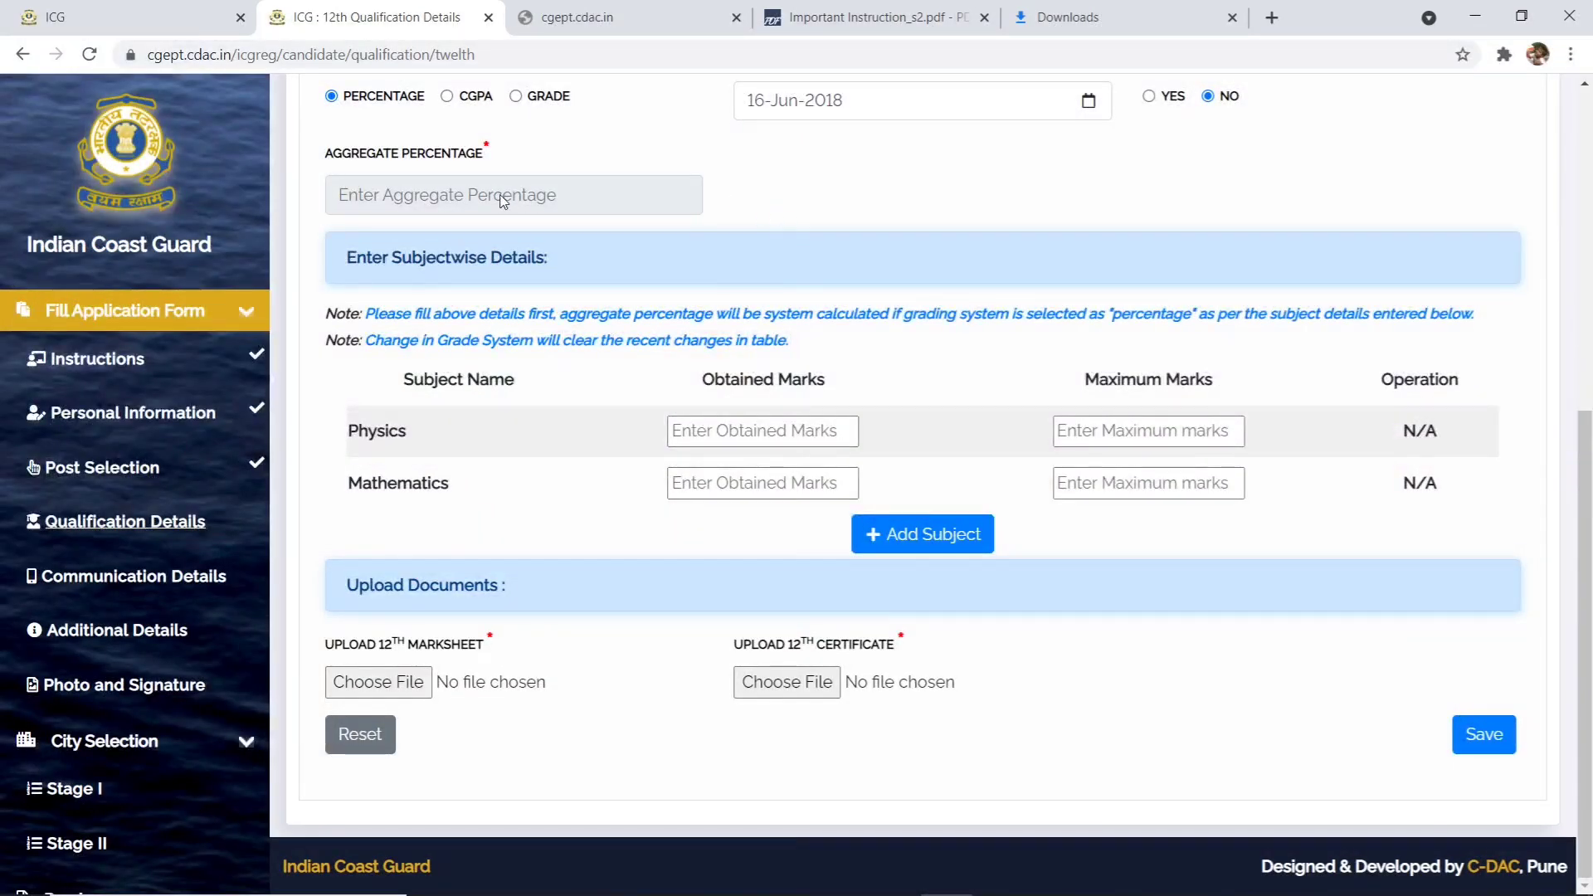
{"action": "left_click", "coordinate": [738, 430]}
{"action": "type", "text": "70"}
{"action": "left_click", "coordinate": [1129, 428]}
{"action": "type", "text": "100"}
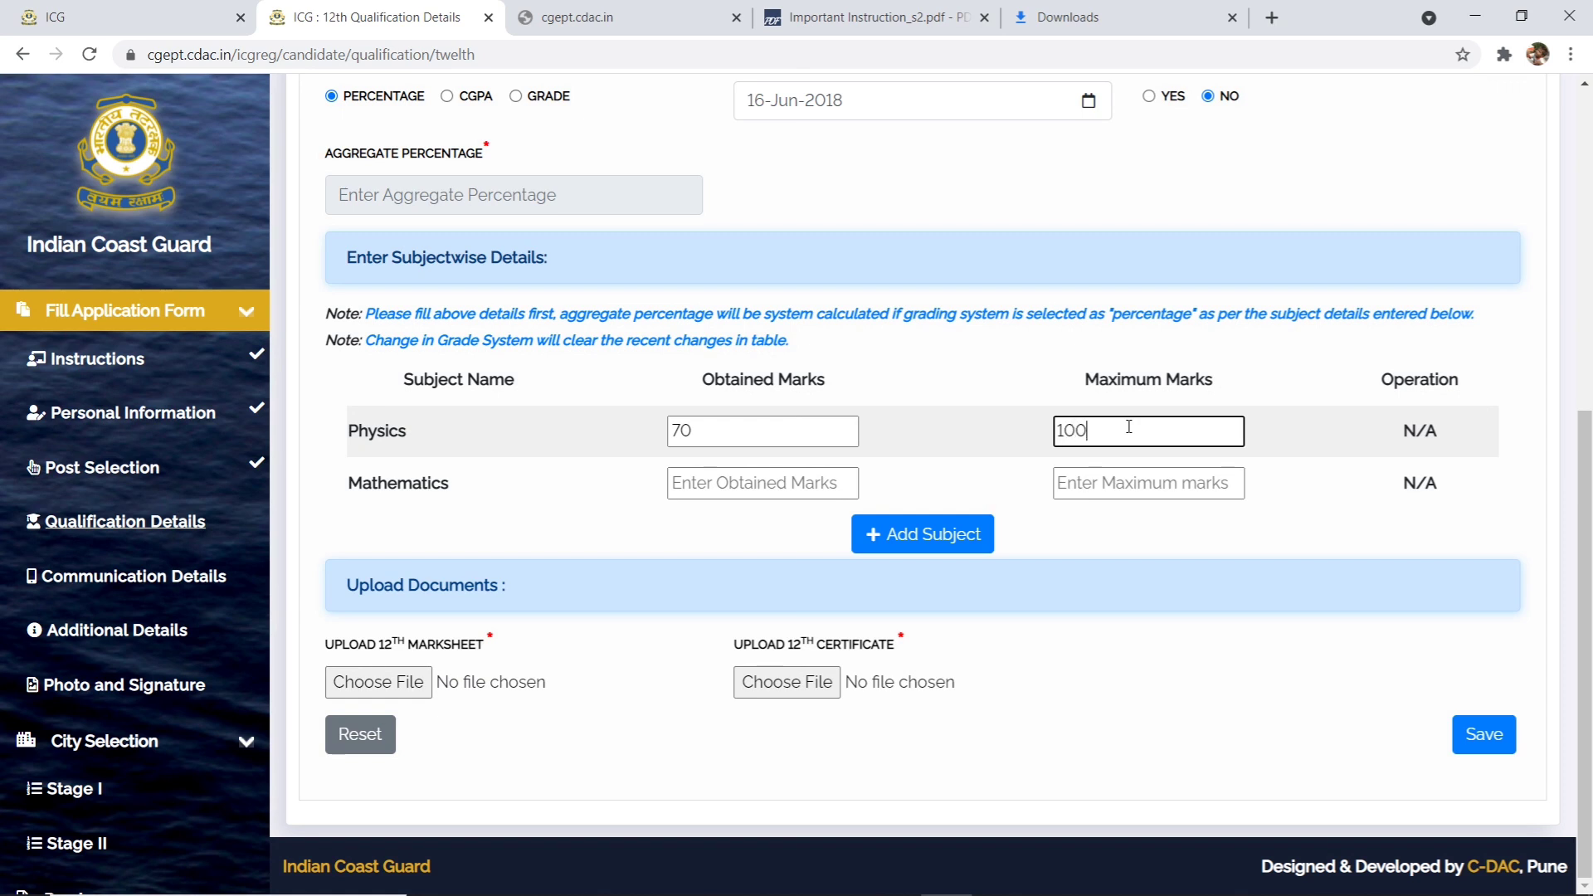
{"action": "left_click", "coordinate": [759, 484]}
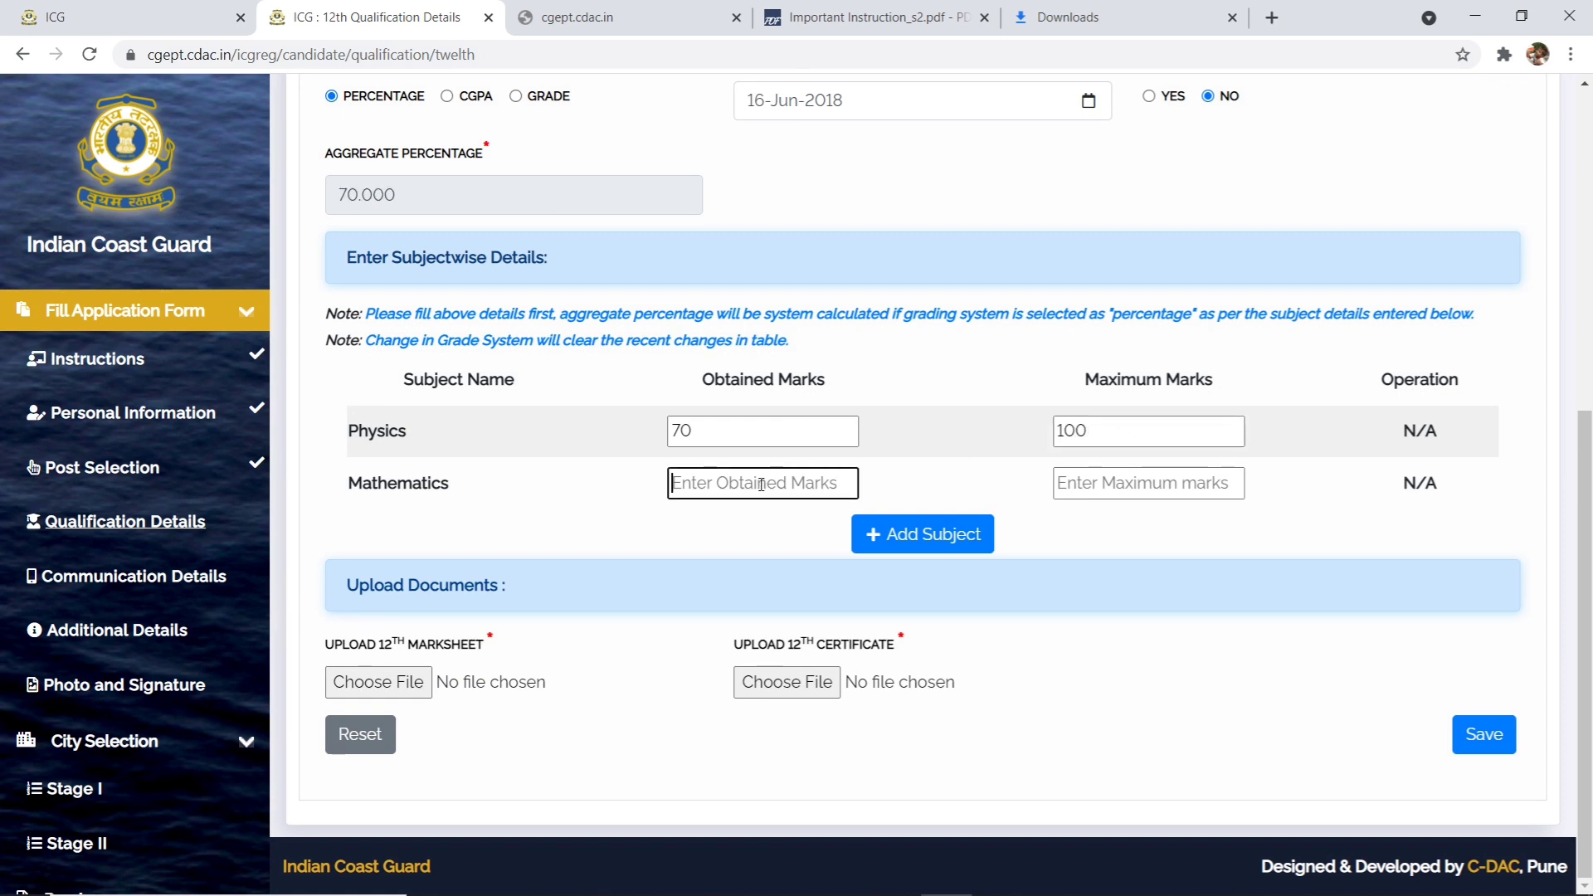
{"action": "type", "text": "75"}
{"action": "left_click", "coordinate": [1122, 481]}
{"action": "type", "text": "100"}
{"action": "left_click", "coordinate": [933, 534]}
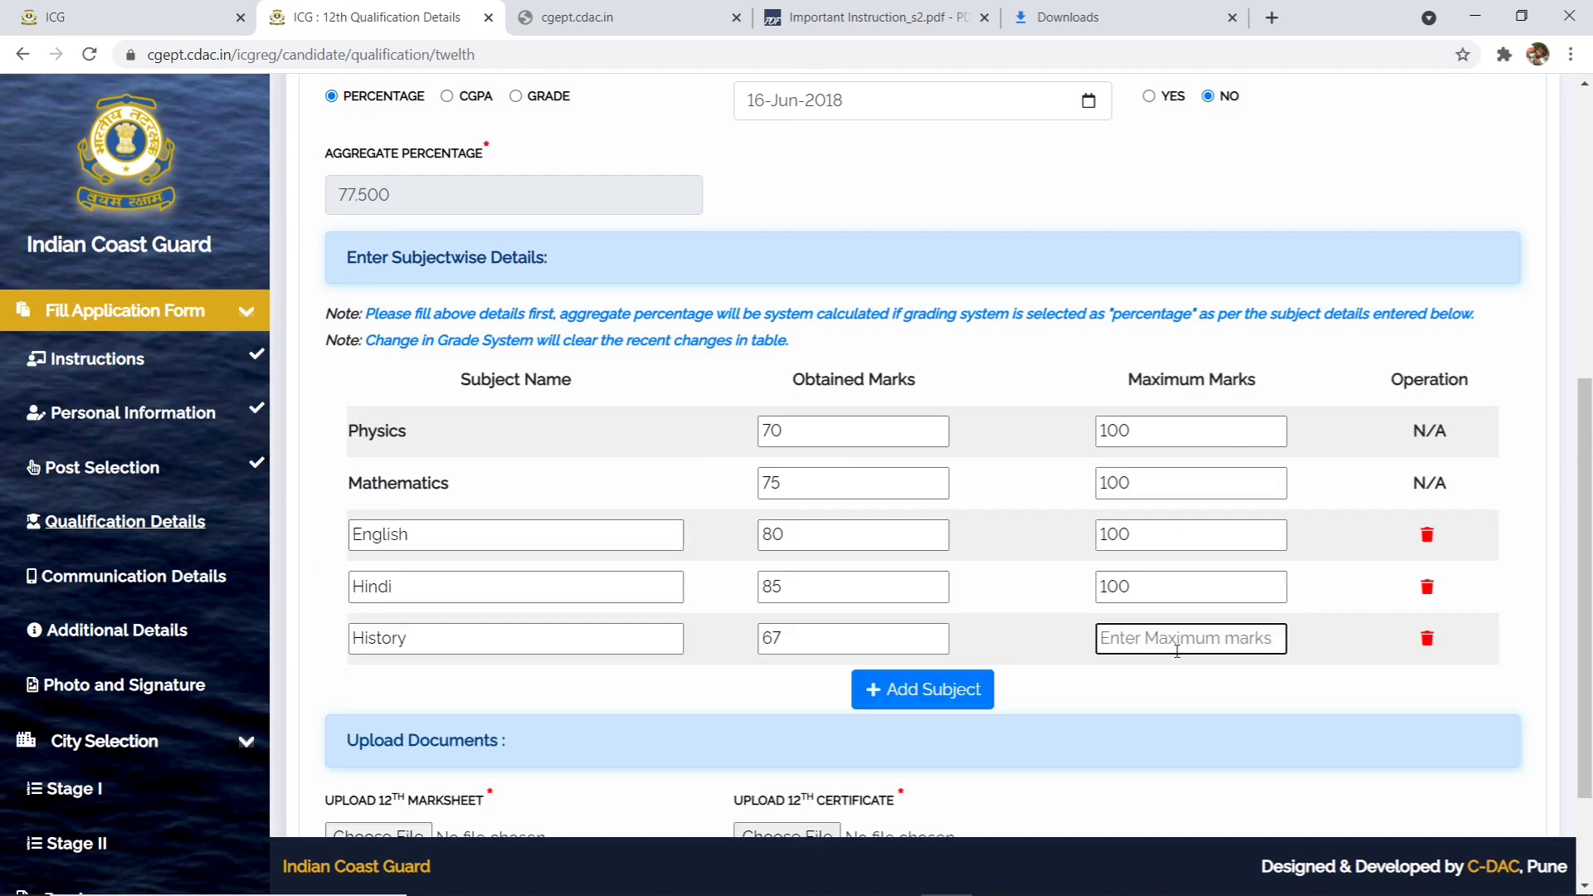
{"action": "type", "text": "100"}
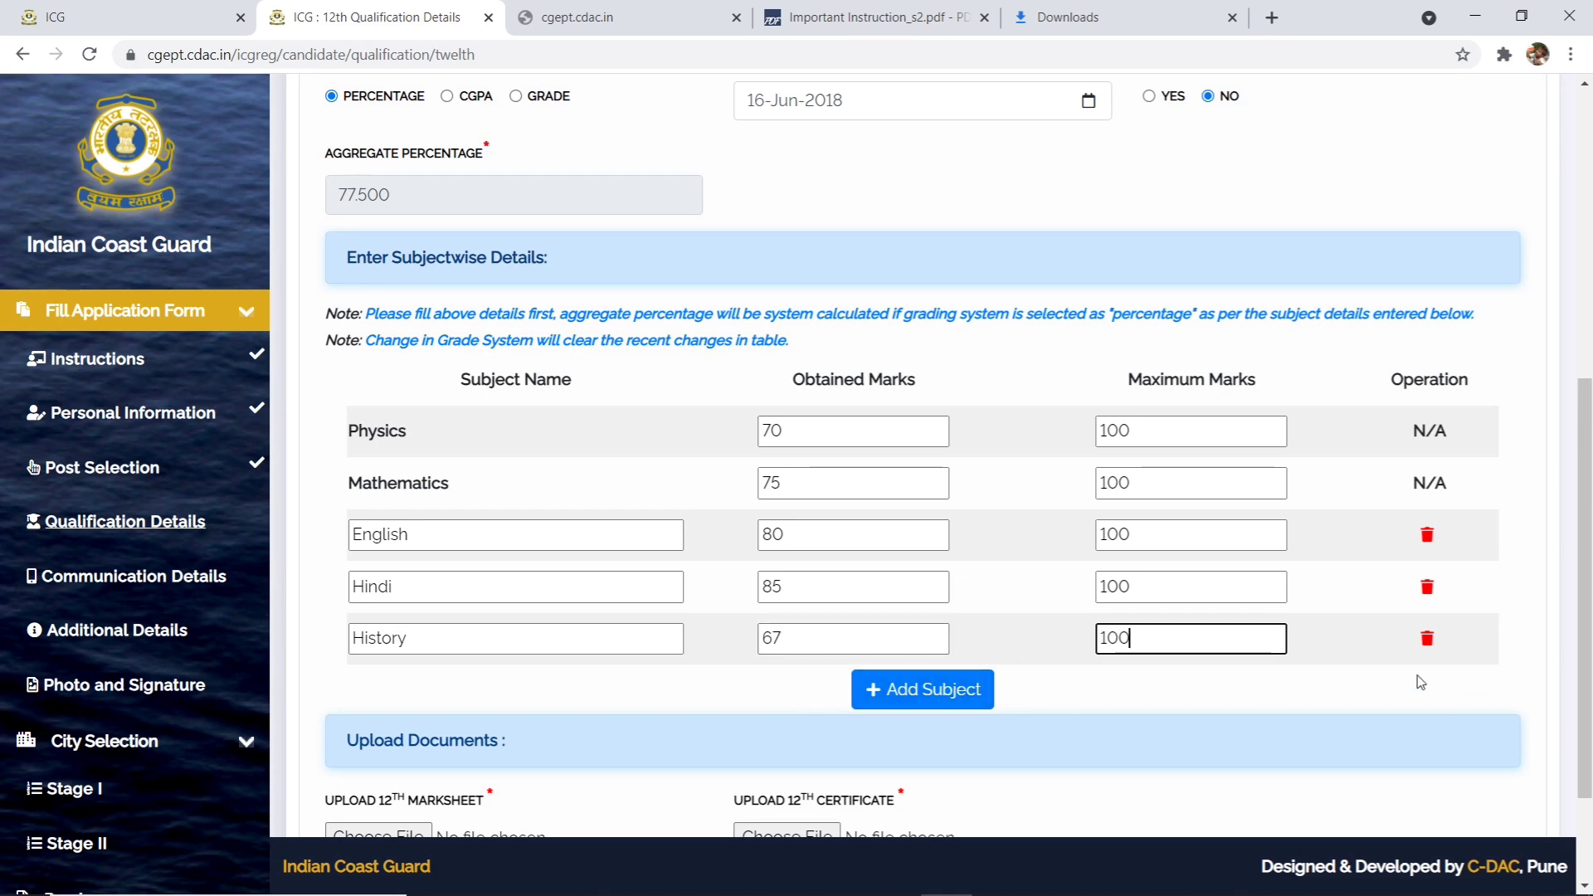
{"action": "scroll", "coordinate": [1350, 681], "scroll_direction": "down", "scroll_amount": 2}
- Attach COASTGUARD.pdf as both the 12th marksheet and the 12th certificate
{"action": "left_click", "coordinate": [593, 552]}
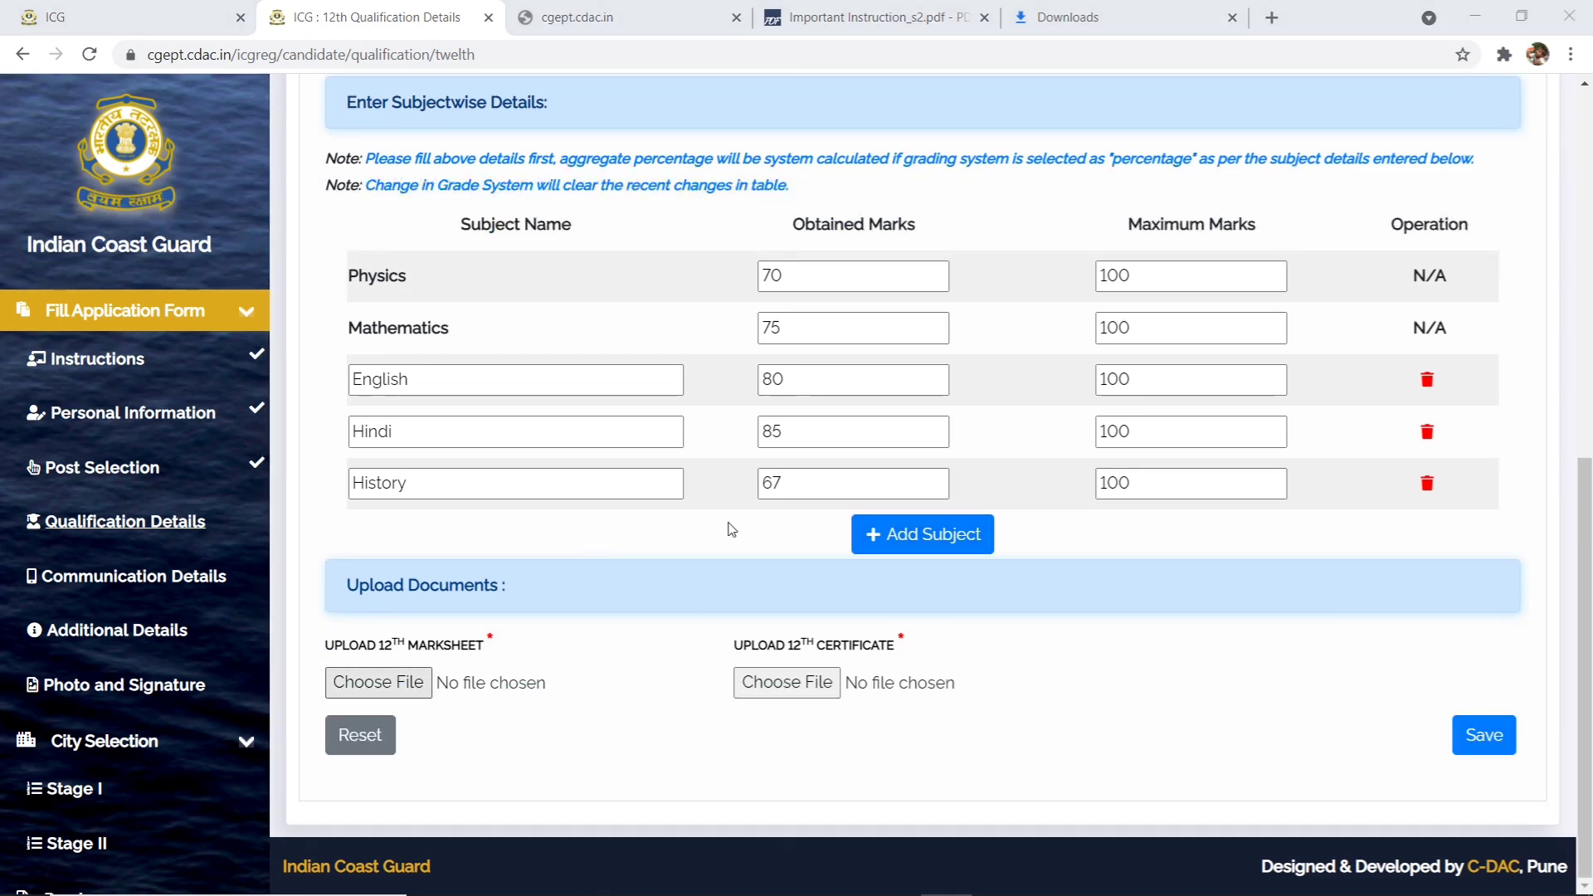
{"action": "left_click", "coordinate": [378, 682]}
{"action": "left_click", "coordinate": [515, 353]}
{"action": "left_click", "coordinate": [632, 465]}
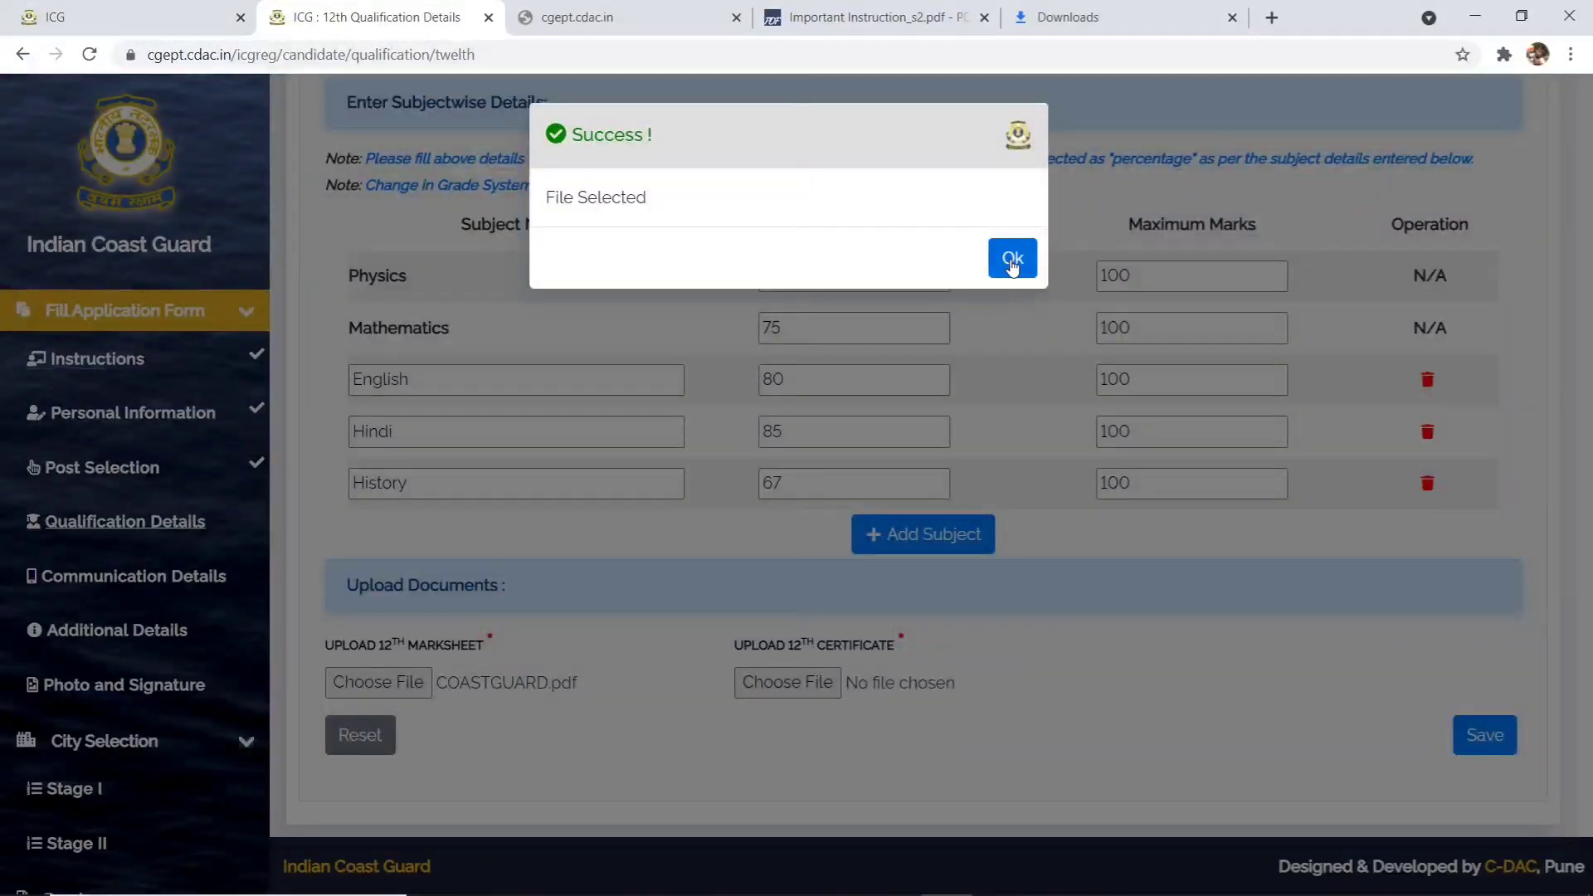
{"action": "left_click", "coordinate": [1012, 259]}
{"action": "left_click", "coordinate": [788, 682]}
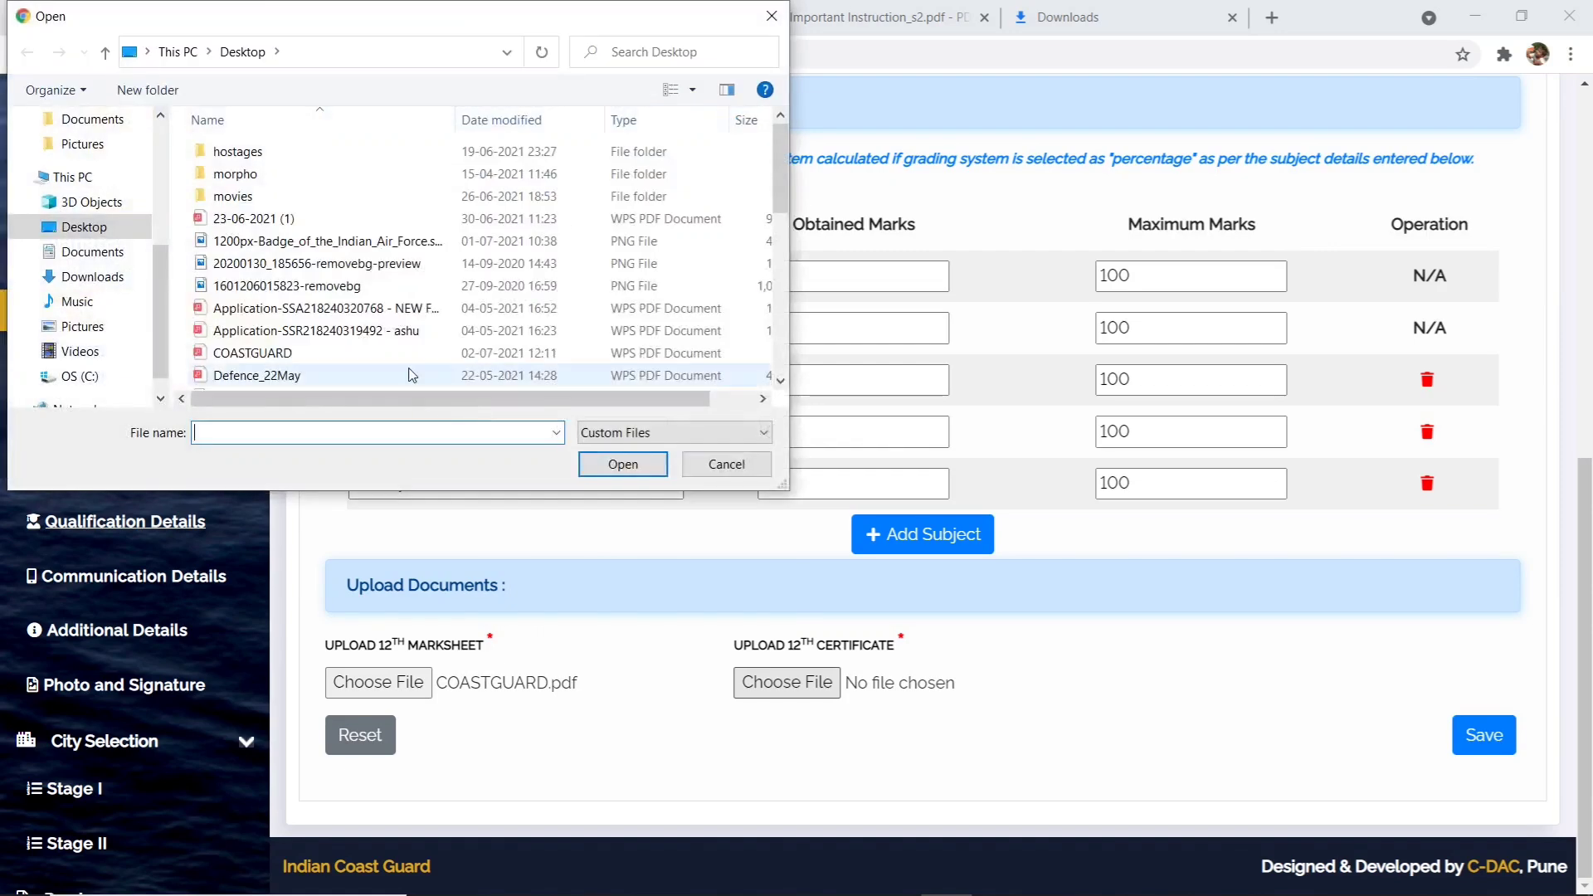
{"action": "left_click", "coordinate": [419, 352]}
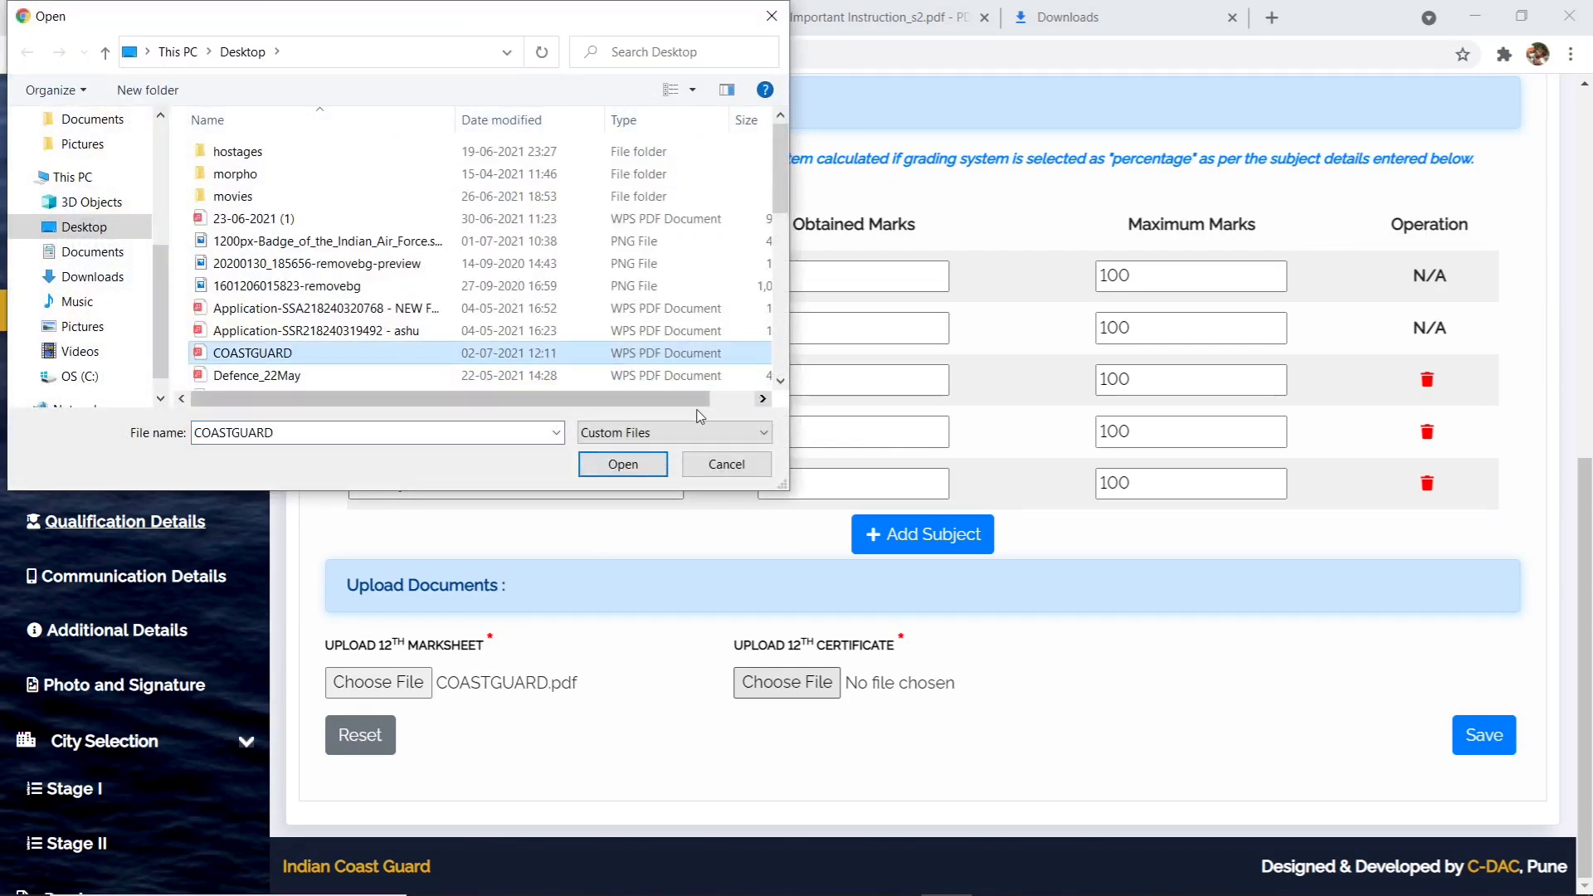
{"action": "left_click", "coordinate": [632, 465]}
{"action": "left_click", "coordinate": [998, 273]}
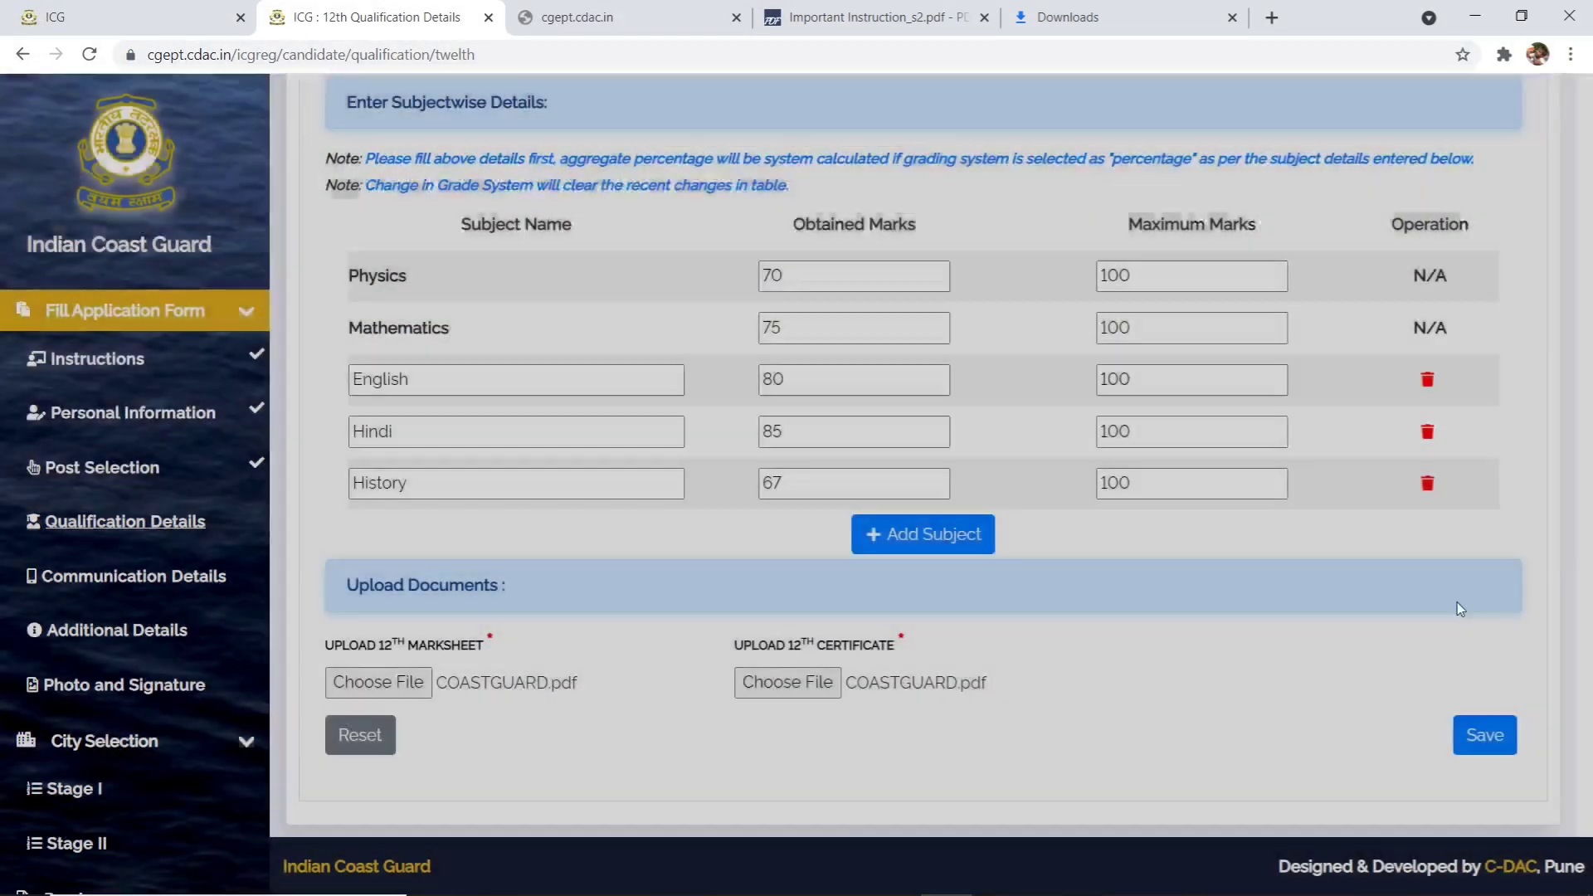
- Save the 12th qualification details, giving aggregate 75.400
{"action": "left_click", "coordinate": [1475, 735]}
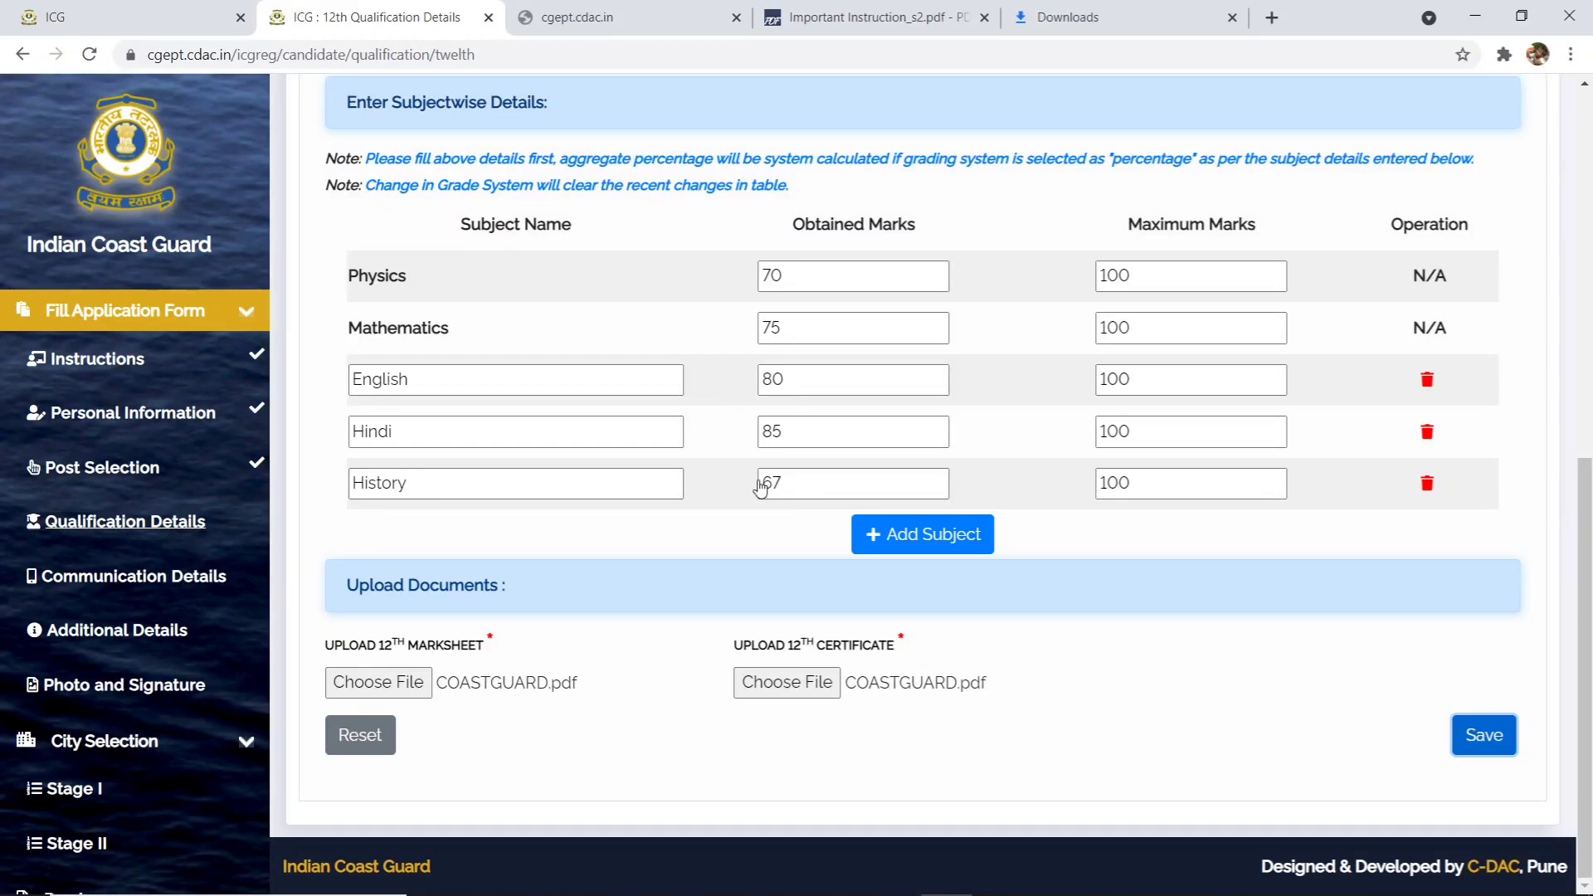
{"action": "left_click", "coordinate": [1494, 736]}
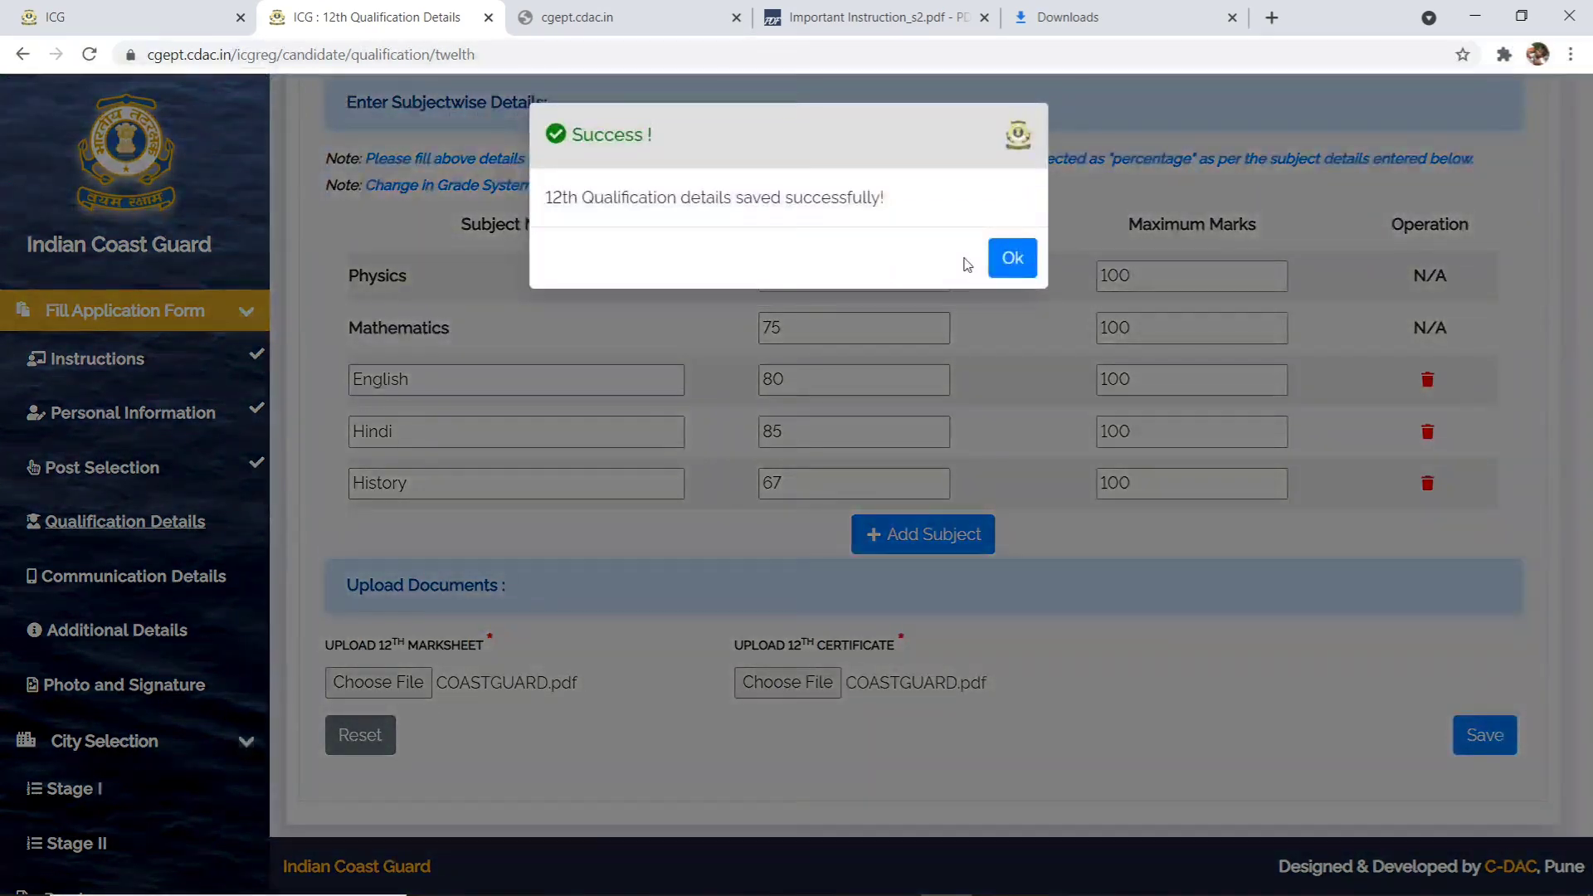
{"action": "left_click", "coordinate": [1013, 258]}
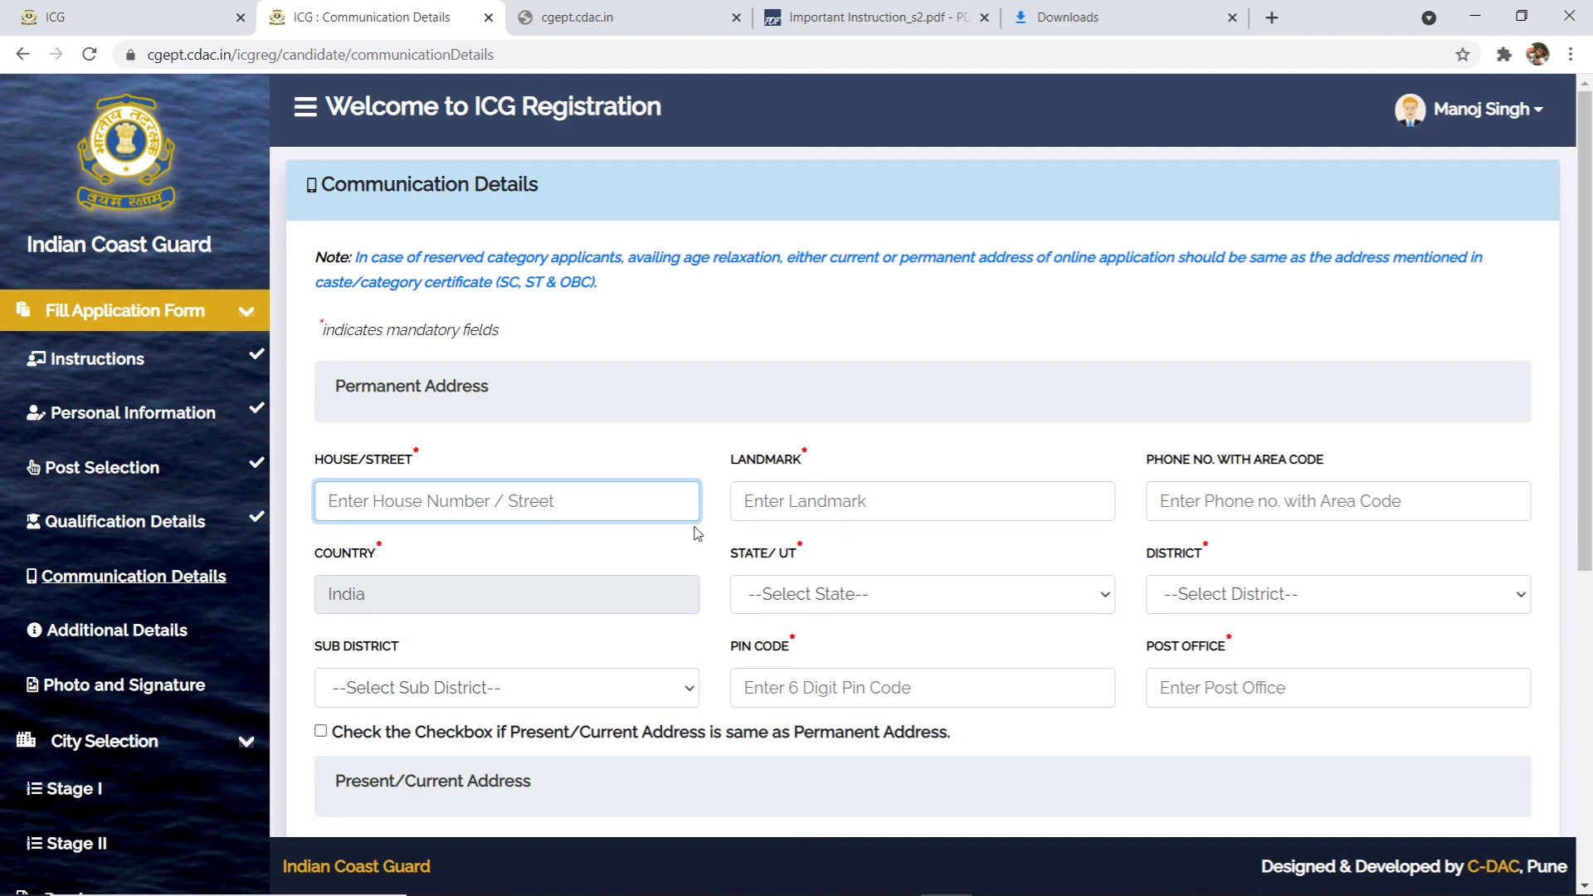
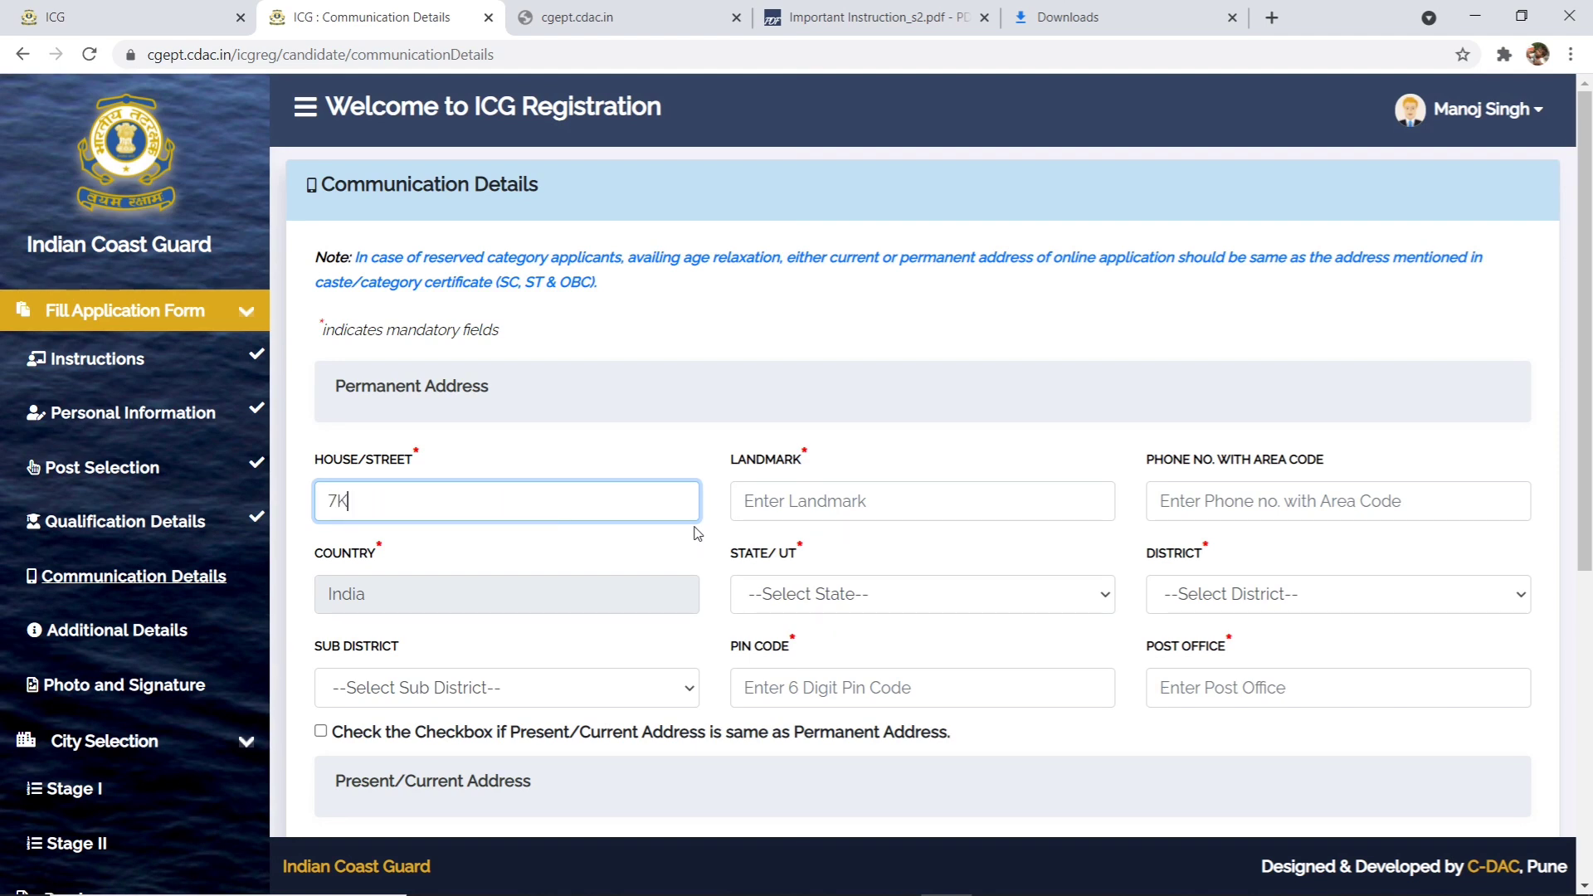
- Fill in the house number and landmark of the permanent address
{"action": "left_click", "coordinate": [799, 491]}
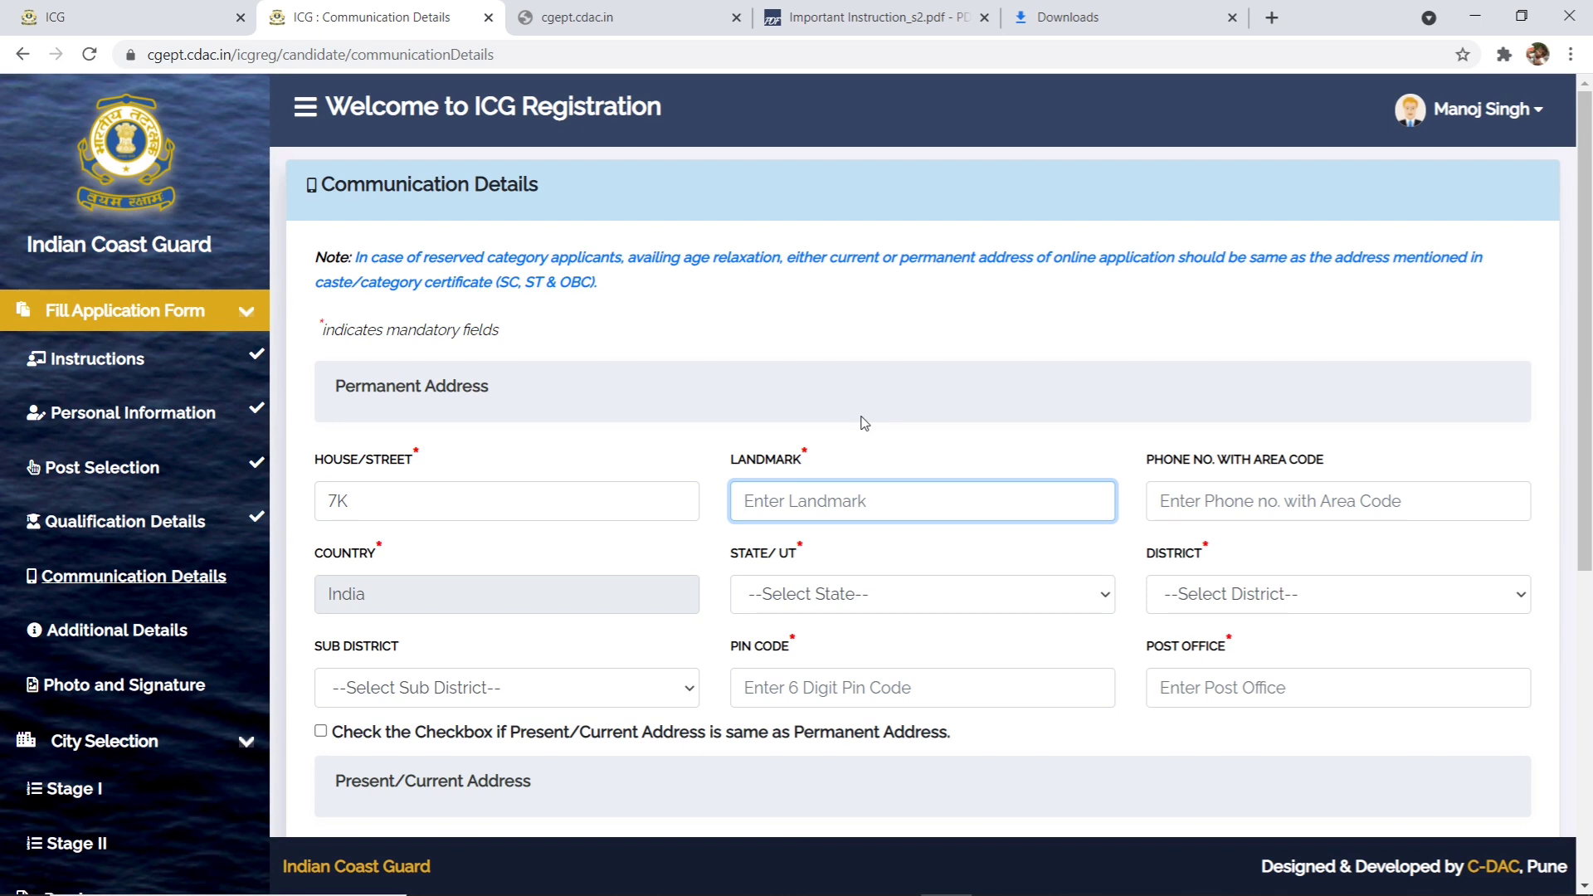
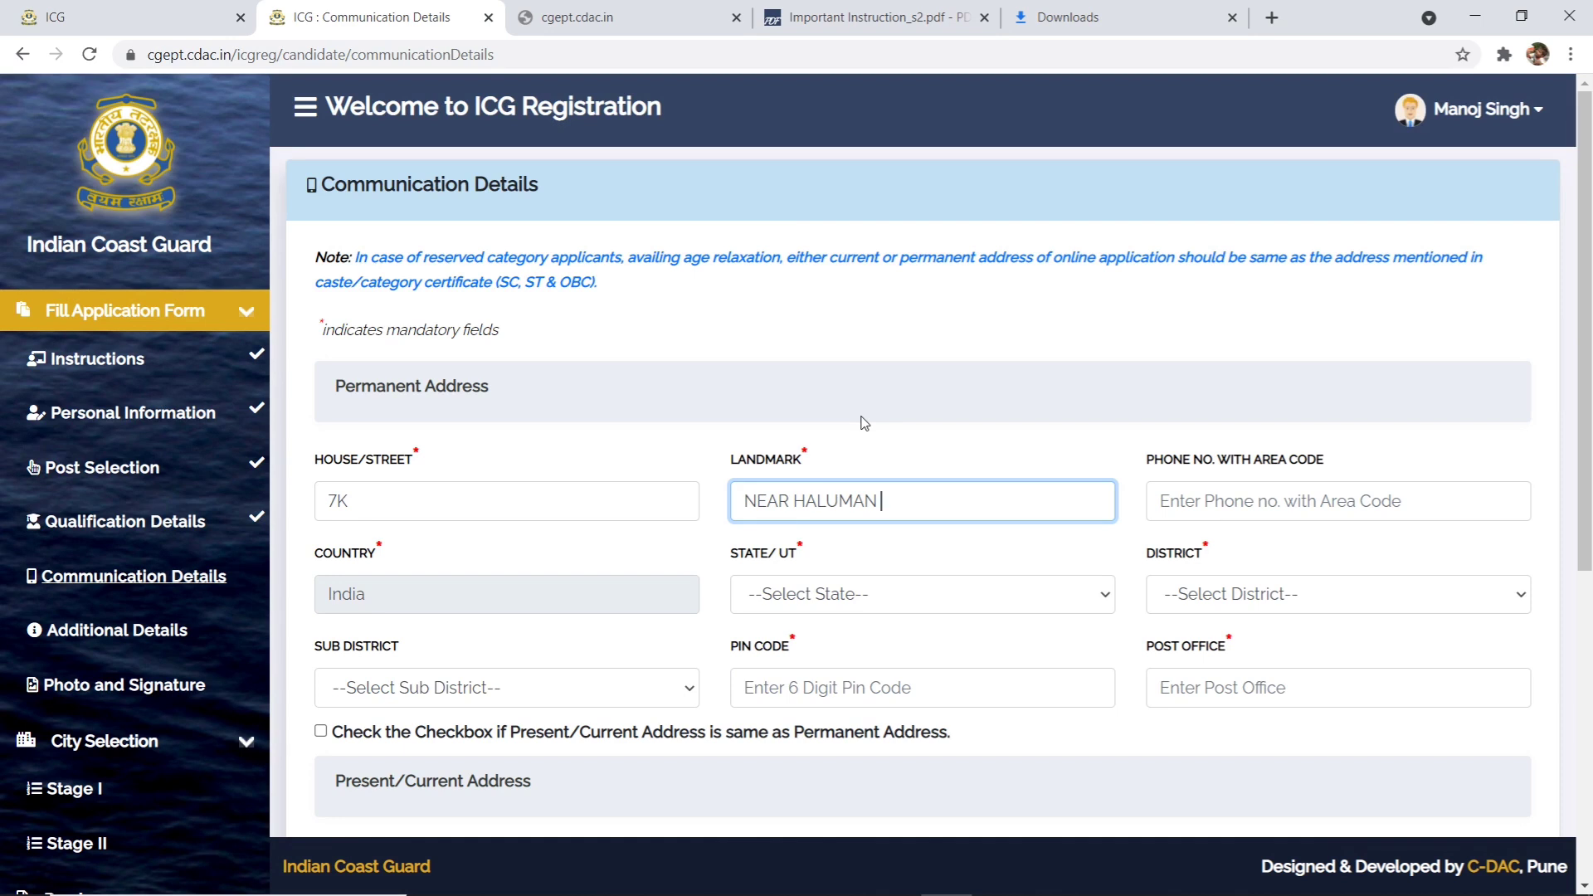
{"action": "left_click", "coordinate": [1300, 505]}
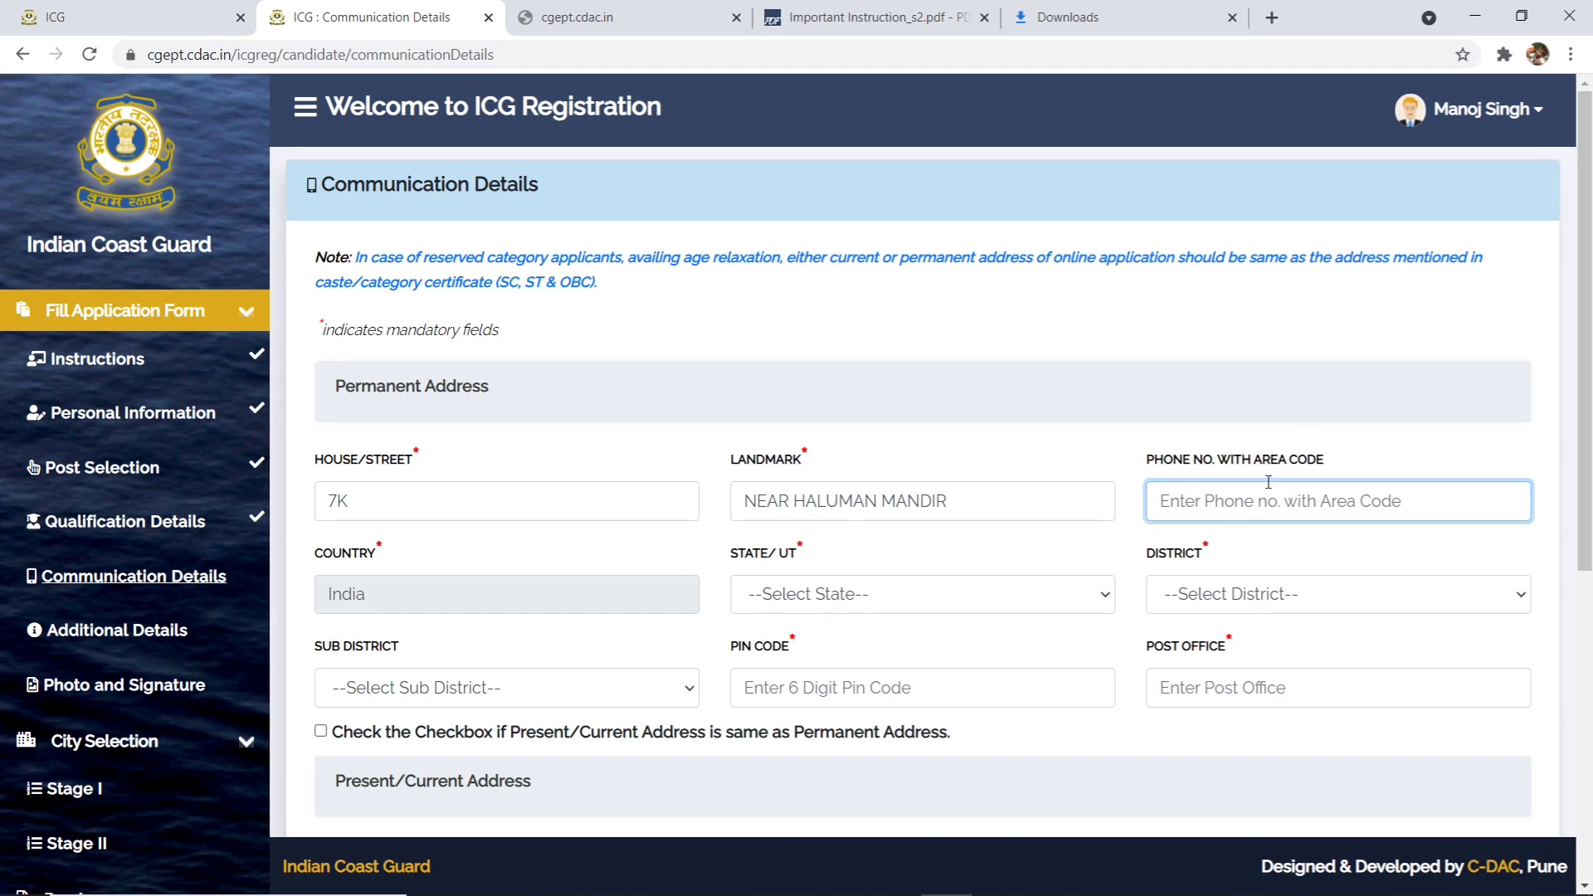
- Choose state Uttar Pradesh, district Kasganj and sub-district Sahawar
{"action": "left_click", "coordinate": [776, 594]}
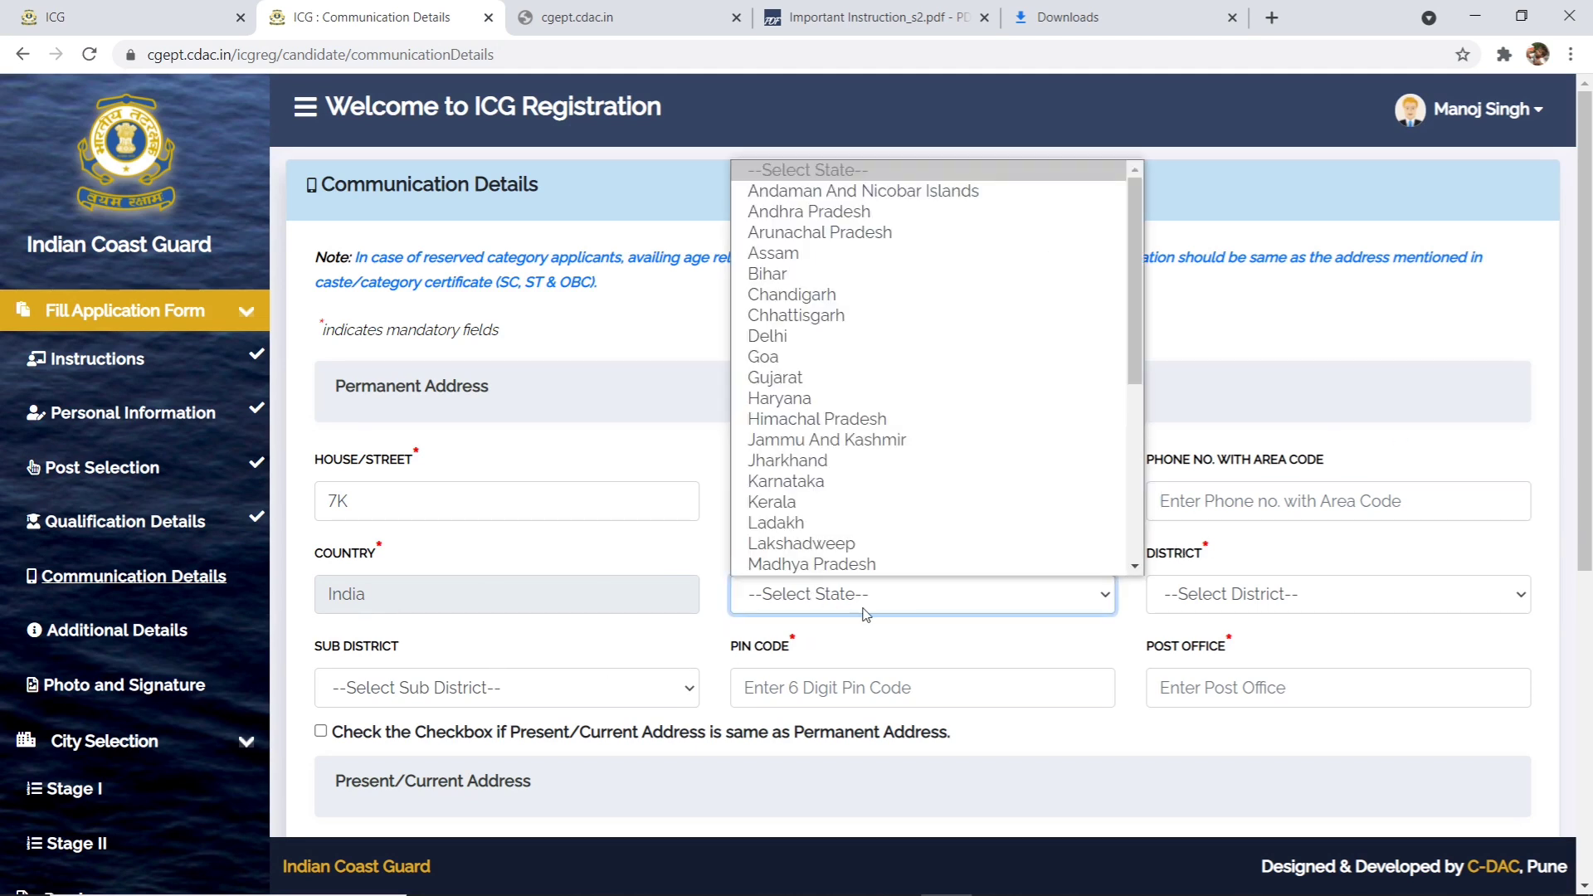
{"action": "scroll", "coordinate": [903, 411], "scroll_direction": "down", "scroll_amount": 5}
{"action": "left_click", "coordinate": [1205, 571]}
{"action": "left_click", "coordinate": [1210, 591]}
{"action": "left_click", "coordinate": [1229, 487]}
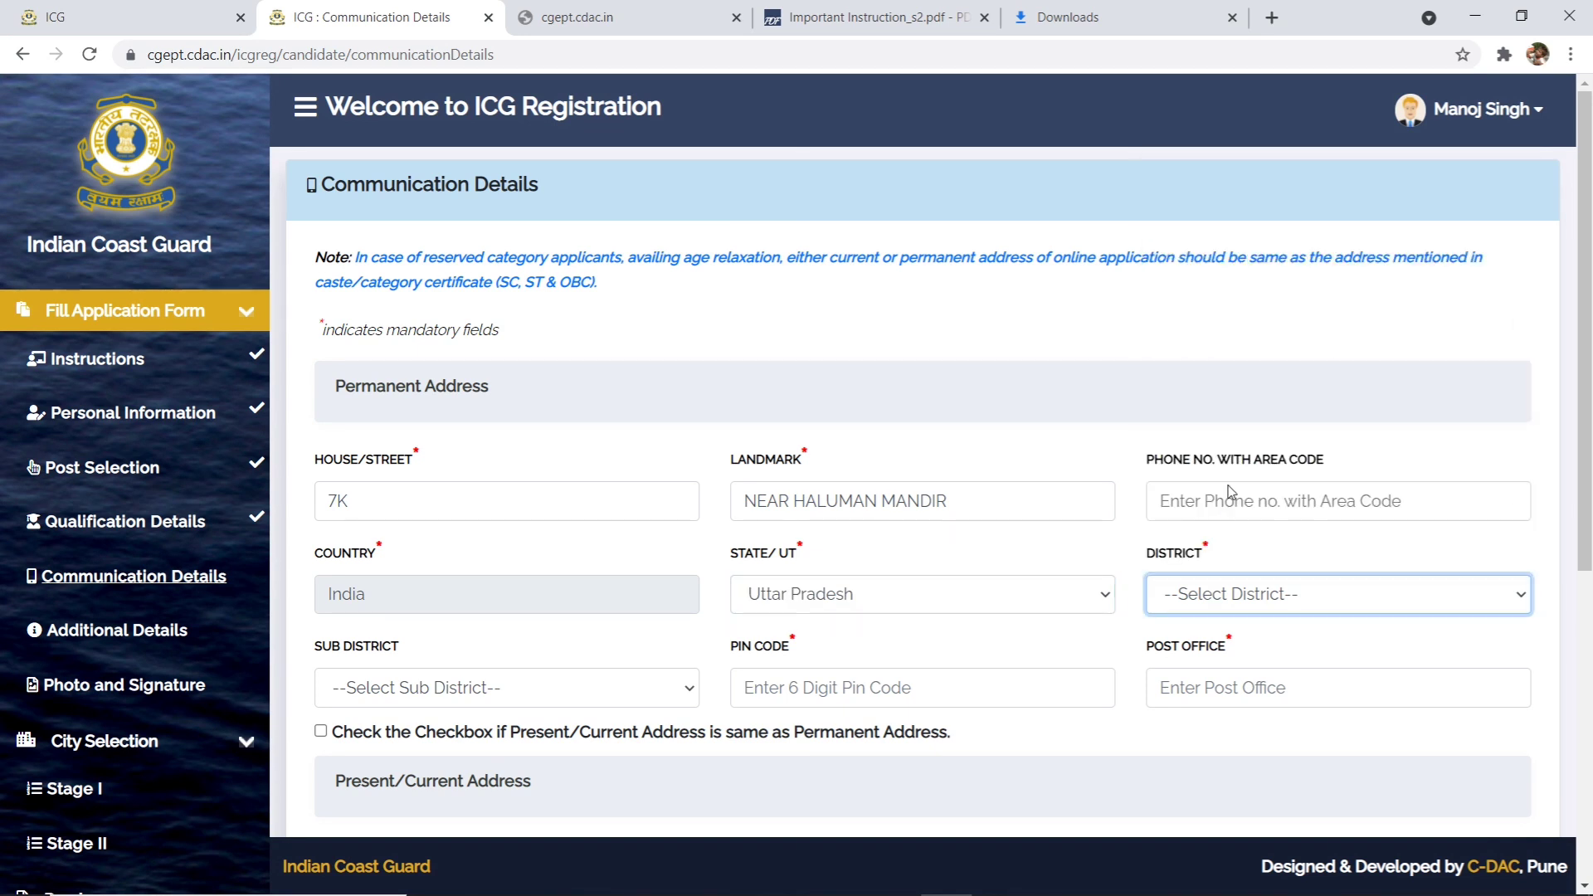
{"action": "left_click", "coordinate": [509, 686]}
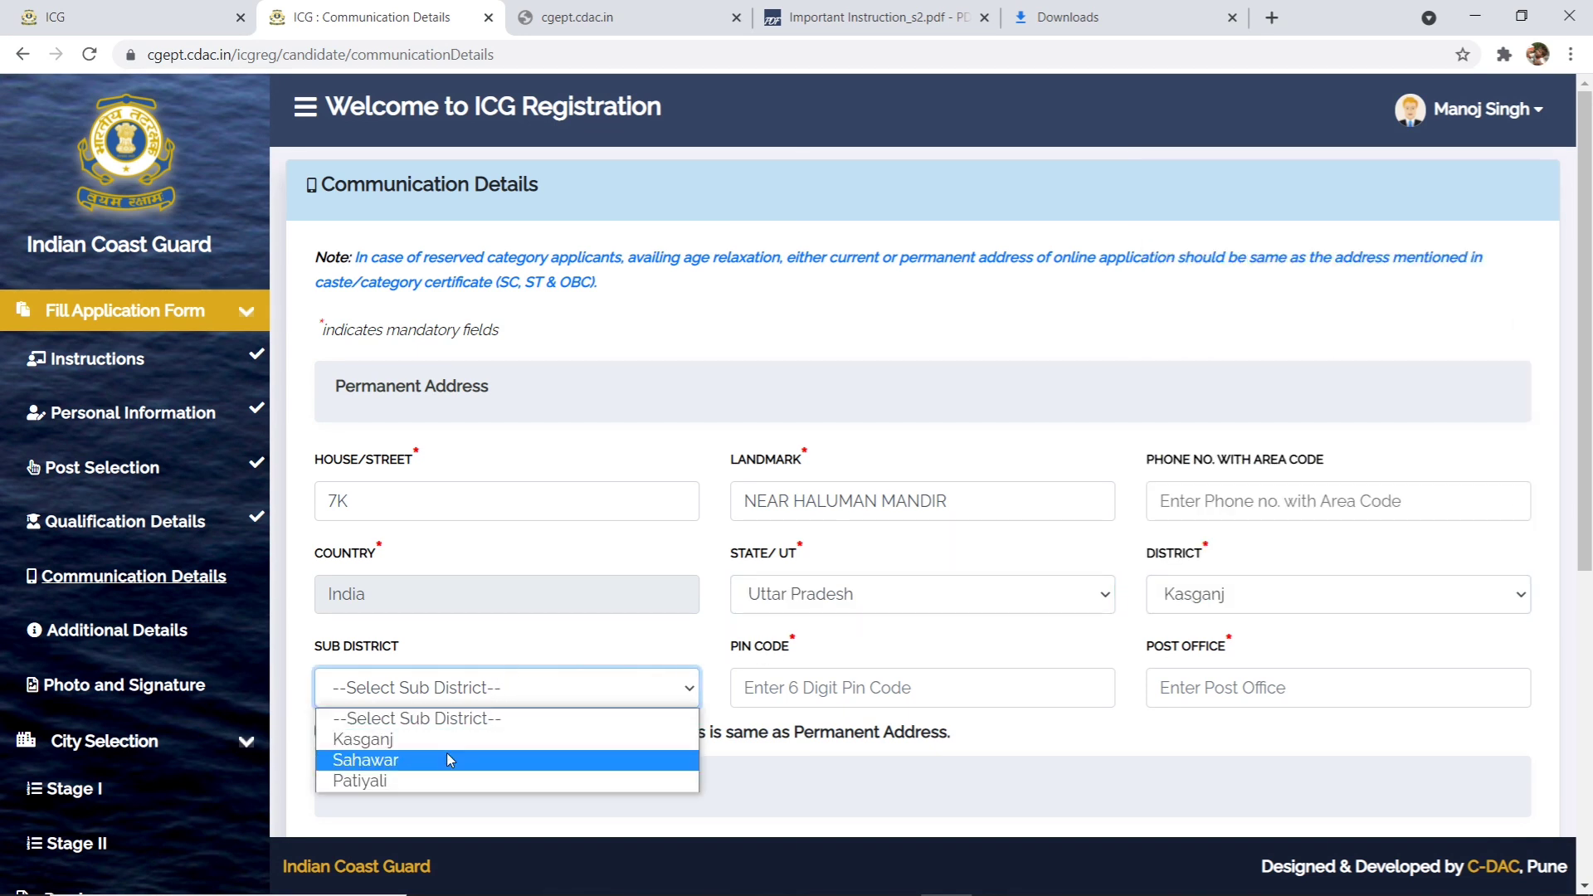
{"action": "left_click", "coordinate": [496, 759]}
- Enter the PIN code and post office, and mark the present address same as permanent
{"action": "left_click", "coordinate": [819, 693]}
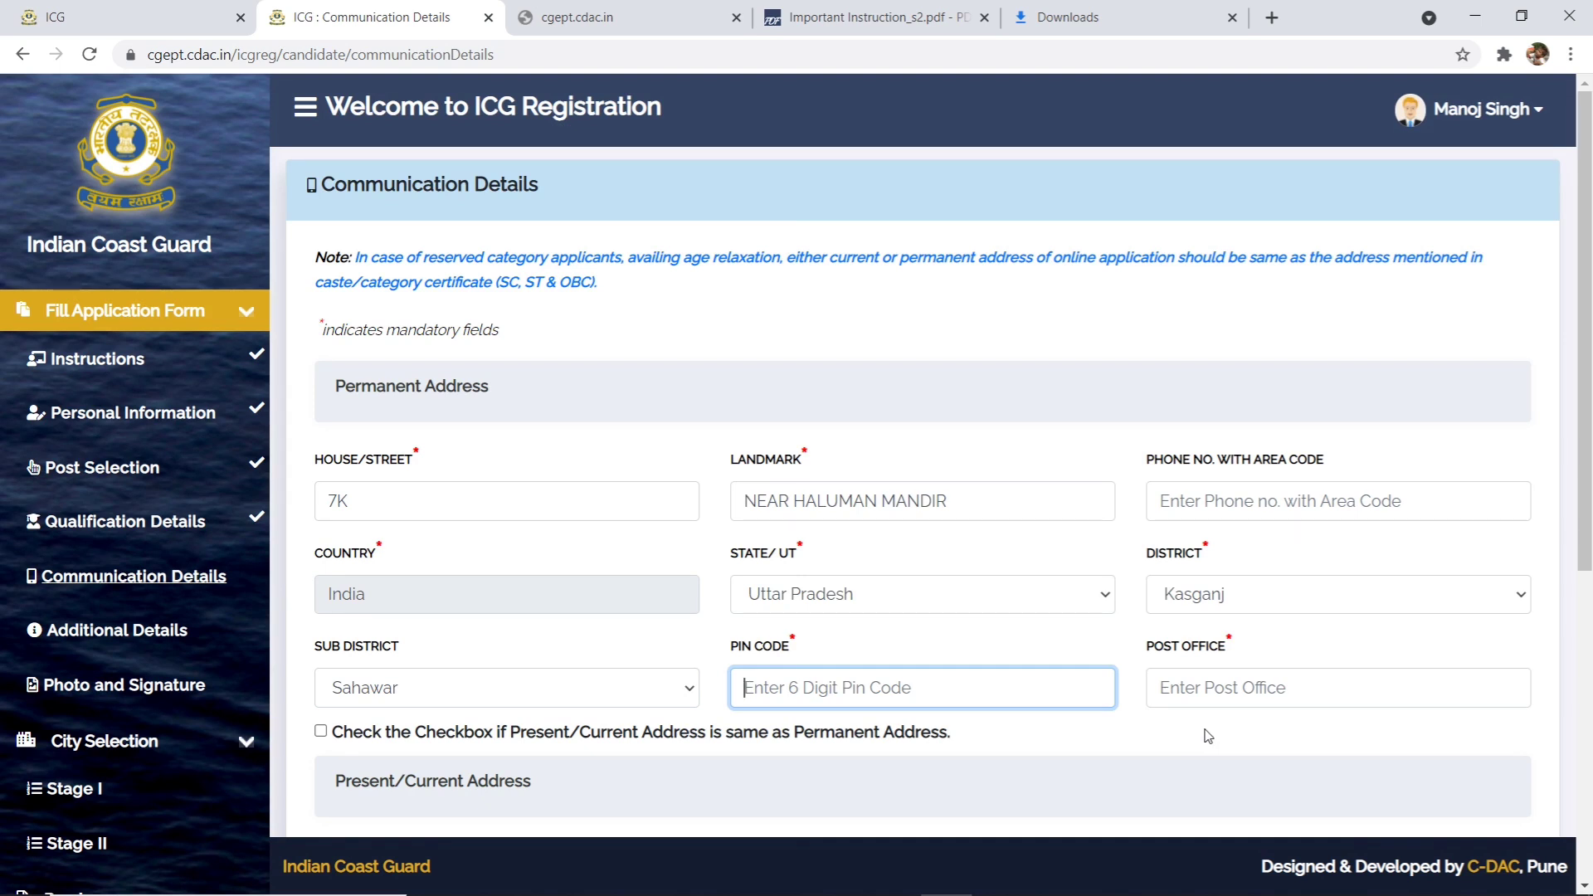
{"action": "type", "text": "475985"}
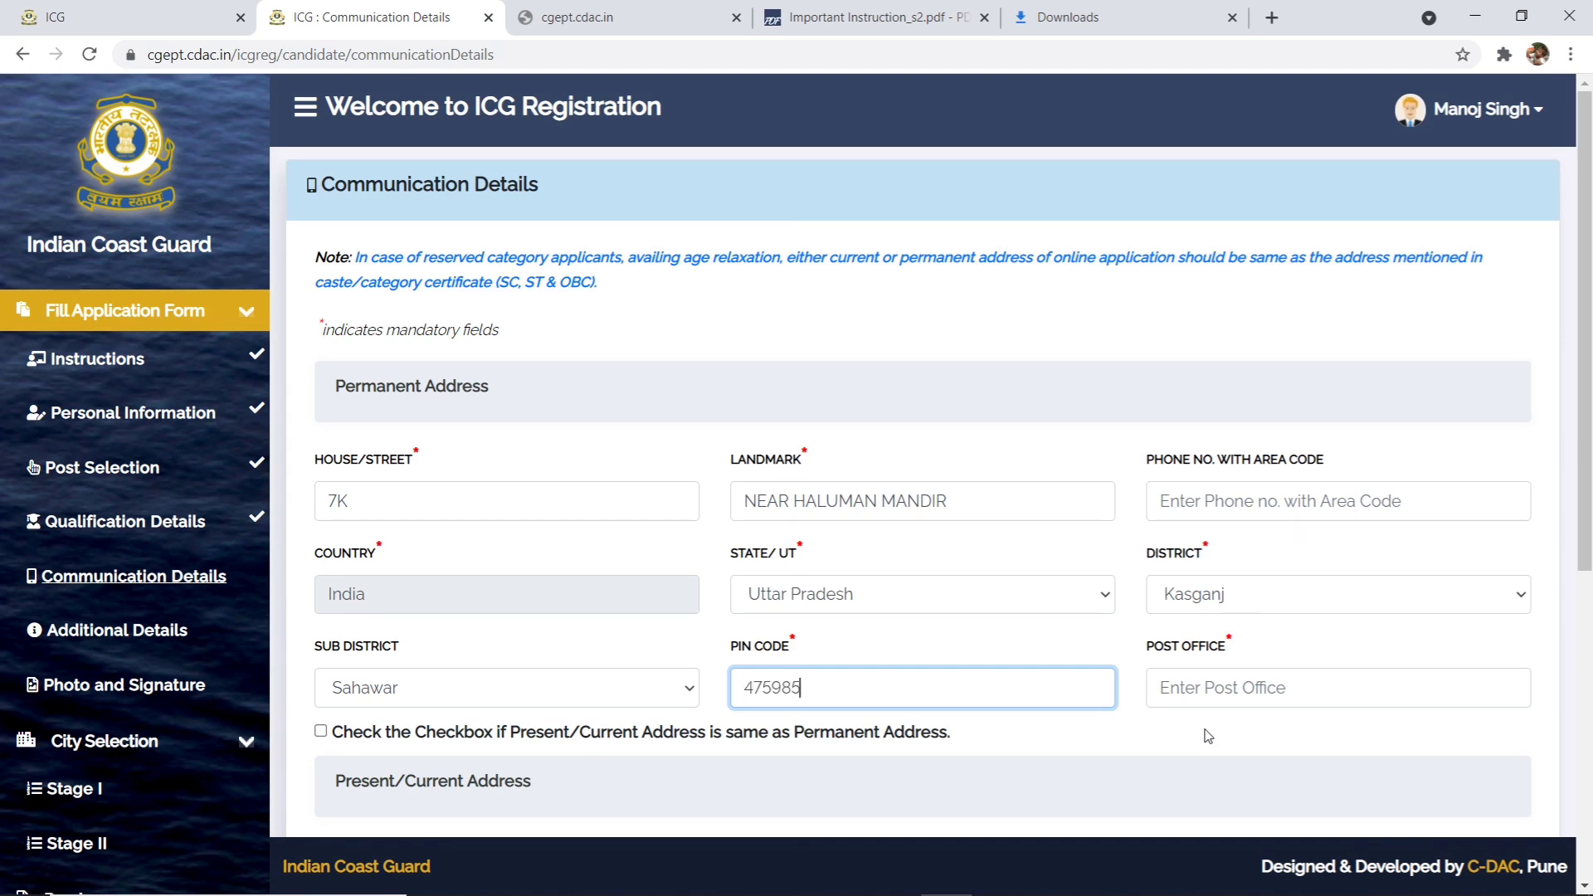
{"action": "left_click", "coordinate": [1224, 690]}
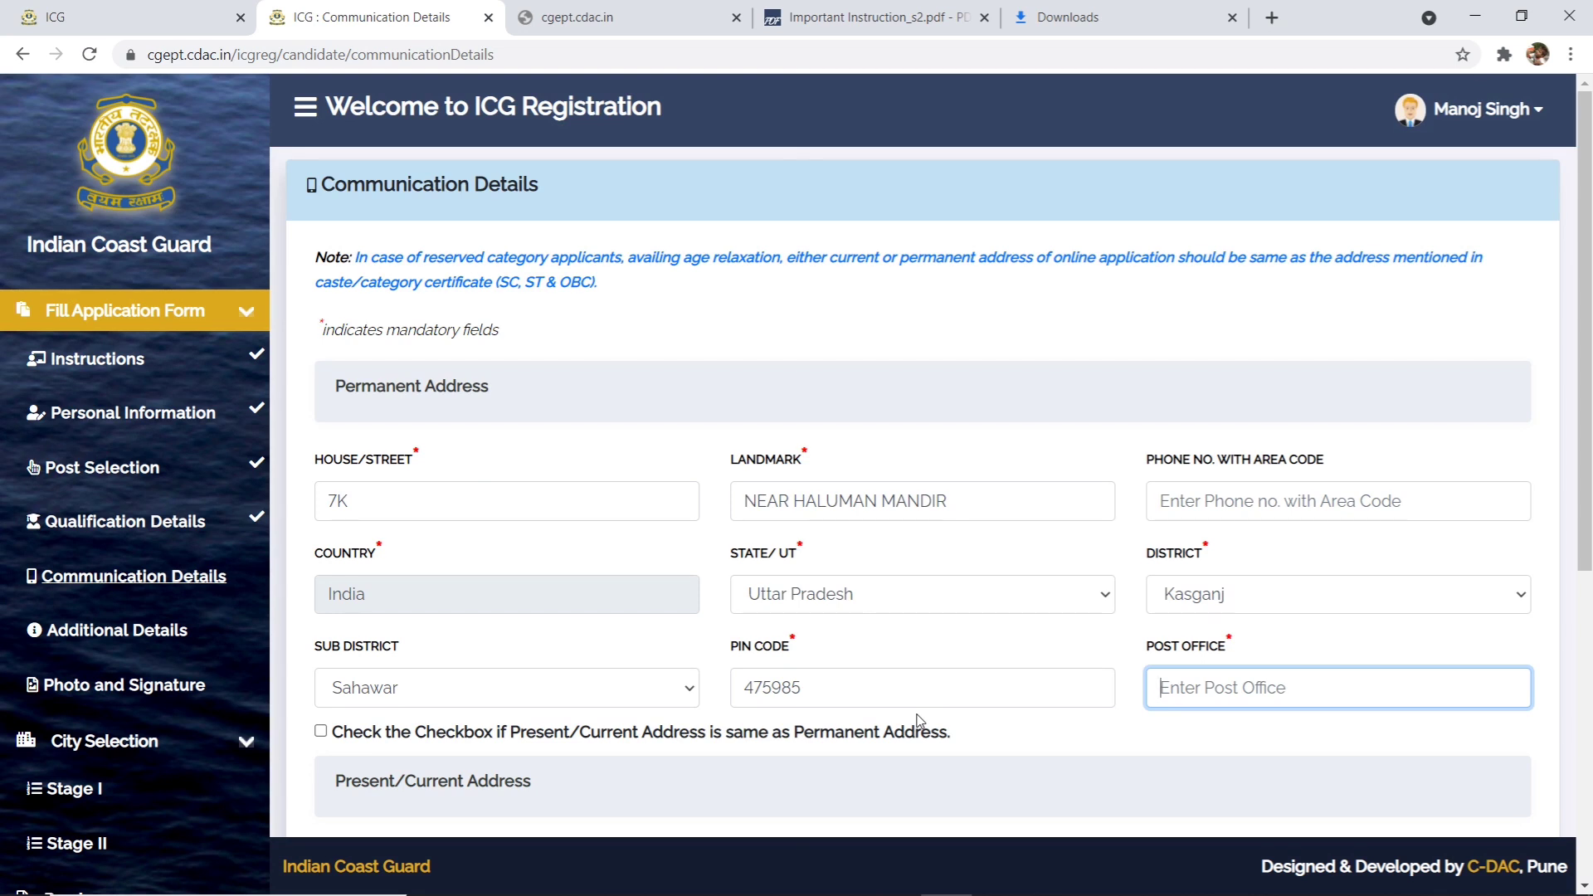
{"action": "type", "text": "KUXHZSH"}
{"action": "left_click", "coordinate": [381, 730]}
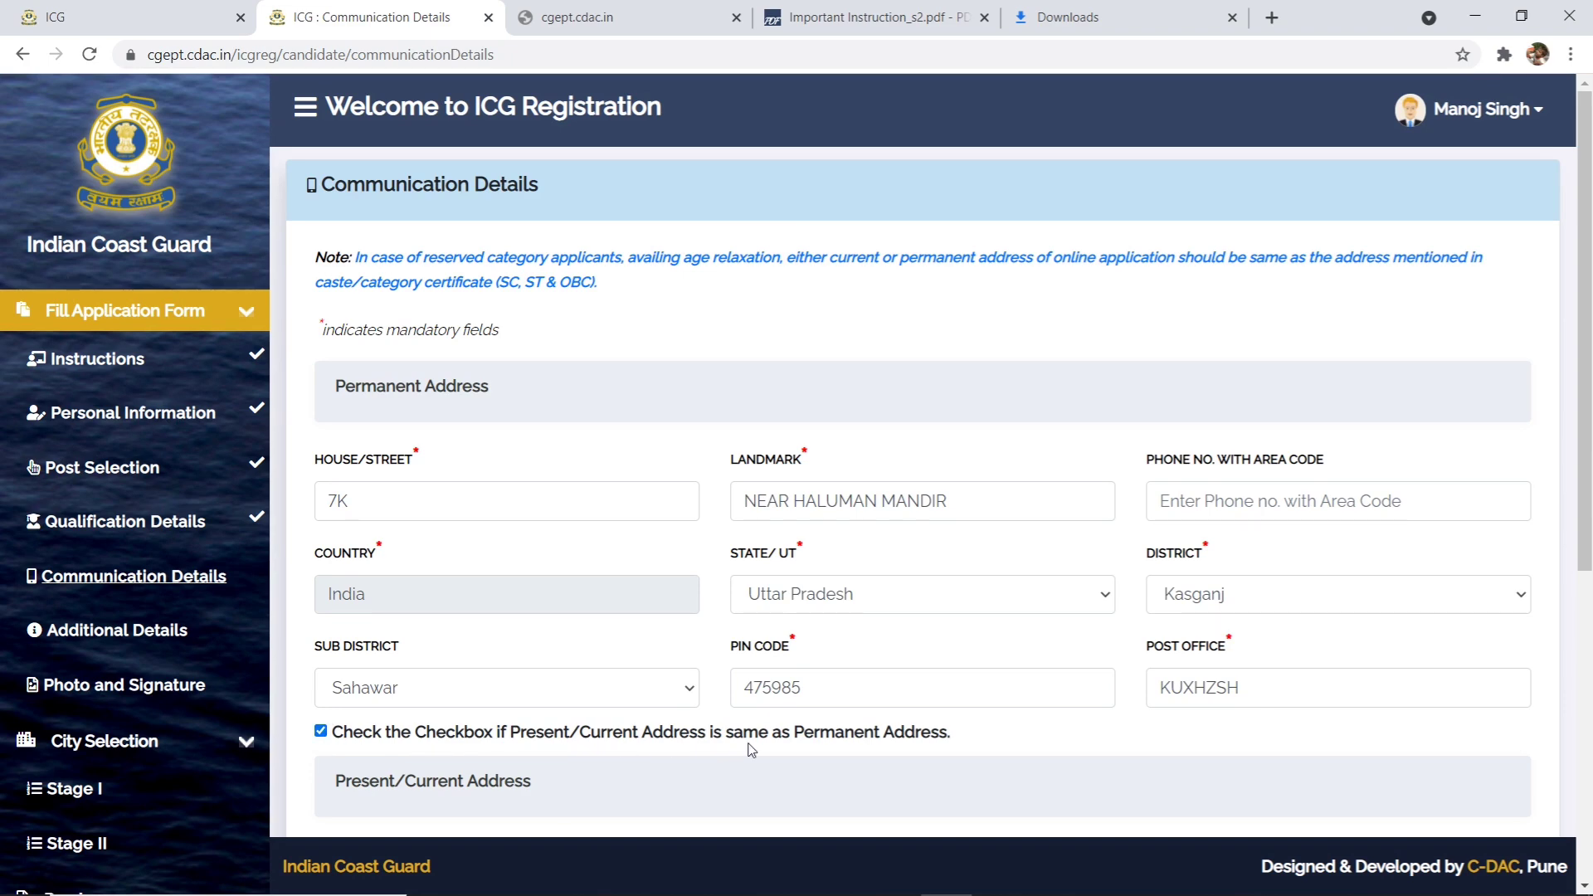
- Pick Uttar Pradesh as domicile state and save the communication details
{"action": "scroll", "coordinate": [717, 740], "scroll_direction": "down", "scroll_amount": 5}
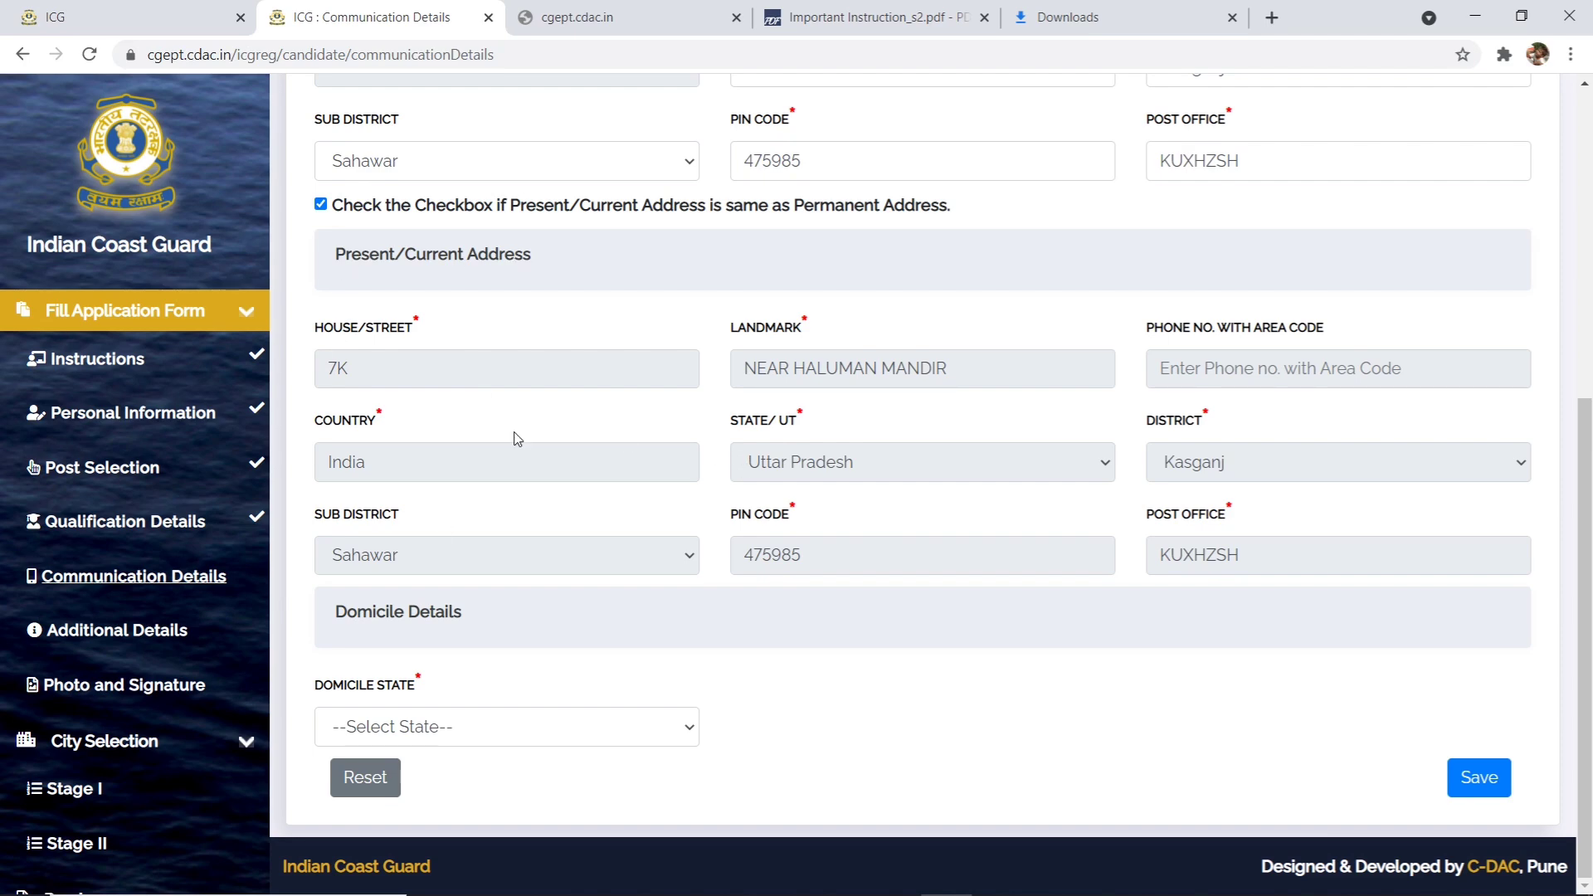
{"action": "scroll", "coordinate": [515, 396], "scroll_direction": "up", "scroll_amount": 5}
{"action": "scroll", "coordinate": [456, 484], "scroll_direction": "down", "scroll_amount": 5}
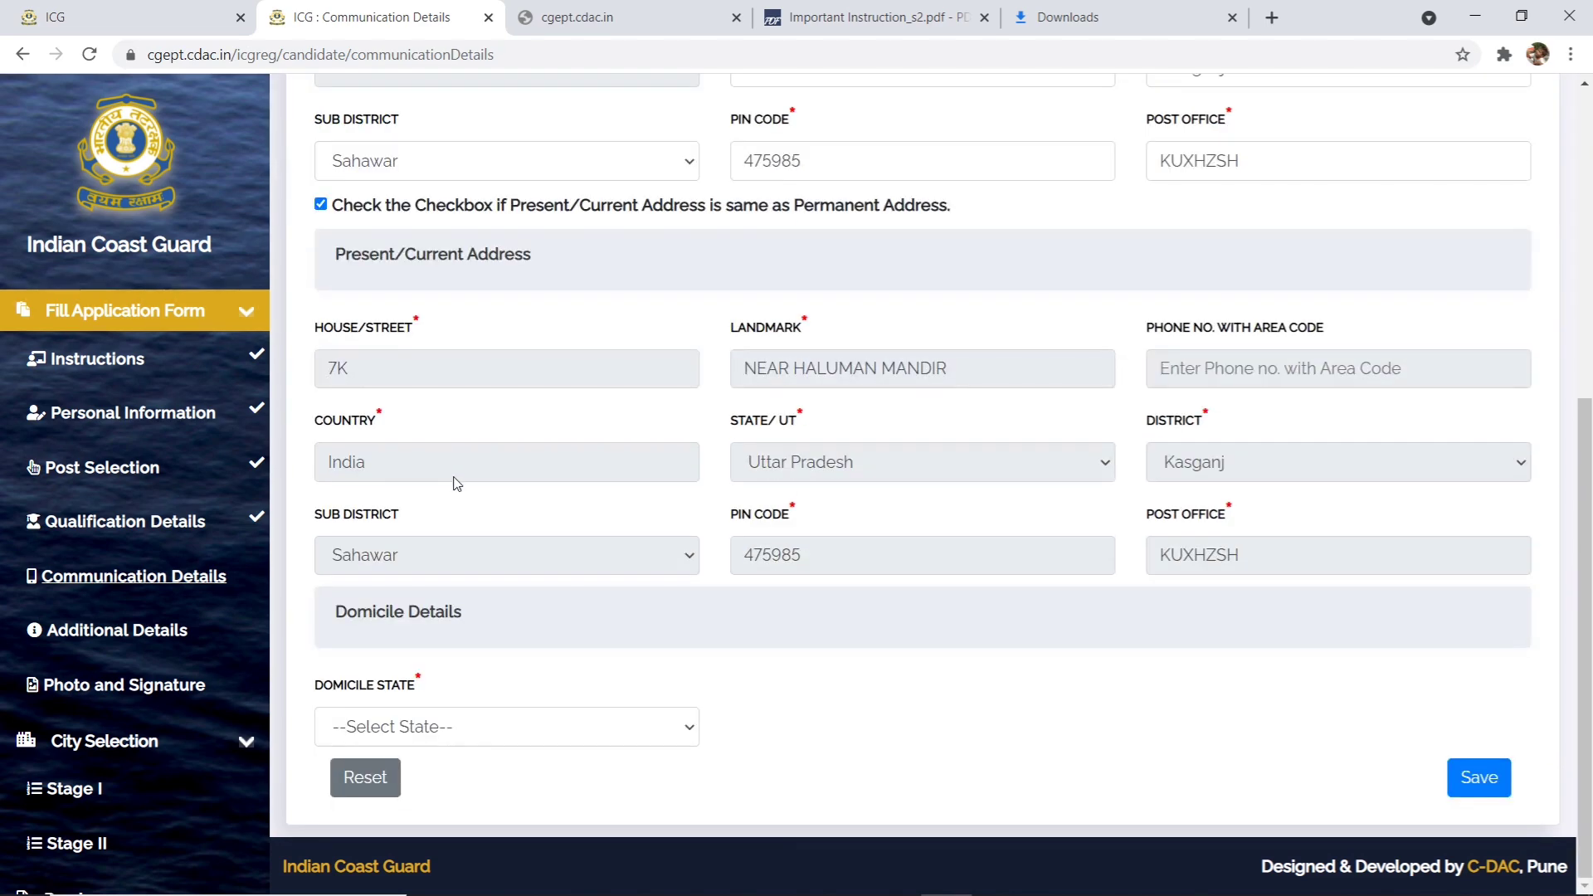
{"action": "left_click", "coordinate": [436, 741]}
{"action": "scroll", "coordinate": [473, 644], "scroll_direction": "down", "scroll_amount": 5}
{"action": "left_click", "coordinate": [484, 668]}
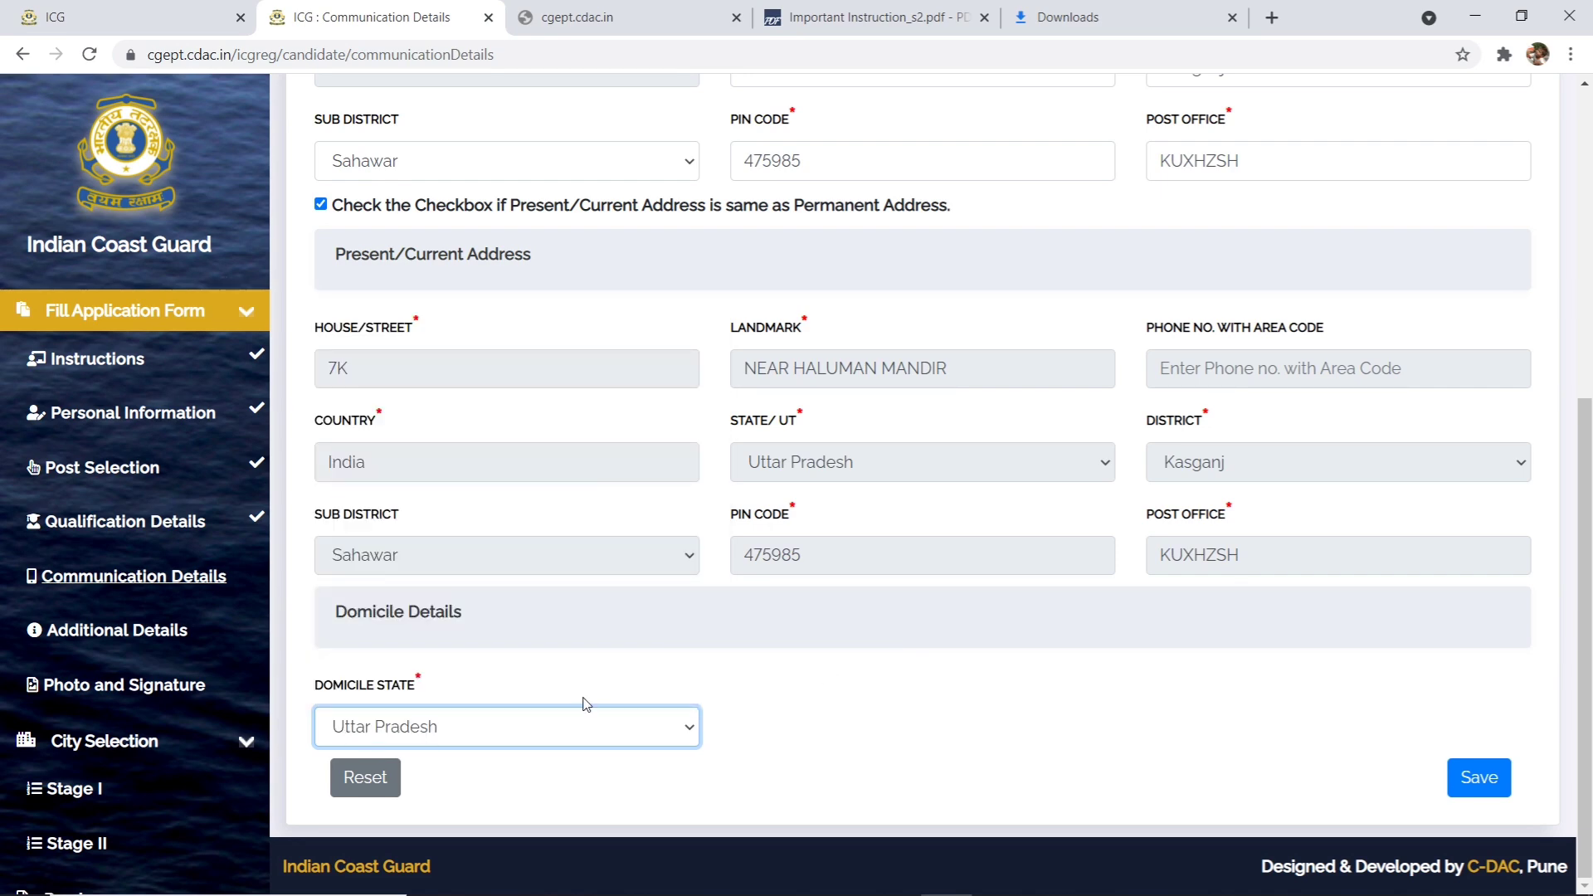
{"action": "left_click", "coordinate": [1484, 776]}
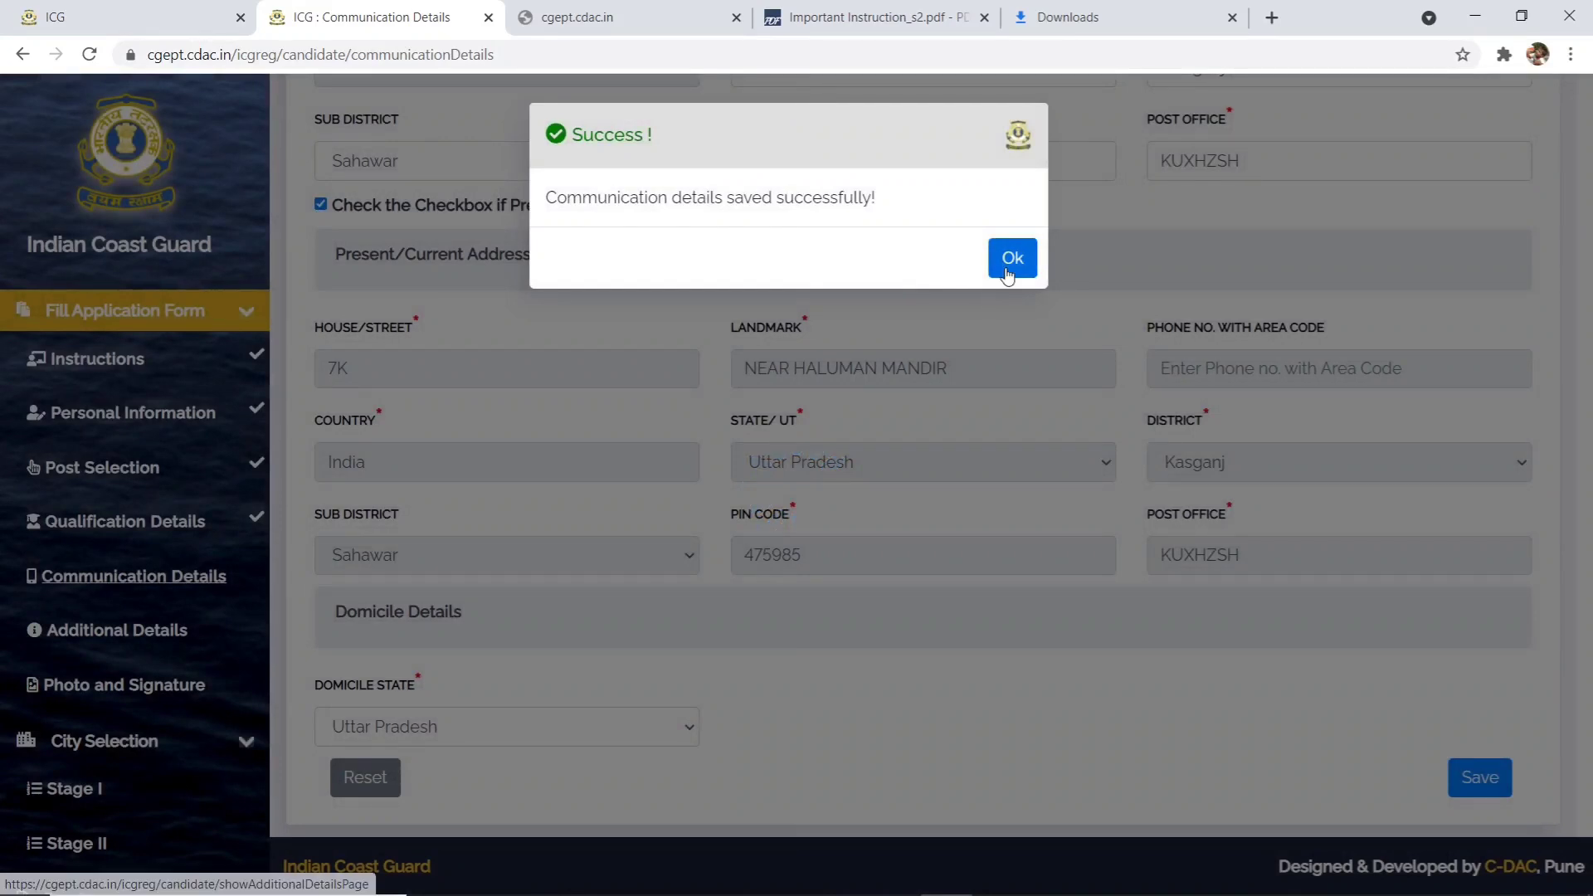
{"action": "left_click", "coordinate": [1011, 259]}
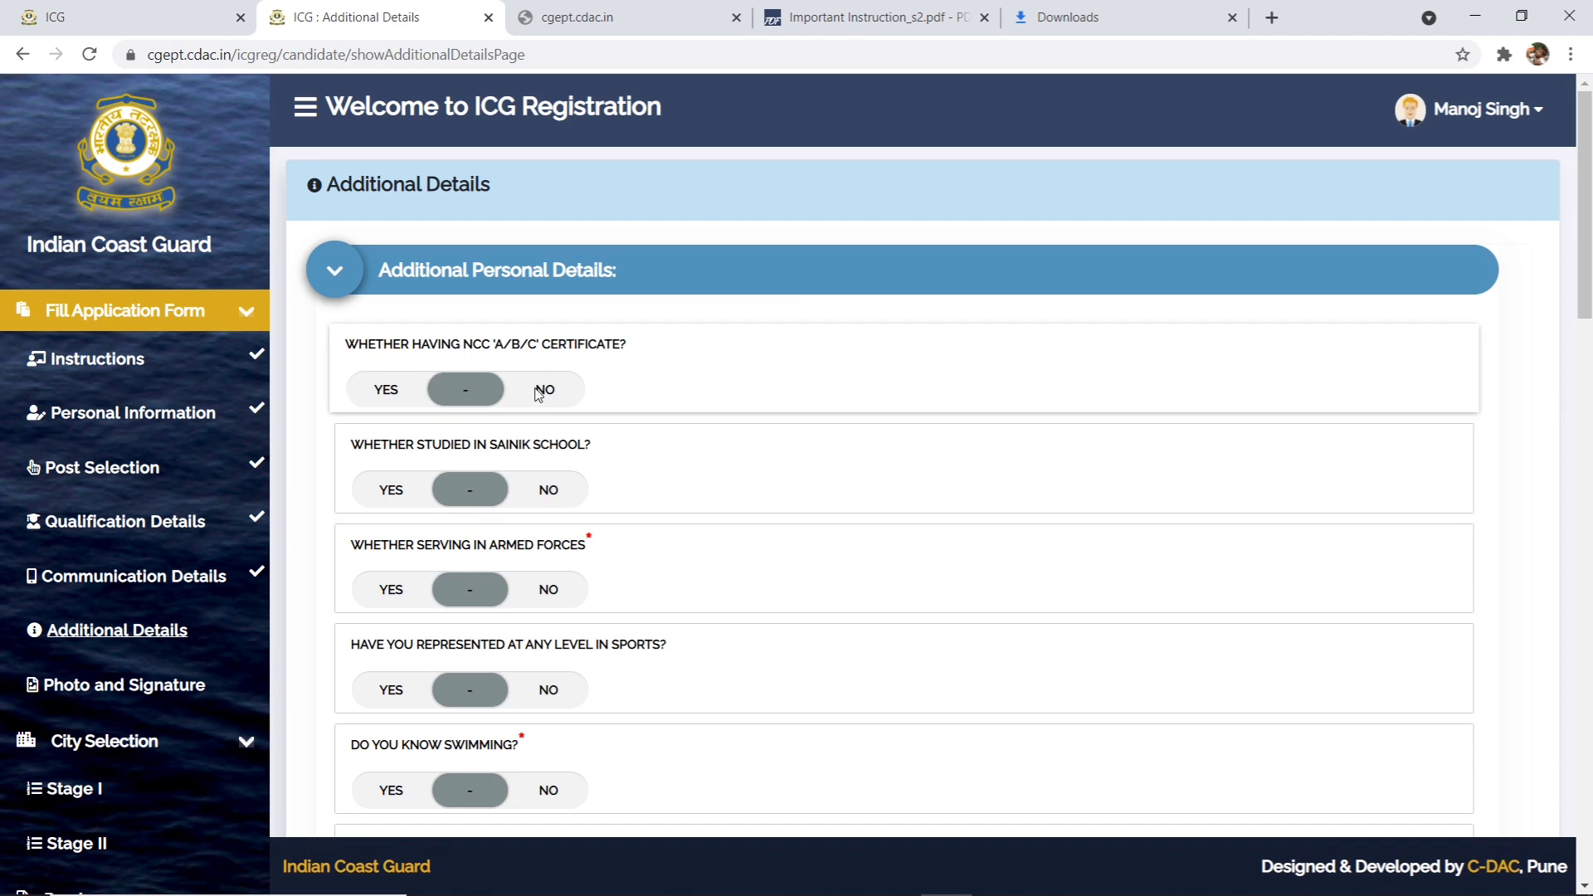
- Answer No to the NCC certificate question
{"action": "left_click", "coordinate": [386, 389]}
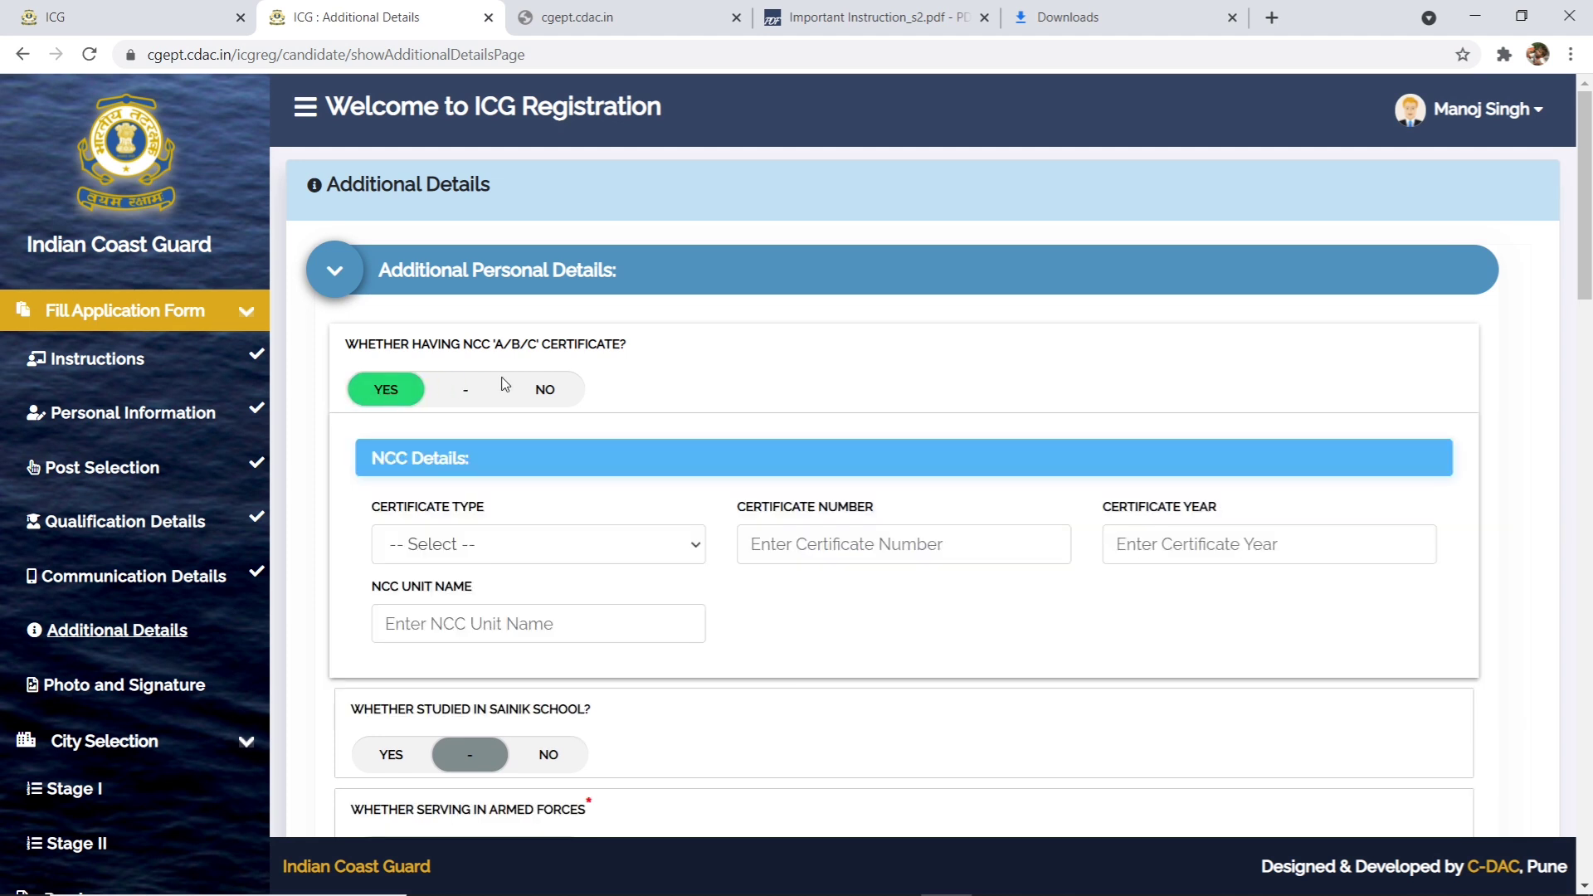
{"action": "left_click", "coordinate": [443, 552]}
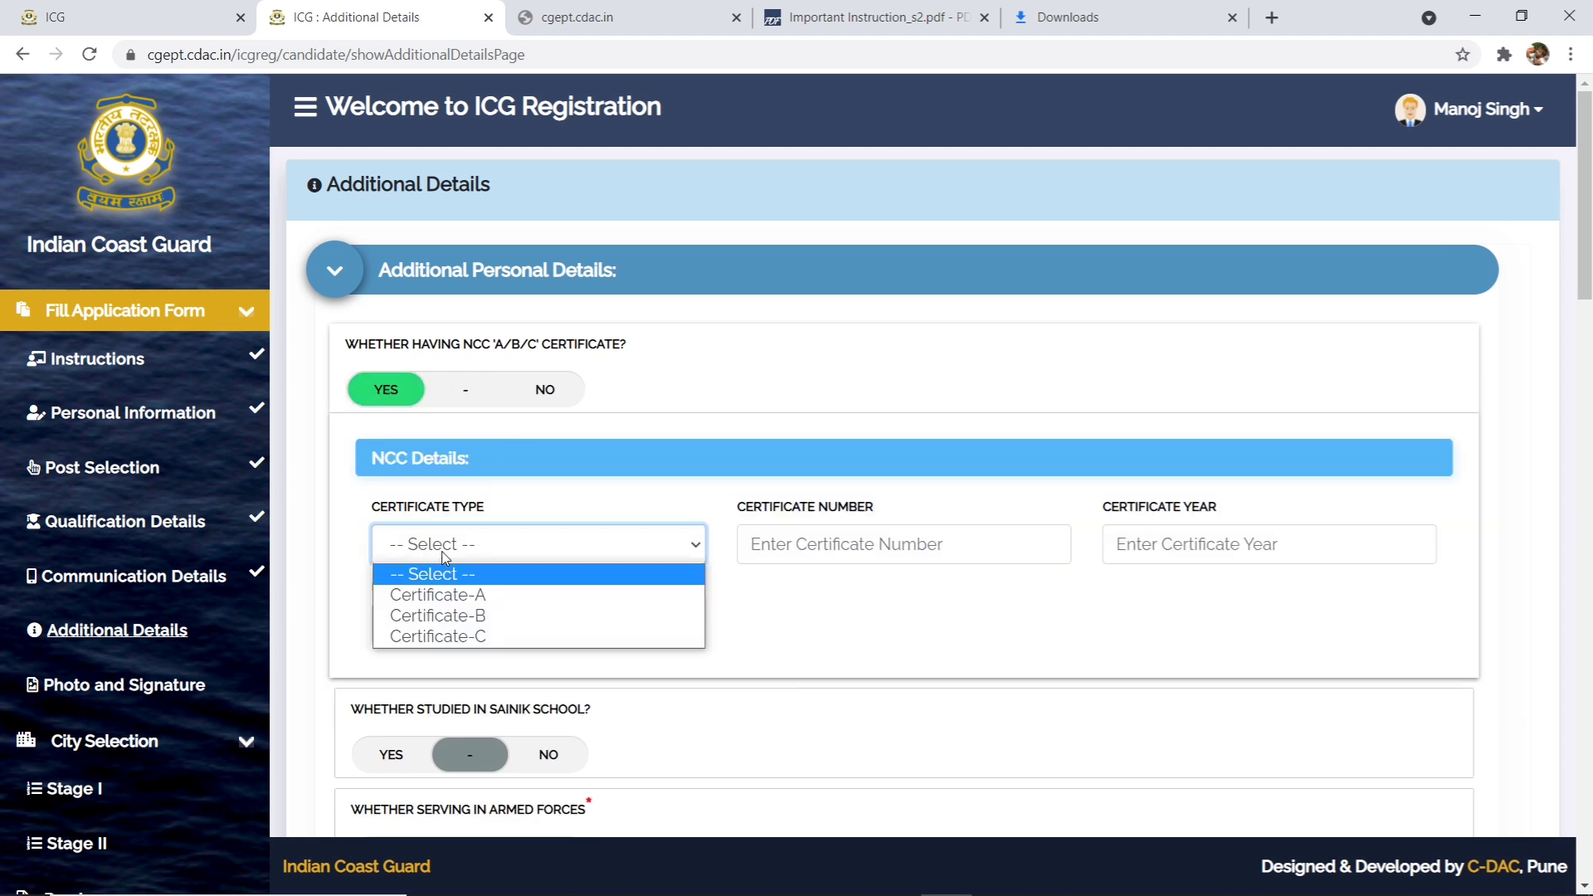
{"action": "left_click", "coordinate": [913, 577]}
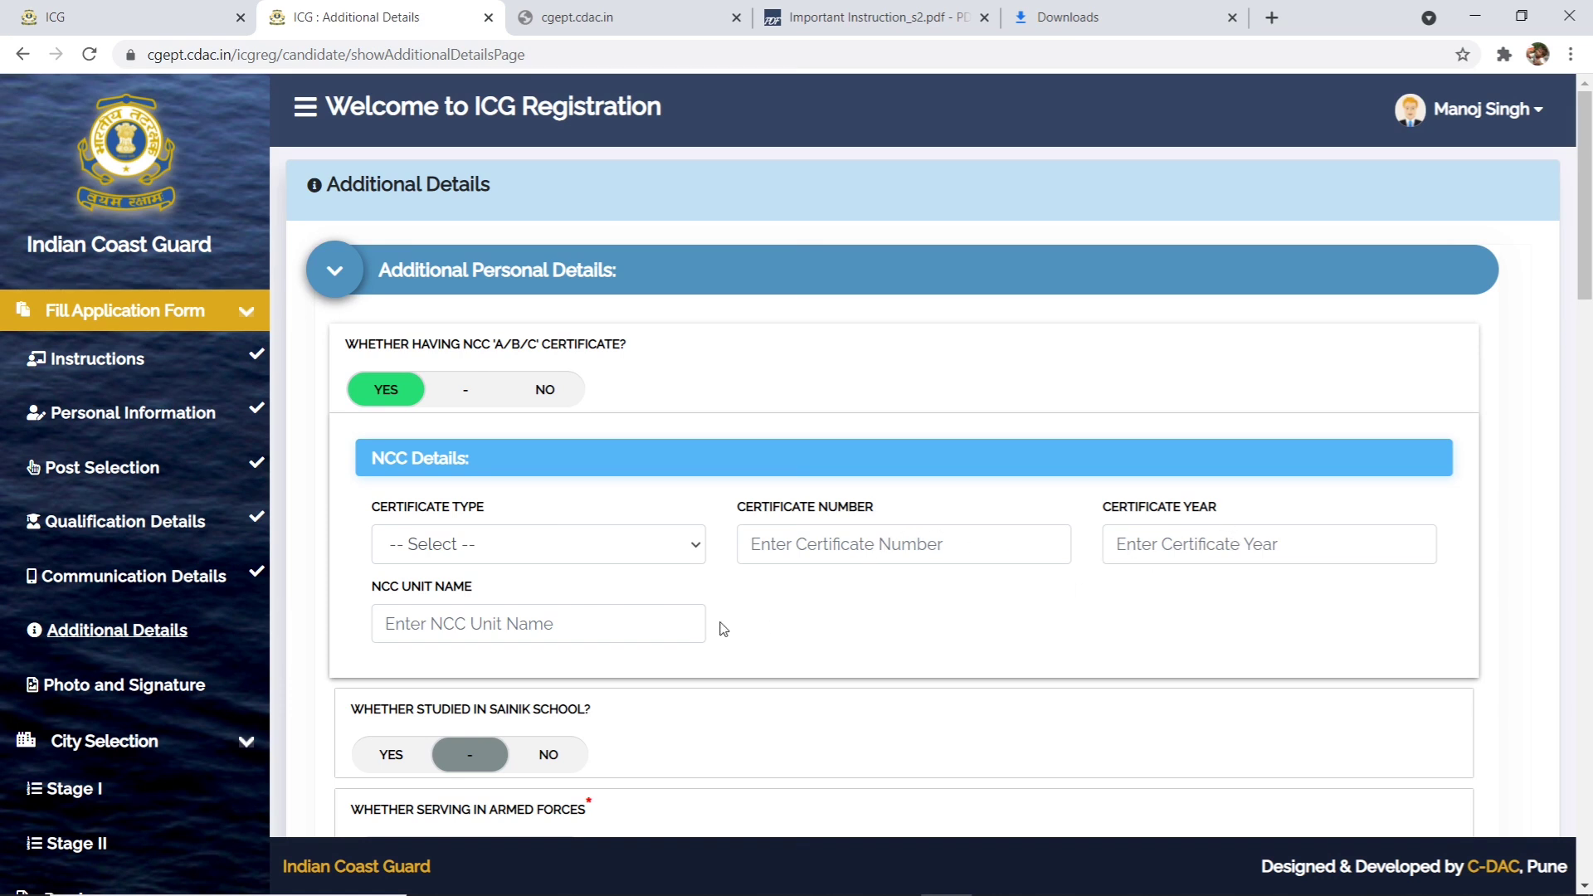
{"action": "left_click", "coordinate": [519, 632]}
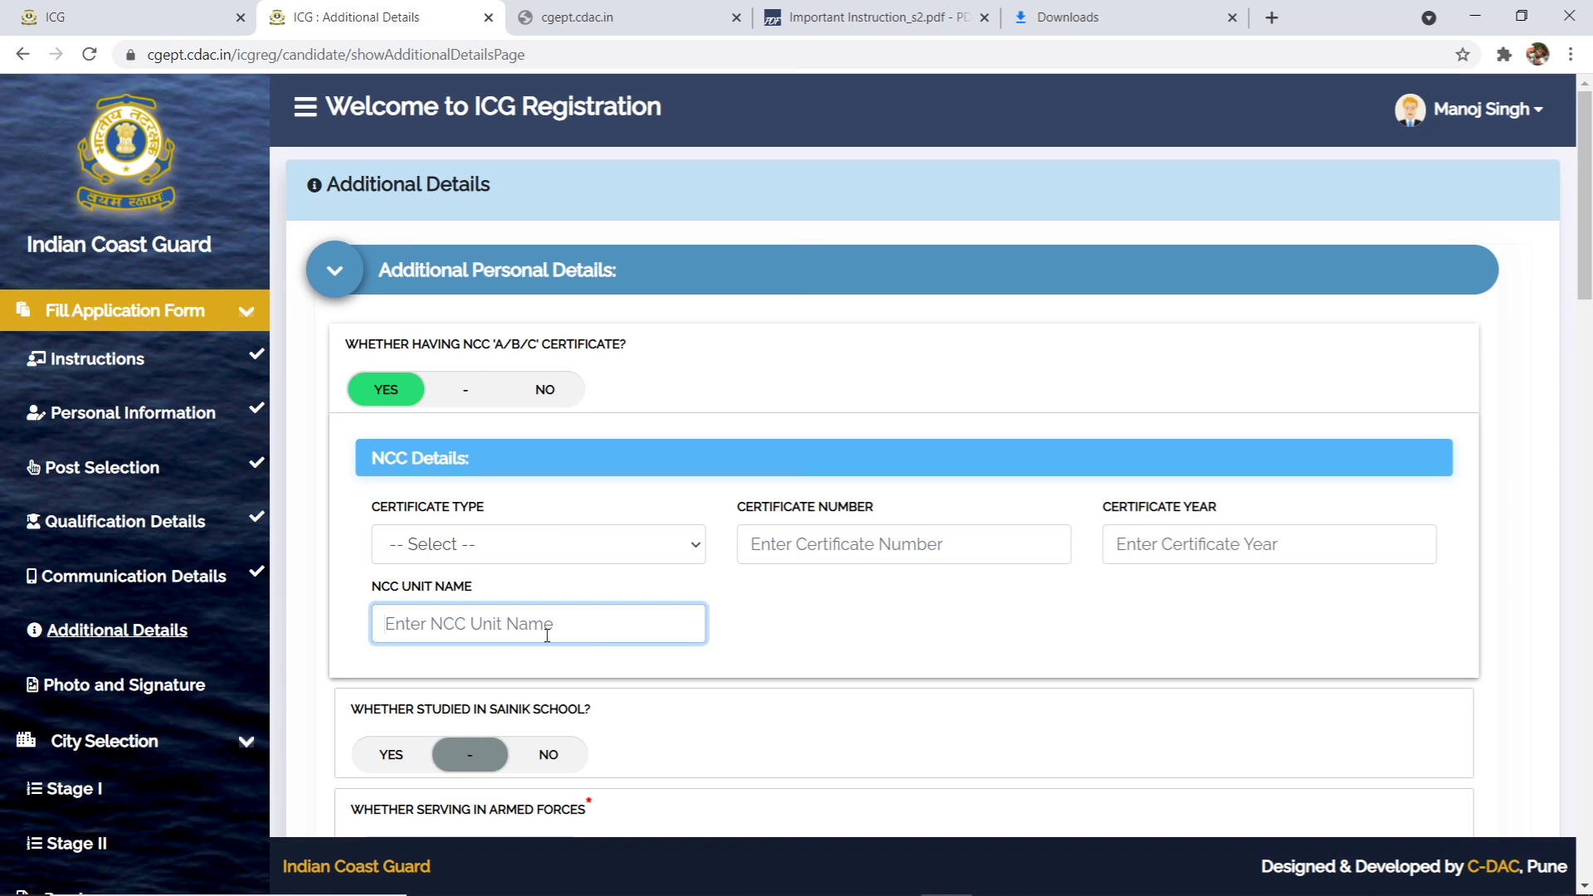
{"action": "left_click", "coordinate": [743, 620]}
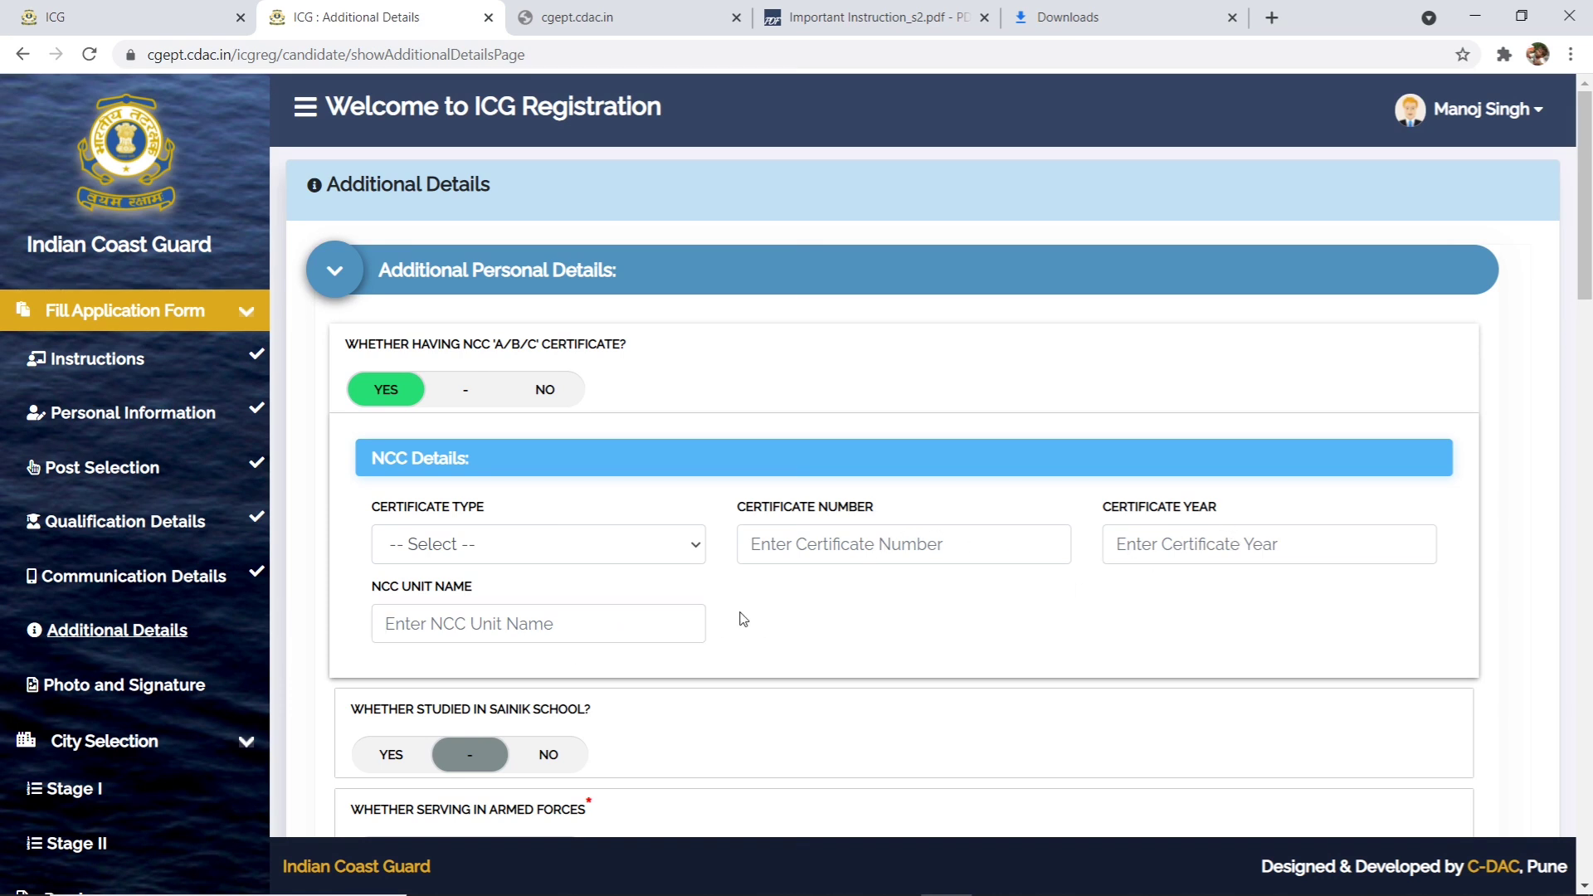
{"action": "left_click", "coordinate": [537, 397]}
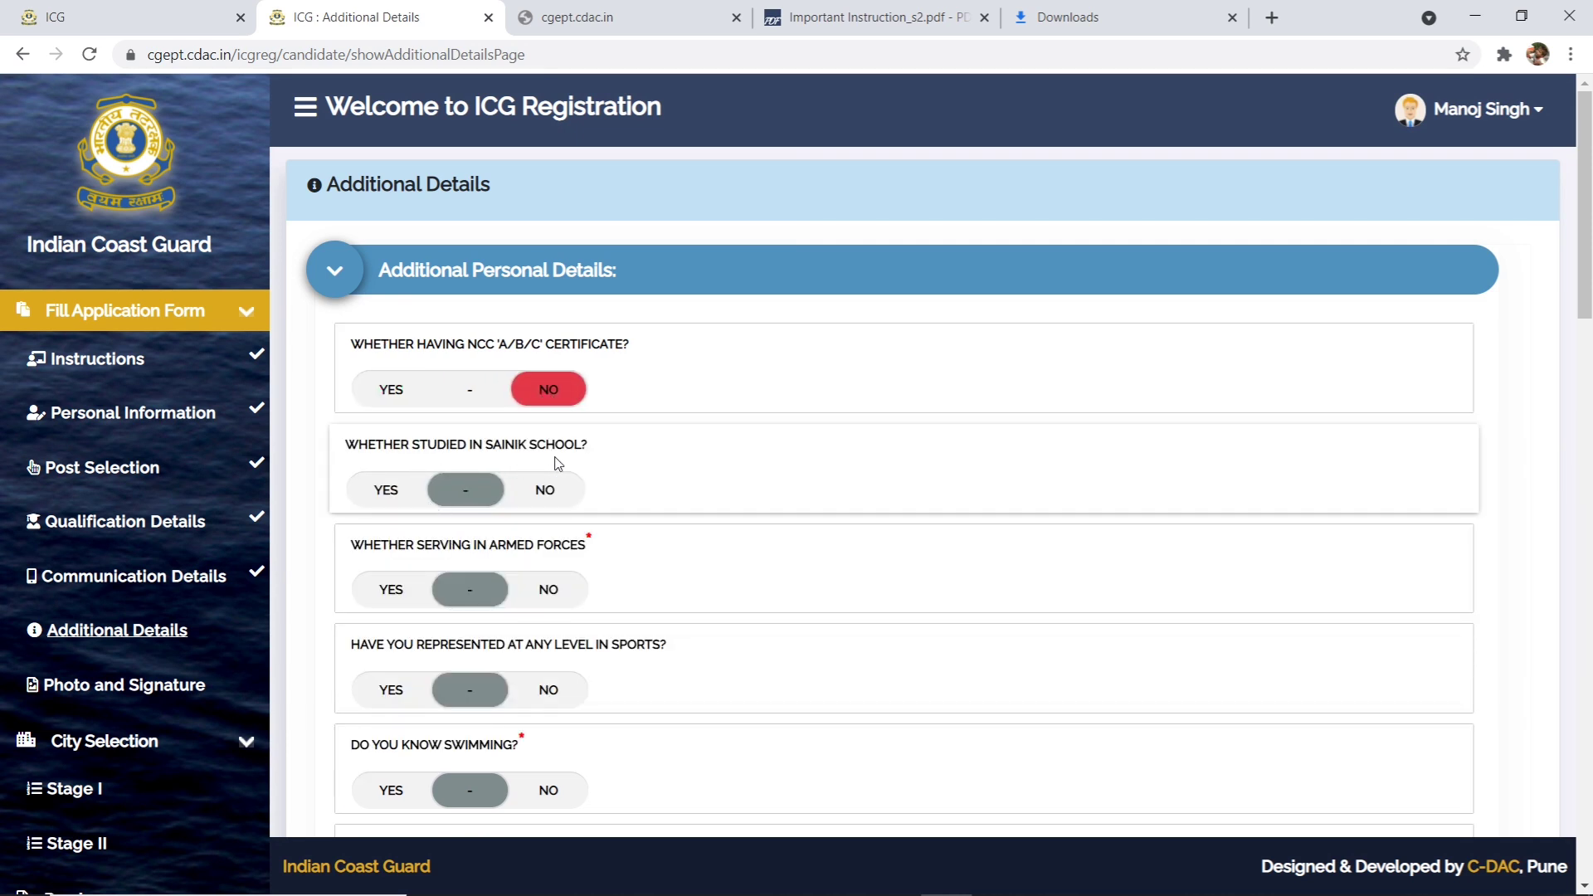
- Answer No to the Sainik School and armed forces service questions
{"action": "left_click", "coordinate": [414, 496]}
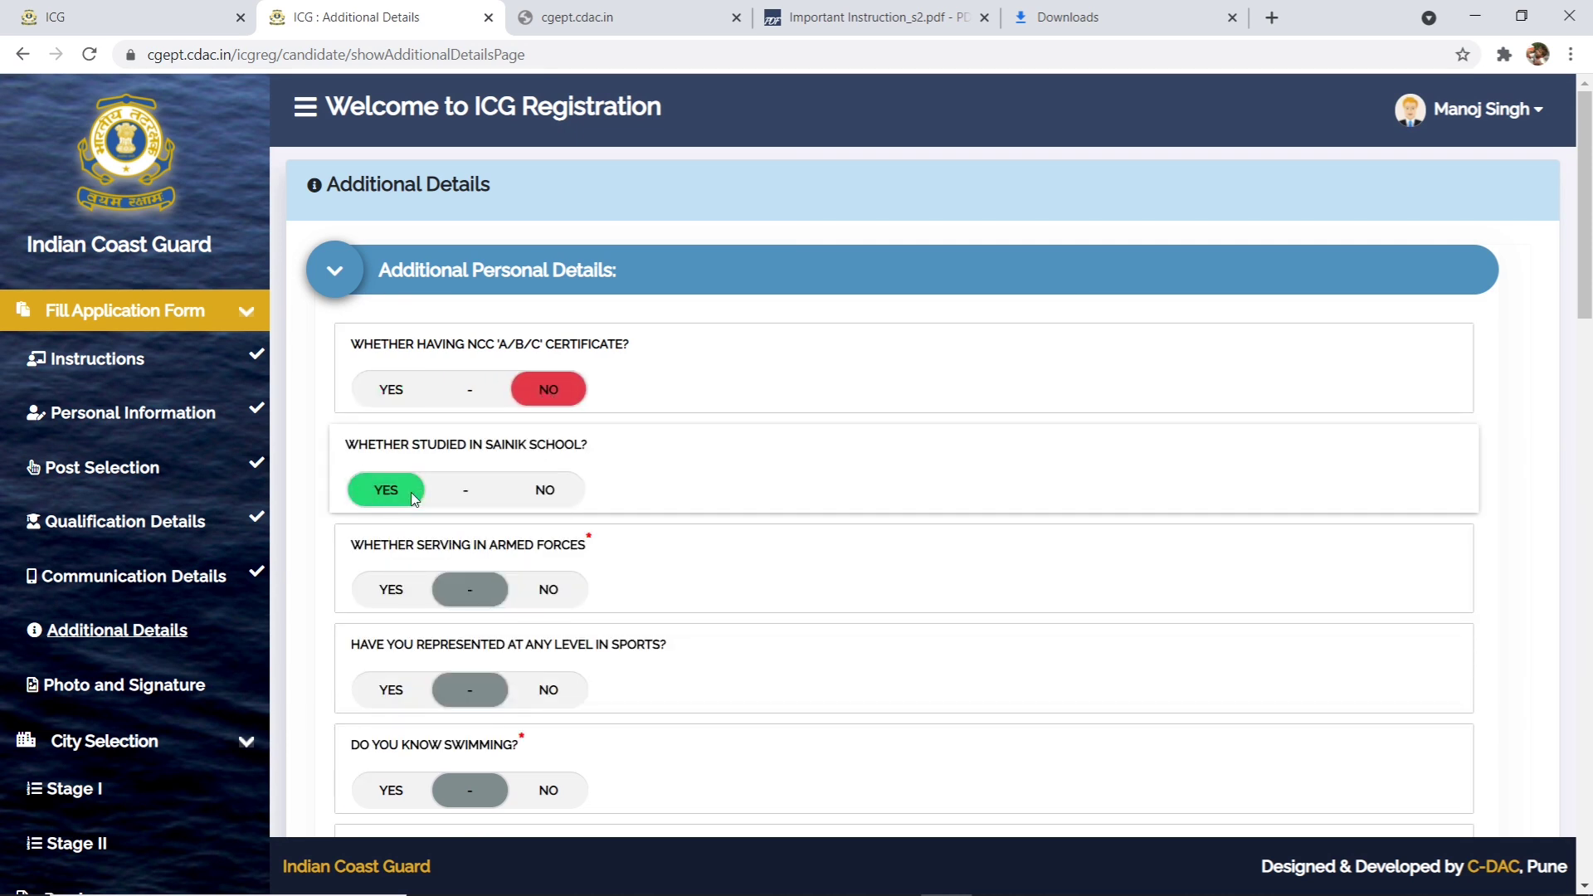
{"action": "left_click", "coordinate": [523, 494]}
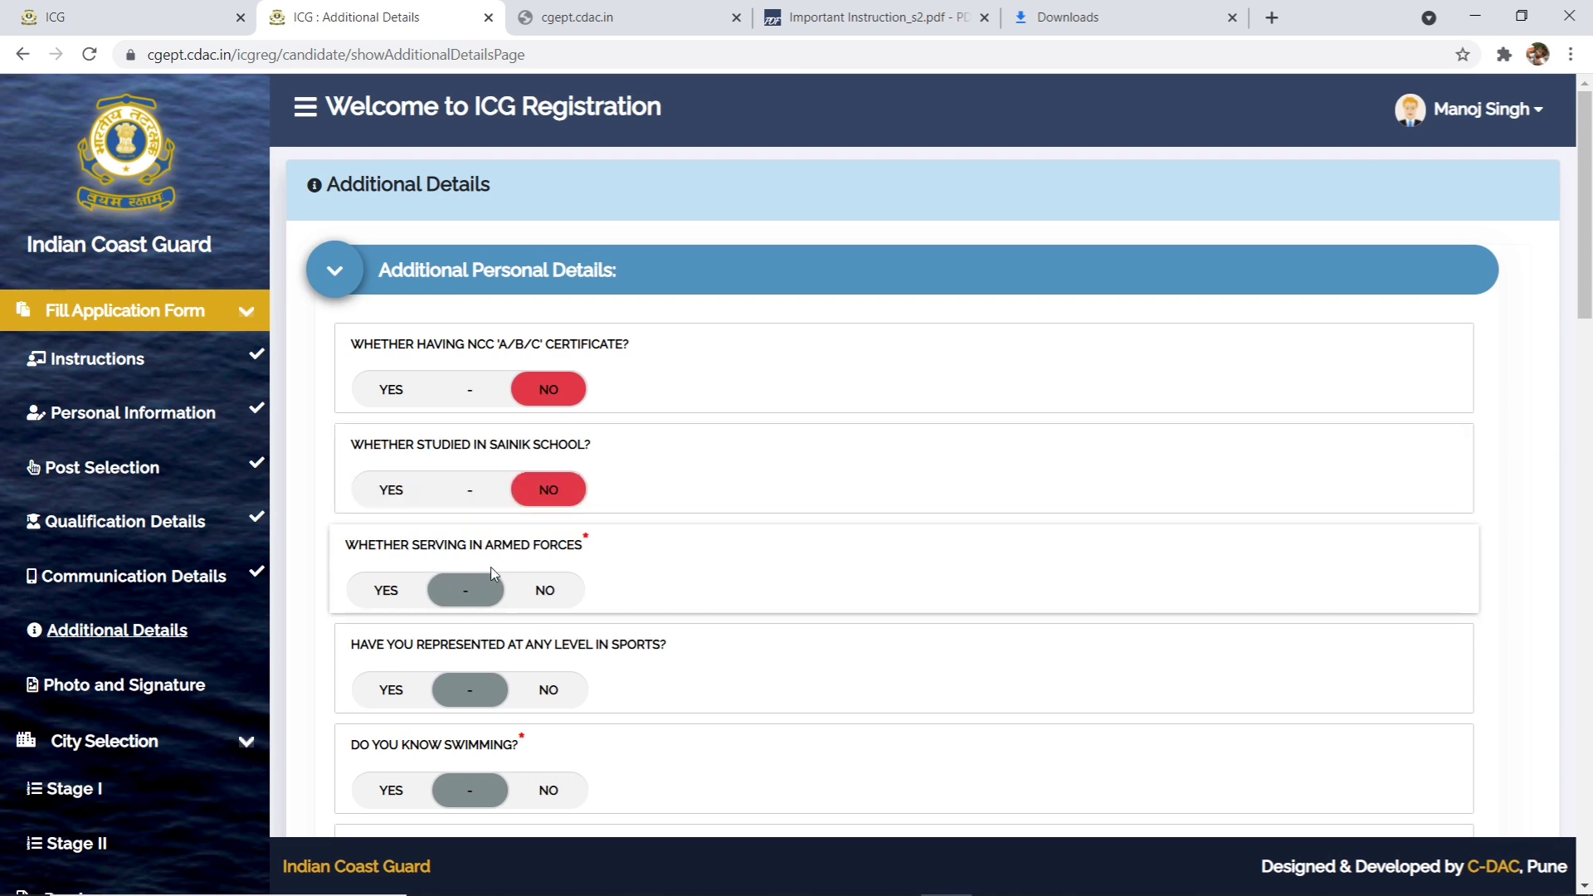
{"action": "left_click", "coordinate": [392, 591]}
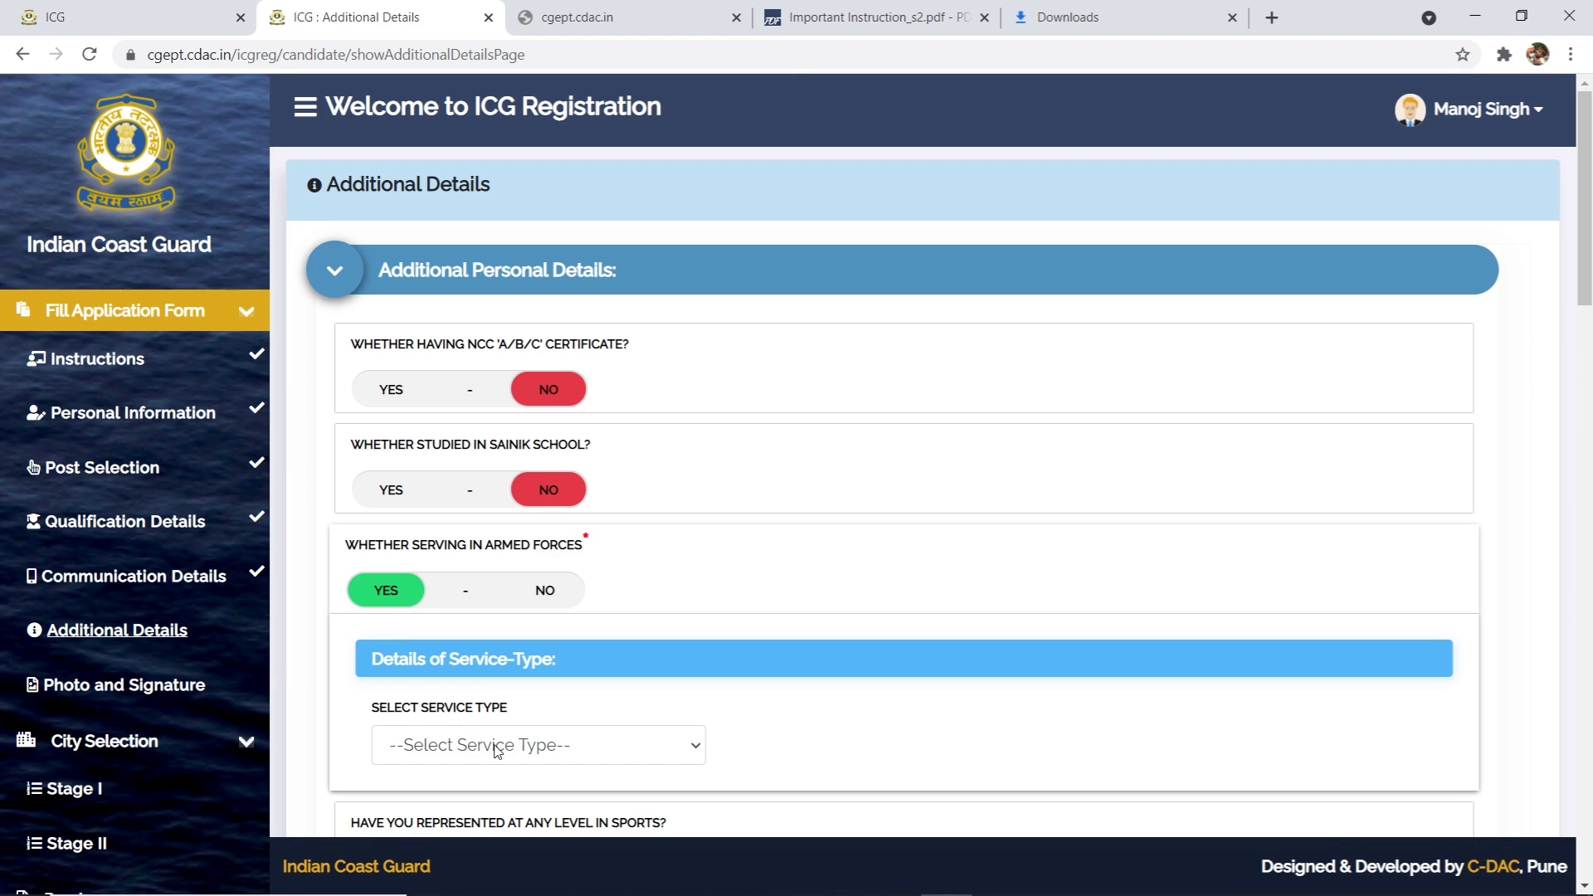
{"action": "left_click", "coordinate": [459, 749]}
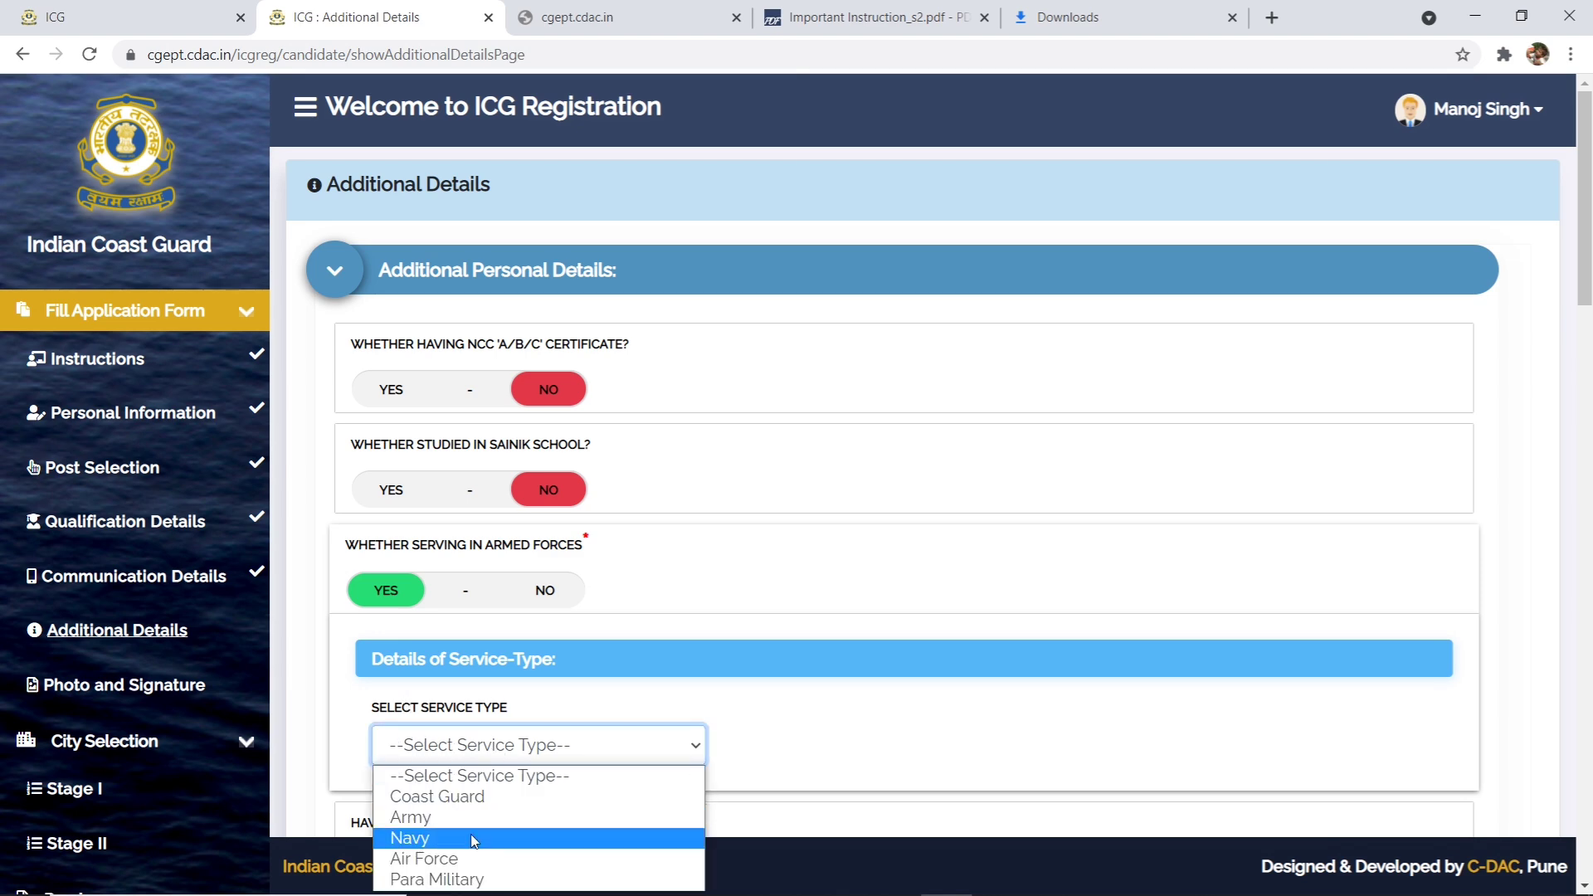
{"action": "left_click", "coordinate": [701, 651]}
{"action": "left_click", "coordinate": [545, 591]}
{"action": "scroll", "coordinate": [558, 598], "scroll_direction": "down", "scroll_amount": 8}
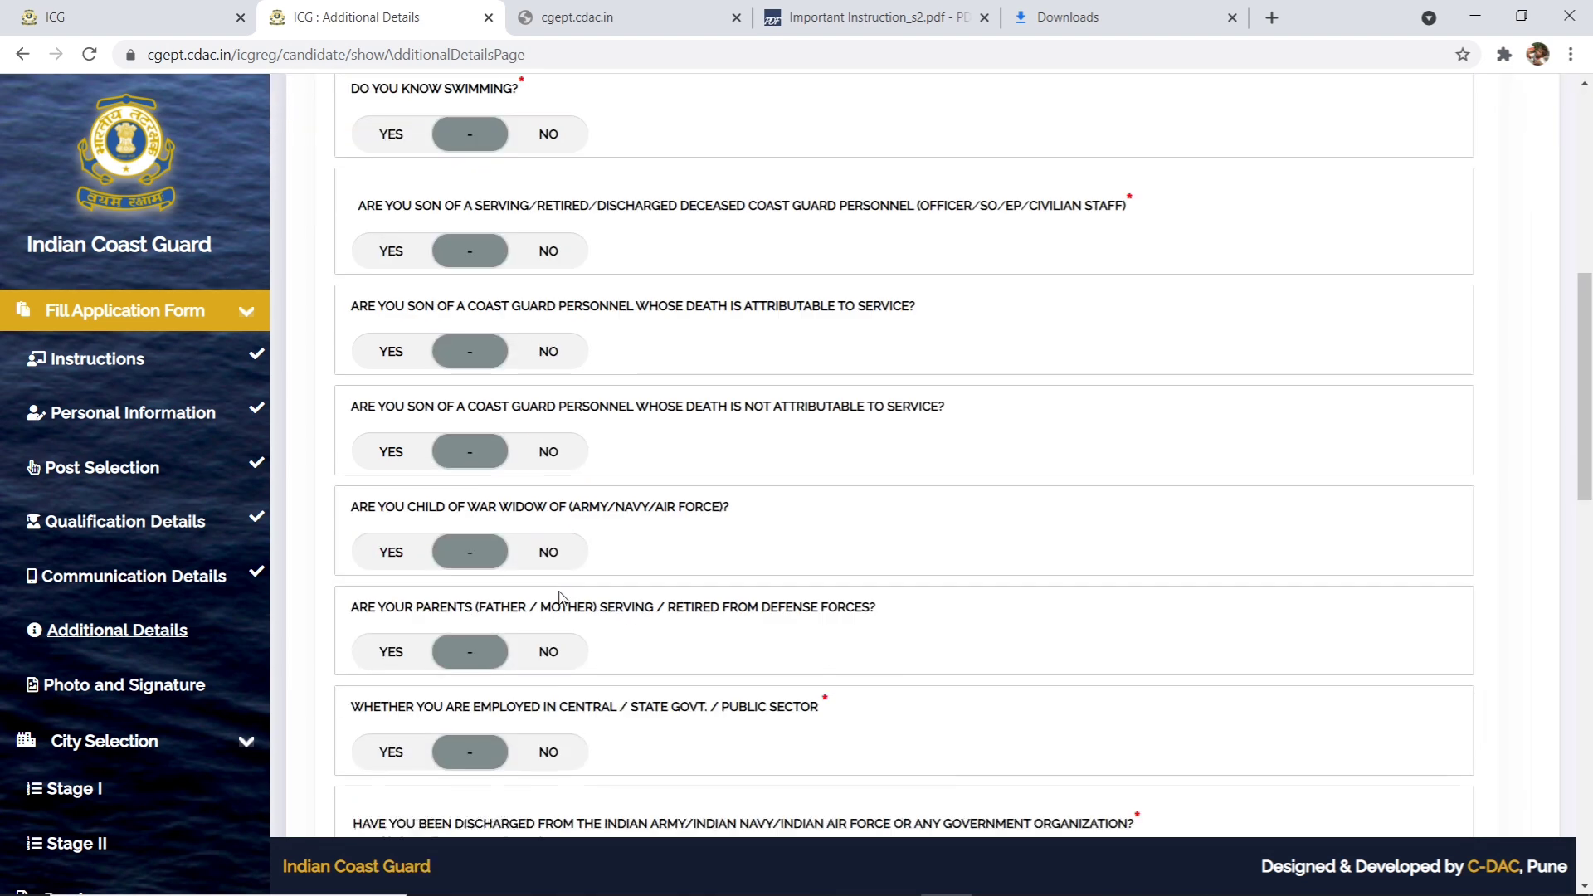
{"action": "scroll", "coordinate": [558, 597], "scroll_direction": "up", "scroll_amount": 8}
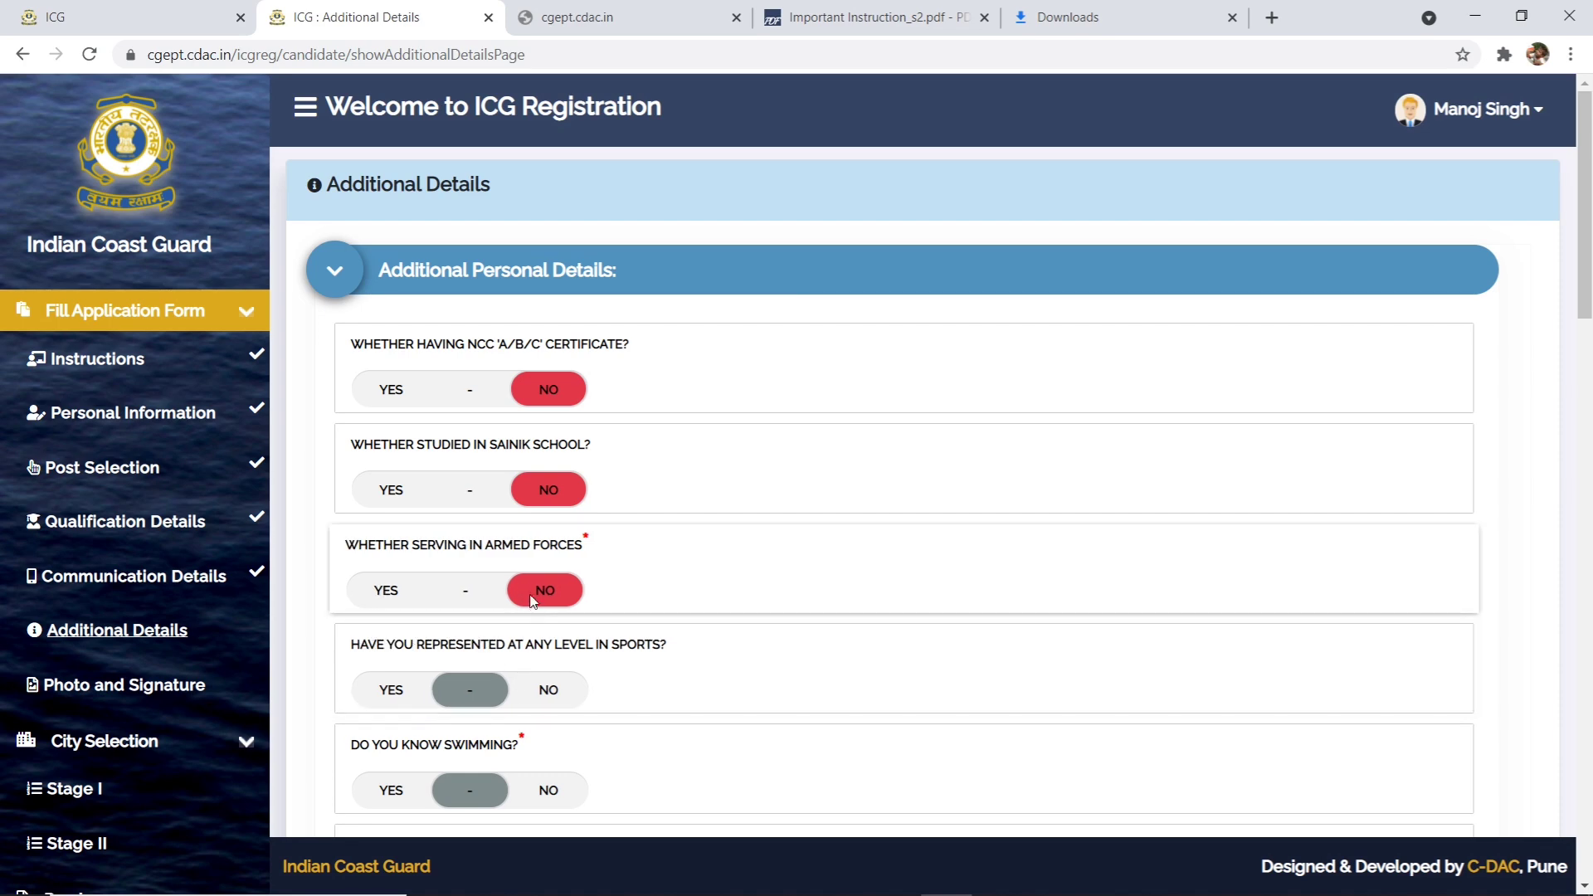
{"action": "scroll", "coordinate": [519, 680], "scroll_direction": "down", "scroll_amount": 8}
{"action": "scroll", "coordinate": [534, 604], "scroll_direction": "up", "scroll_amount": 8}
{"action": "left_click", "coordinate": [402, 605]}
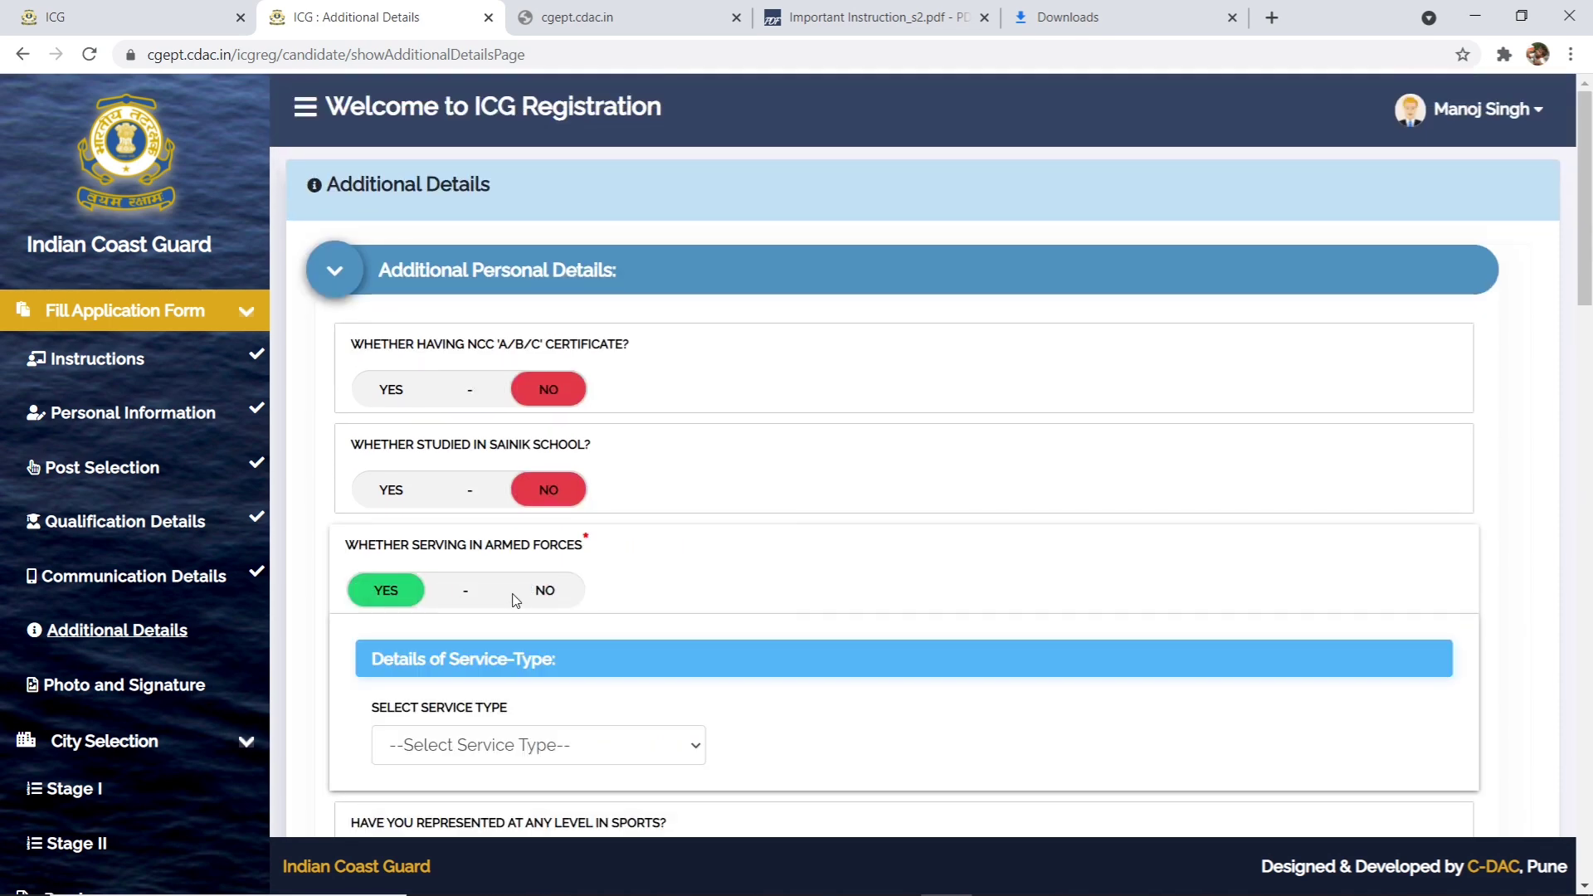
{"action": "left_click", "coordinate": [549, 594]}
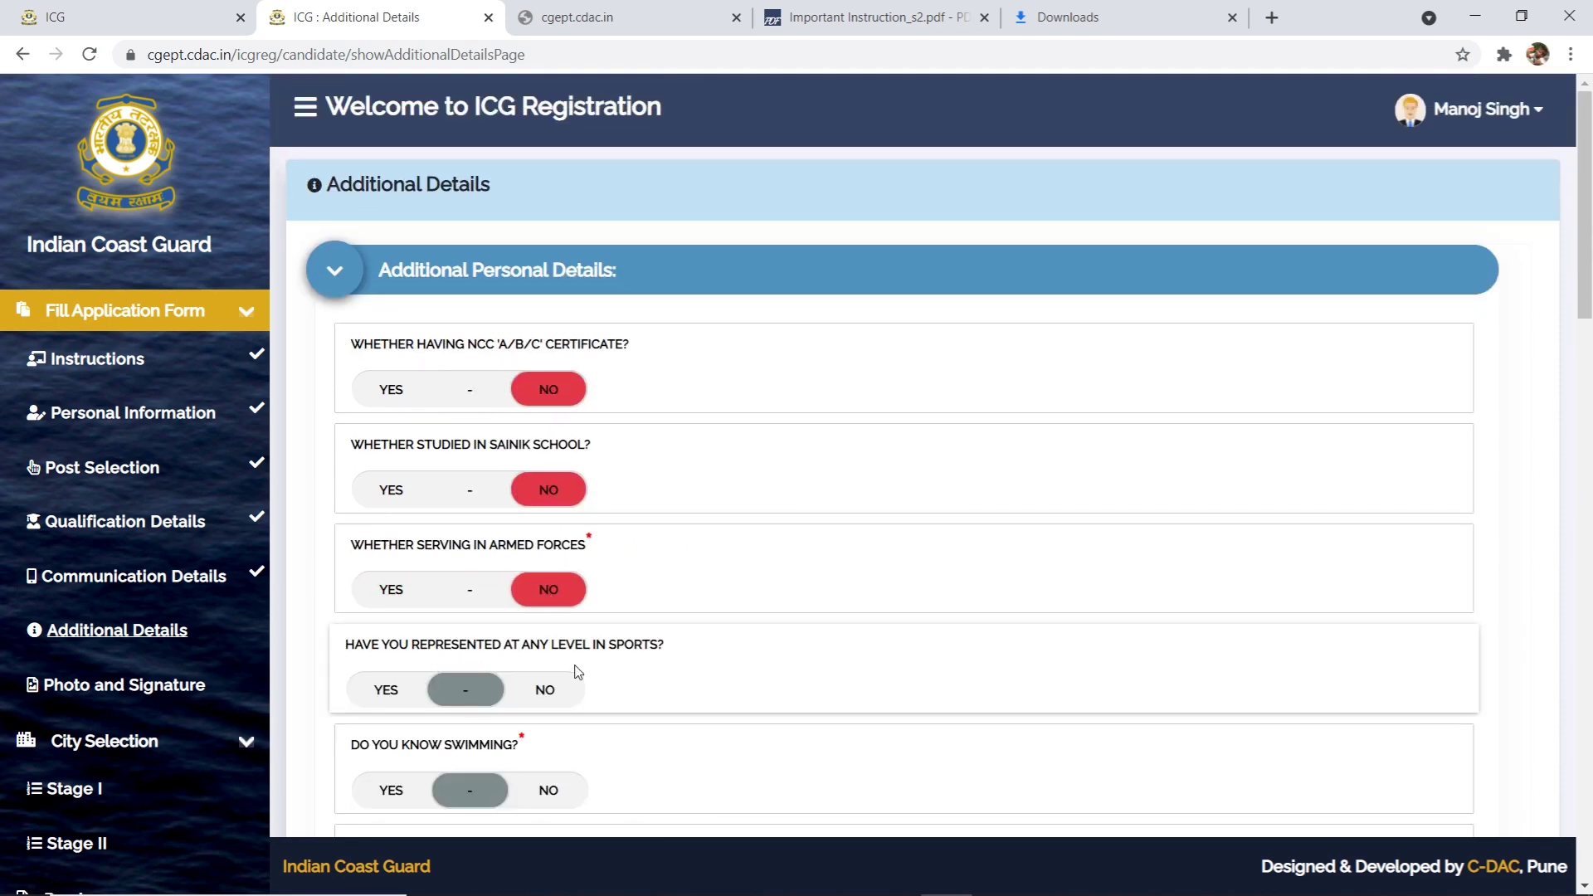
- Answer No to sports, Yes to swimming, and No to the Coast Guard parent question
{"action": "left_click", "coordinate": [532, 690]}
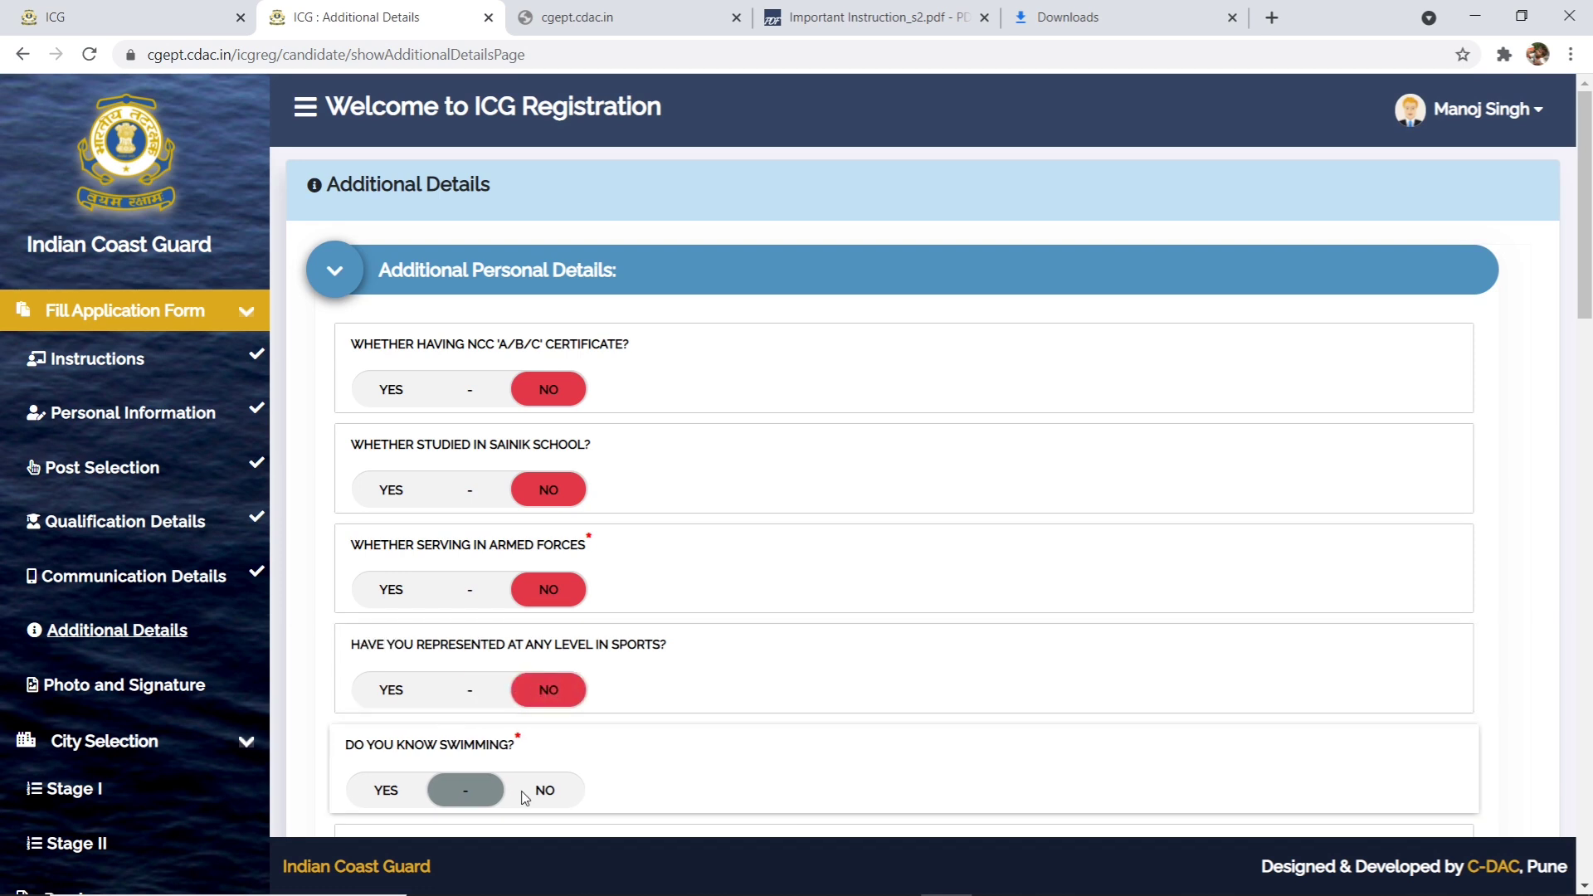
{"action": "left_click", "coordinate": [414, 789]}
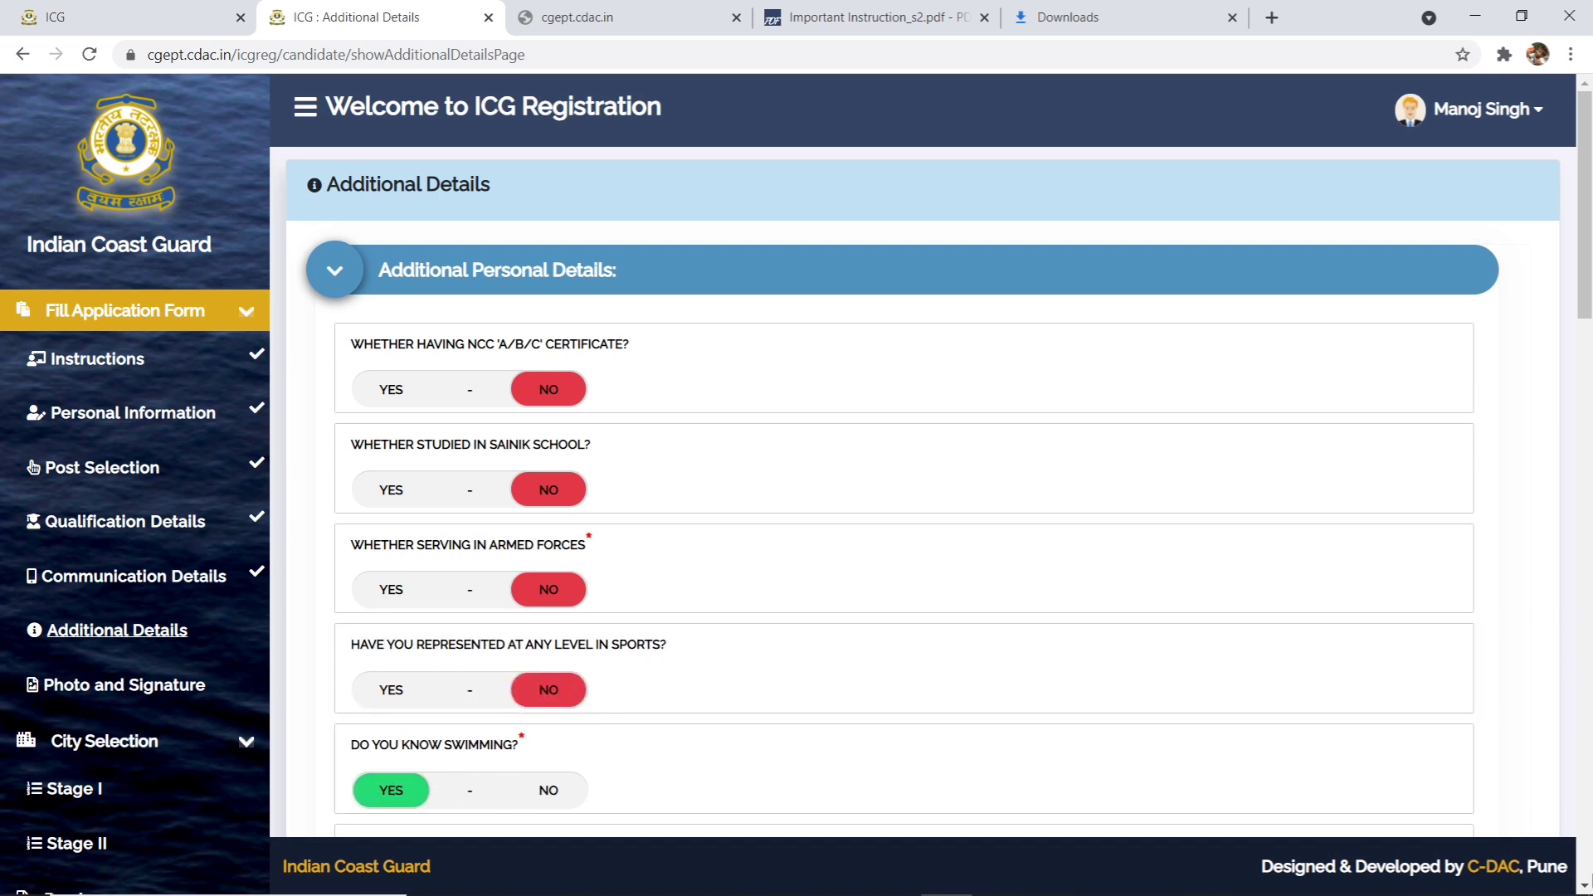
{"action": "left_click", "coordinate": [931, 878]}
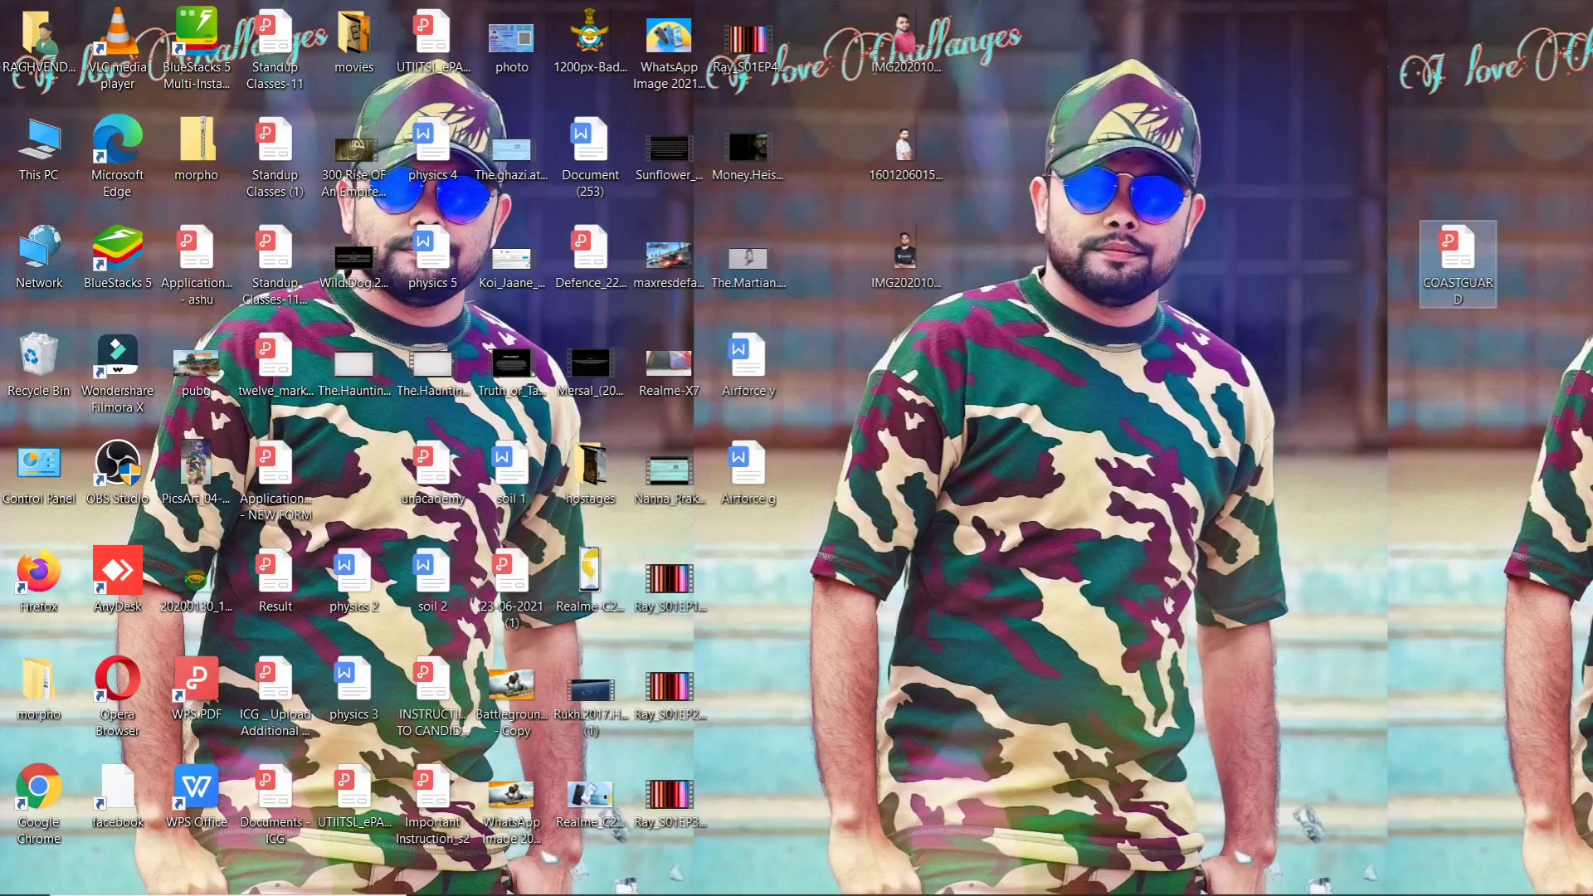
{"action": "left_click", "coordinate": [933, 875]}
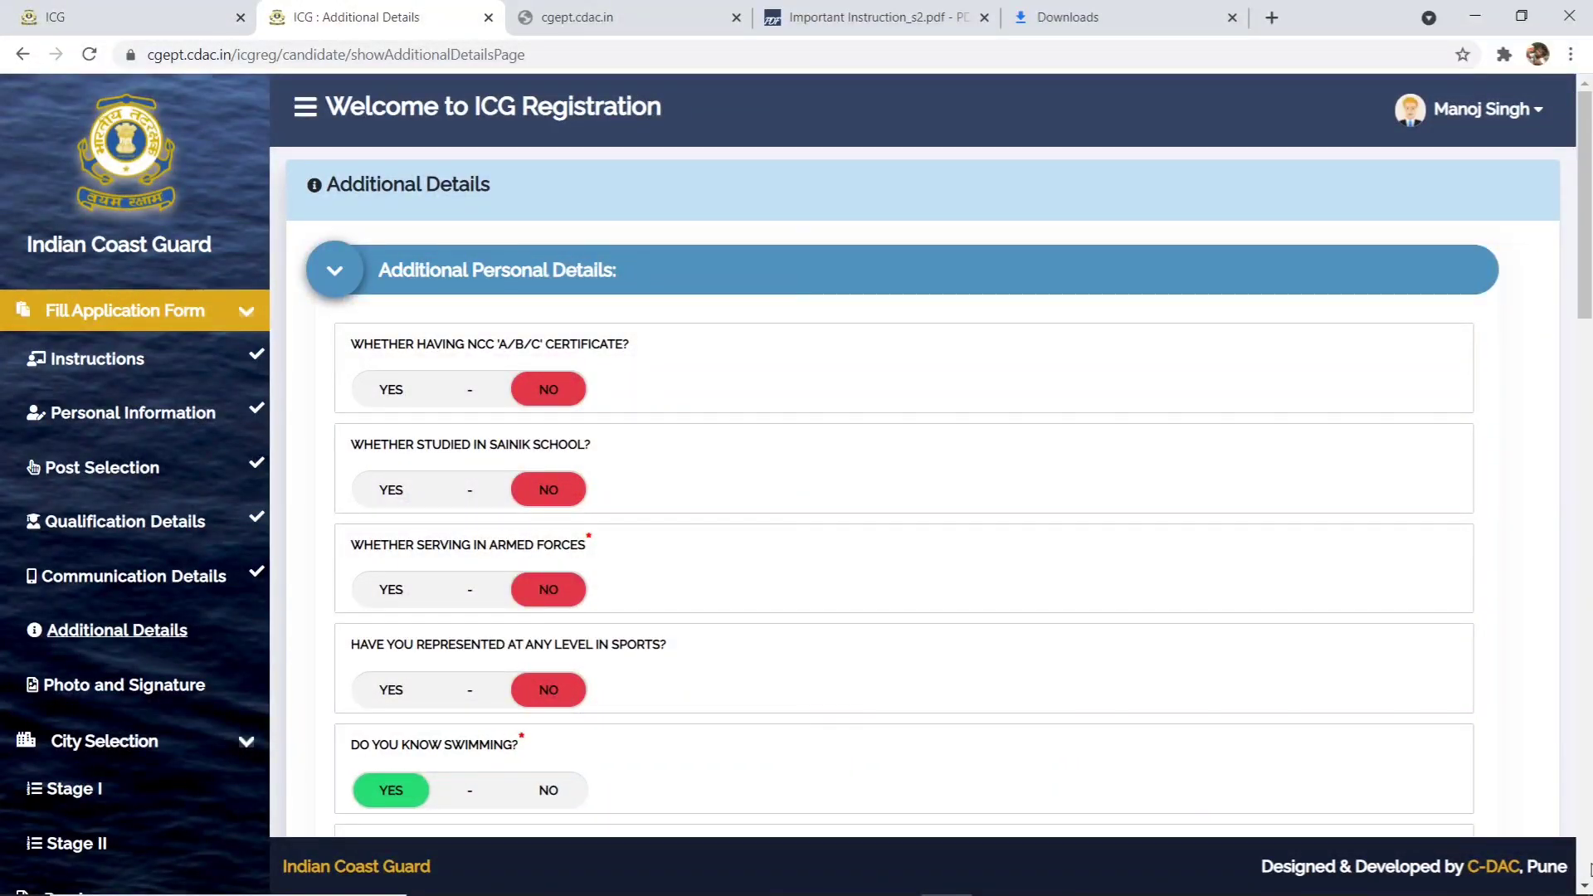
{"action": "scroll", "coordinate": [1585, 886], "scroll_direction": "down", "scroll_amount": 2}
{"action": "scroll", "coordinate": [1585, 886], "scroll_direction": "down", "scroll_amount": 2}
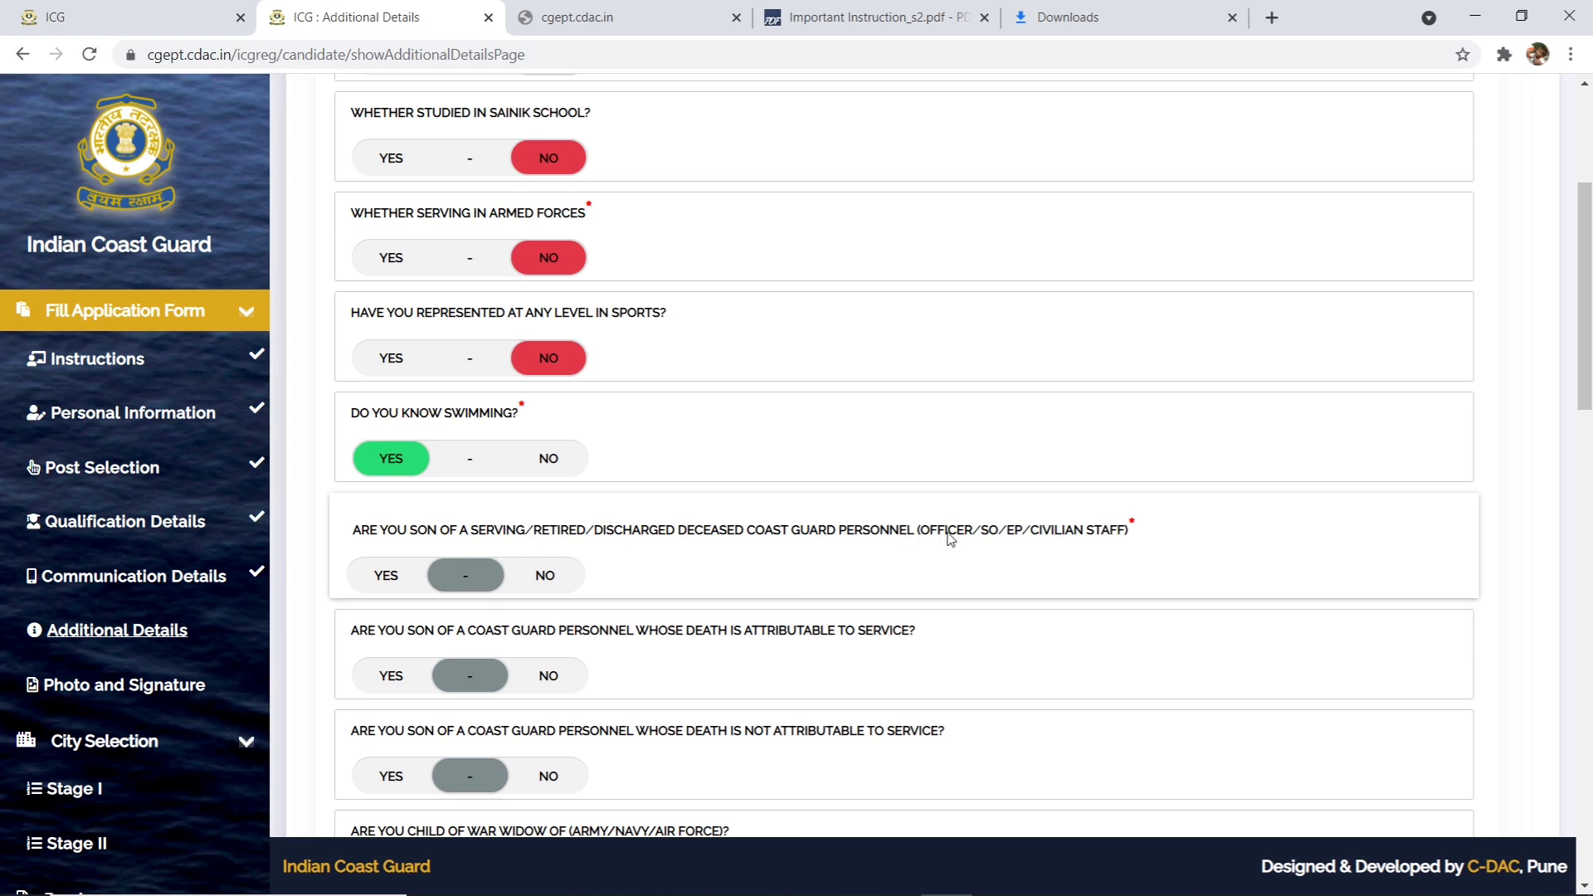
{"action": "left_click", "coordinate": [399, 582]}
{"action": "left_click", "coordinate": [522, 576]}
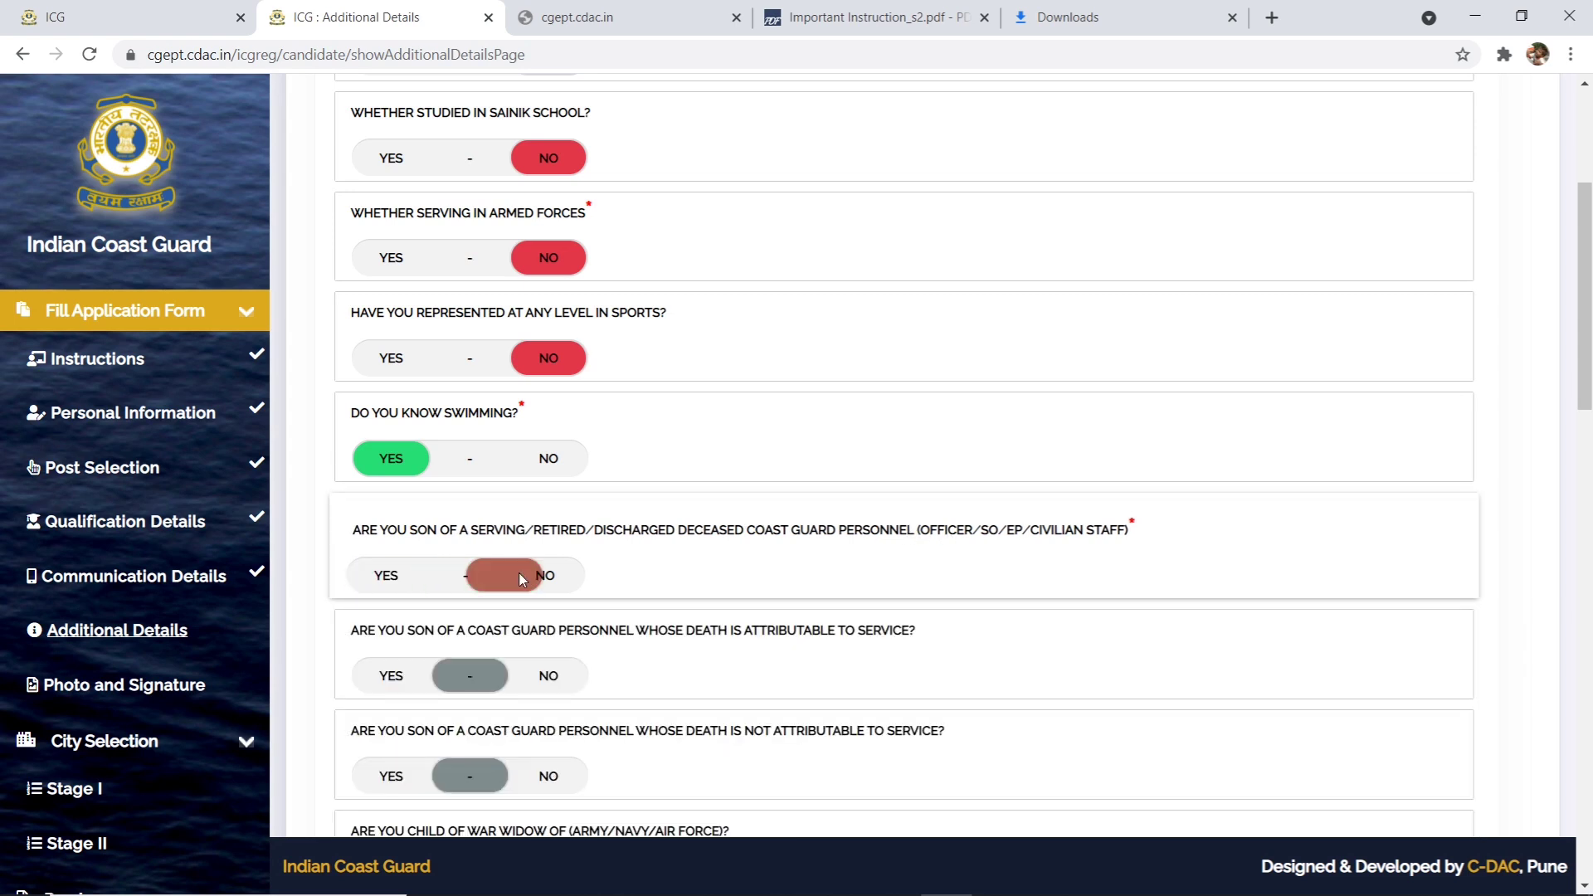
{"action": "scroll", "coordinate": [1584, 873], "scroll_direction": "down", "scroll_amount": 1}
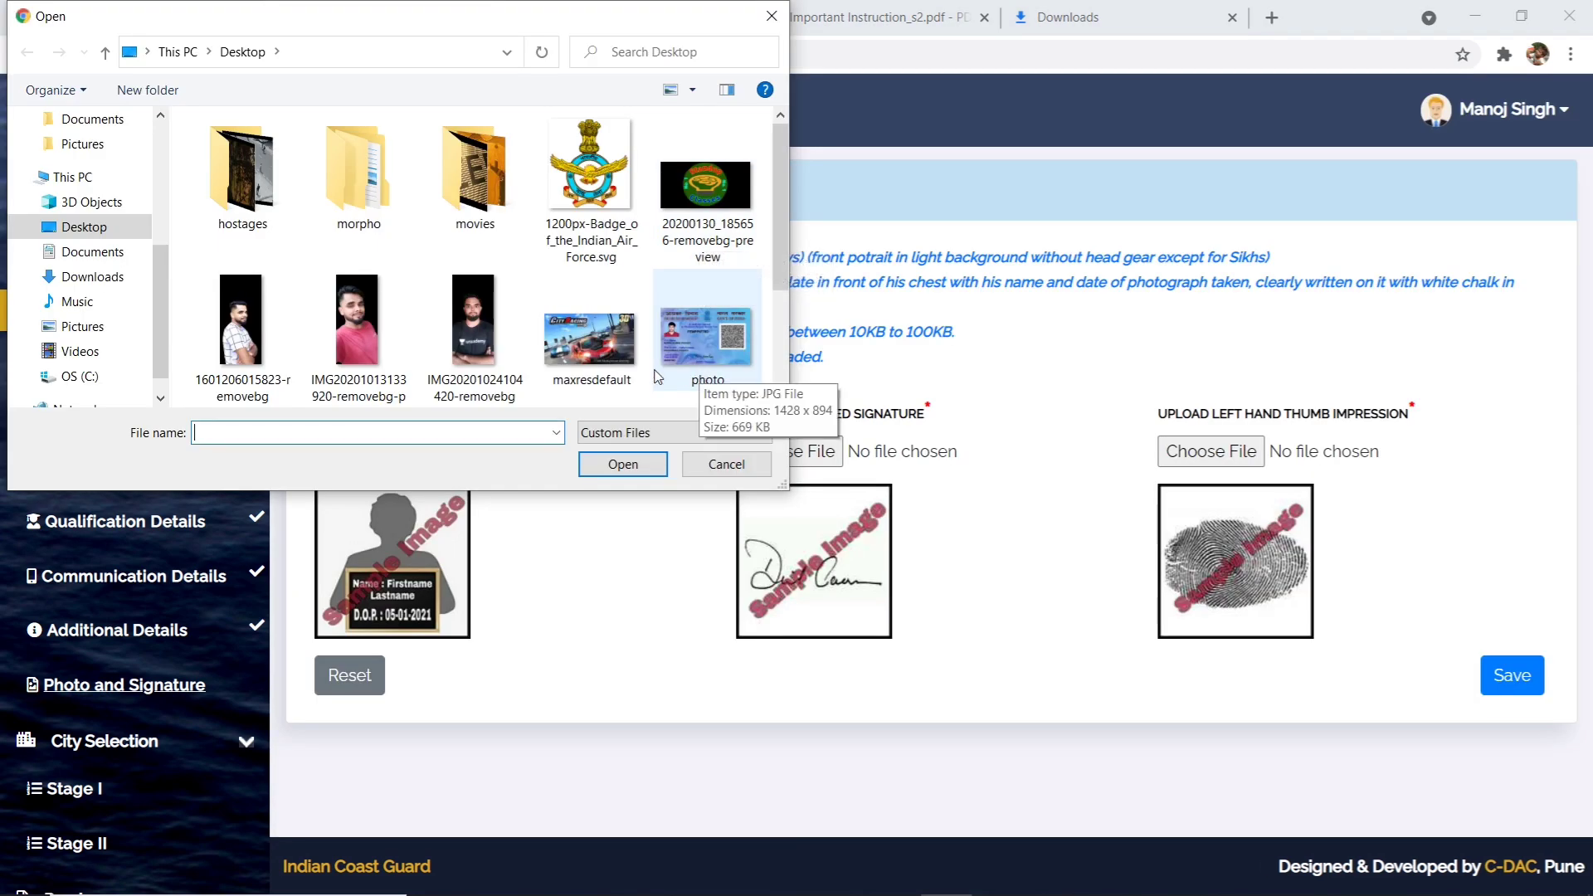
- Attach 'WhatsApp Image 2021-06-10 at 10.16.33 AM' as the photo and the signature
{"action": "scroll", "coordinate": [657, 376], "scroll_direction": "down", "scroll_amount": 2}
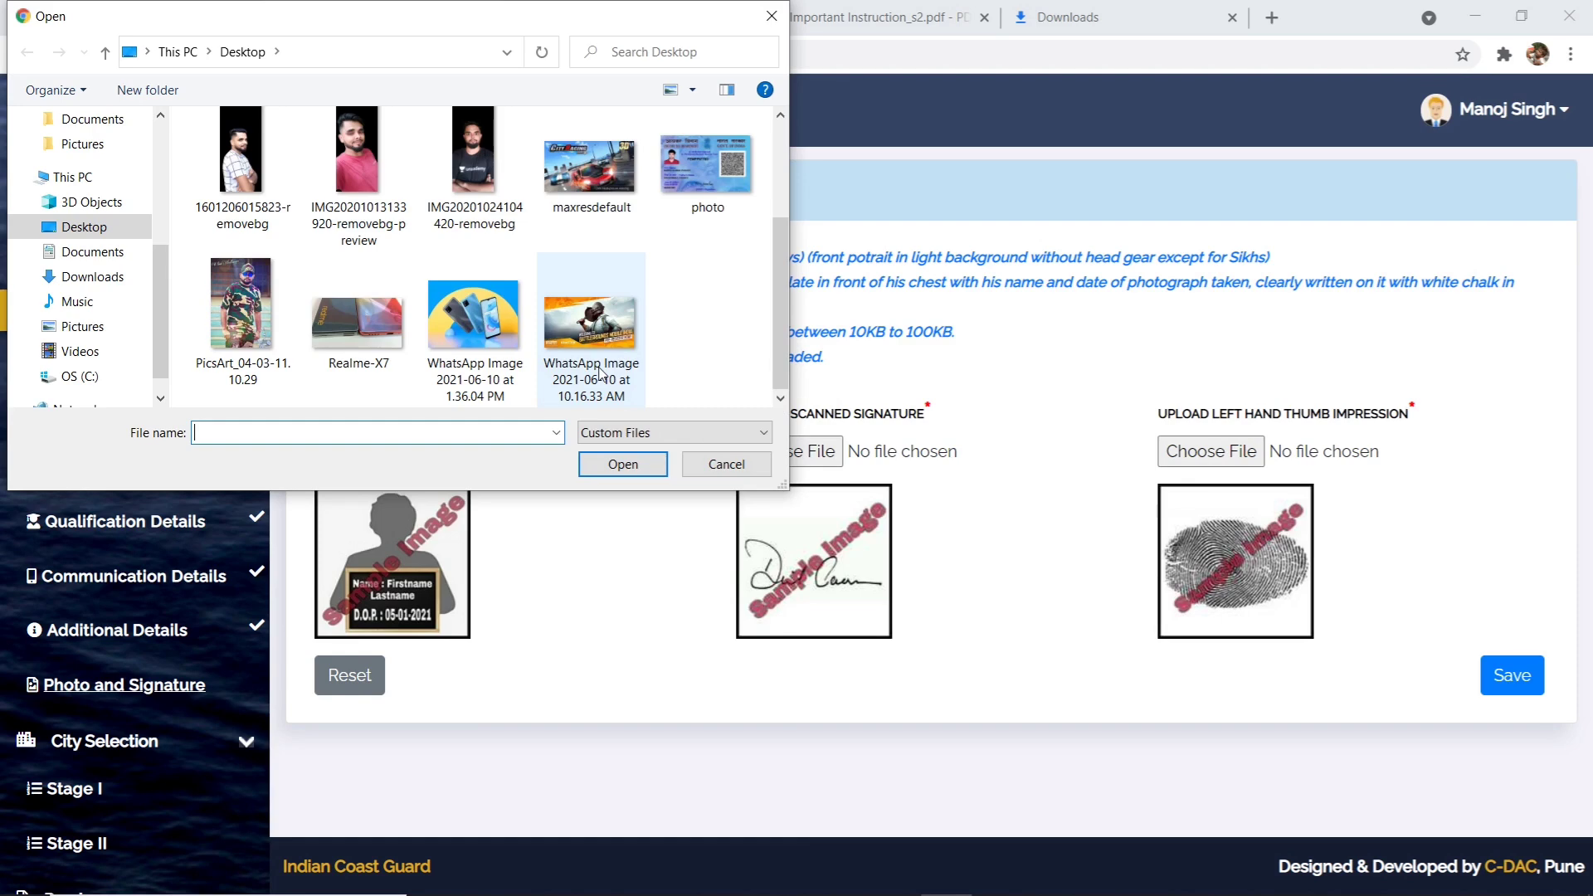
{"action": "left_click", "coordinate": [599, 371]}
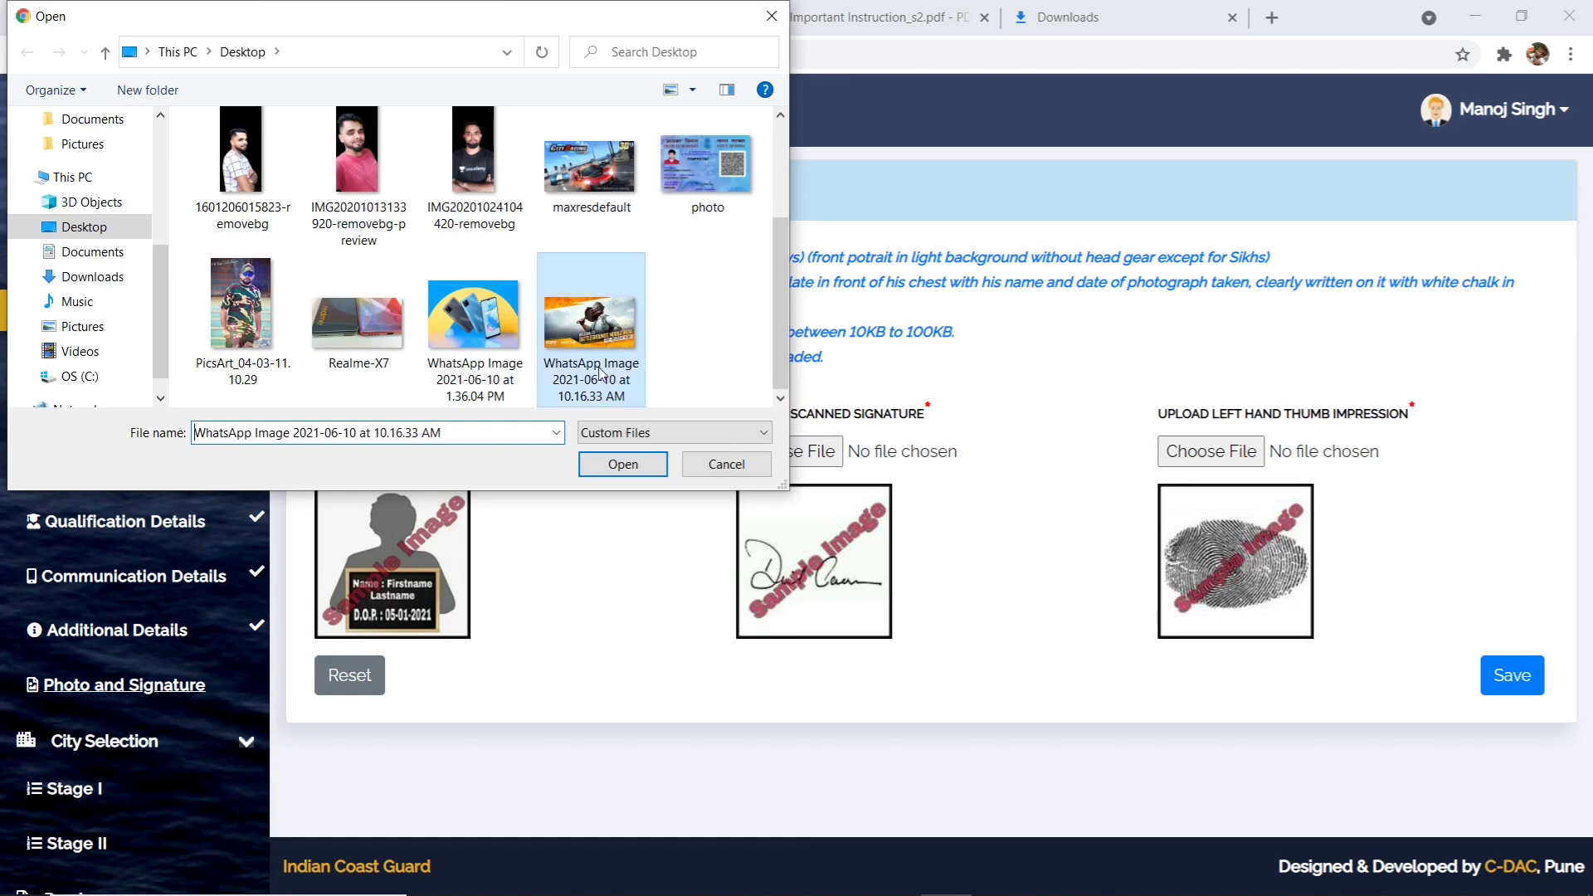
{"action": "left_click", "coordinate": [623, 464]}
{"action": "left_click", "coordinate": [1040, 281]}
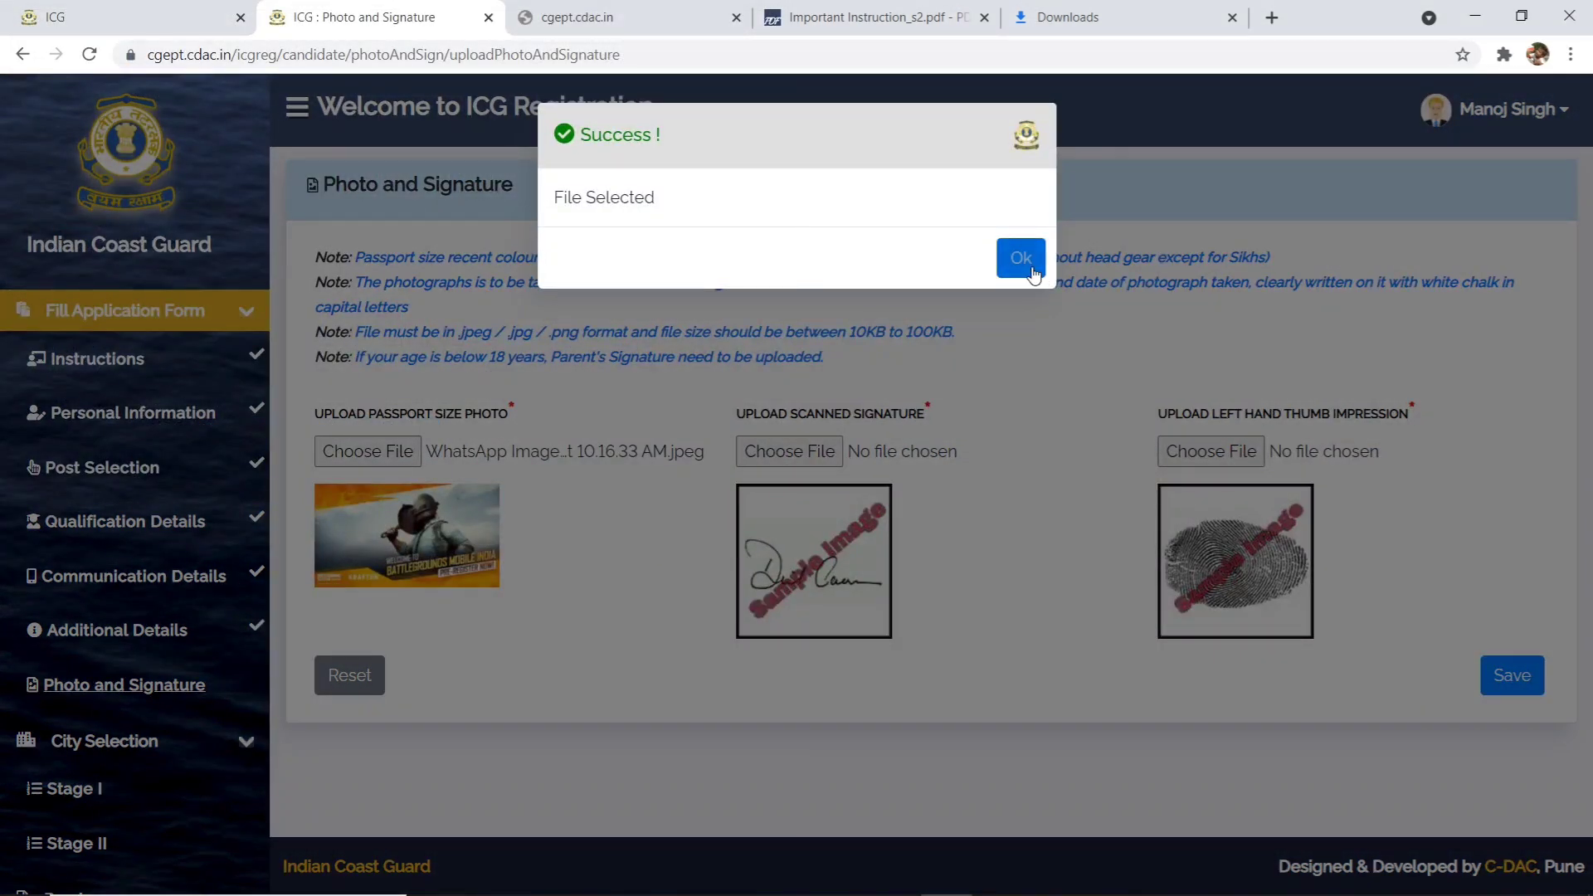
{"action": "left_click", "coordinate": [813, 459]}
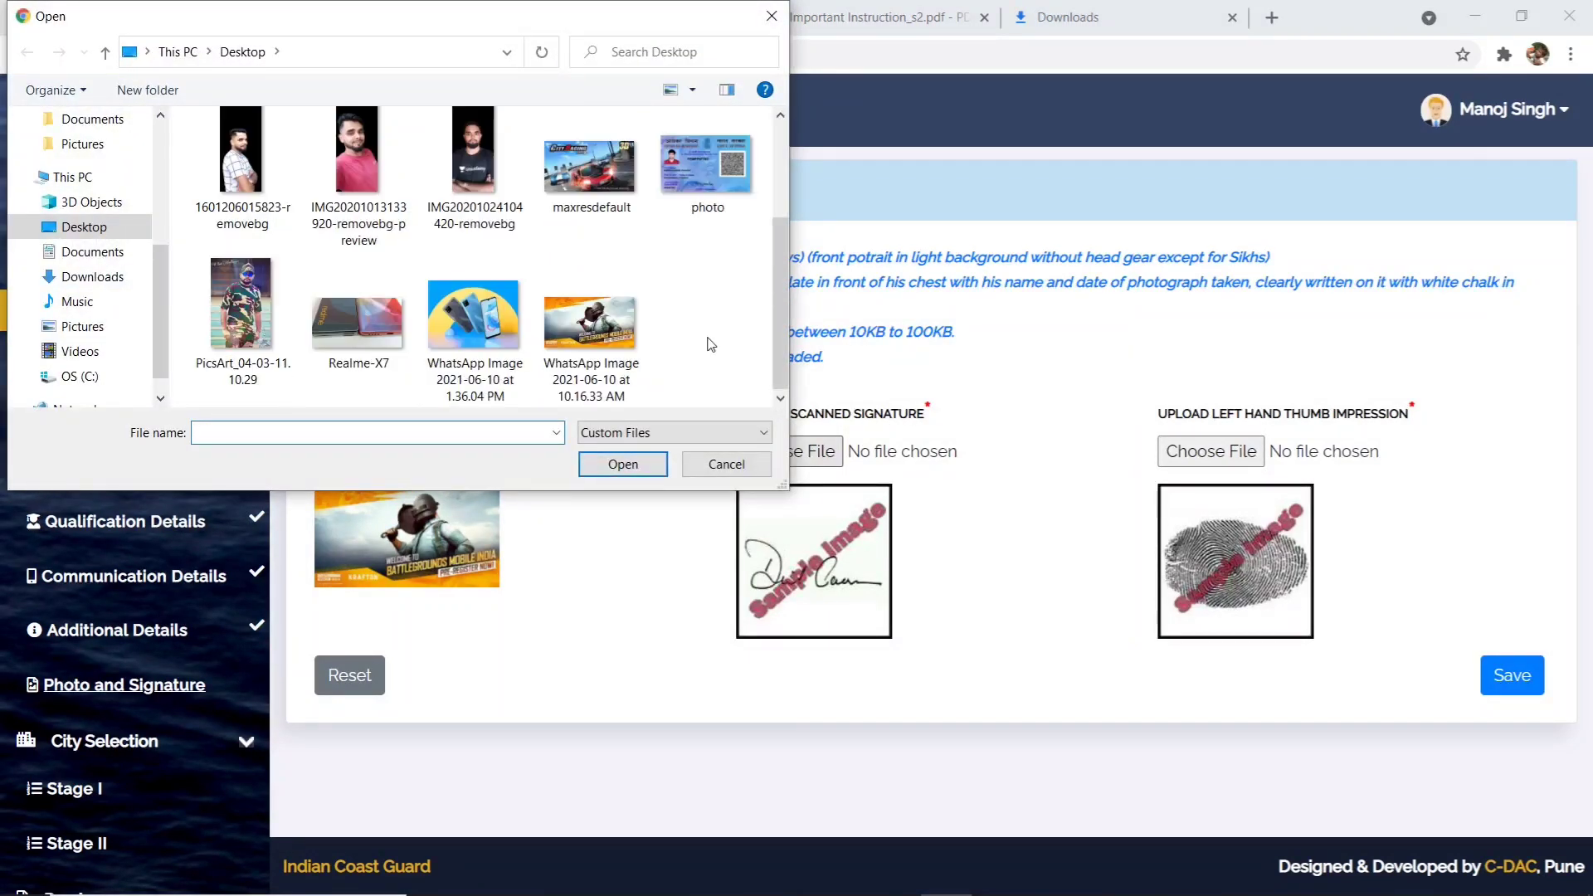
{"action": "left_click", "coordinate": [591, 365]}
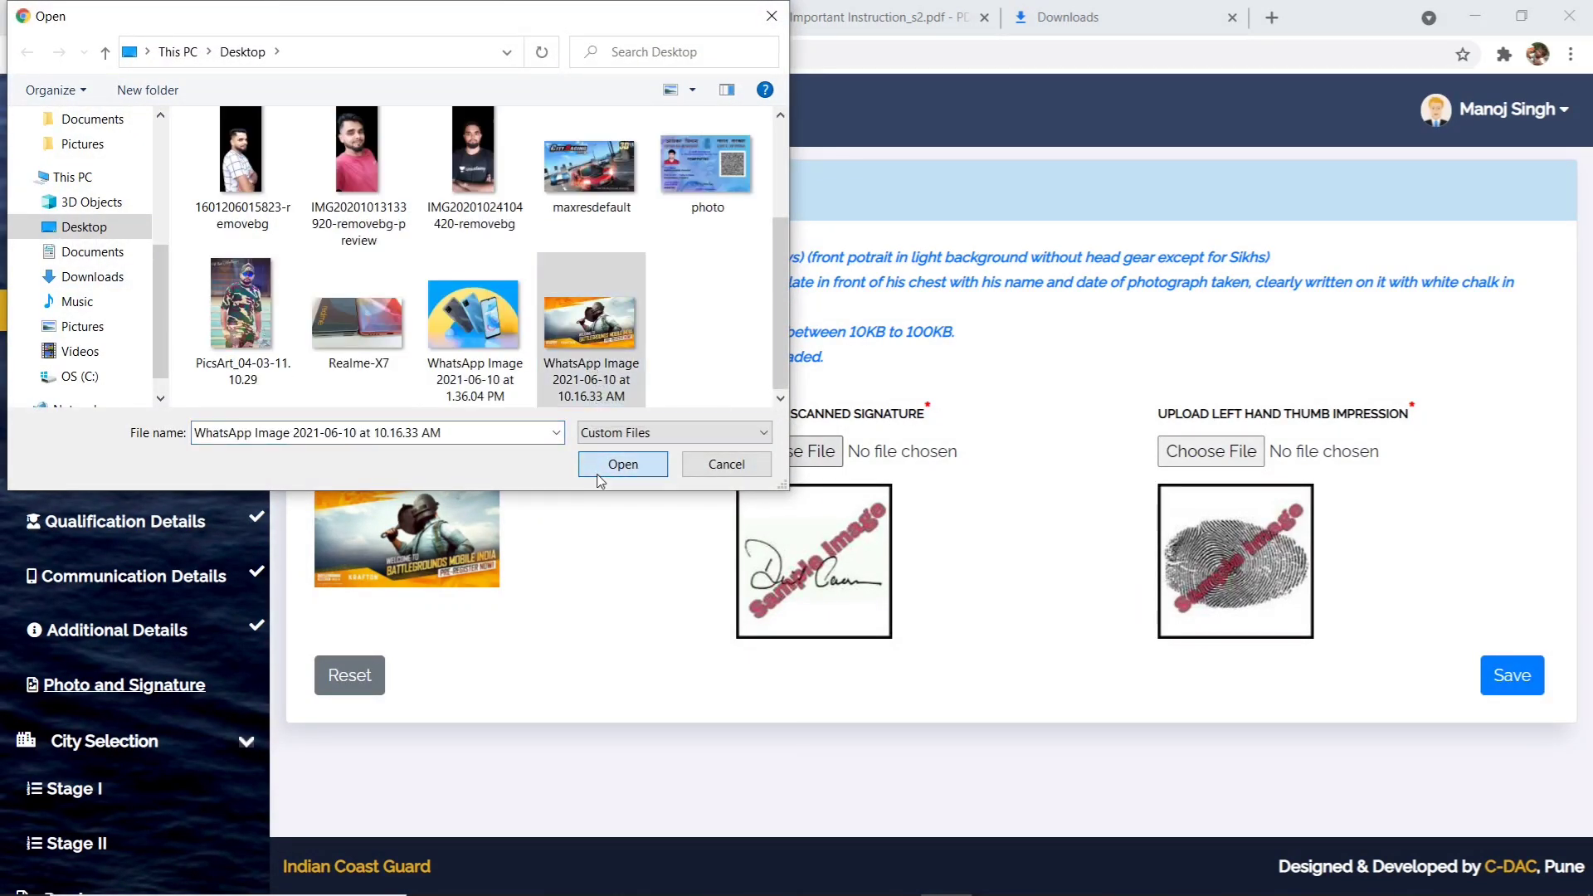
{"action": "left_click", "coordinate": [622, 463]}
{"action": "left_click", "coordinate": [1019, 257]}
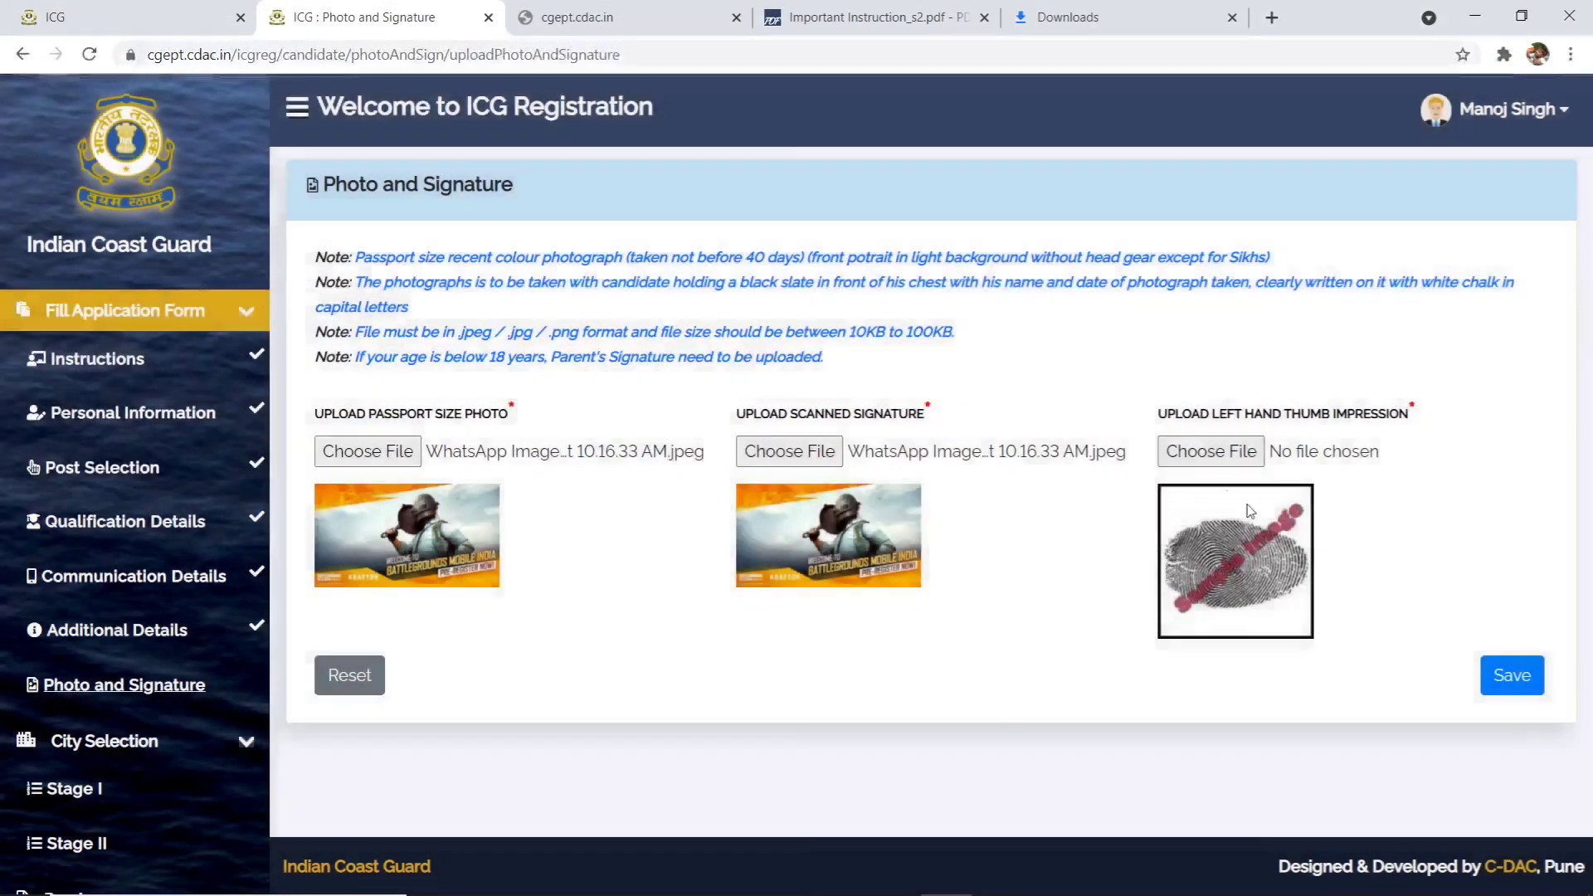
- Attach the same image as the left thumb impression and save Photo and Signature
{"action": "left_click_drag", "start_coordinate": [1227, 422], "coordinate": [1414, 437]}
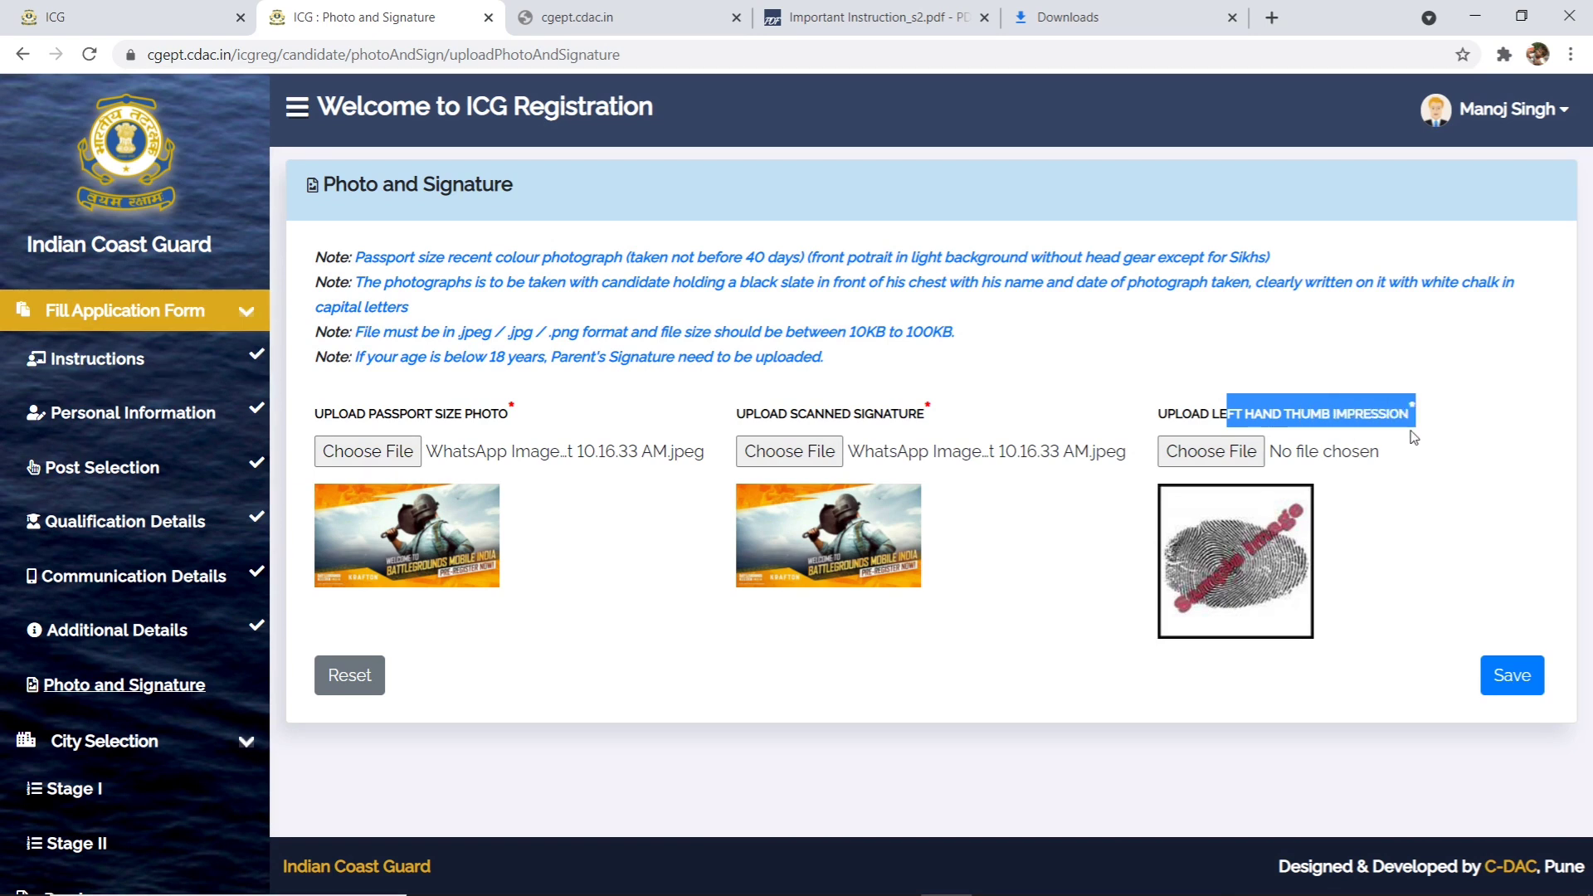
{"action": "left_click", "coordinate": [1408, 436]}
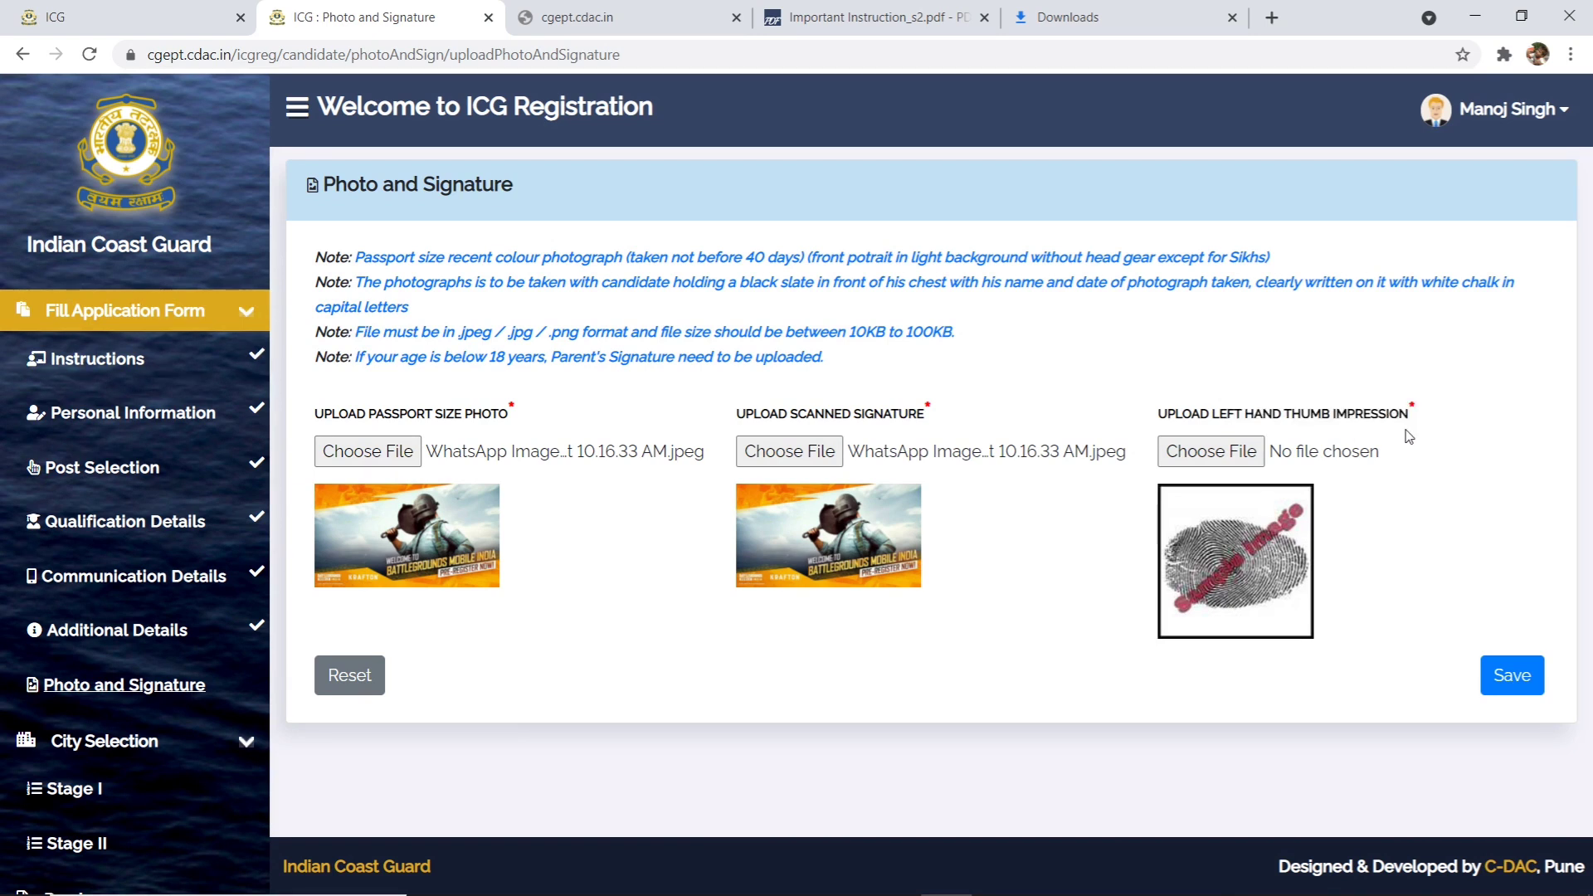
{"action": "left_click_drag", "start_coordinate": [1219, 431], "coordinate": [1433, 401]}
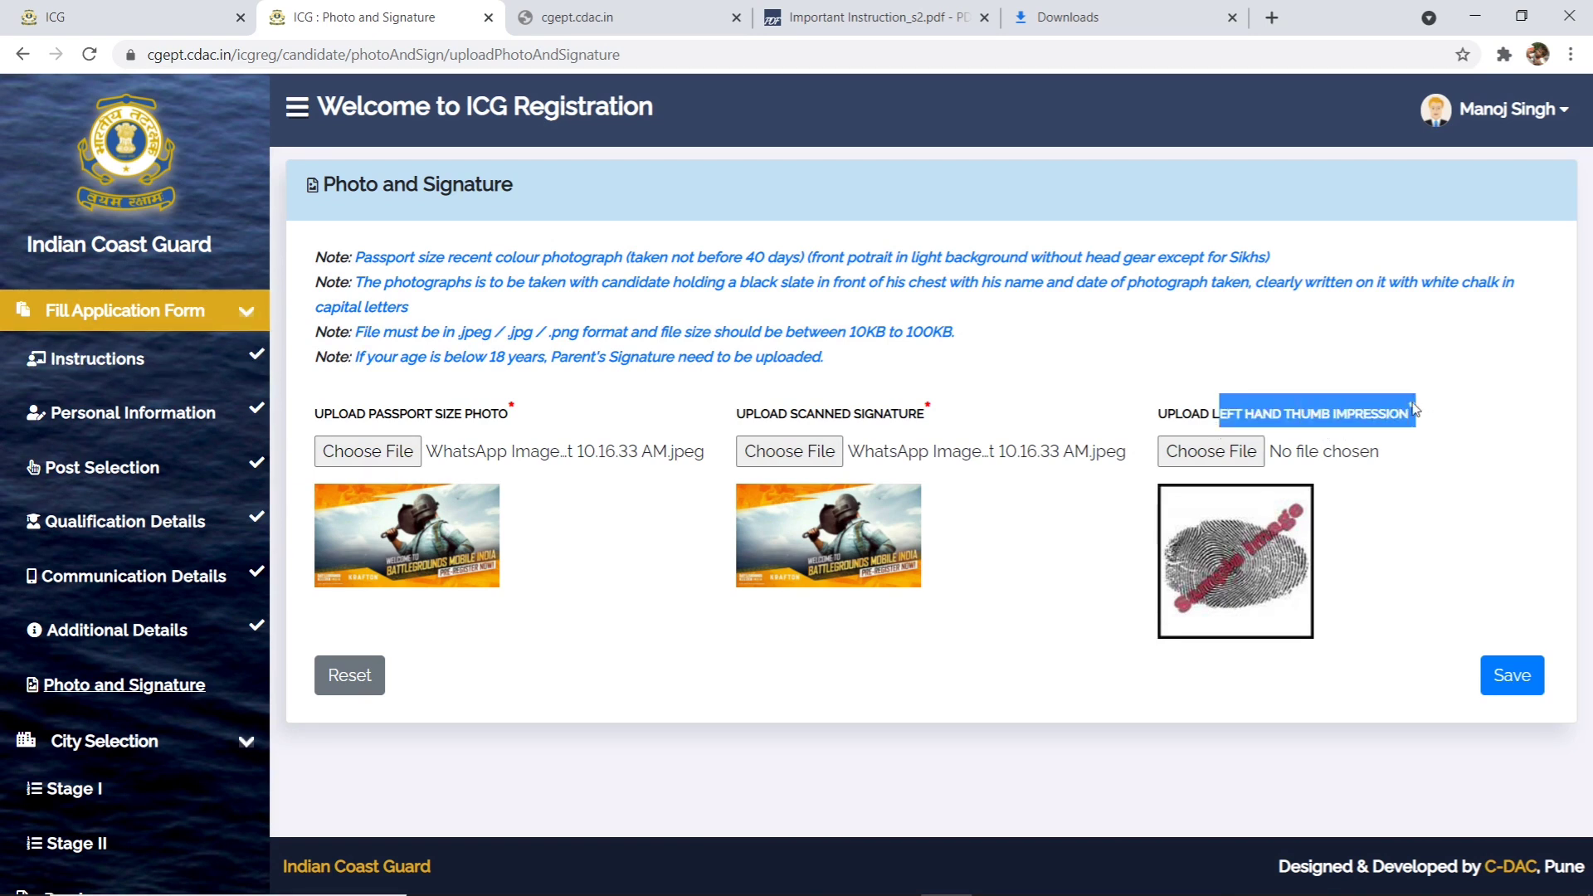
{"action": "left_click", "coordinate": [1250, 461]}
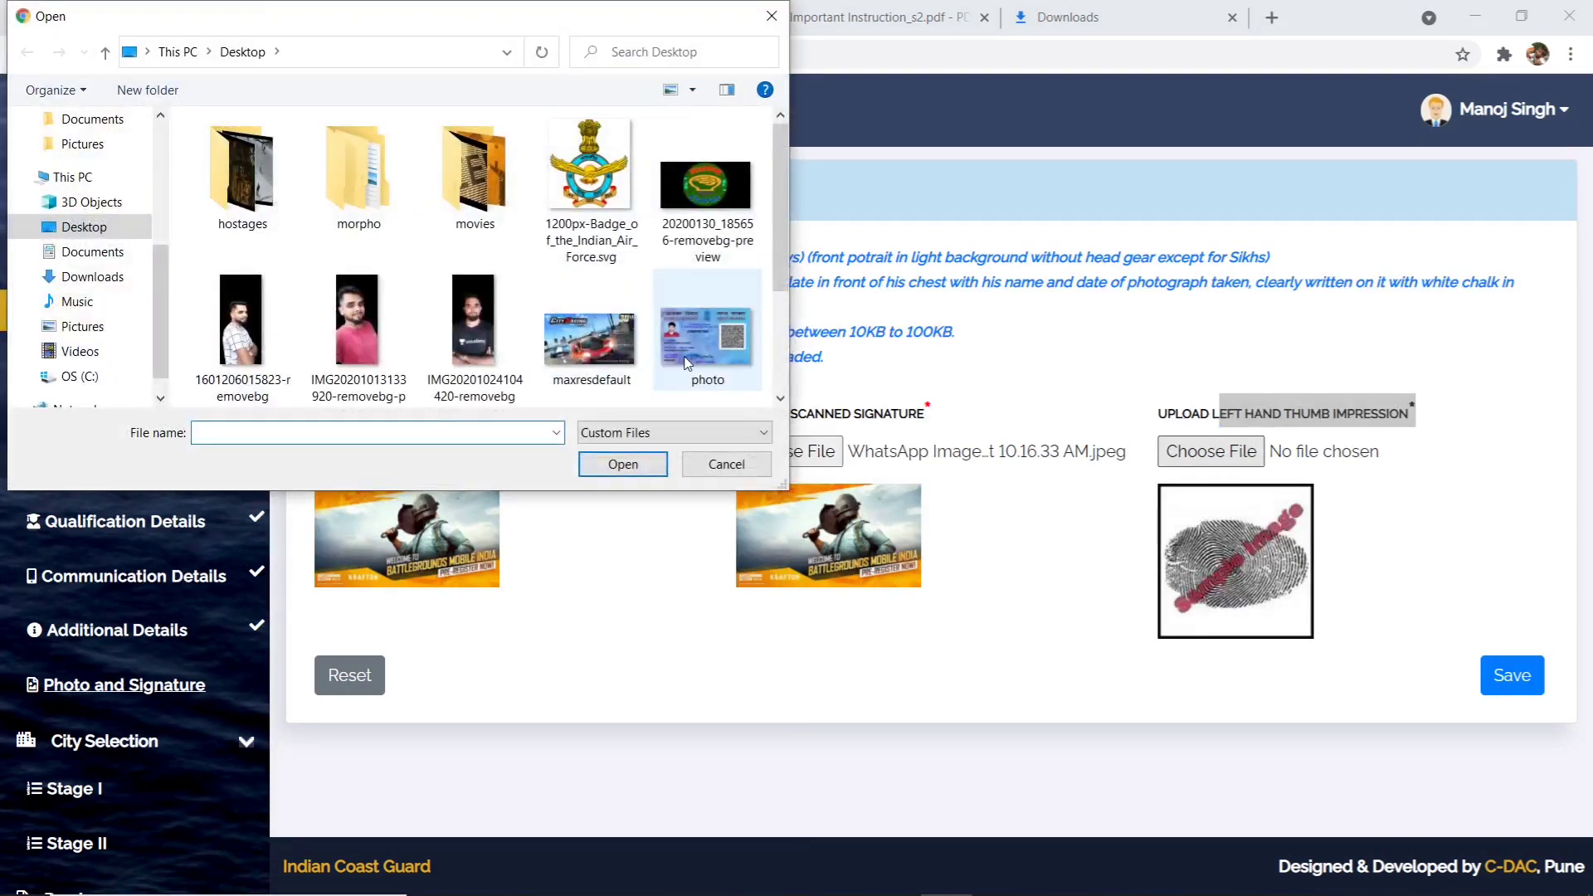
{"action": "scroll", "coordinate": [687, 353], "scroll_direction": "down", "scroll_amount": 2}
{"action": "left_click", "coordinate": [588, 357]}
{"action": "left_click", "coordinate": [639, 465]}
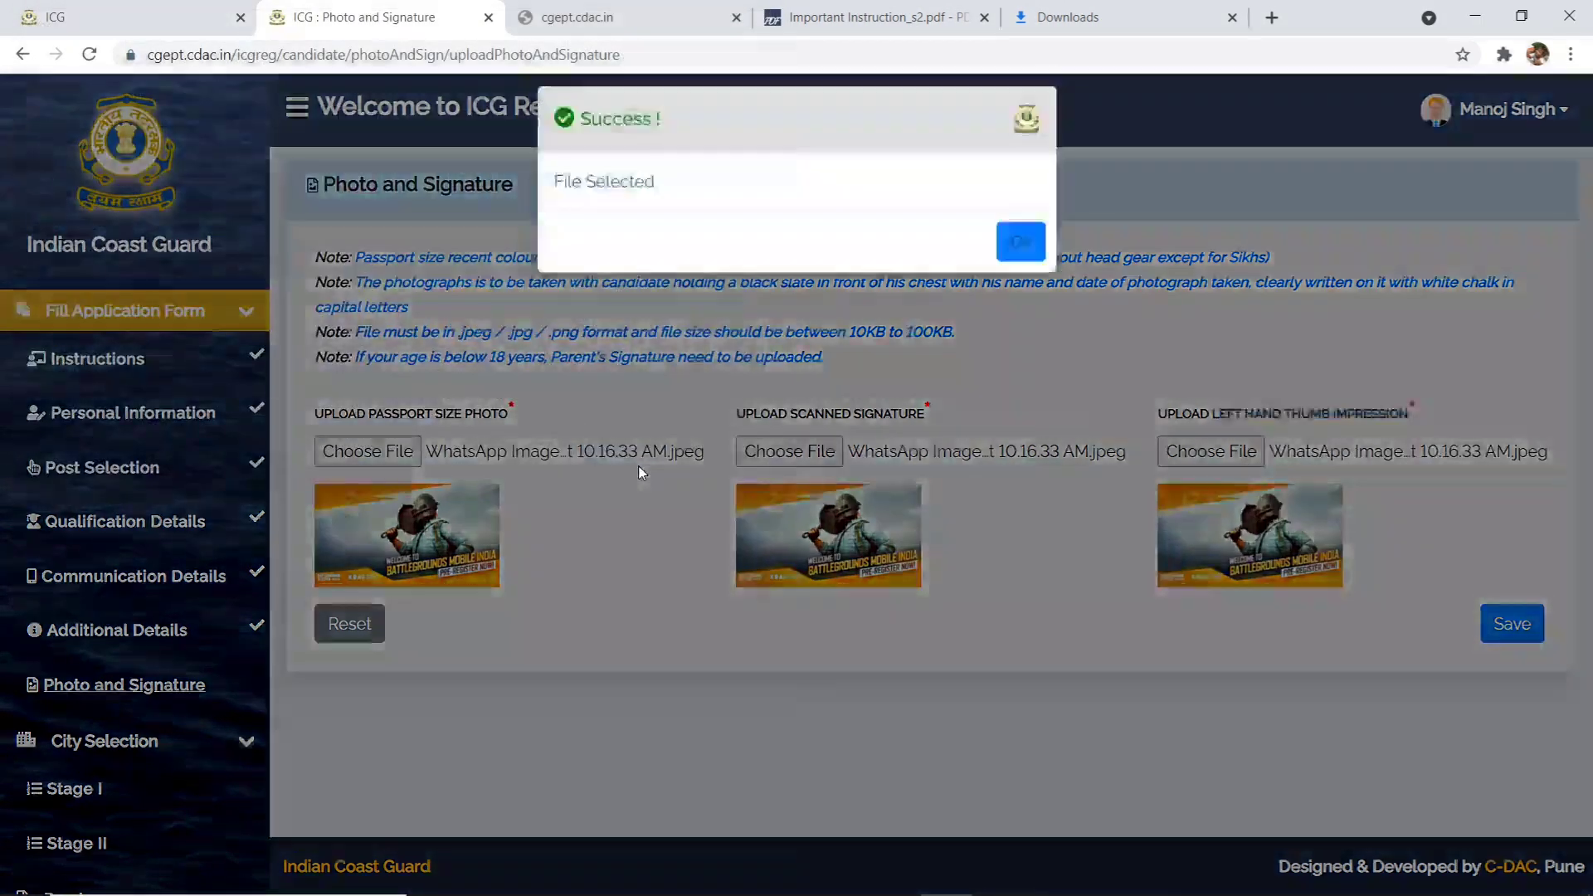
{"action": "left_click", "coordinate": [1021, 259]}
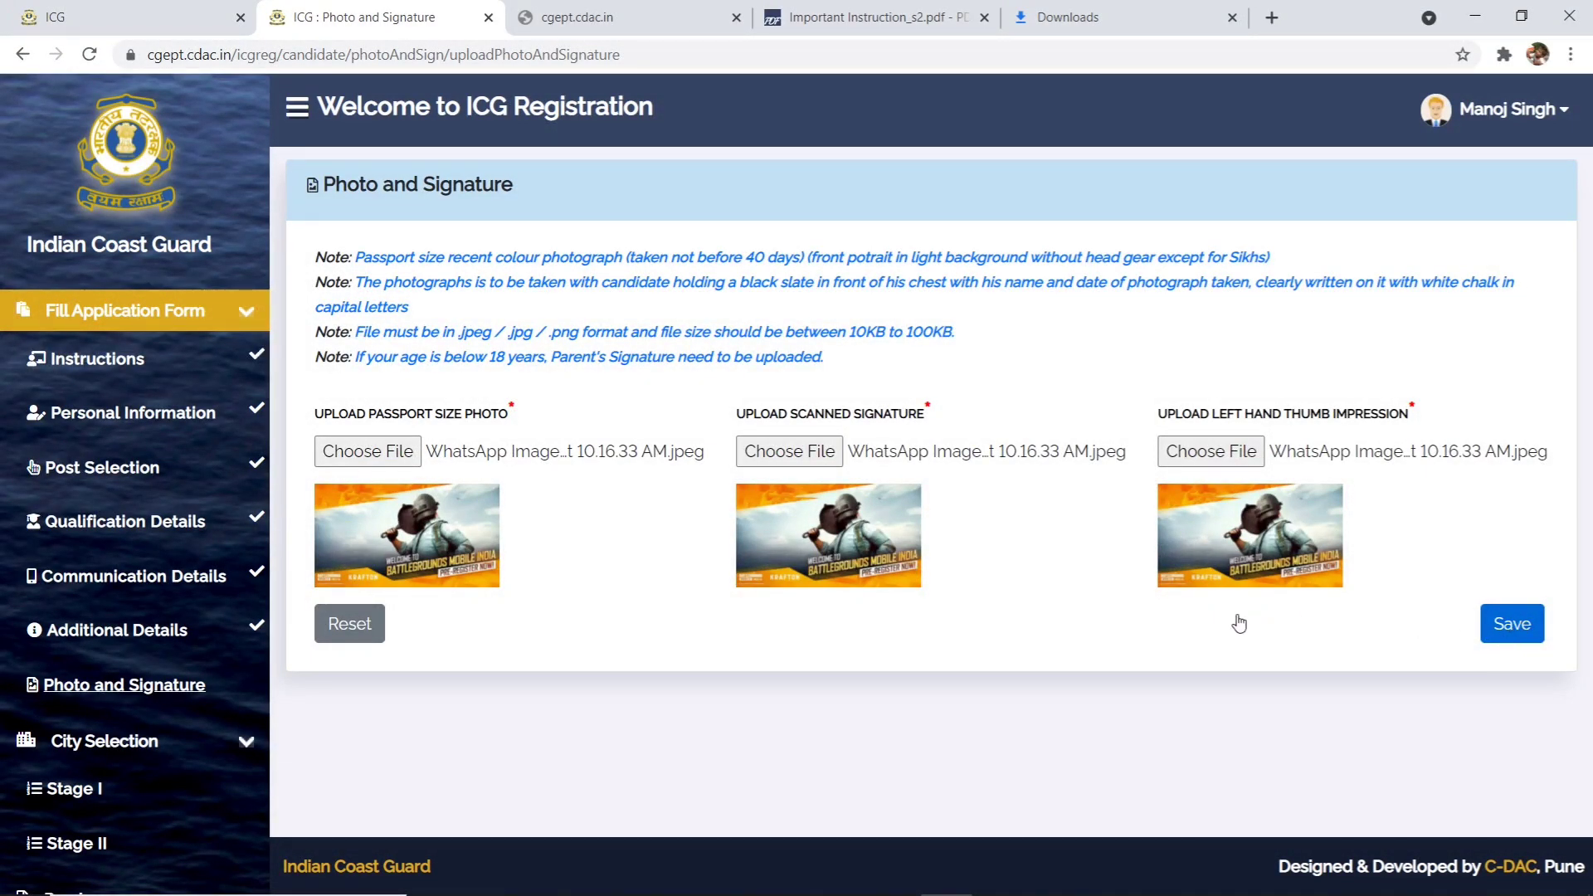
{"action": "left_click", "coordinate": [1487, 637]}
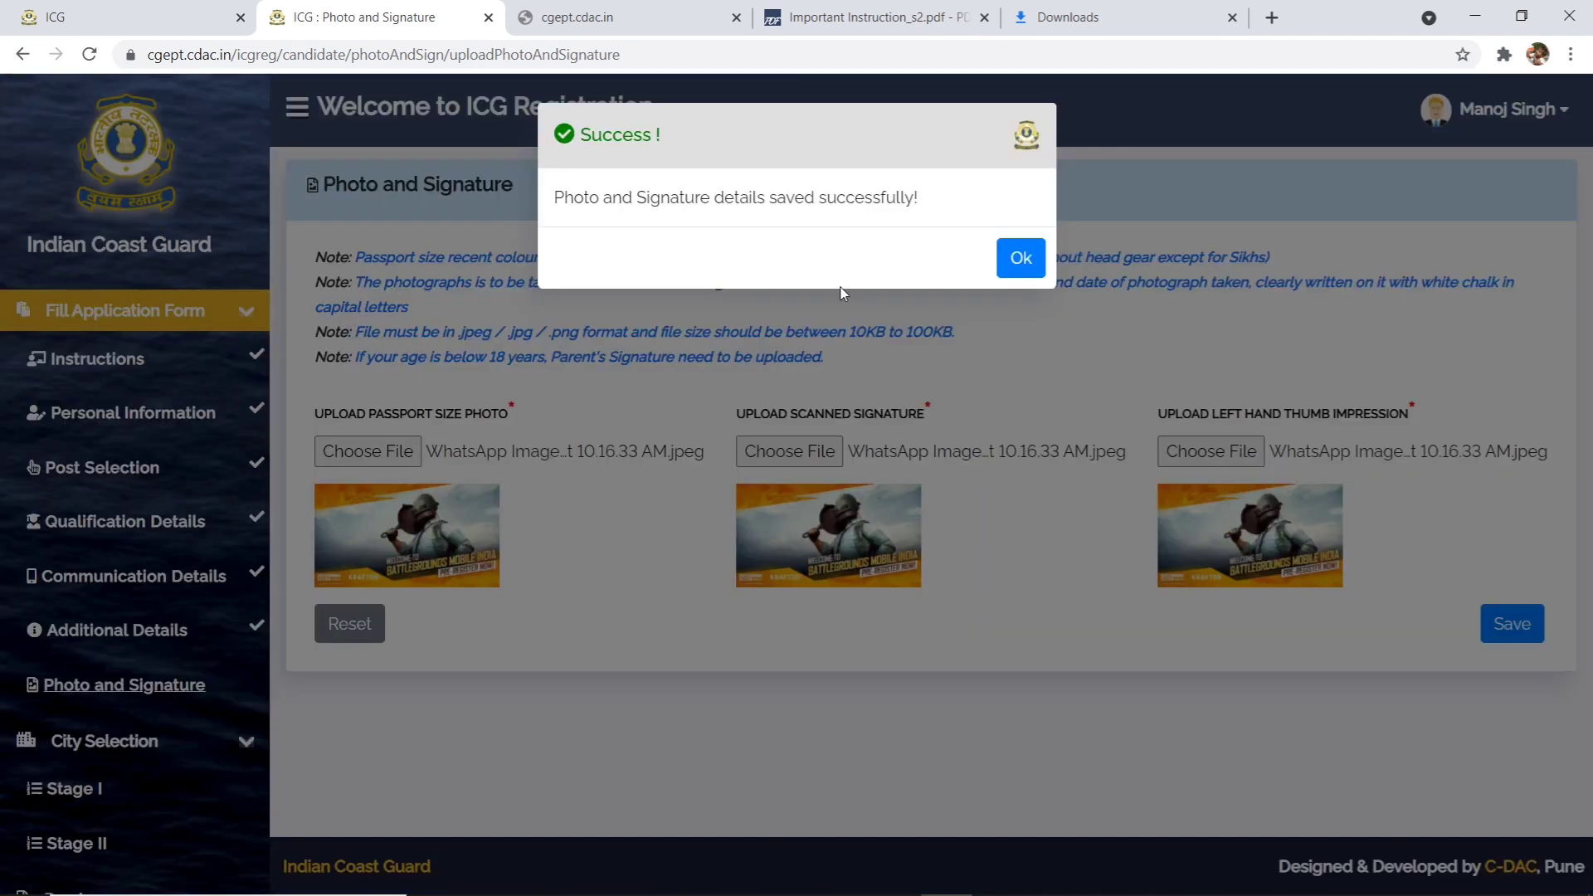
- Answer Yes to the 30 km question, pick Uttar Pradesh cities starting with Agra, and save Stage I
{"action": "left_click", "coordinate": [1031, 267]}
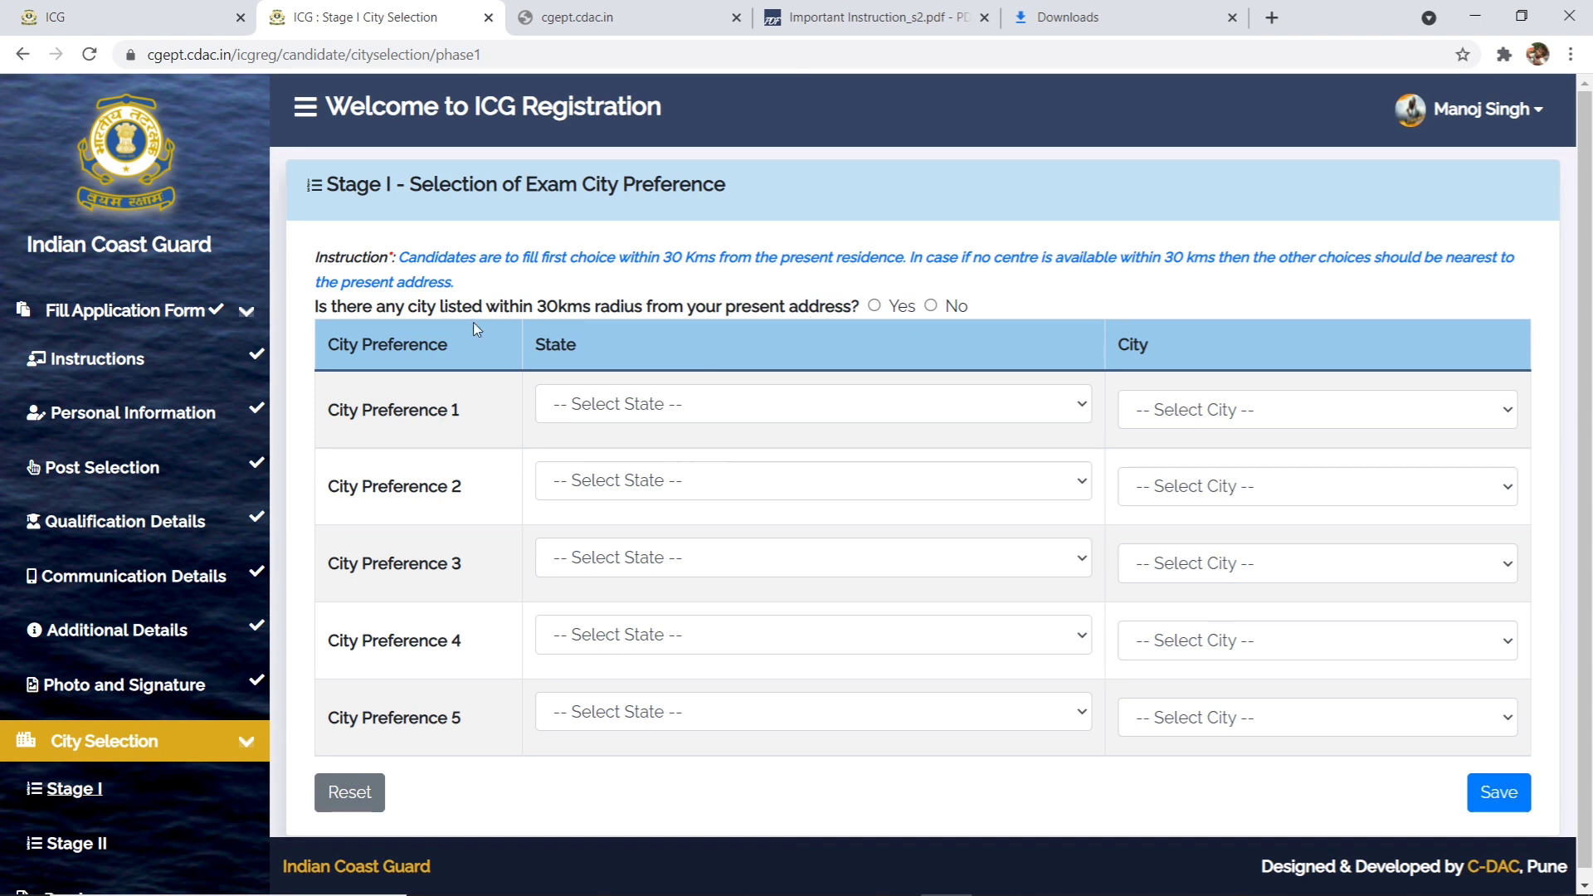
{"action": "left_click", "coordinate": [875, 307]}
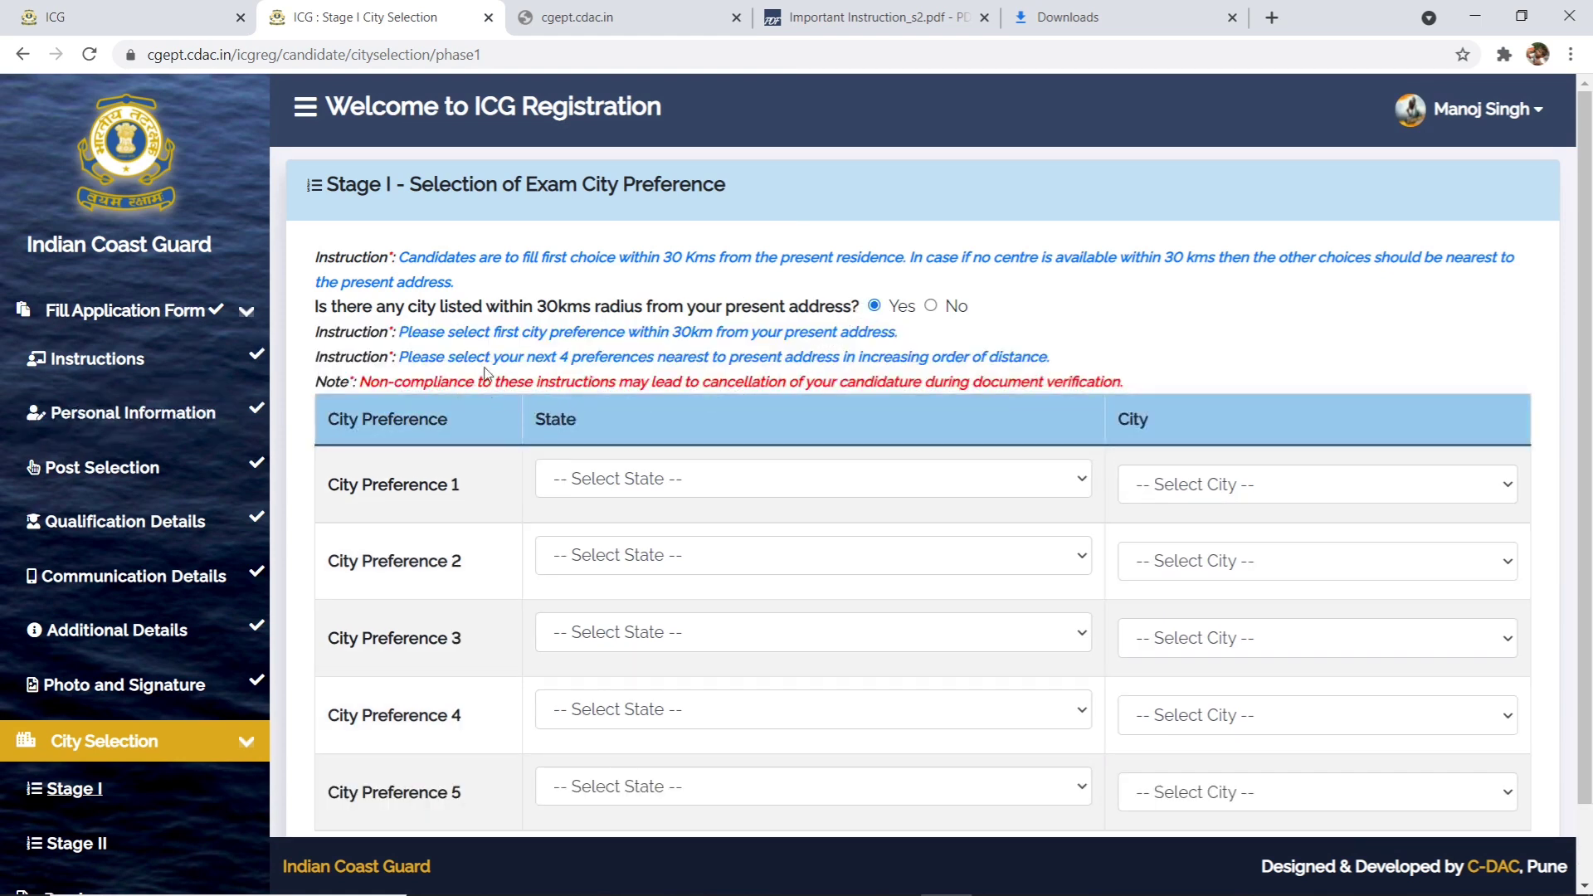
{"action": "left_click", "coordinate": [711, 473]}
{"action": "scroll", "coordinate": [759, 336], "scroll_direction": "down", "scroll_amount": 5}
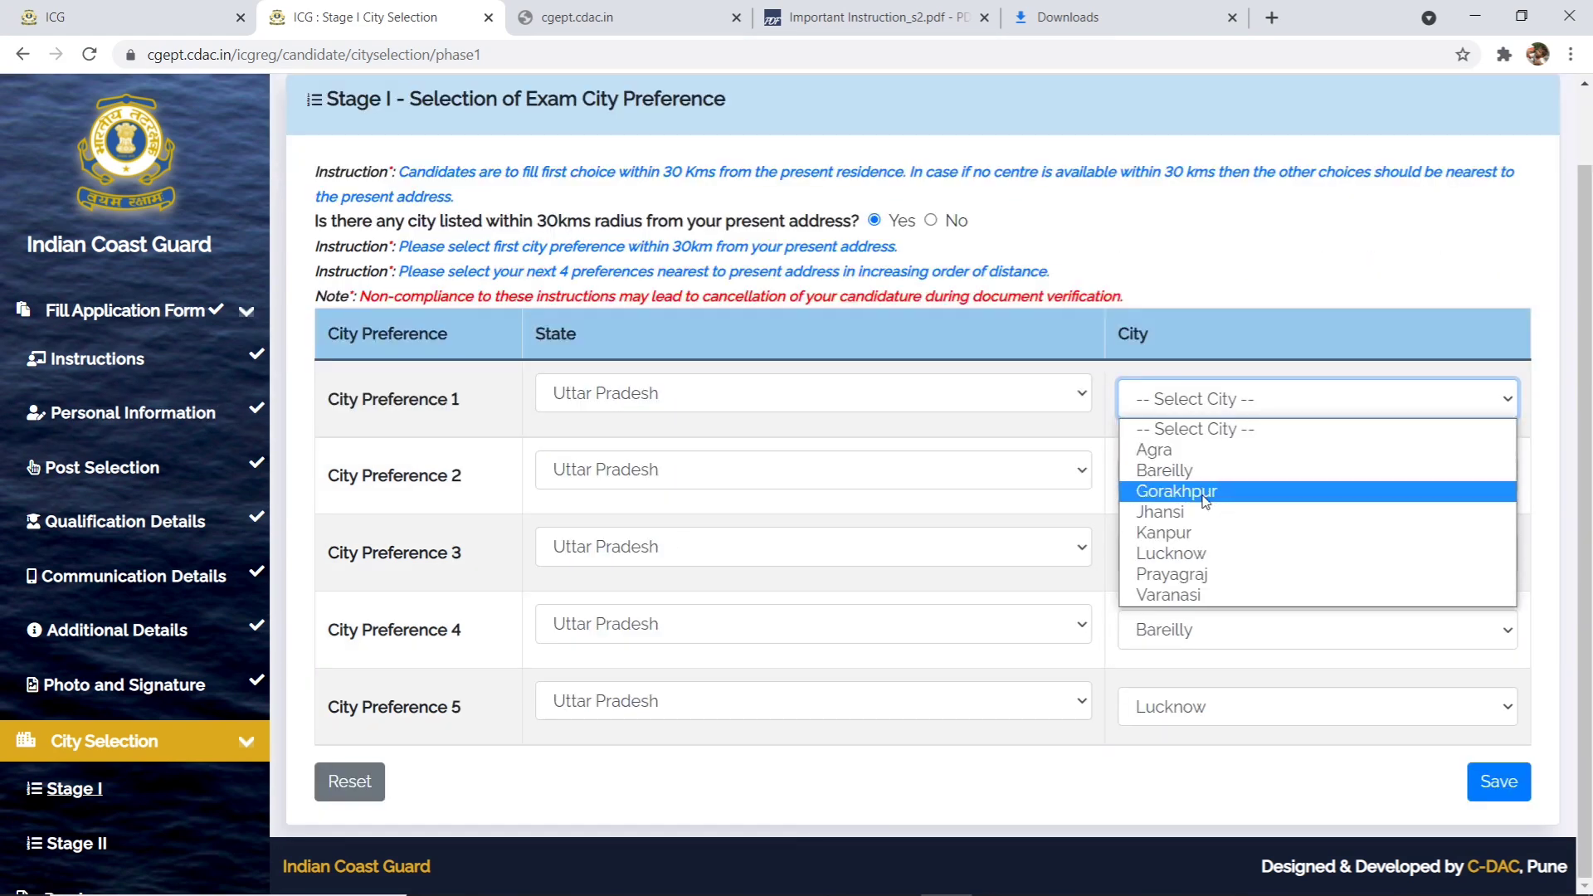
{"action": "left_click", "coordinate": [1195, 449]}
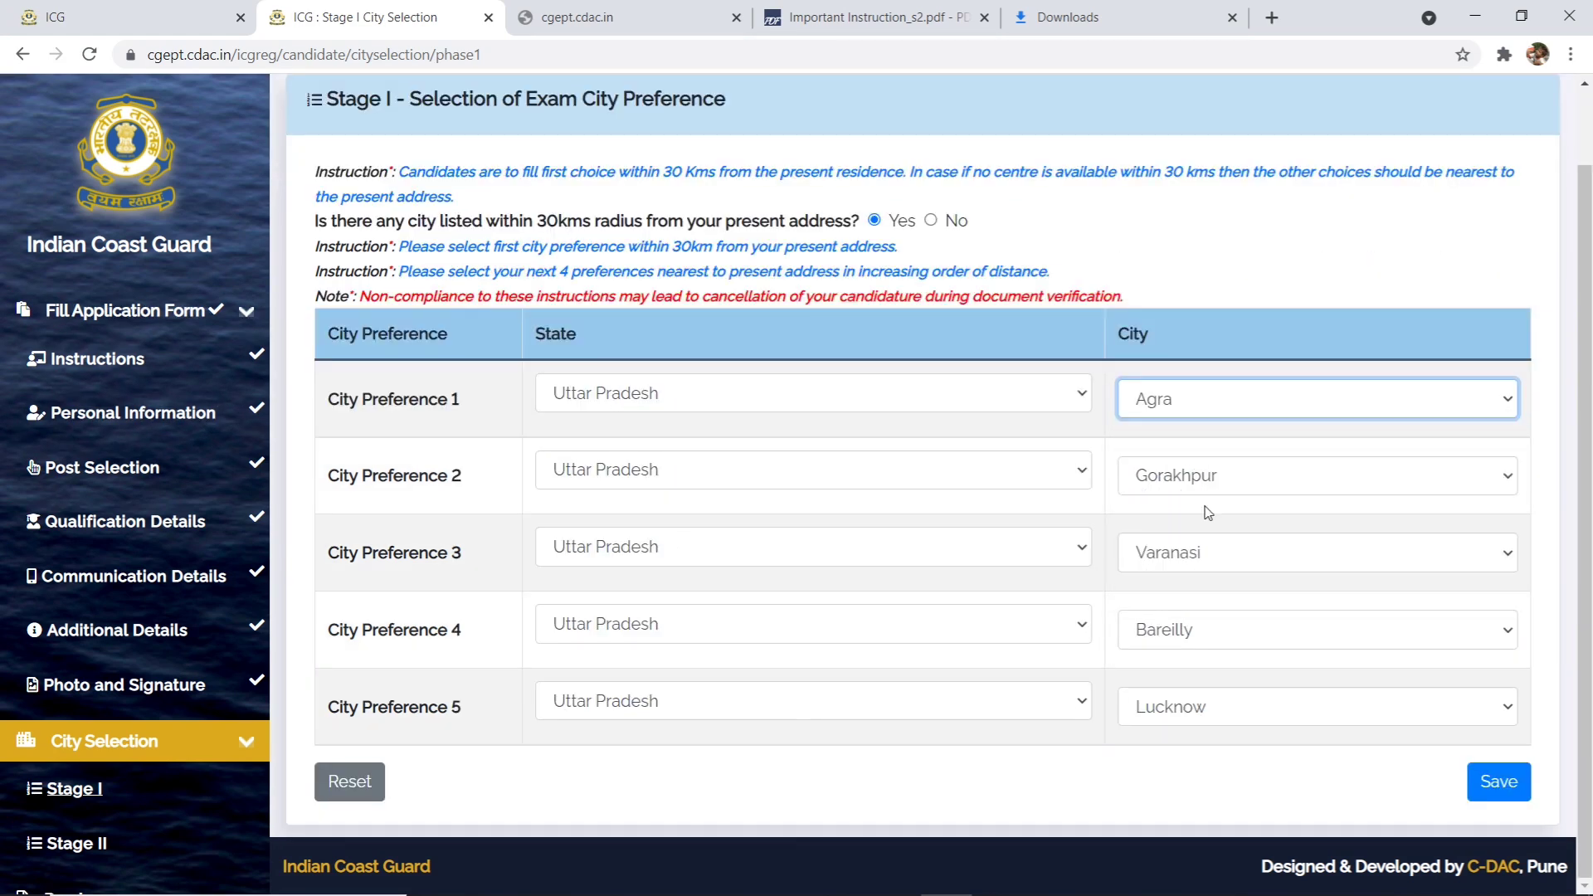
{"action": "left_click", "coordinate": [1481, 780]}
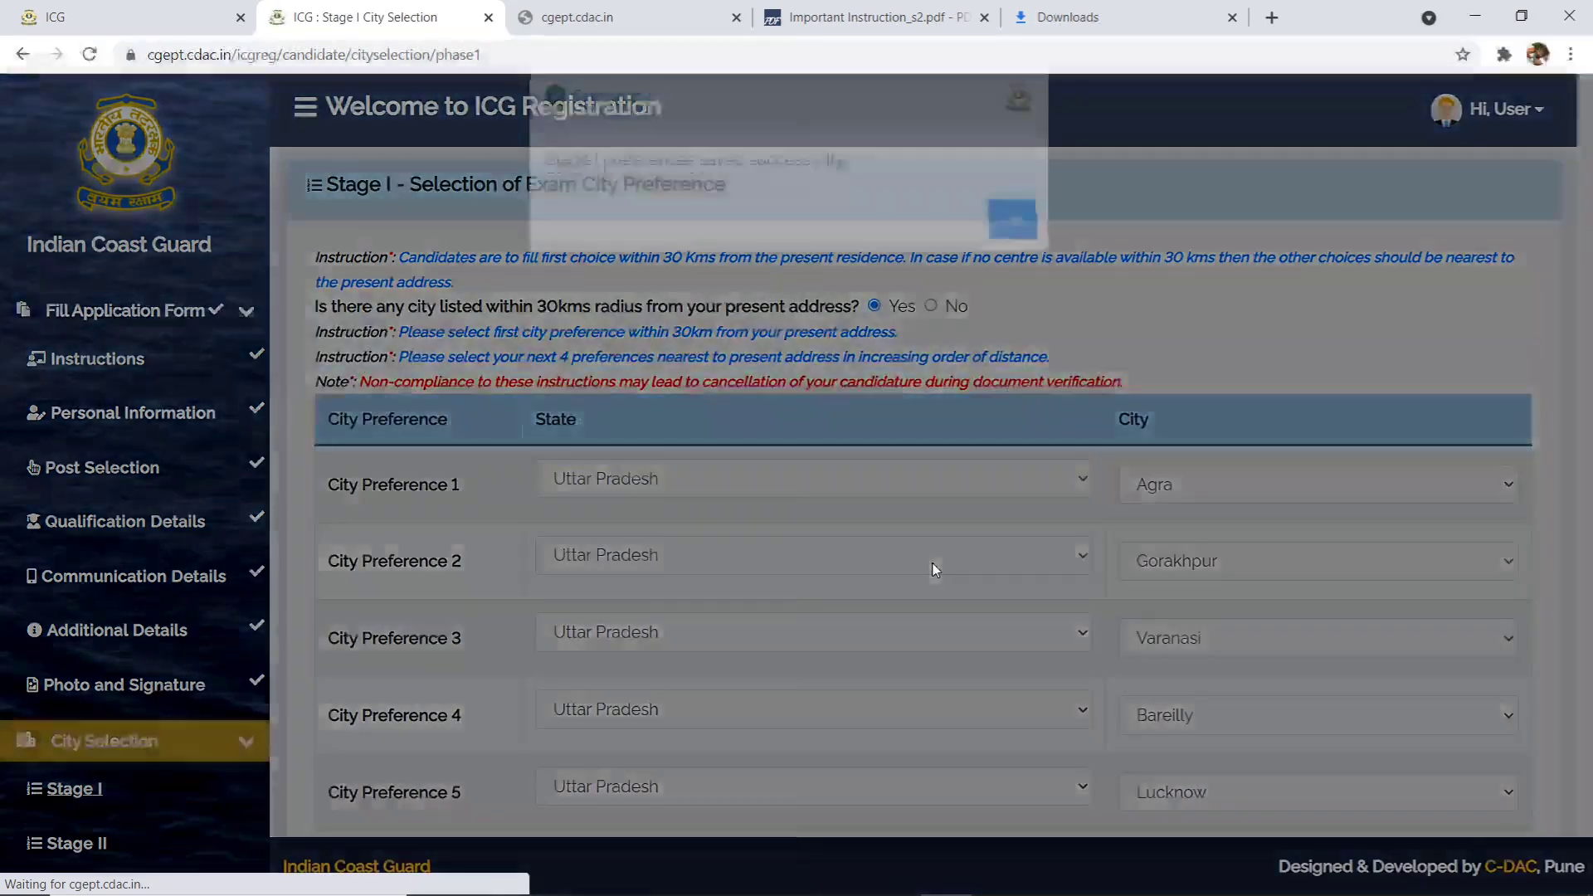
{"action": "left_click", "coordinate": [1011, 257]}
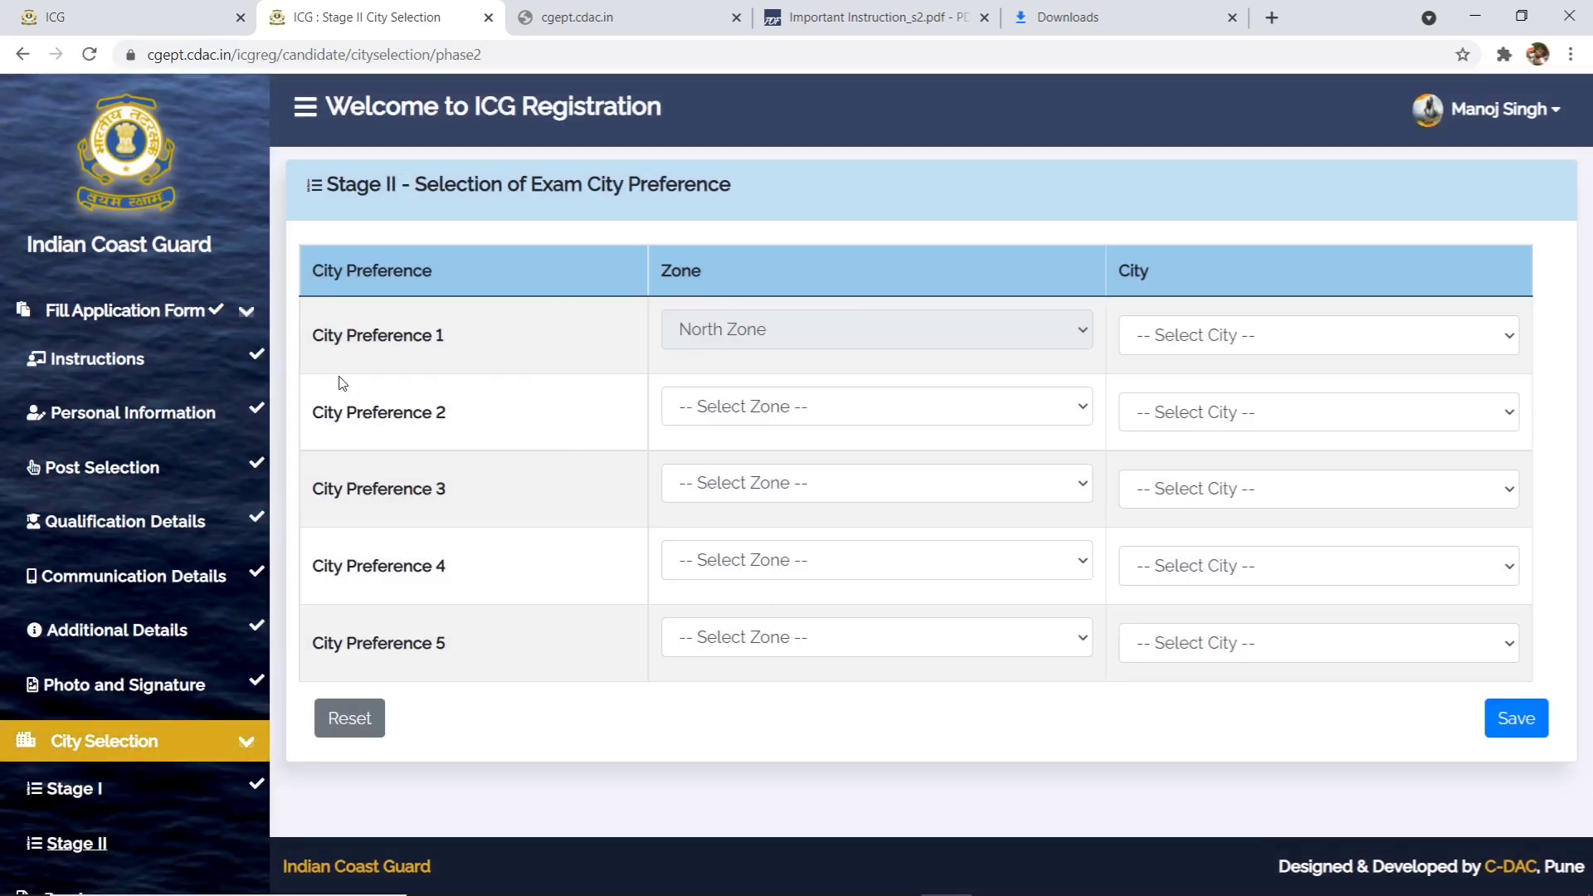
- Set zones for city preferences 2–5 to North-East, East, West and North-West Zone
{"action": "left_click", "coordinate": [762, 339]}
{"action": "left_click", "coordinate": [763, 415]}
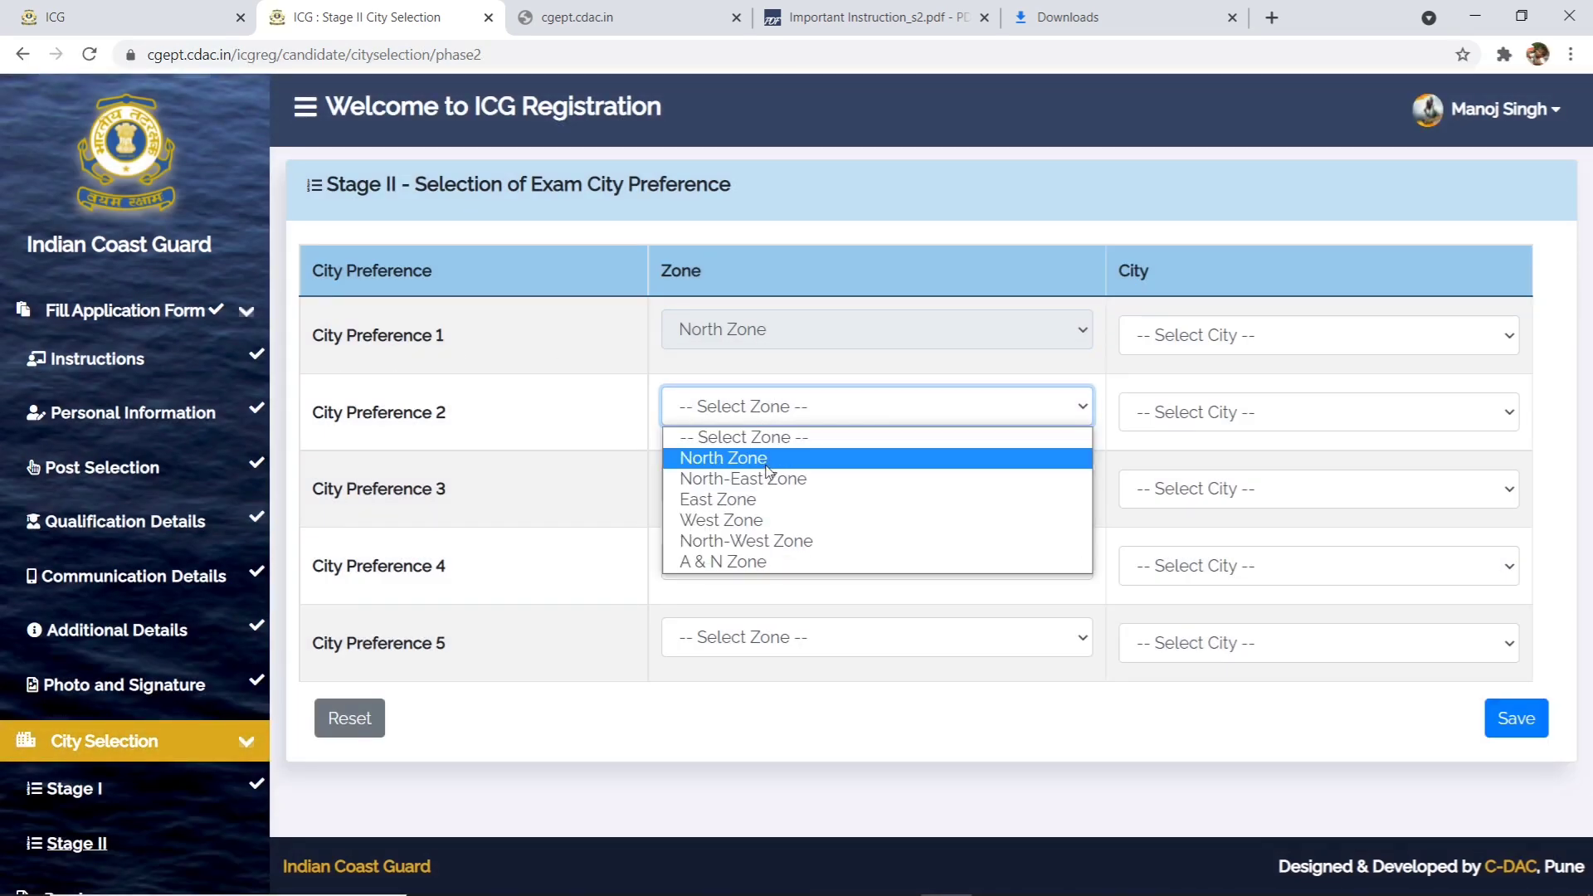
{"action": "left_click", "coordinate": [764, 435]}
{"action": "left_click", "coordinate": [769, 437]}
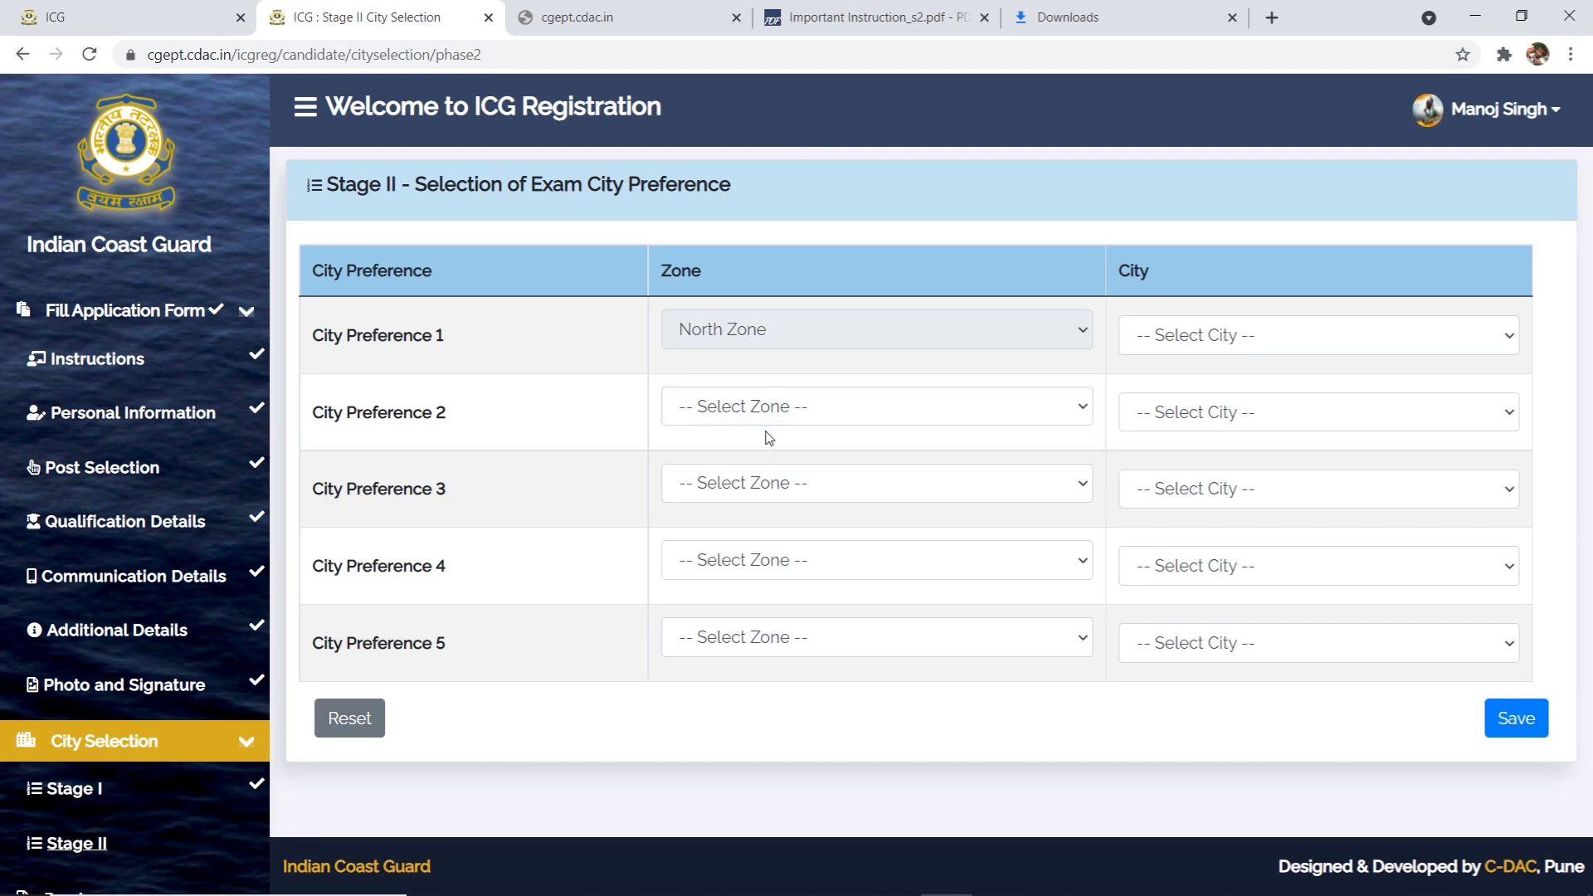
{"action": "left_click", "coordinate": [765, 345]}
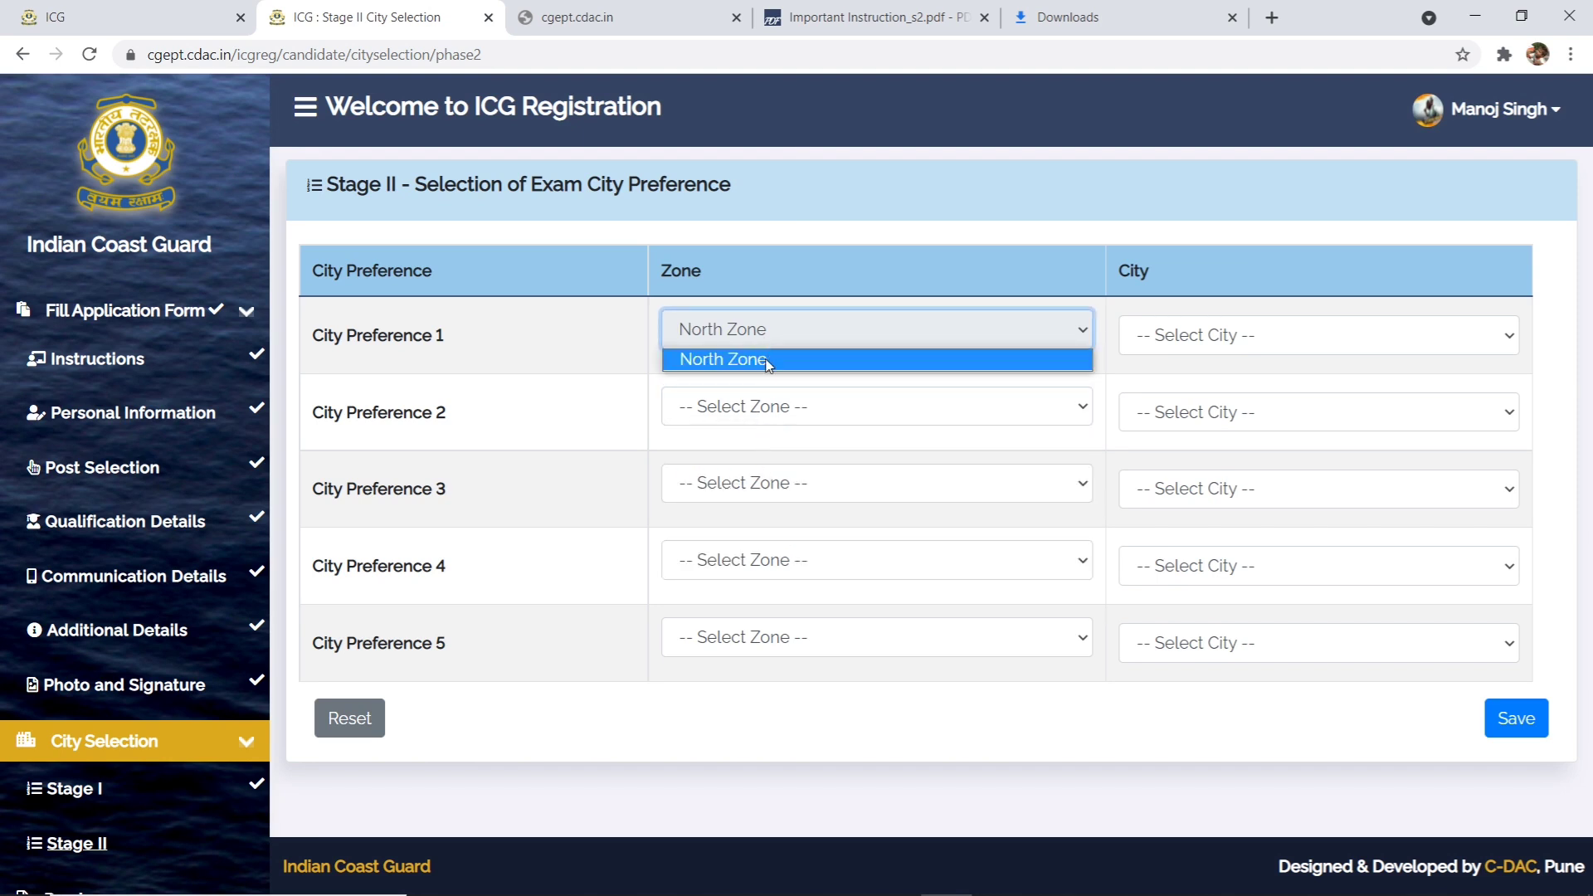
{"action": "left_click", "coordinate": [764, 408]}
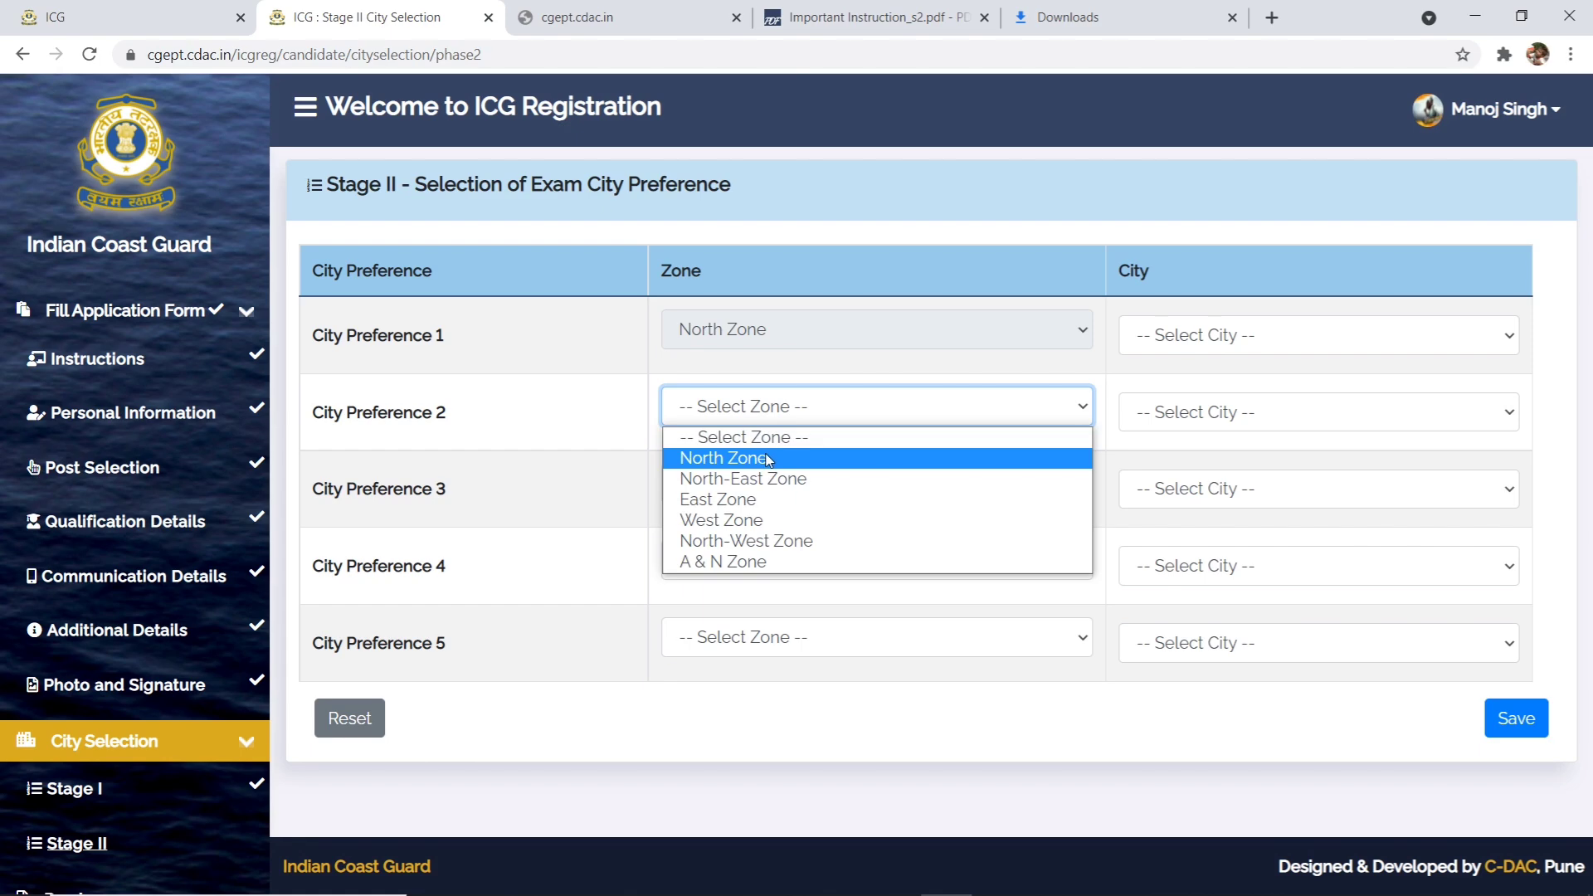
{"action": "left_click", "coordinate": [764, 481]}
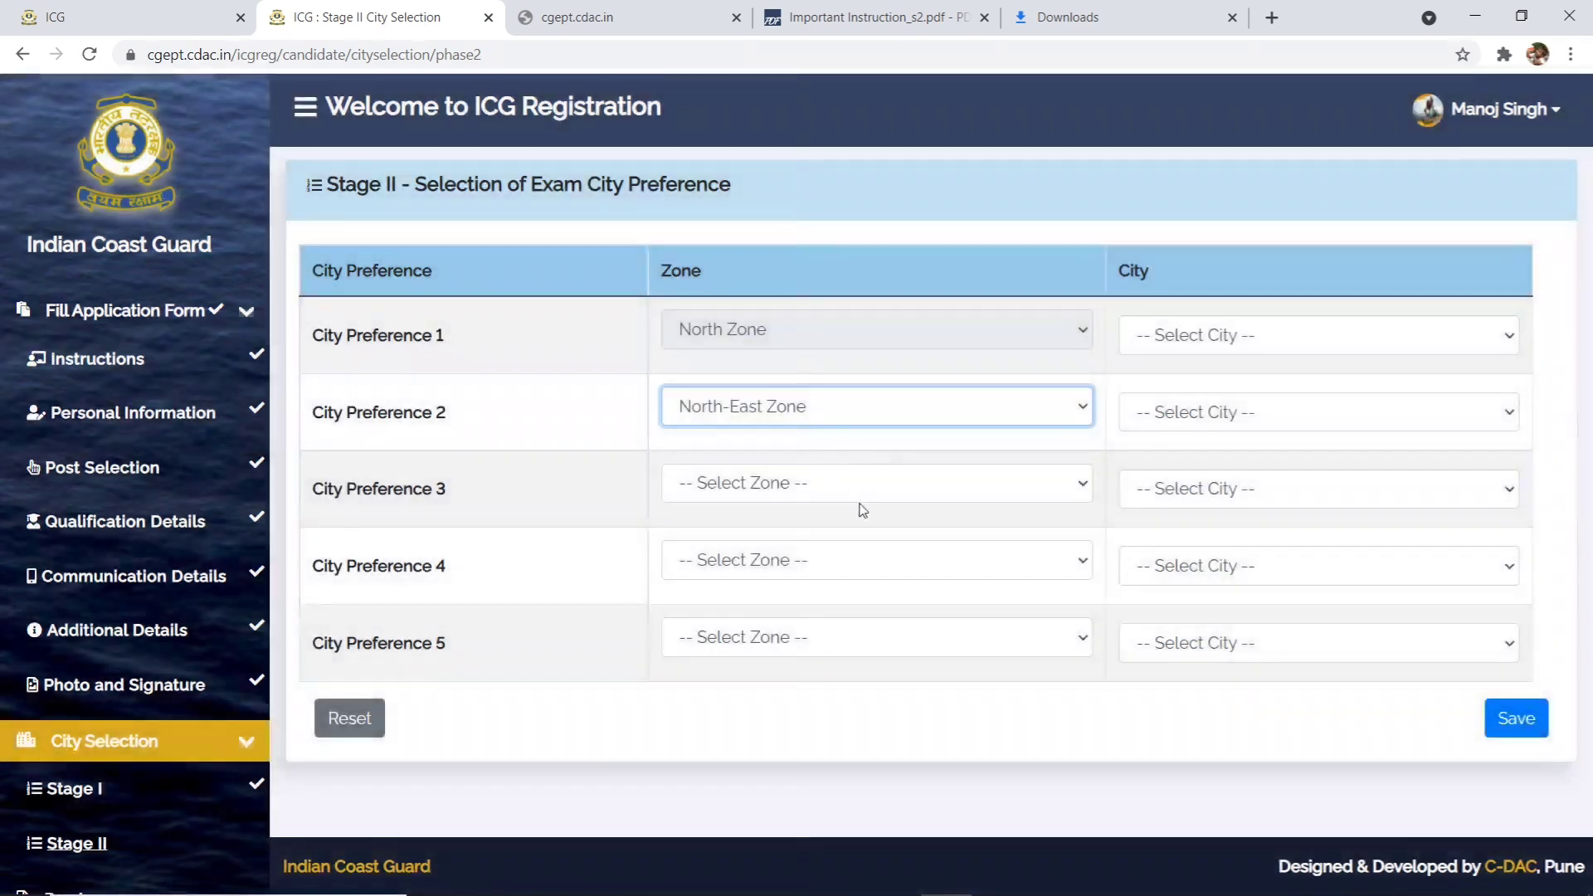
{"action": "left_click", "coordinate": [858, 497]}
{"action": "left_click", "coordinate": [836, 578]}
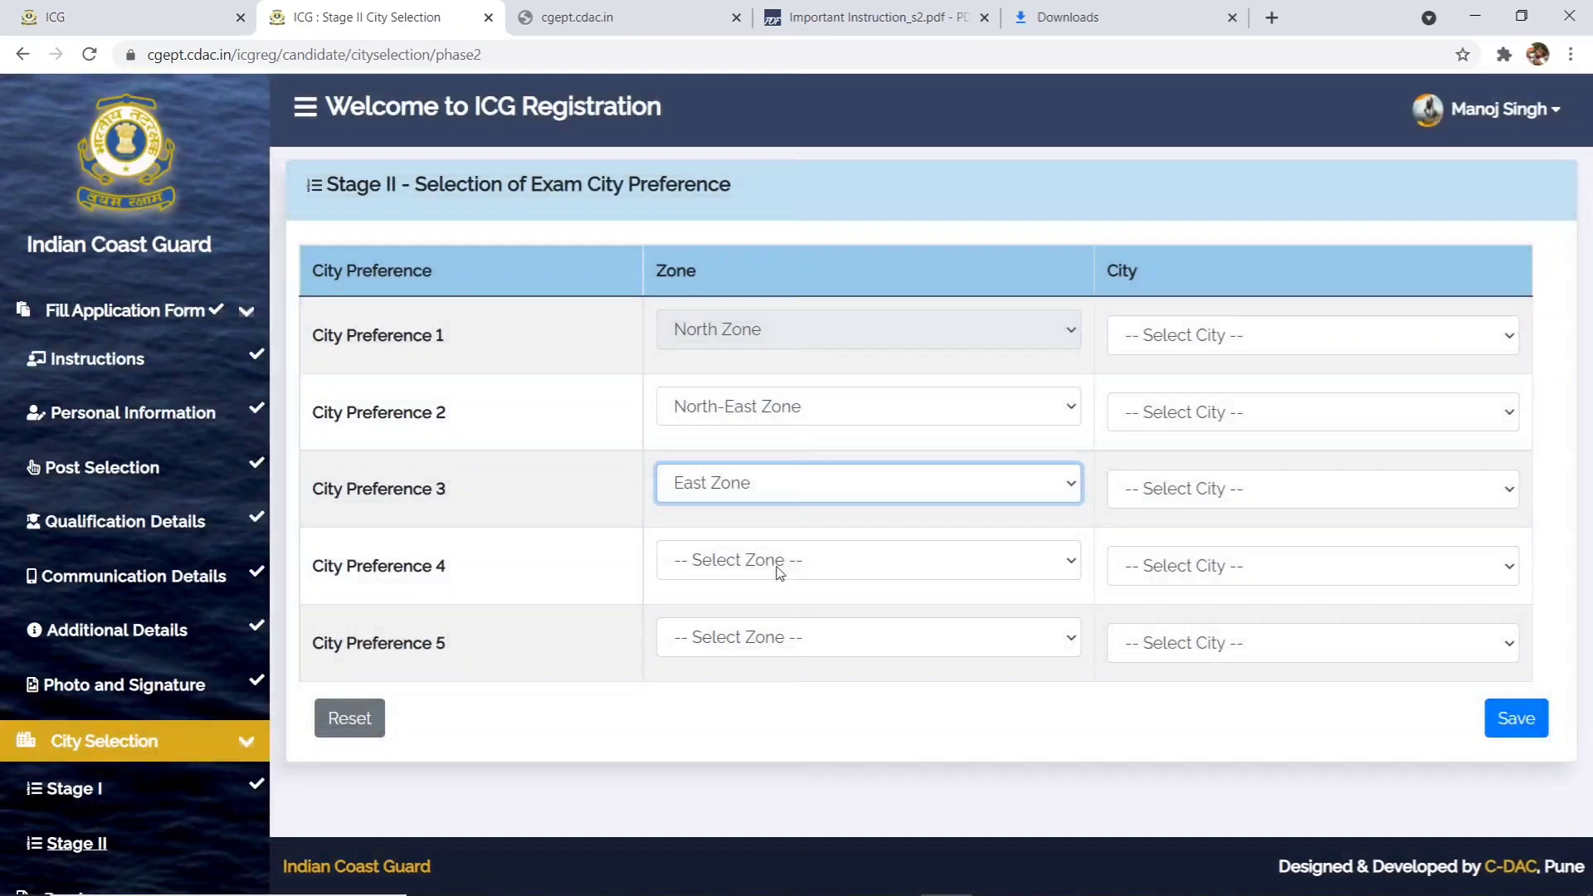
{"action": "left_click", "coordinate": [780, 572]}
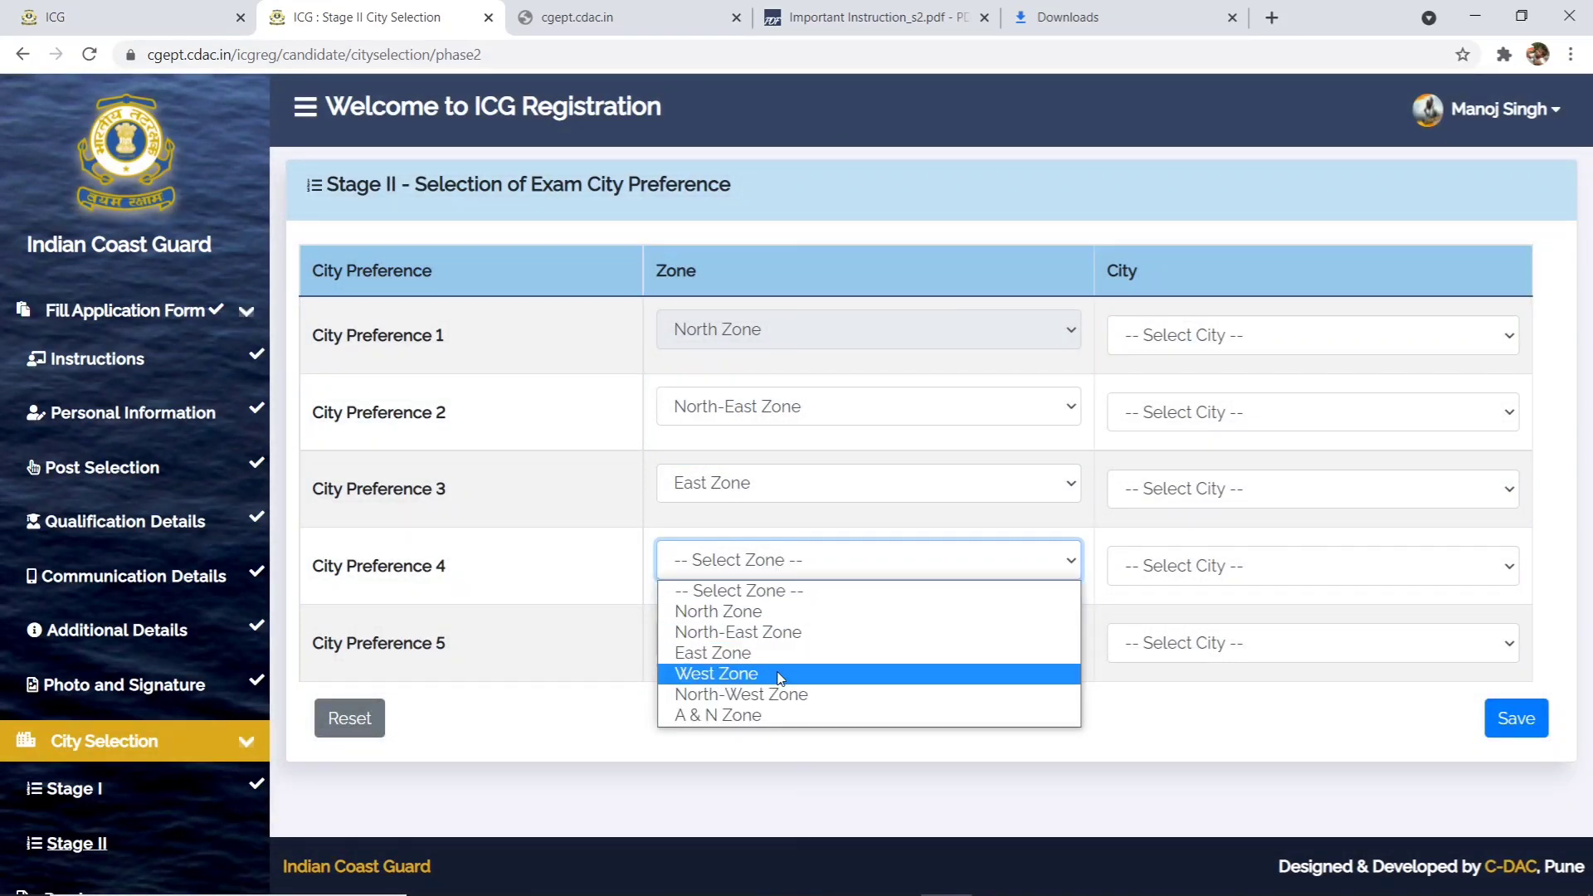
{"action": "left_click", "coordinate": [781, 672]}
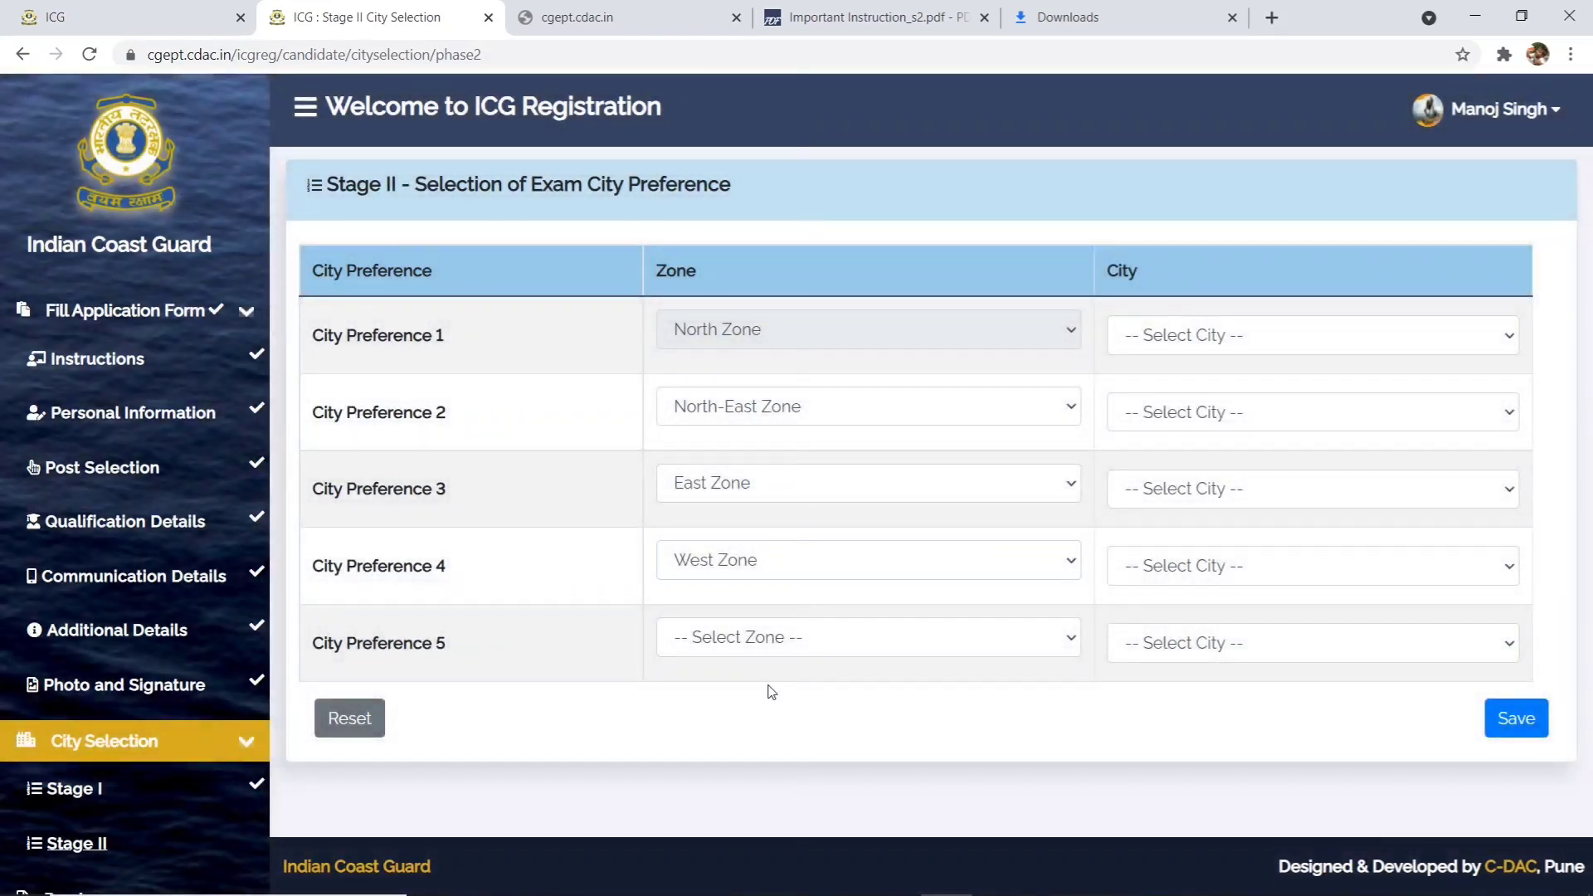
{"action": "left_click", "coordinate": [770, 656]}
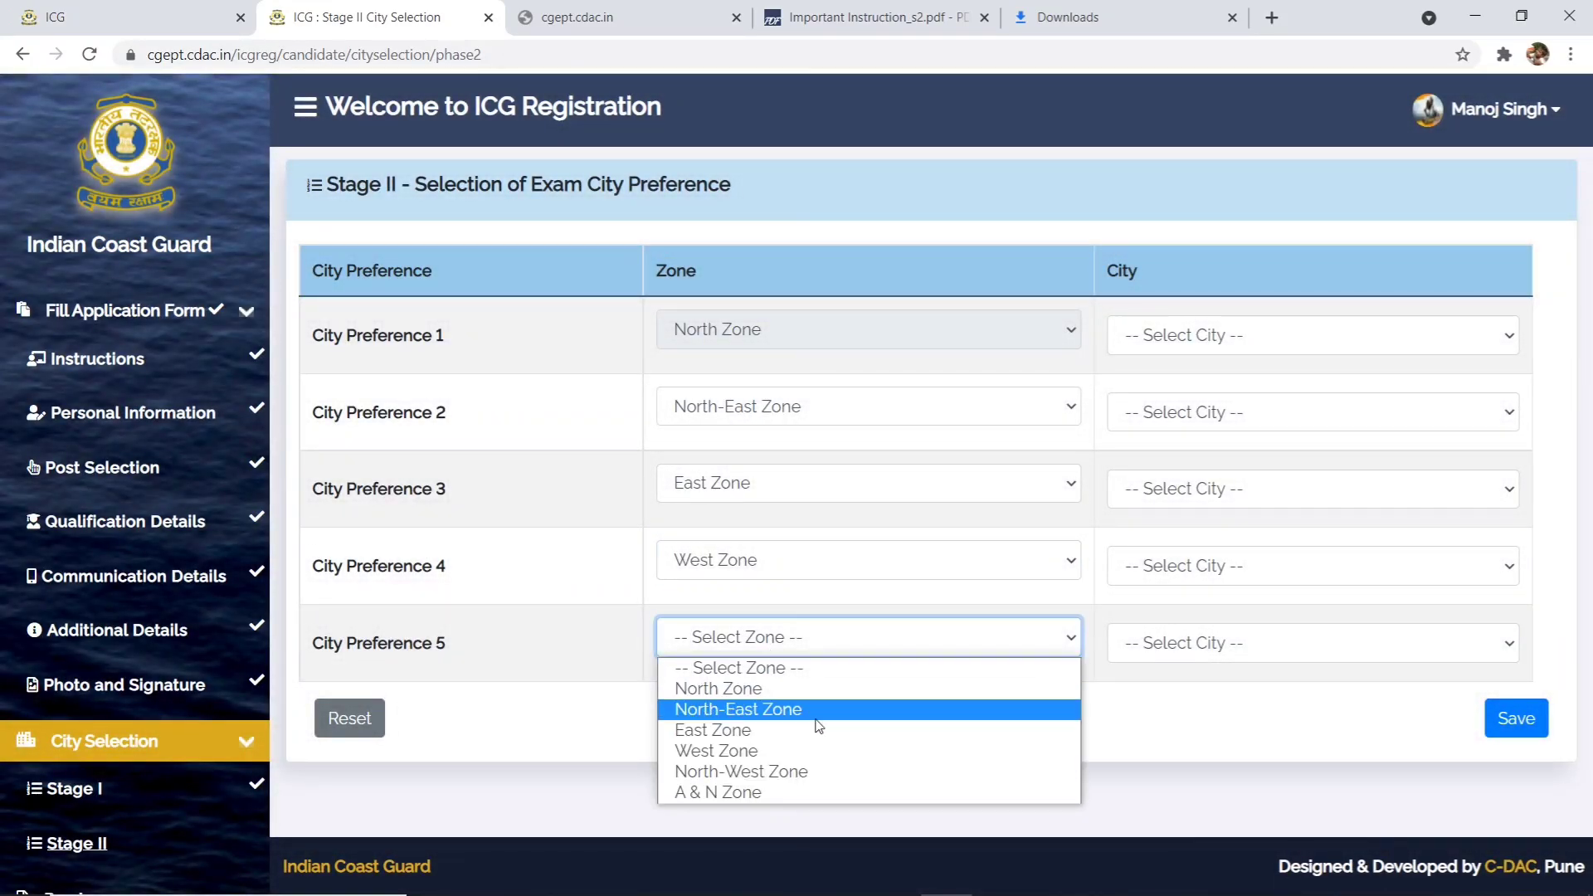
{"action": "left_click", "coordinate": [787, 772]}
- Pick Noida, Bhubaneshwar, Chennai, Mangalore and Gandhinagar as cities 1–5, then save and acknowledge
{"action": "left_click", "coordinate": [1261, 340]}
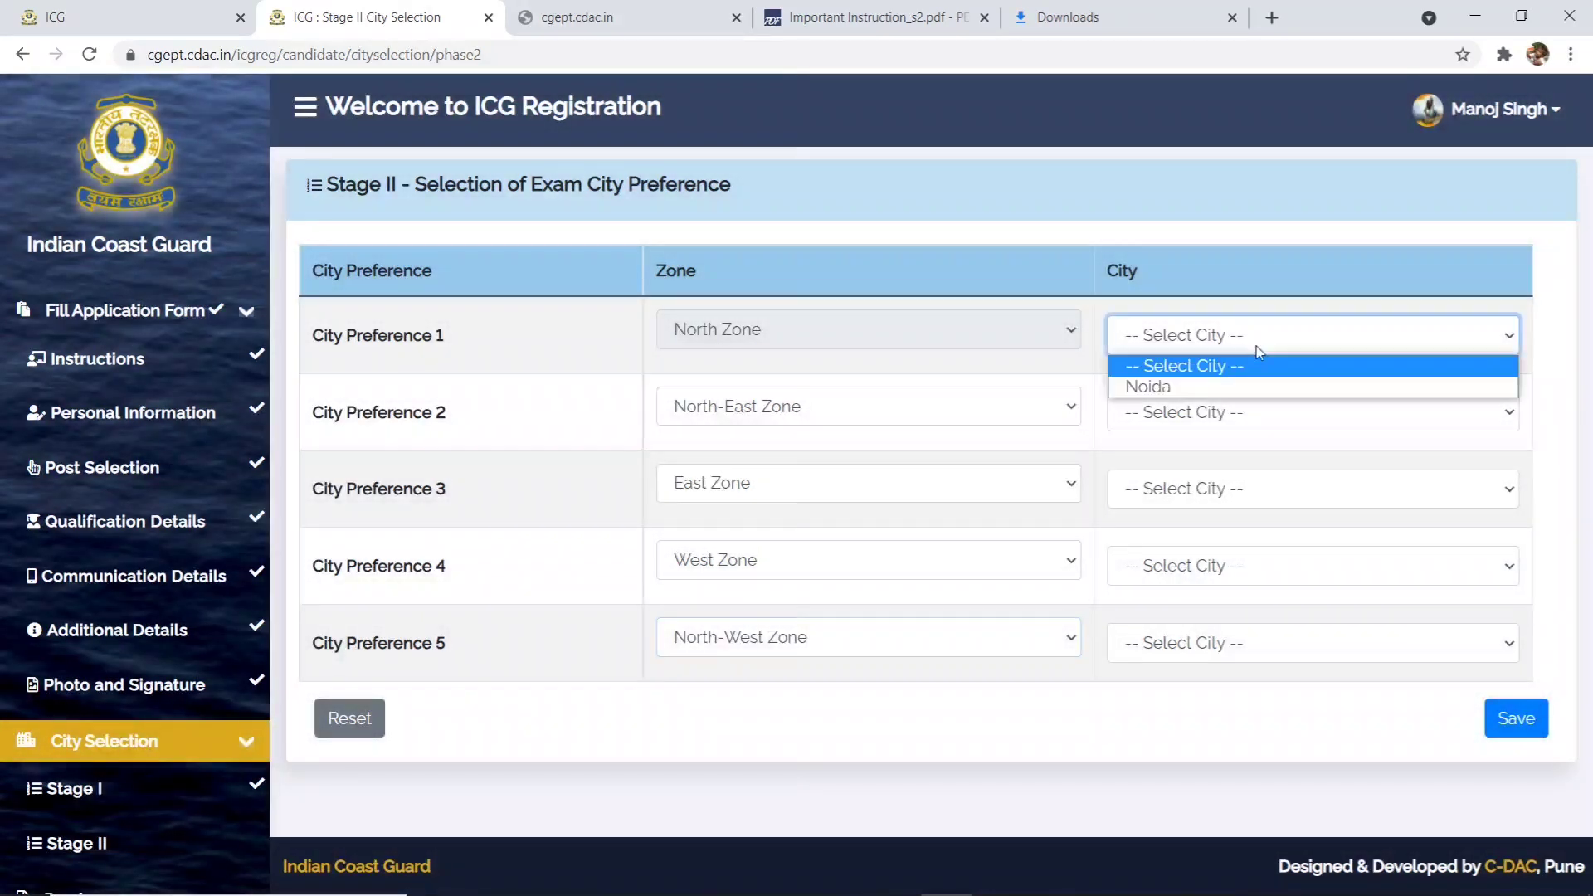
{"action": "left_click", "coordinate": [1255, 402]}
{"action": "left_click", "coordinate": [1172, 341]}
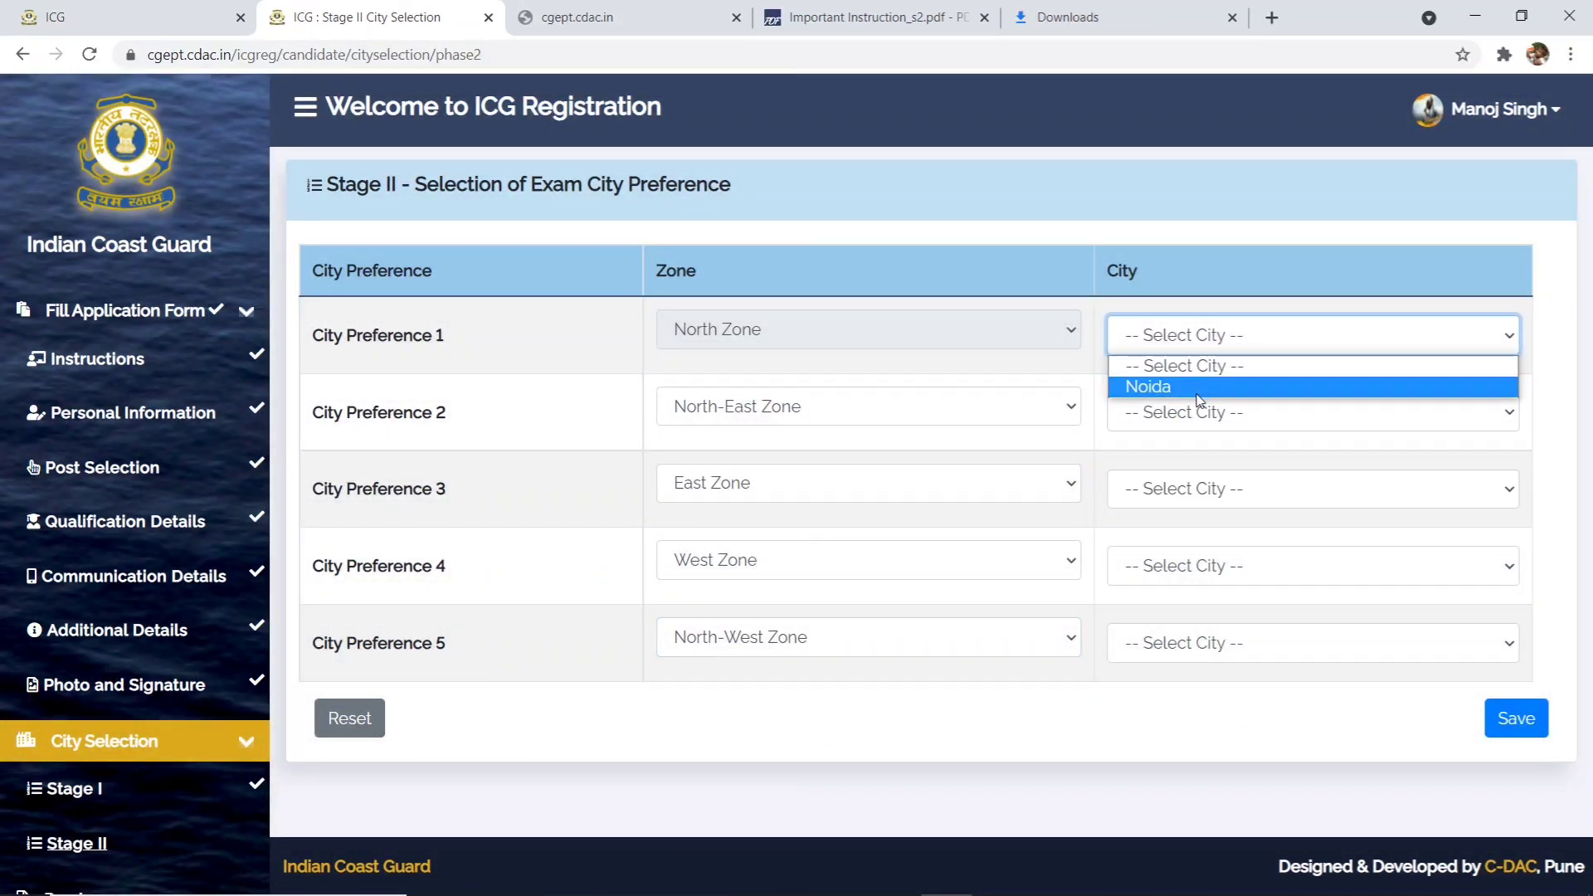
{"action": "left_click", "coordinate": [1193, 387]}
{"action": "left_click", "coordinate": [1204, 411]}
{"action": "left_click", "coordinate": [1196, 467]}
{"action": "left_click", "coordinate": [1207, 506]}
{"action": "left_click", "coordinate": [1209, 542]}
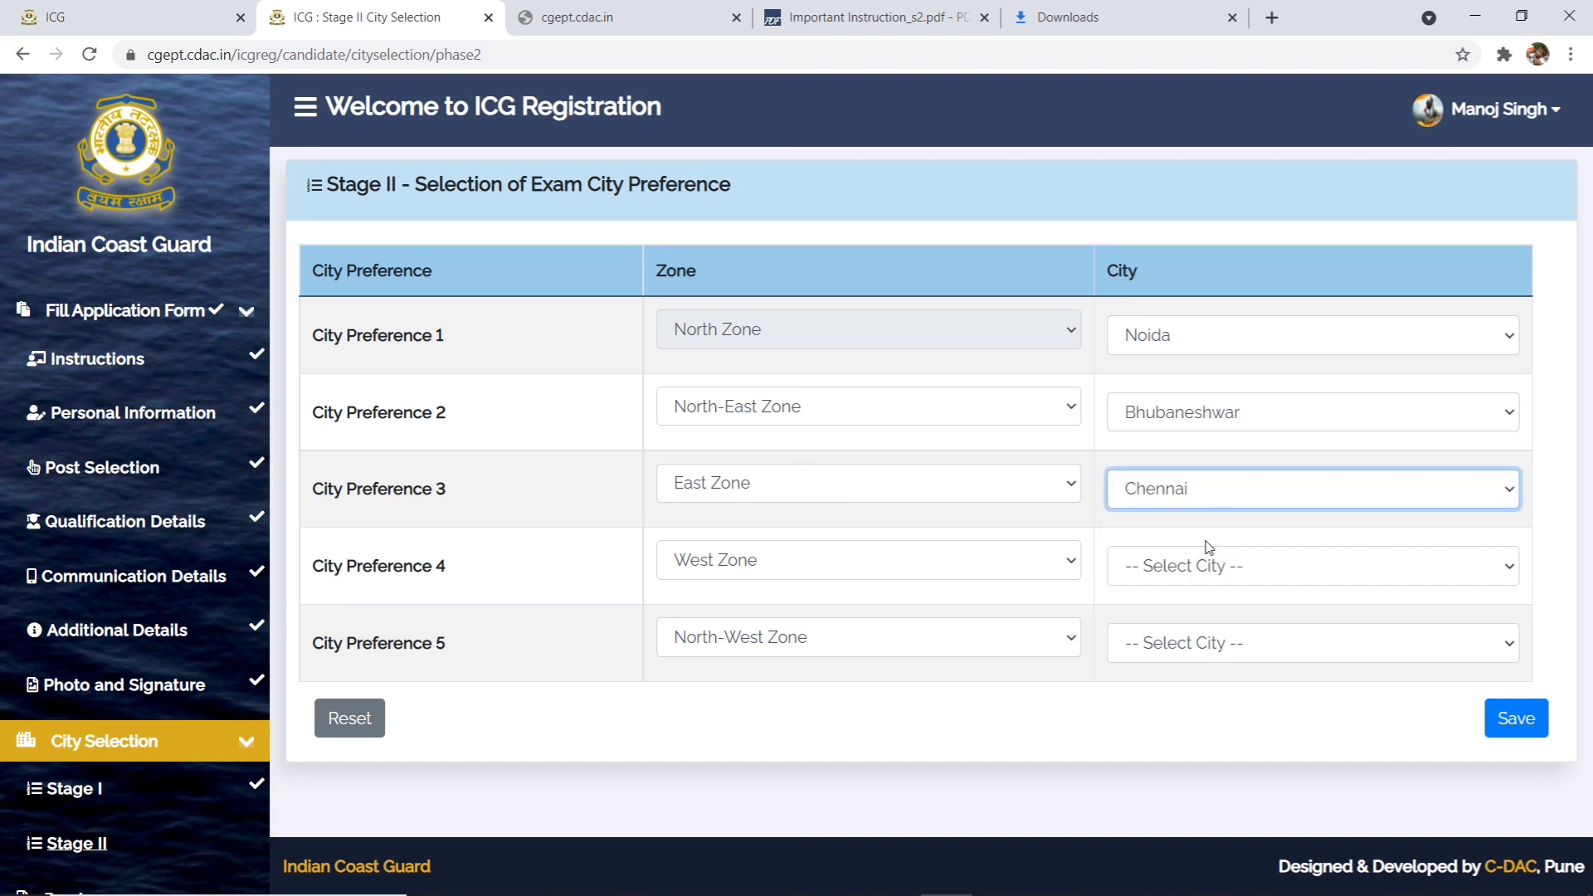
{"action": "left_click", "coordinate": [1251, 567]}
{"action": "left_click", "coordinate": [1215, 639]}
{"action": "left_click", "coordinate": [1201, 652]}
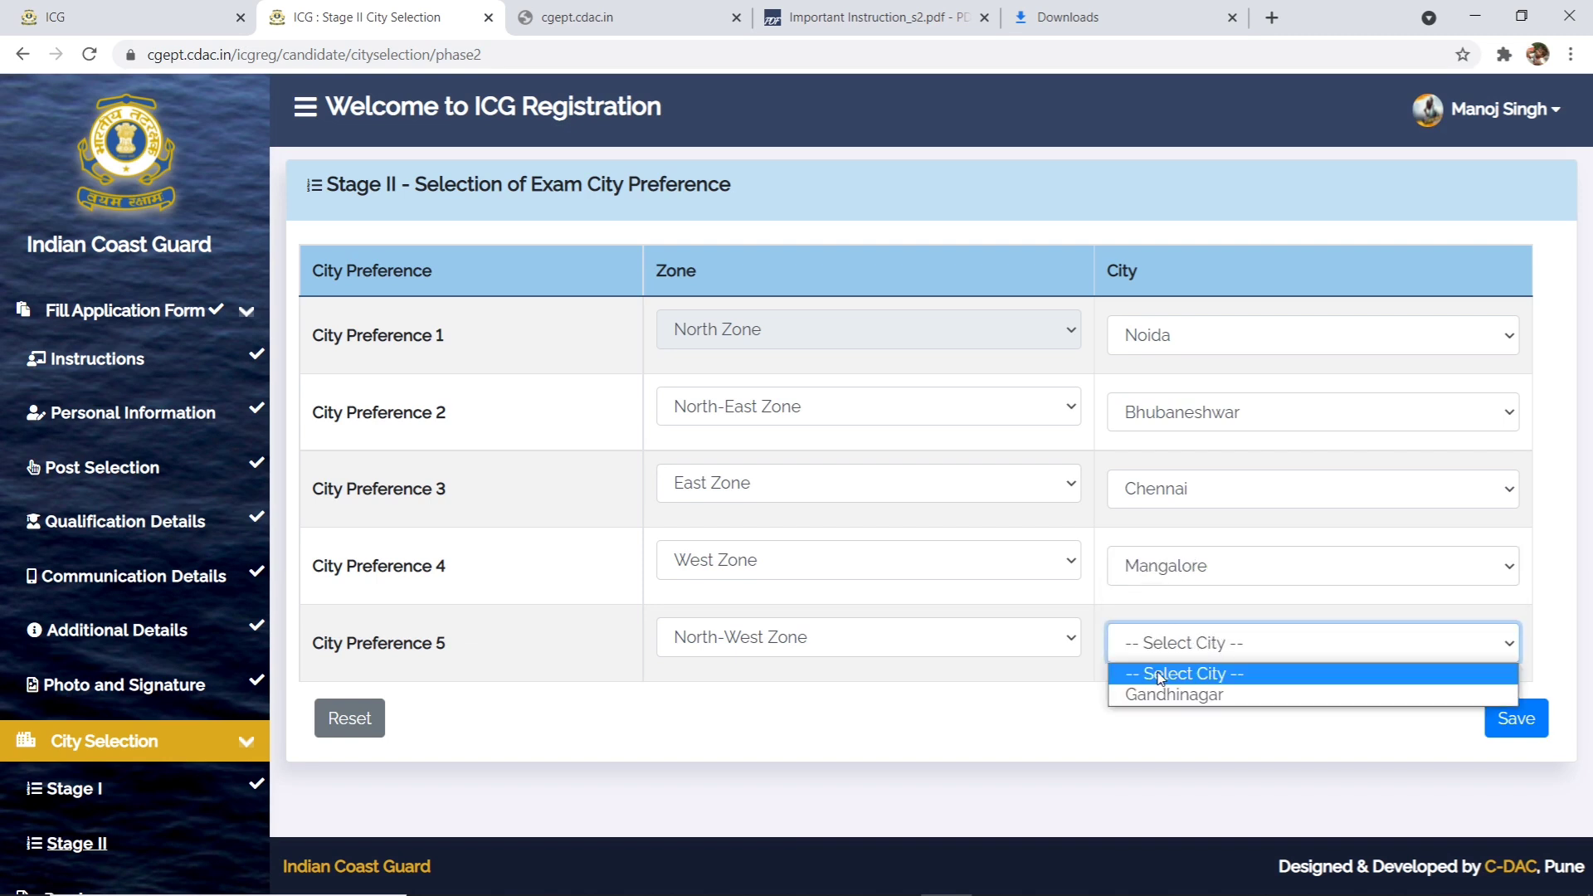
{"action": "left_click", "coordinate": [1191, 705]}
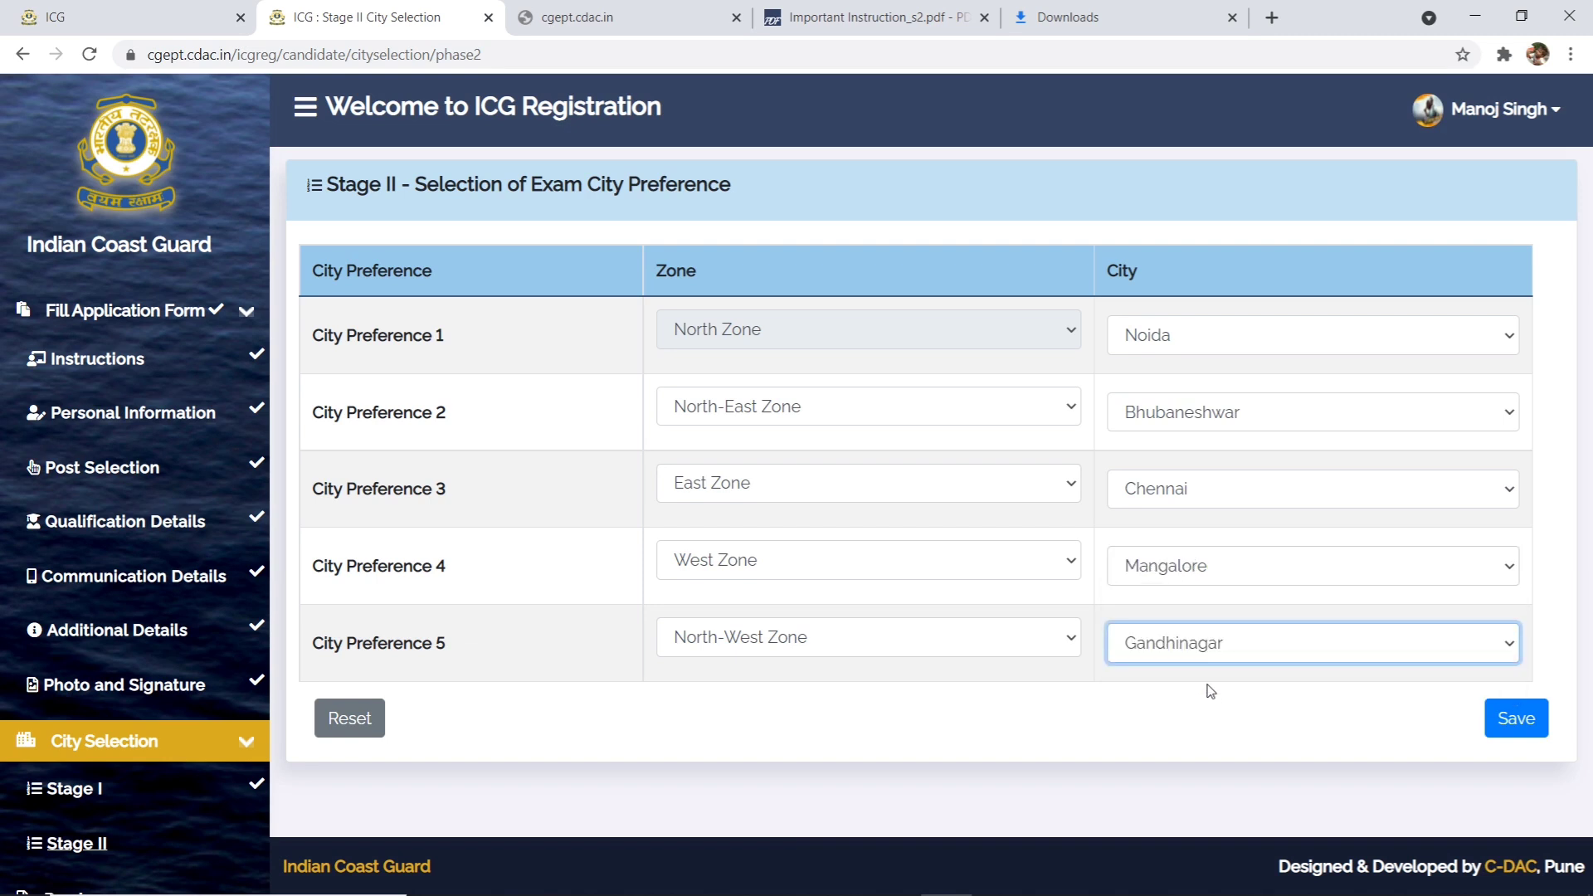
{"action": "left_click", "coordinate": [1514, 724]}
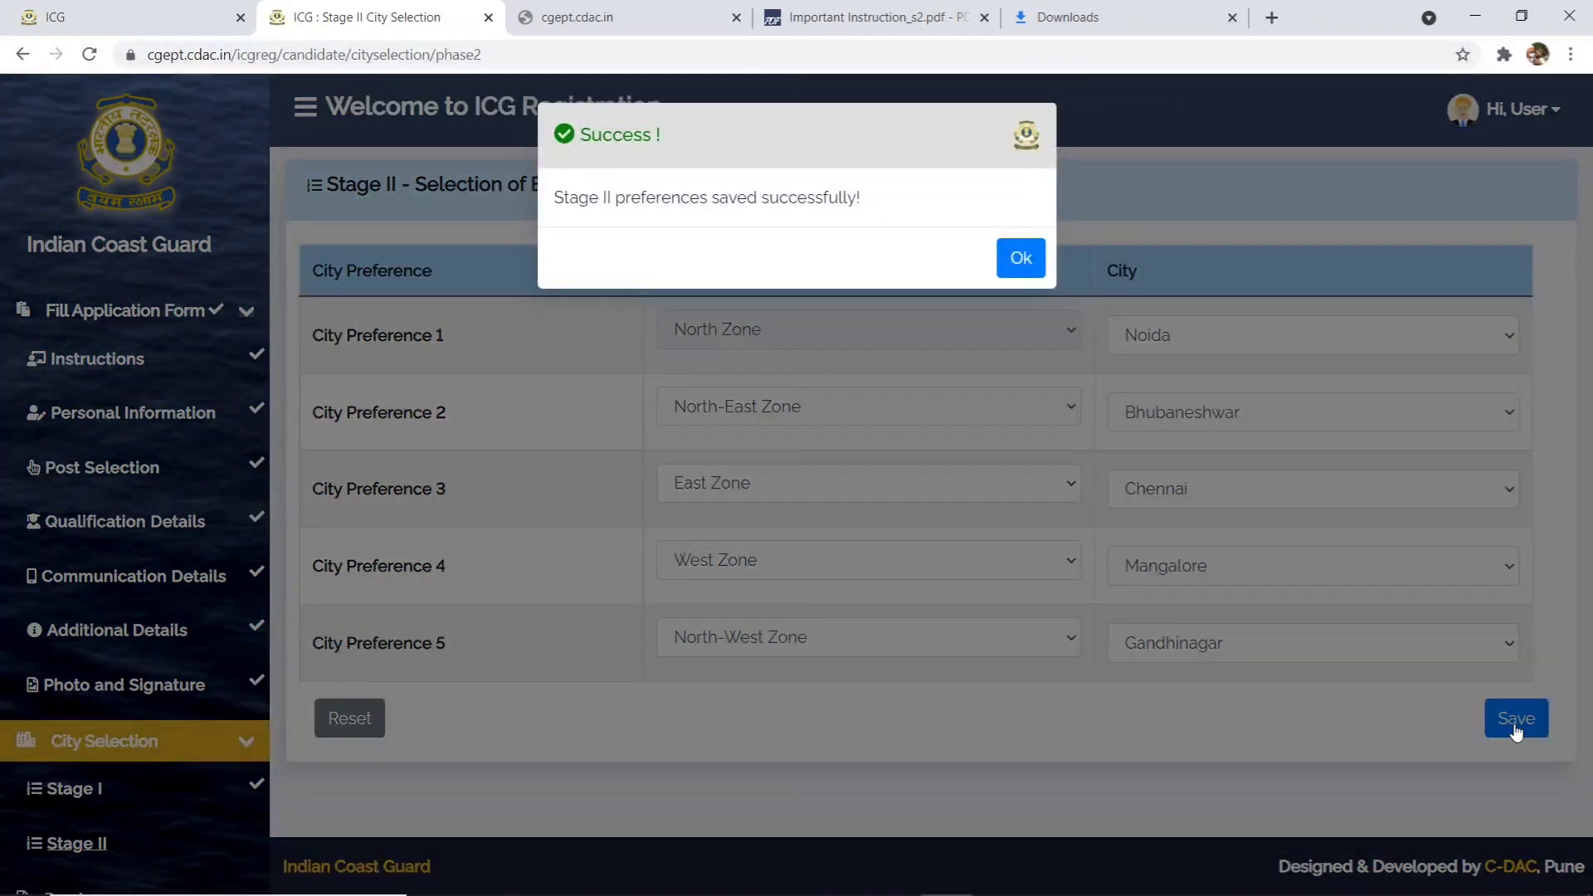
{"action": "left_click", "coordinate": [1017, 259]}
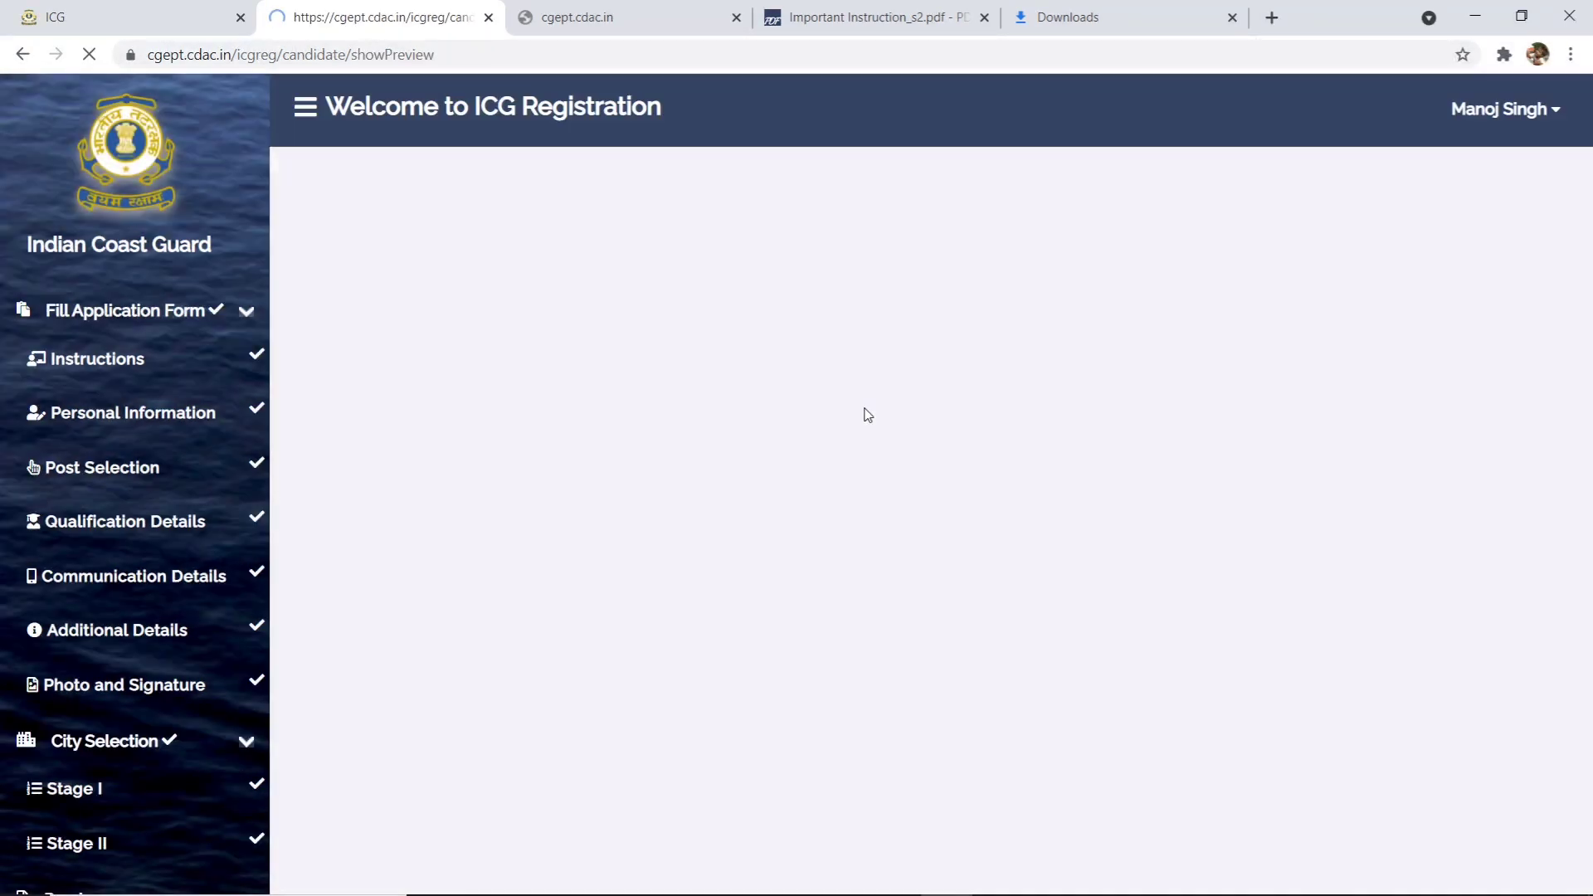
- Scroll the preview down past the city preferences to the Information section dated 02-07-2021
{"action": "scroll", "coordinate": [718, 569], "scroll_direction": "down", "scroll_amount": 20}
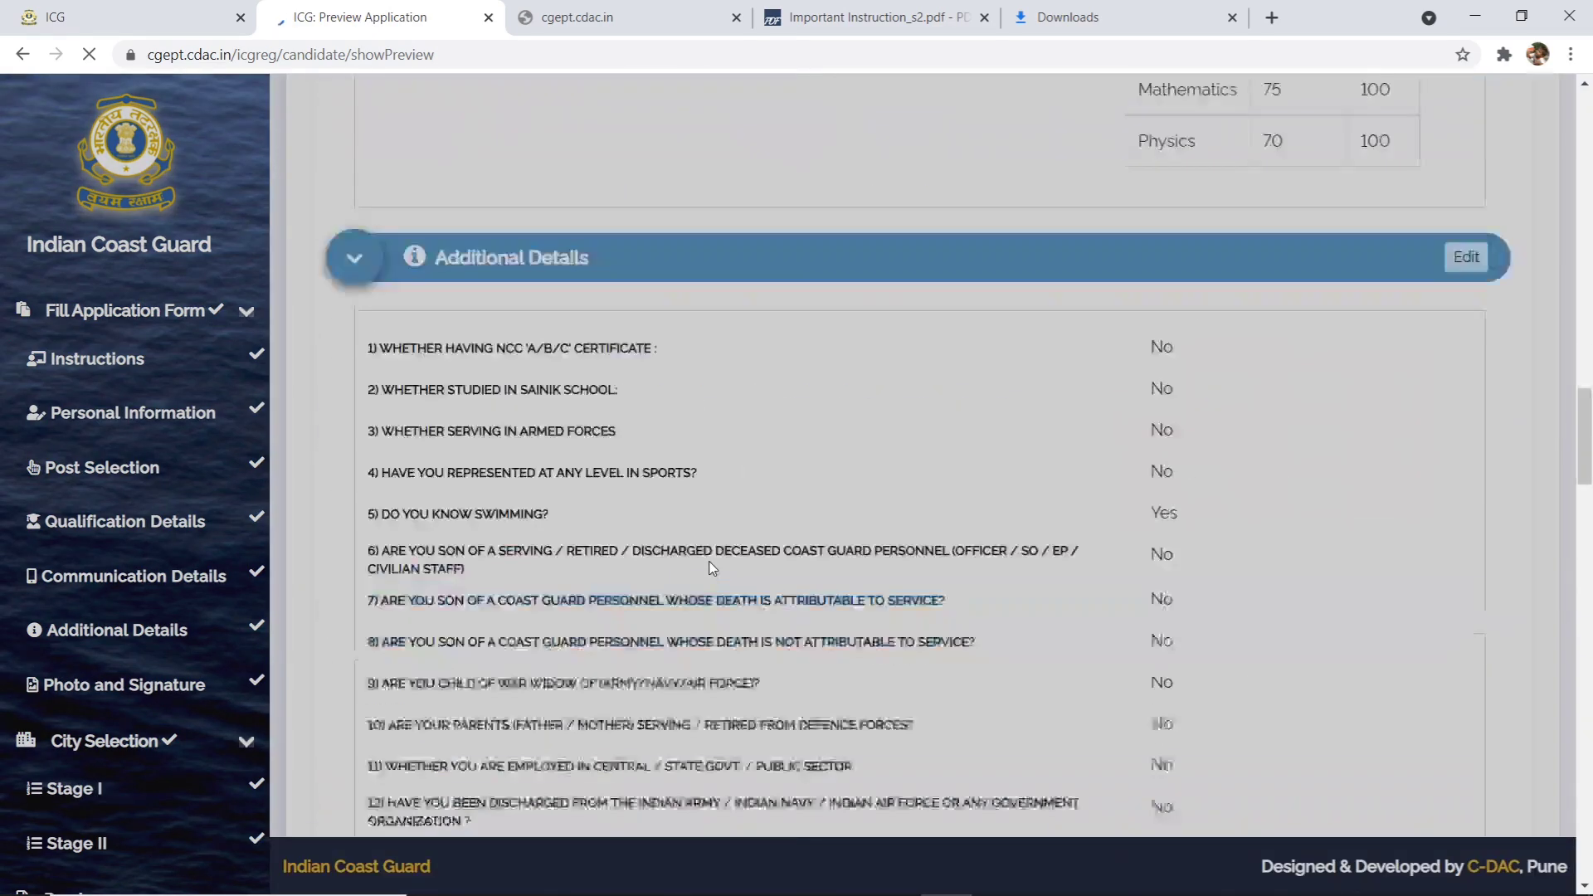
{"action": "scroll", "coordinate": [712, 571], "scroll_direction": "down", "scroll_amount": 10}
{"action": "scroll", "coordinate": [710, 573], "scroll_direction": "up", "scroll_amount": 20}
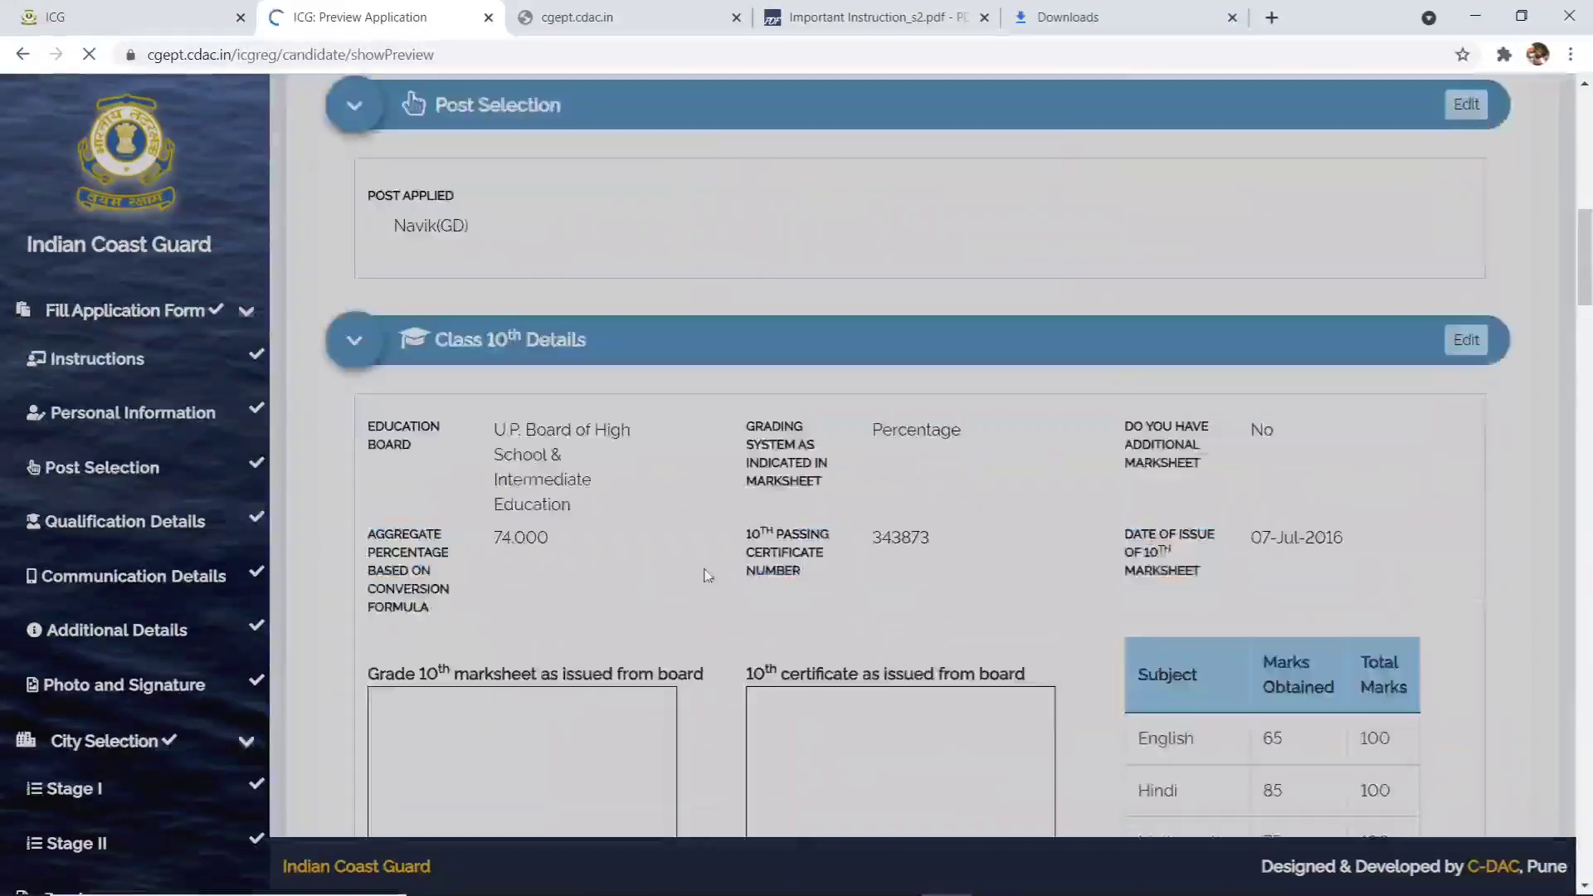
{"action": "scroll", "coordinate": [707, 576], "scroll_direction": "down", "scroll_amount": 12}
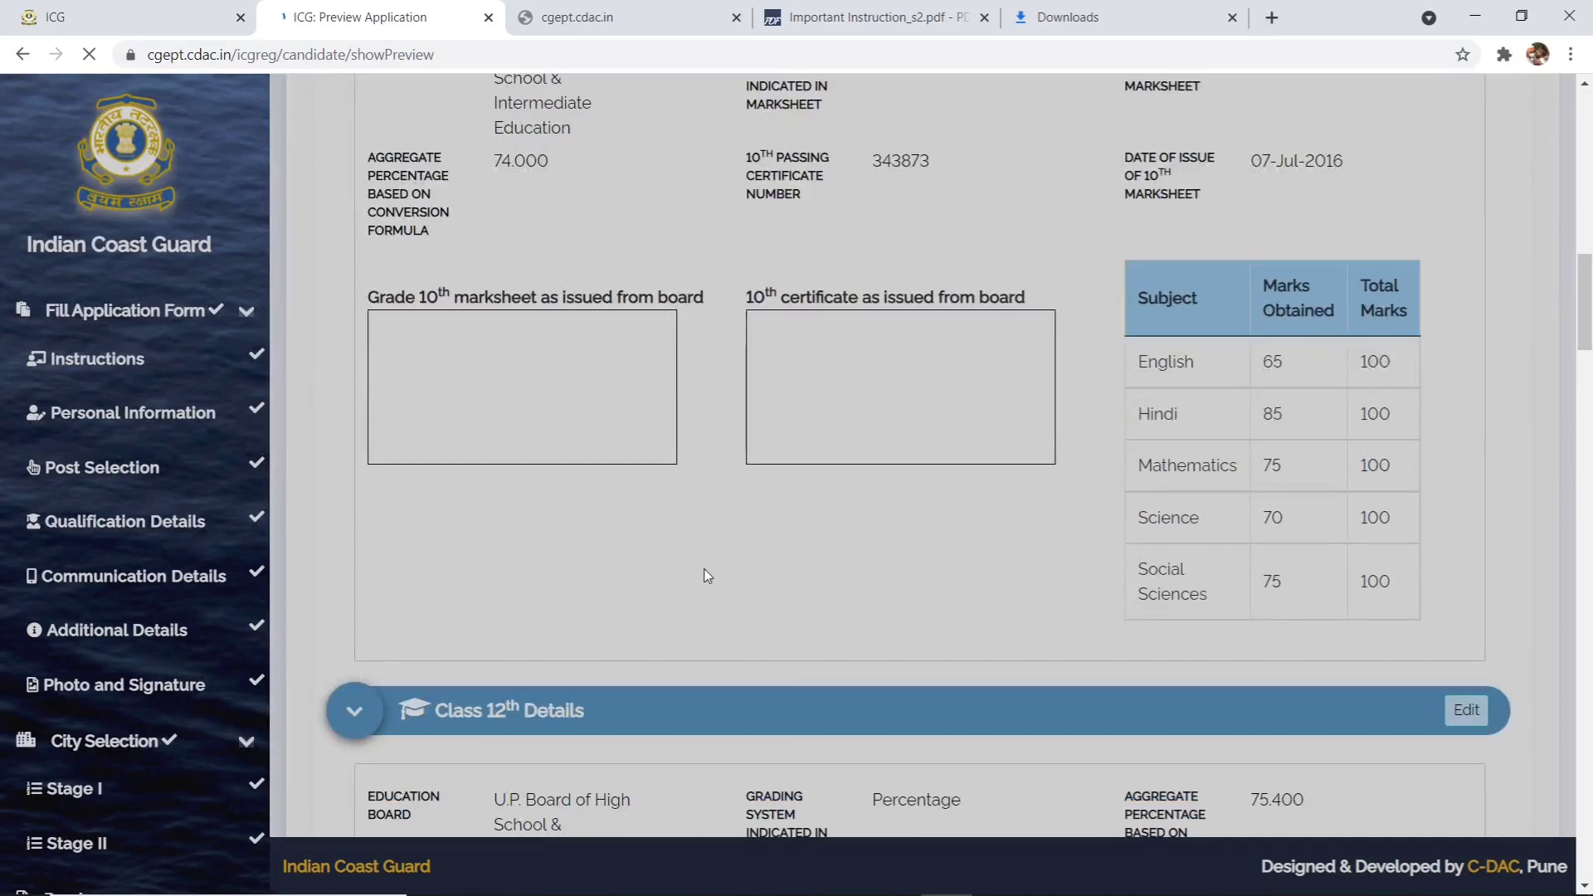
{"action": "scroll", "coordinate": [797, 313], "scroll_direction": "down", "scroll_amount": 20}
{"action": "scroll", "coordinate": [778, 418], "scroll_direction": "up", "scroll_amount": 8}
{"action": "scroll", "coordinate": [621, 492], "scroll_direction": "down", "scroll_amount": 15}
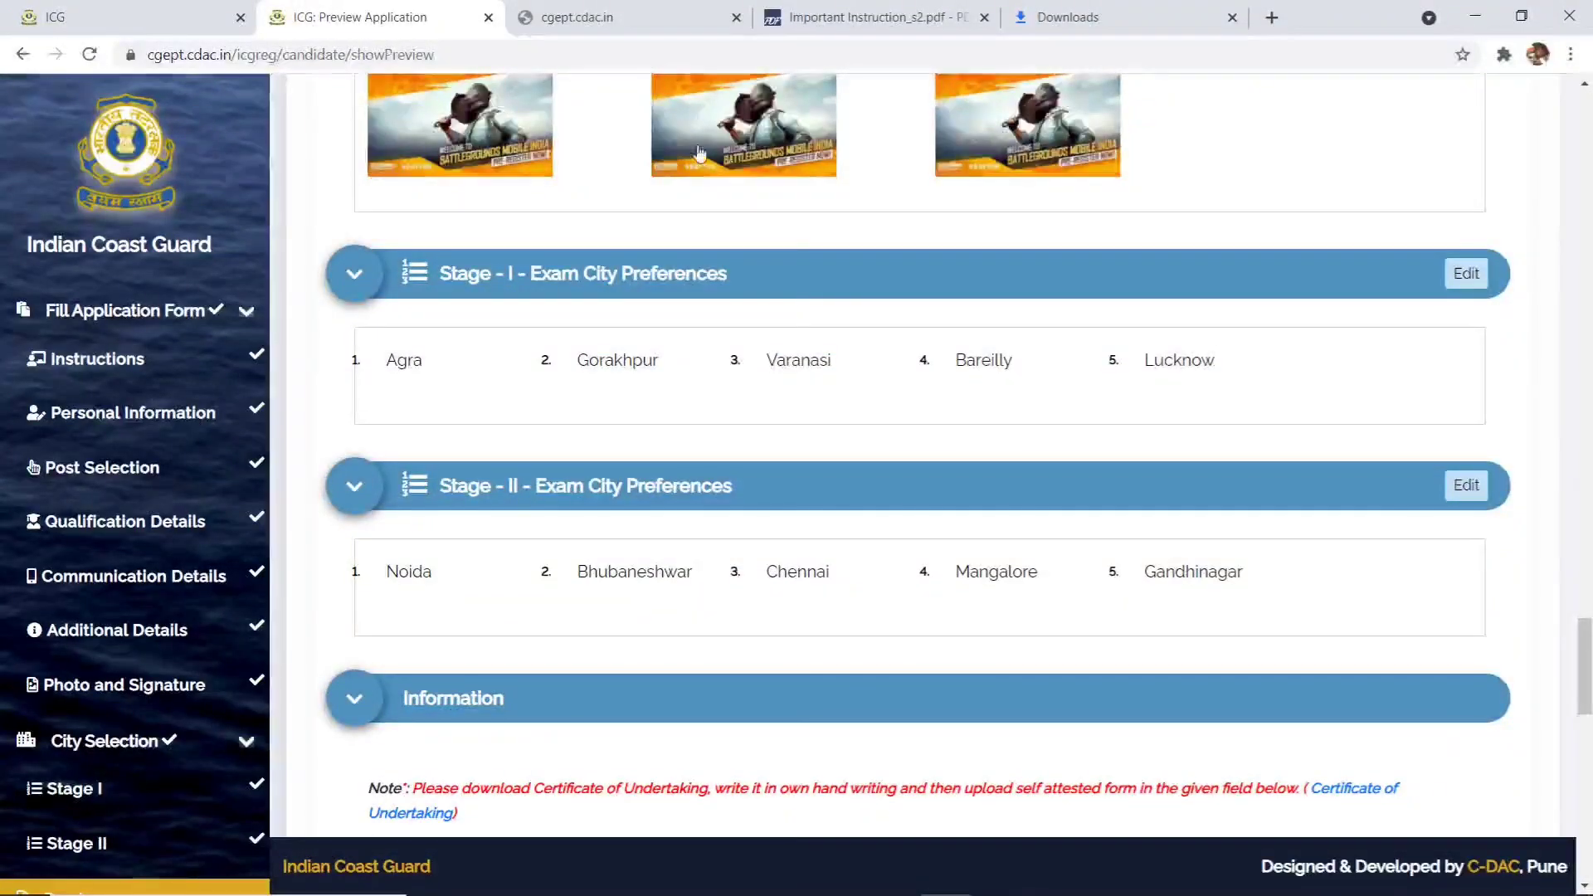
{"action": "scroll", "coordinate": [621, 492], "scroll_direction": "down", "scroll_amount": 15}
{"action": "scroll", "coordinate": [621, 492], "scroll_direction": "up", "scroll_amount": 15}
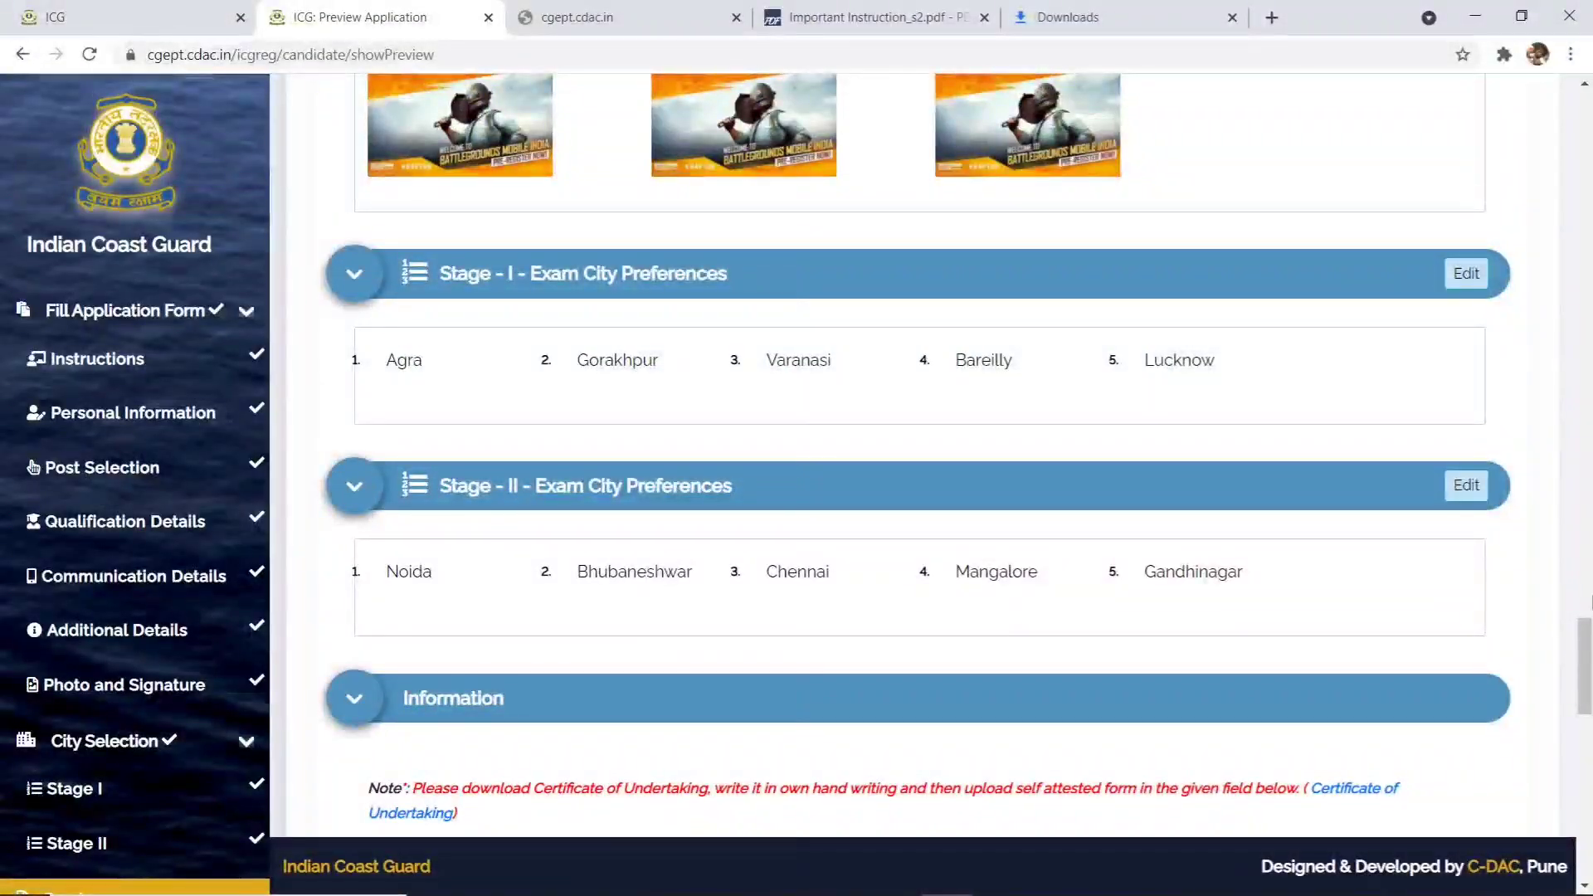
{"action": "scroll", "coordinate": [1582, 877], "scroll_direction": "down", "scroll_amount": 4}
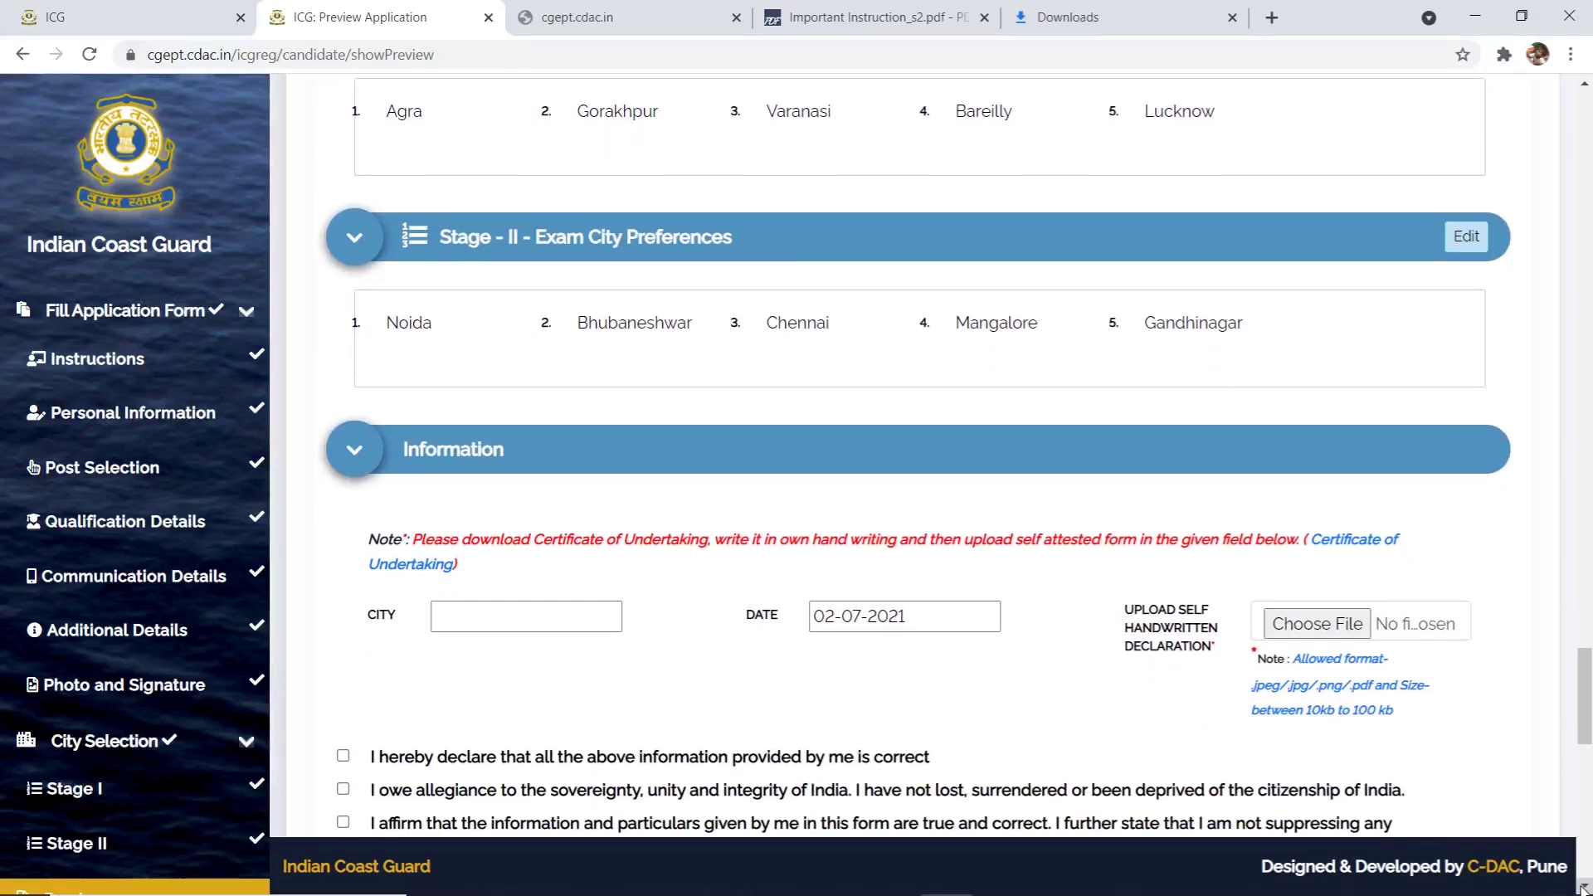
- Enter GORAKHPUR as the declaration city and download the Certificate of Undertaking PDF
{"action": "left_click", "coordinate": [489, 492]}
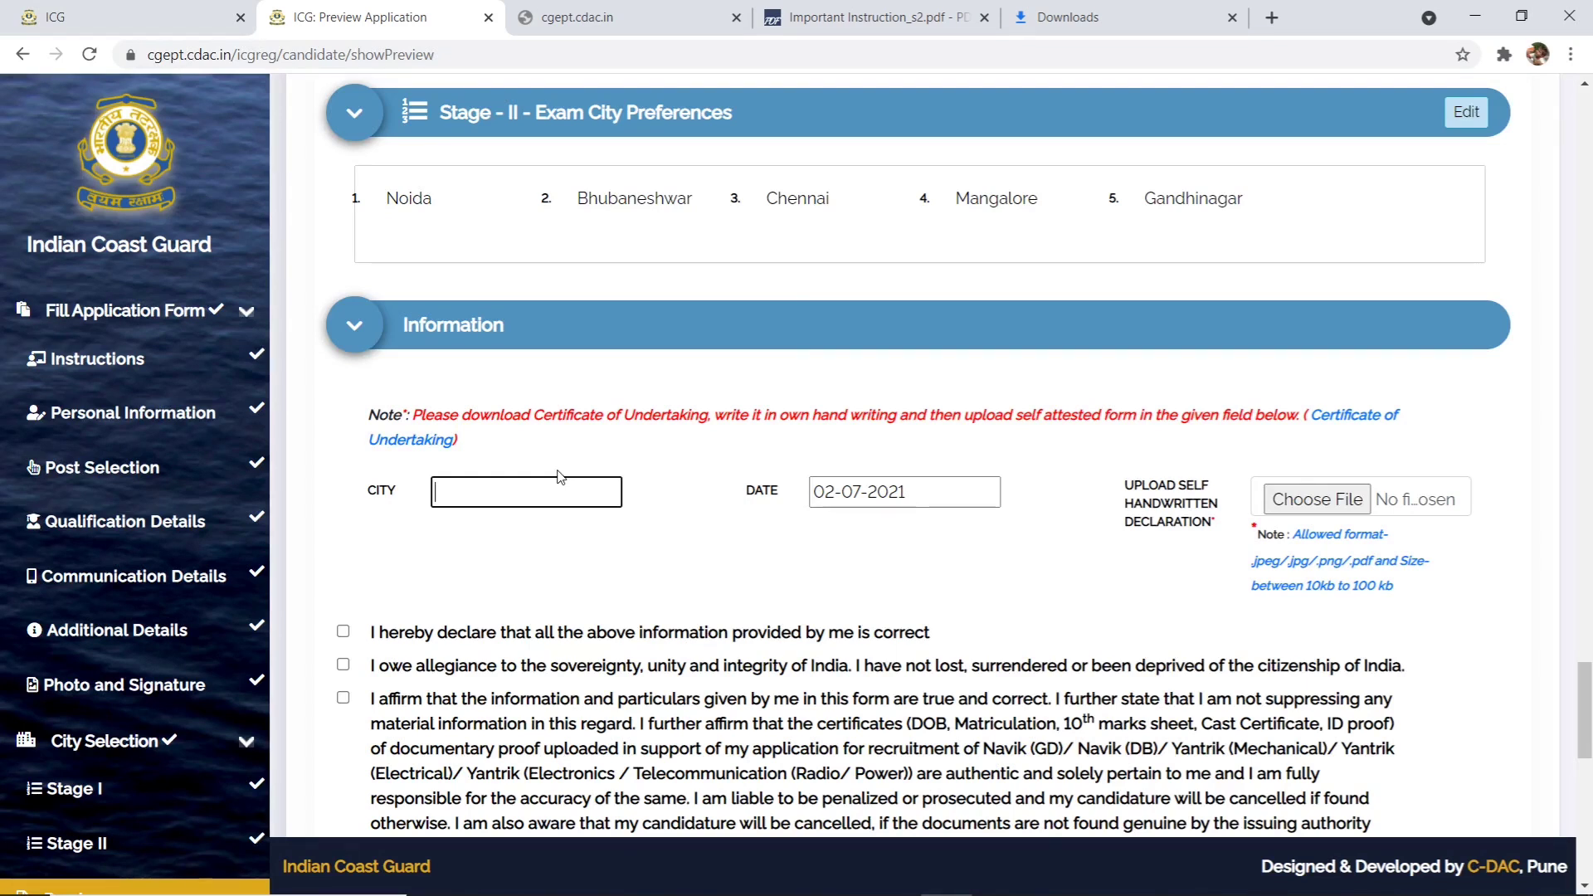
{"action": "type", "text": "RAKHPUR"}
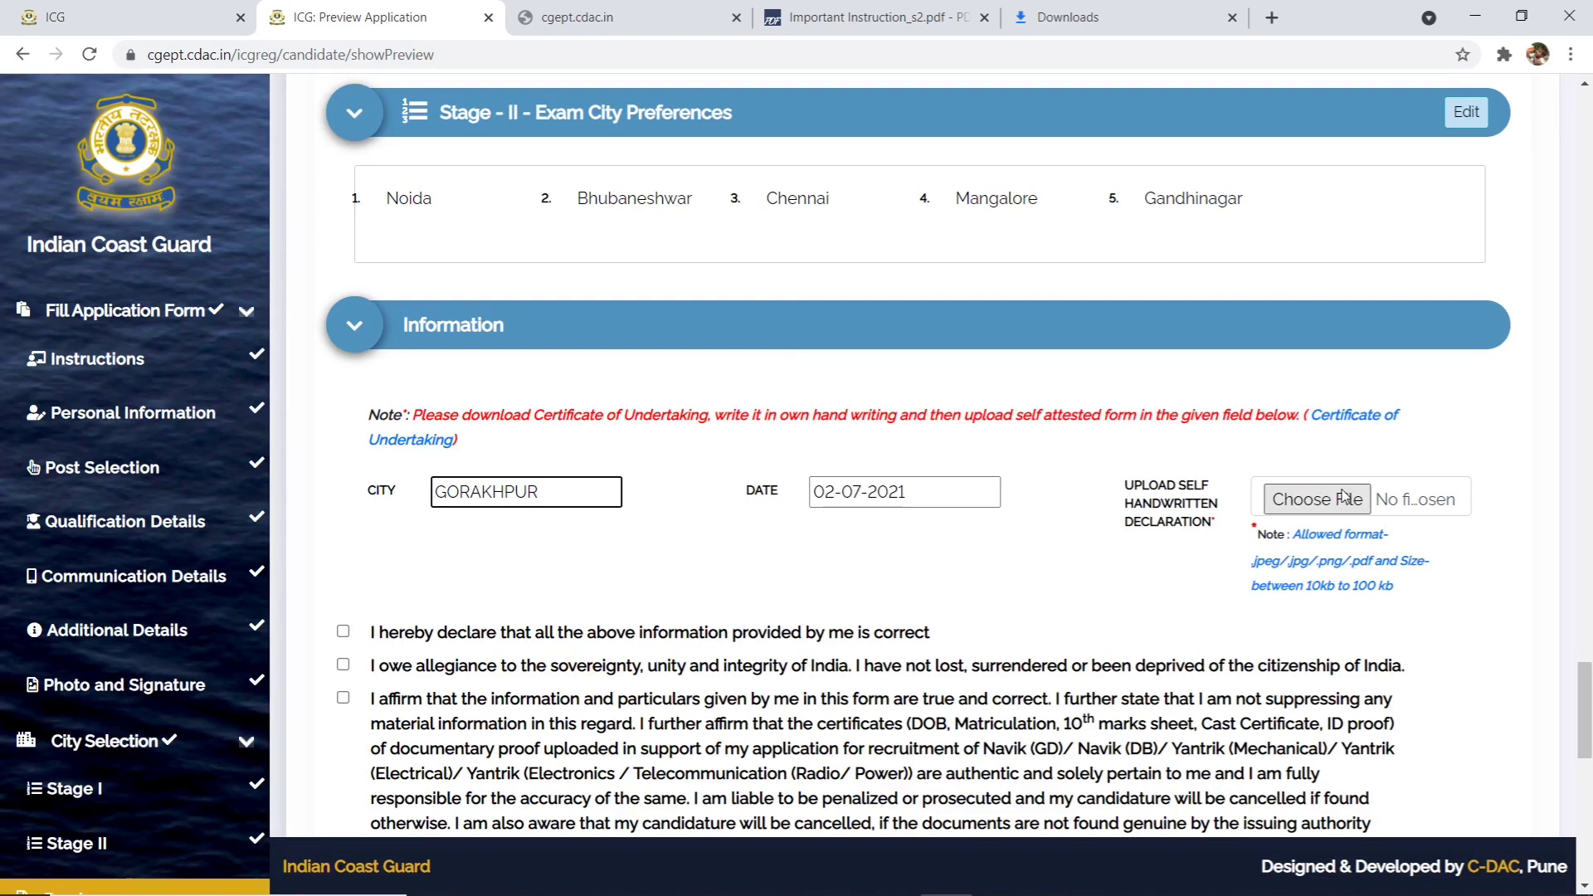
{"action": "left_click", "coordinate": [1348, 417]}
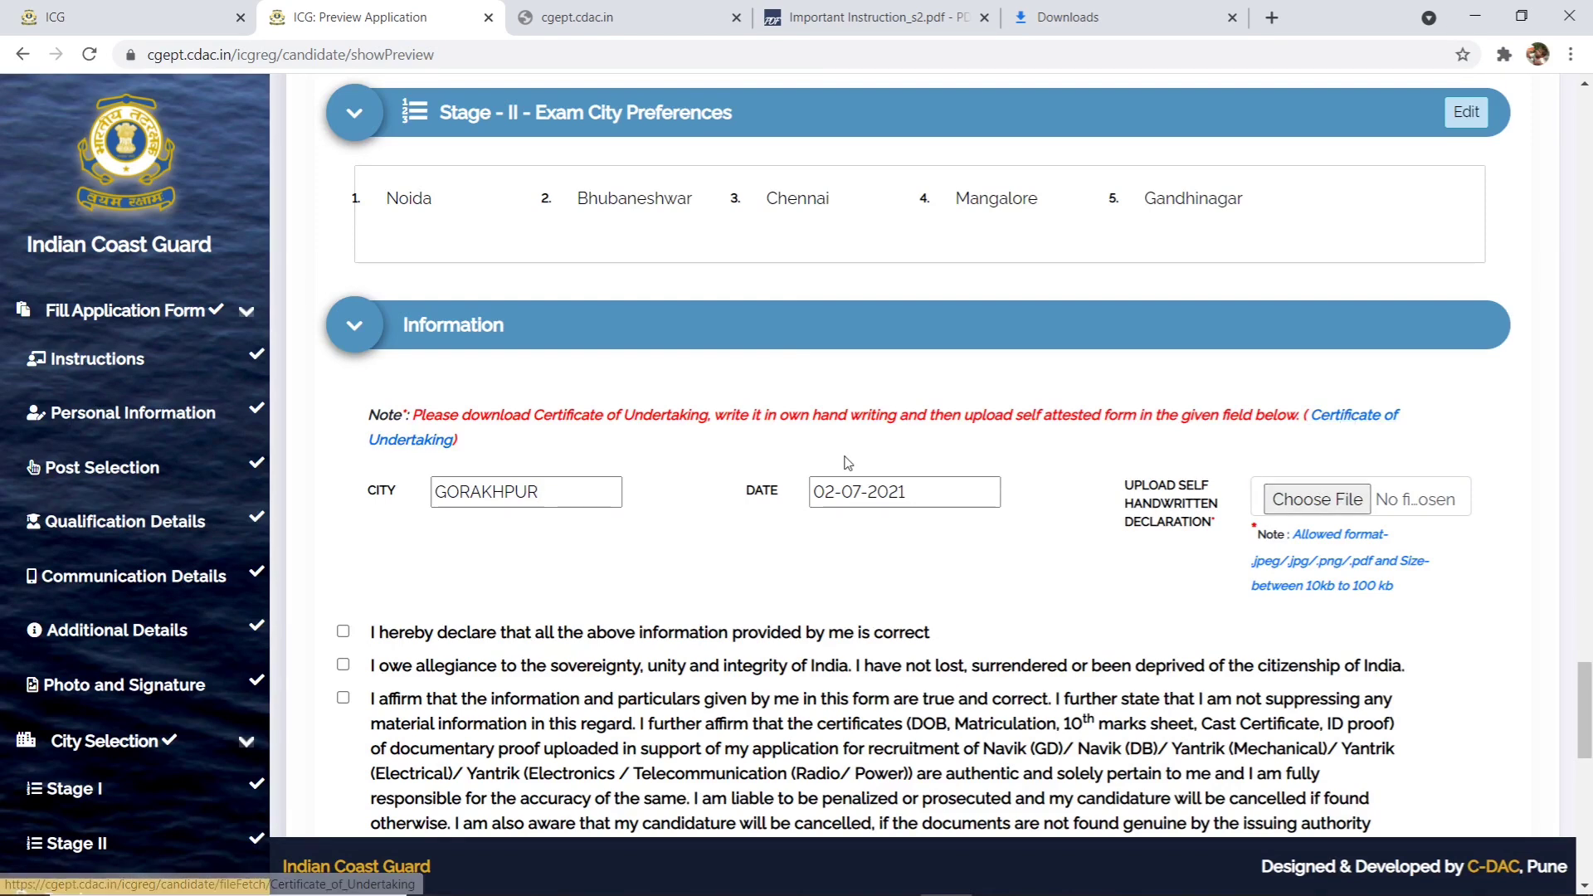
- Open Certificate_of_Undertaking.pdf and read page 1 down to the thumb-impression and Photo Id lines
{"action": "left_click", "coordinate": [124, 865]}
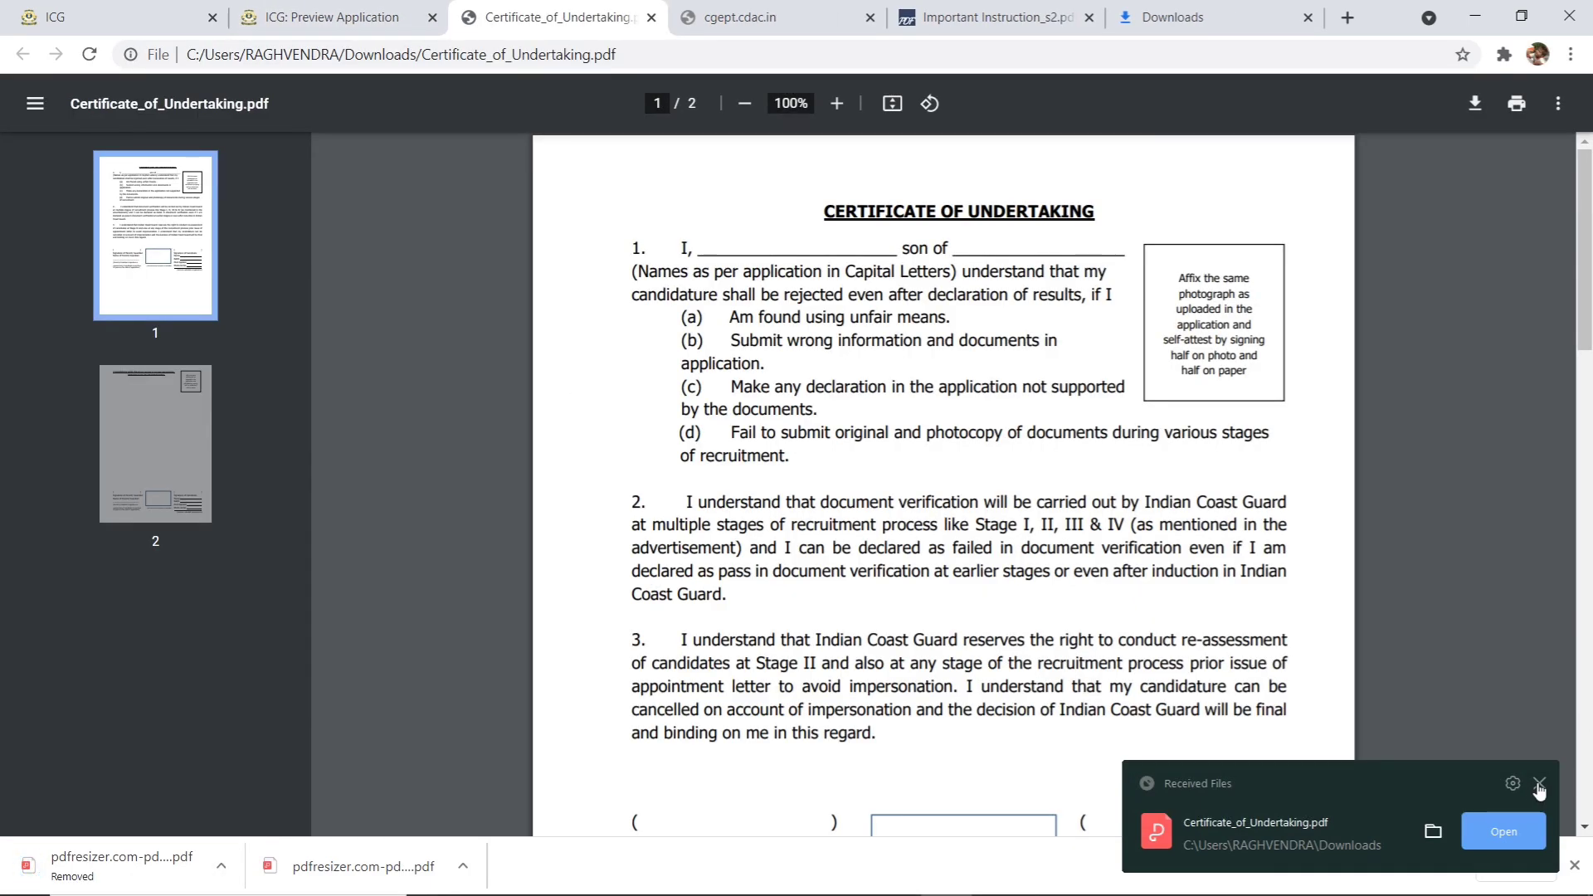
{"action": "left_click", "coordinate": [1539, 785]}
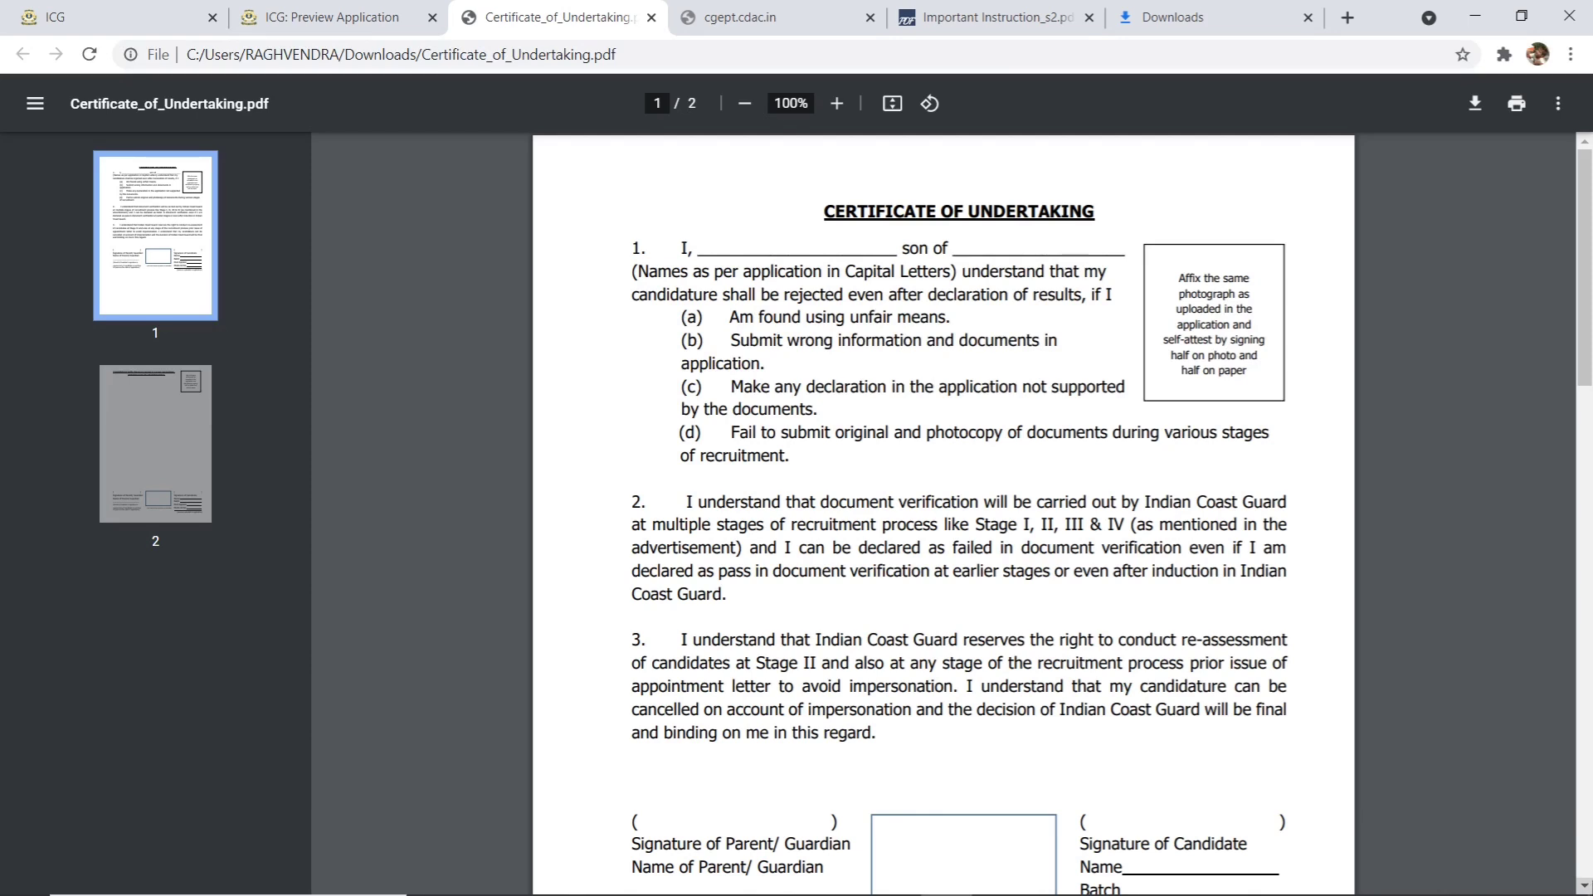
{"action": "left_click", "coordinate": [1583, 887]}
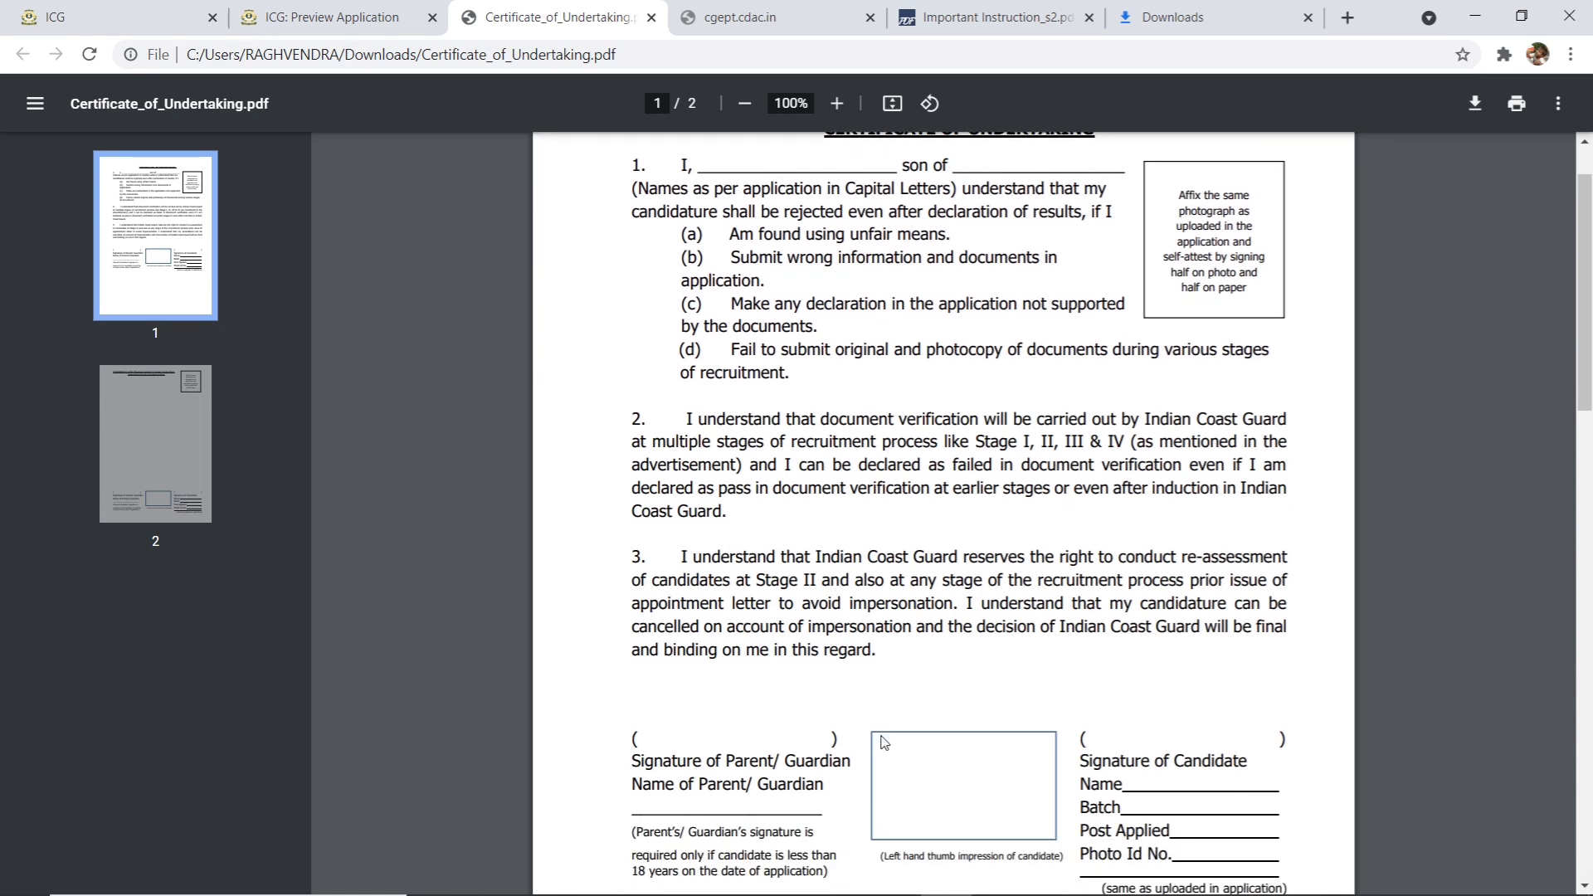
{"action": "left_click", "coordinate": [1583, 886]}
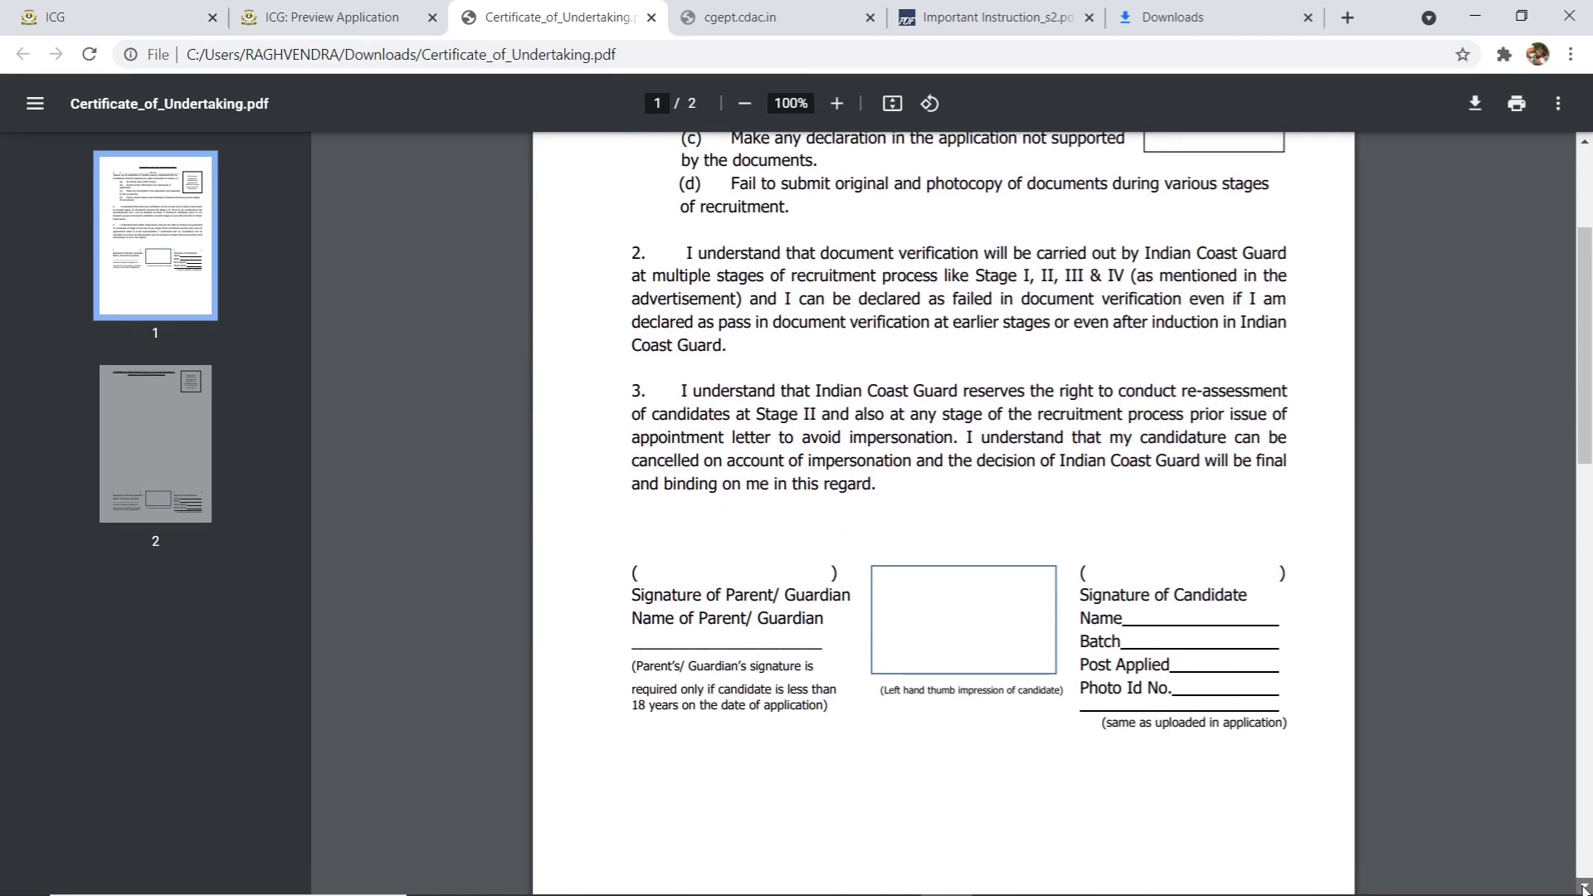
{"action": "left_click", "coordinate": [1584, 886]}
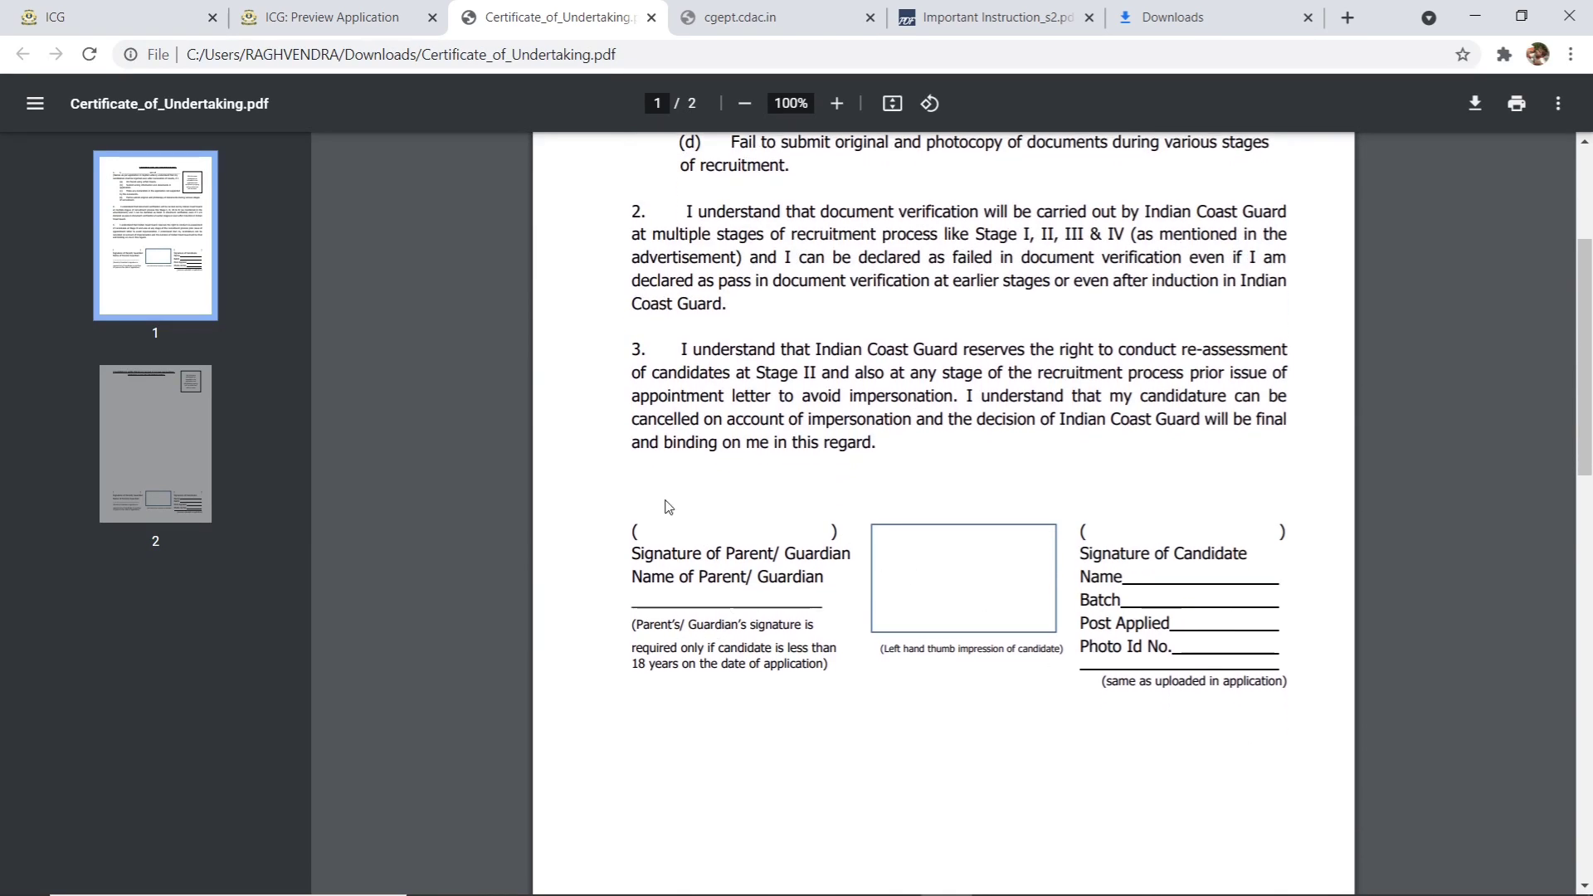
{"action": "left_click_drag", "start_coordinate": [674, 691], "coordinate": [913, 651]}
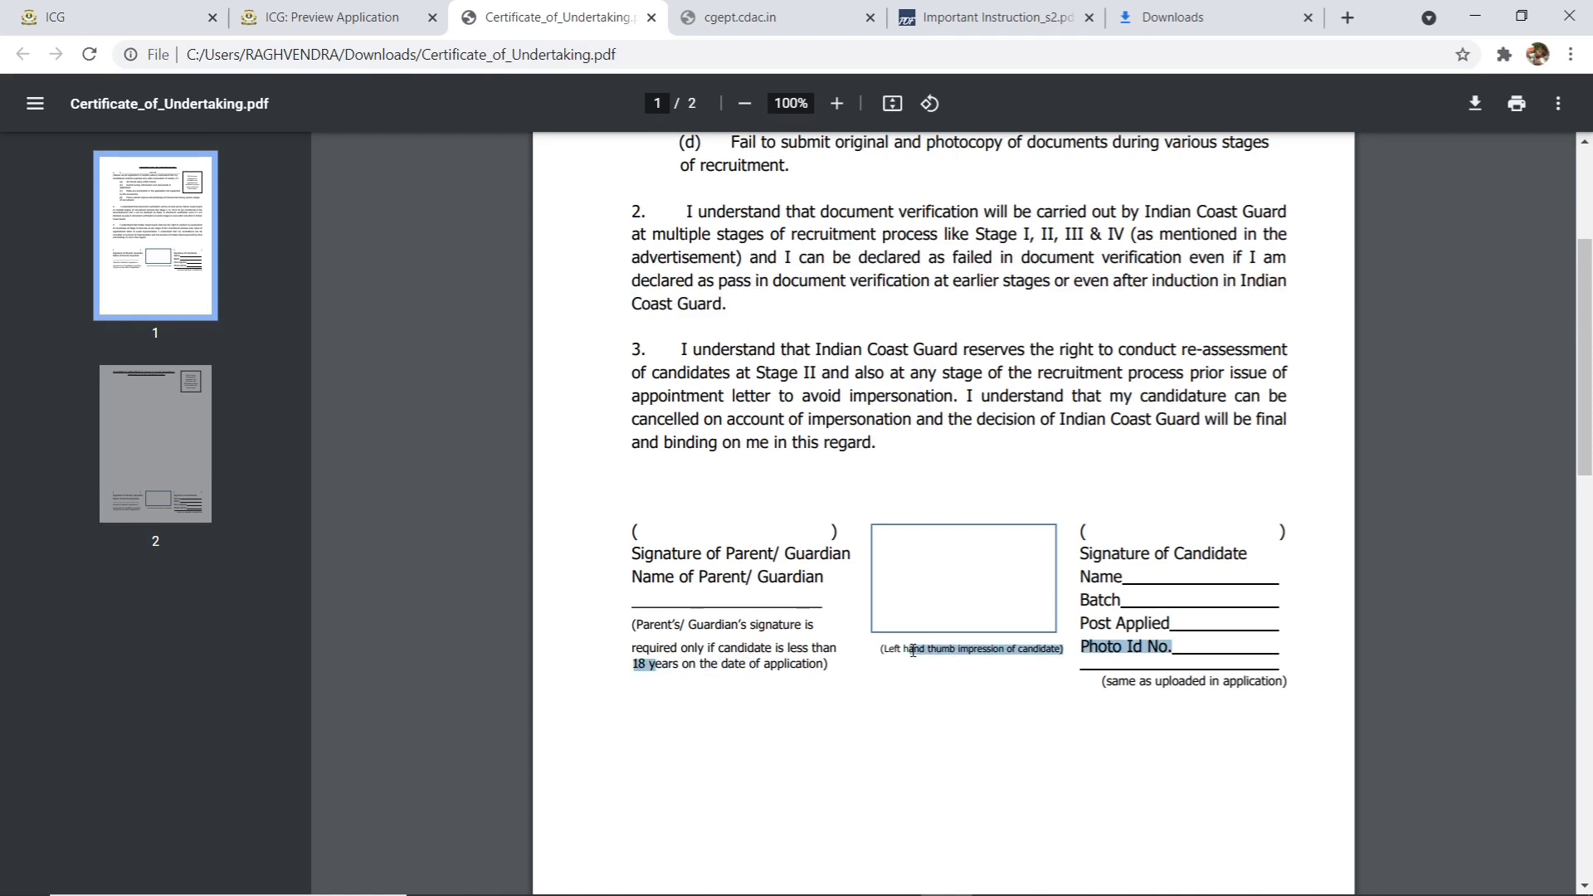
{"action": "left_click", "coordinate": [762, 670]}
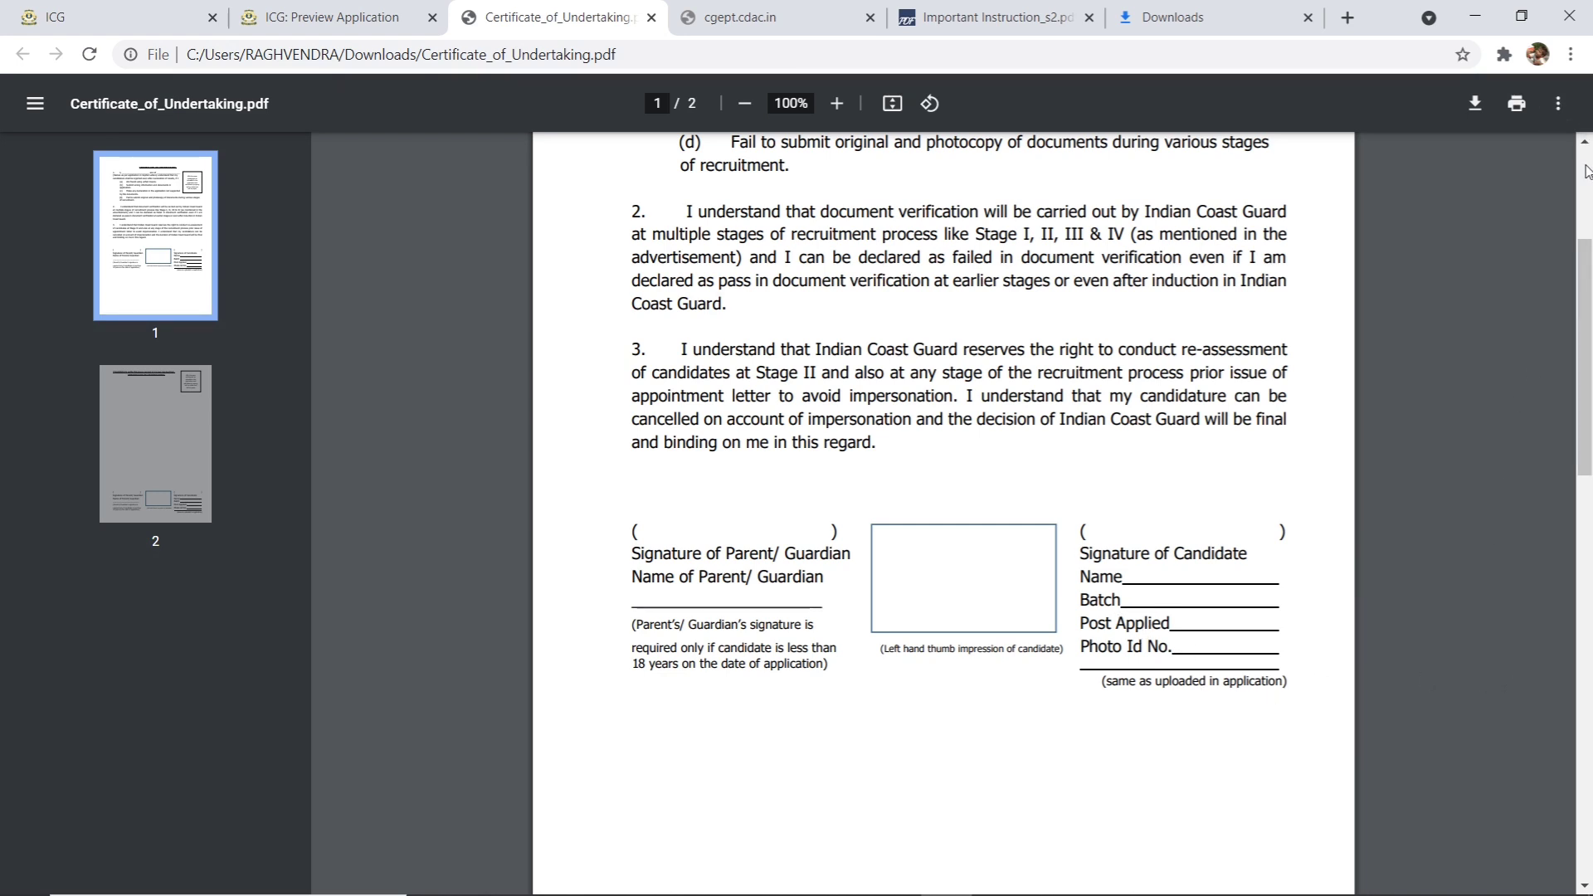
{"action": "scroll", "coordinate": [465, 365], "scroll_direction": "up", "scroll_amount": 2}
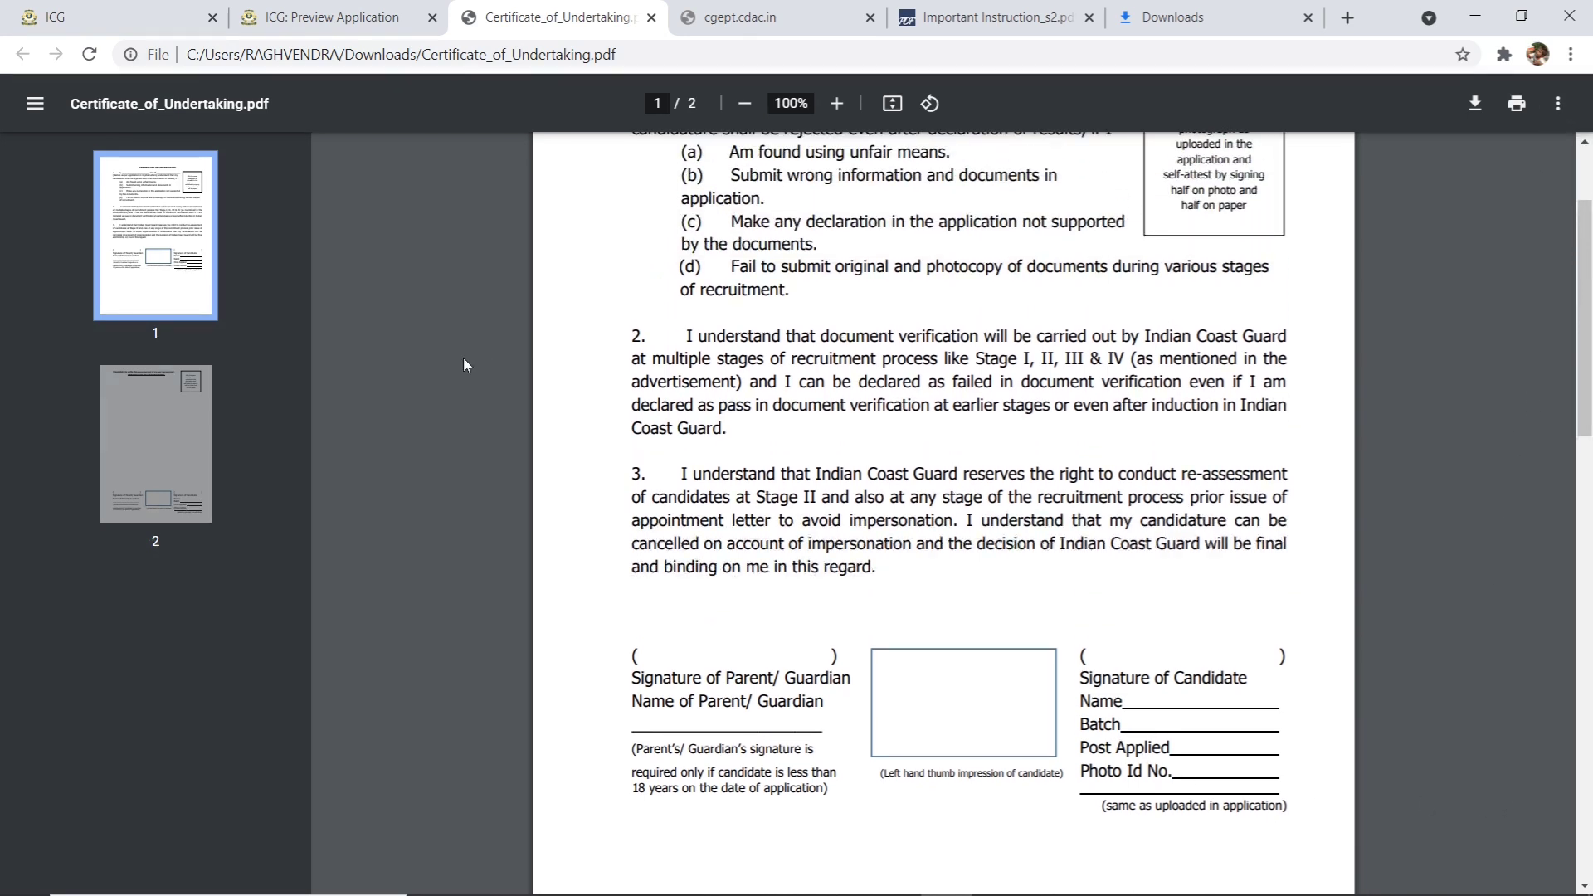
- Switch between the certificate pages and read page 1's undertaking text through paragraph 3
{"action": "left_click", "coordinate": [206, 405]}
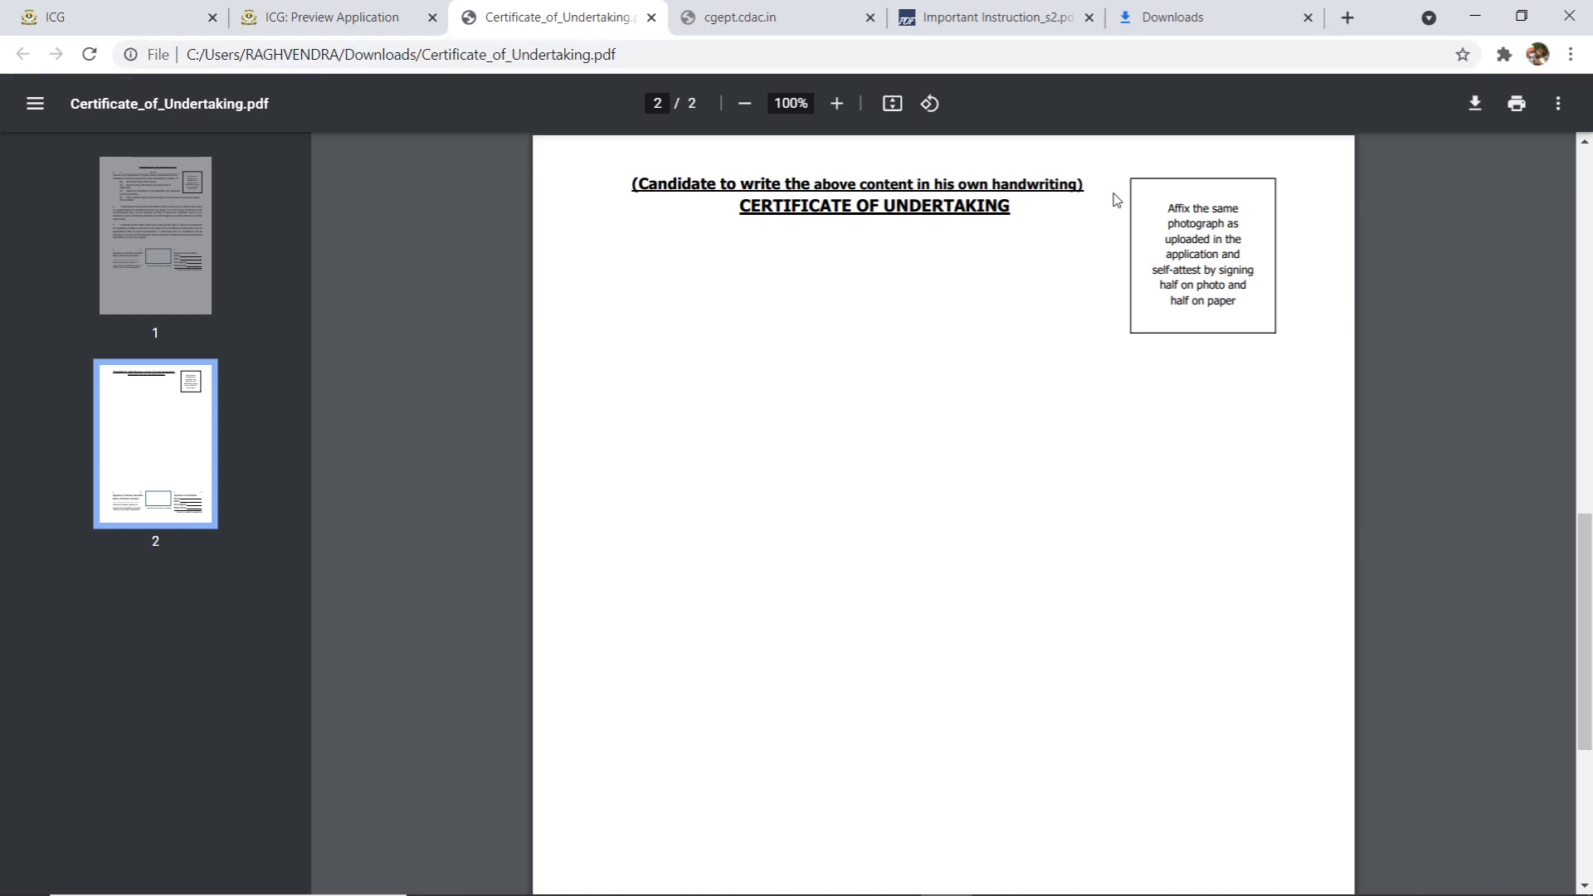
{"action": "left_click", "coordinate": [151, 226]}
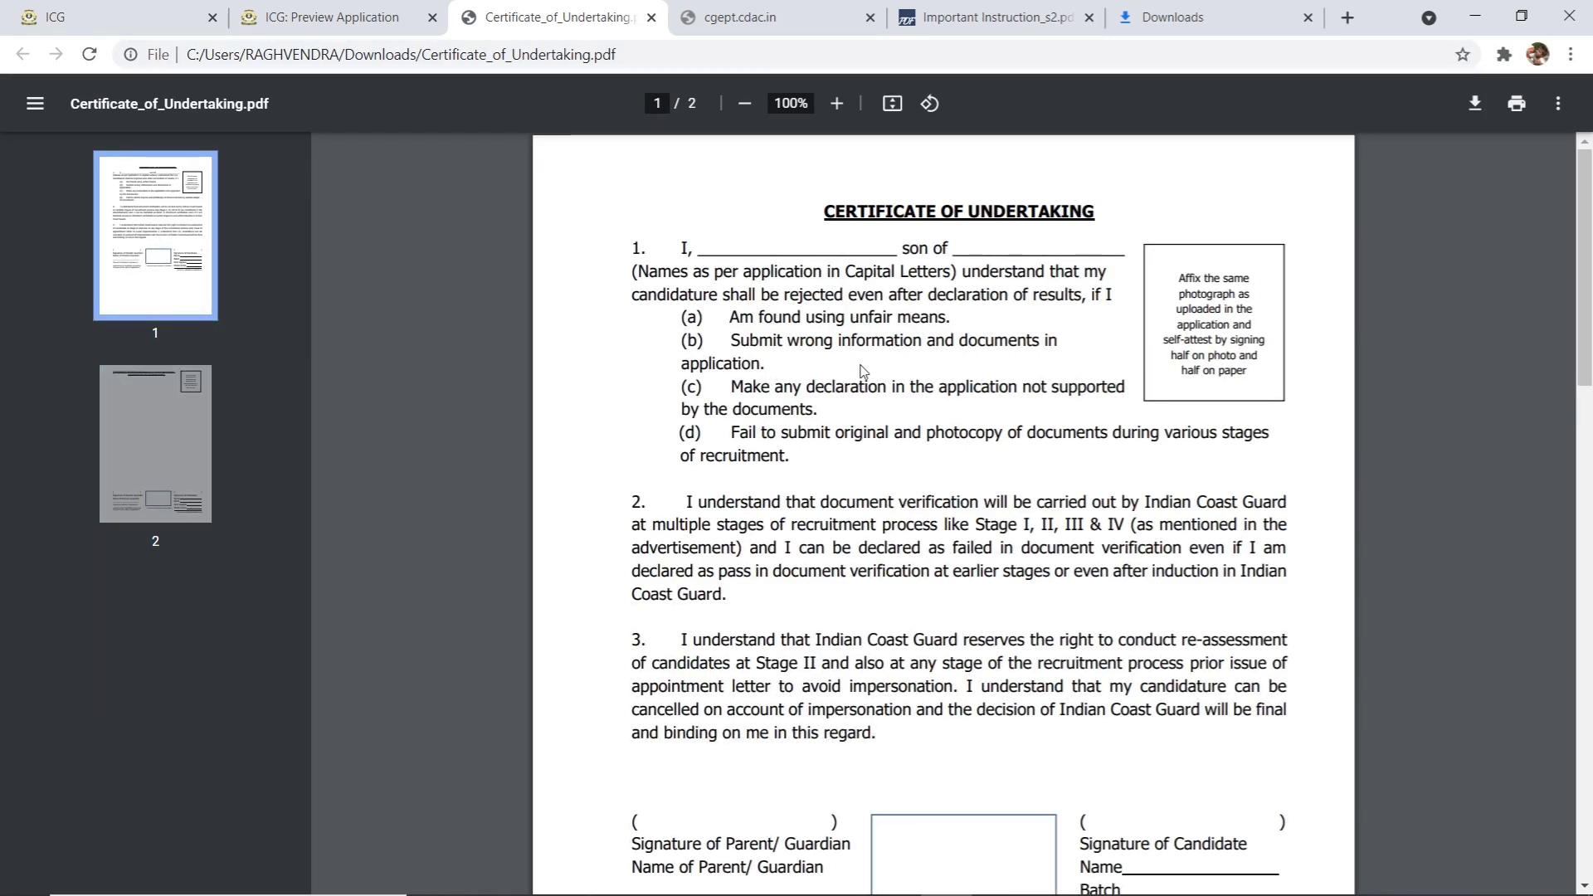
{"action": "left_click_drag", "start_coordinate": [637, 245], "coordinate": [1297, 719]}
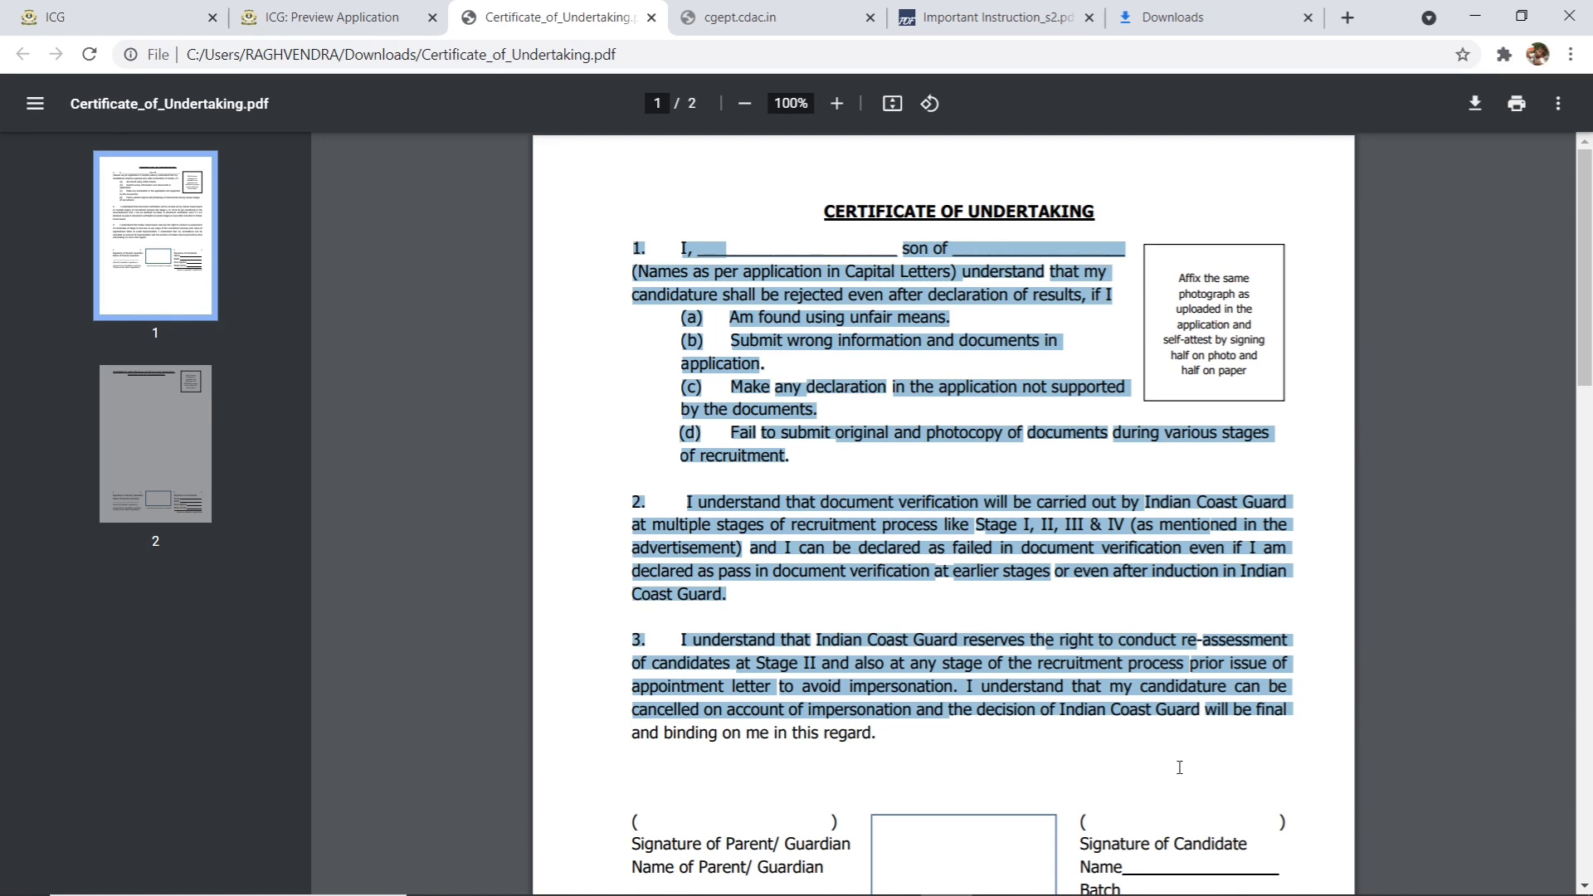
{"action": "left_click", "coordinate": [1035, 775]}
{"action": "left_click", "coordinate": [163, 449]}
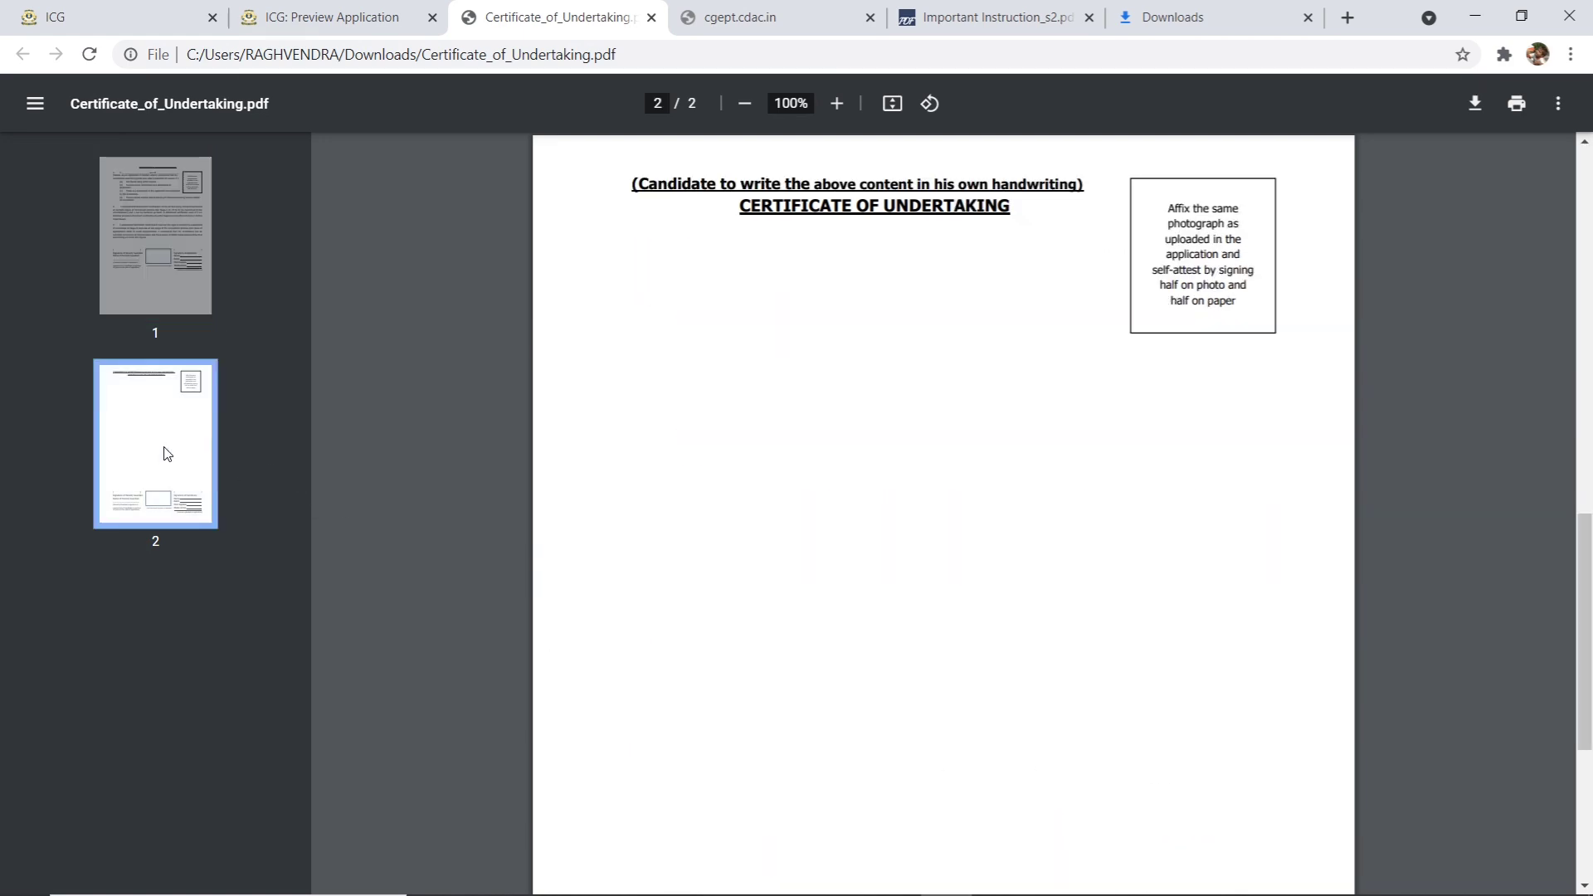
{"action": "left_click", "coordinate": [141, 202]}
{"action": "left_click_drag", "start_coordinate": [637, 248], "coordinate": [1154, 891]}
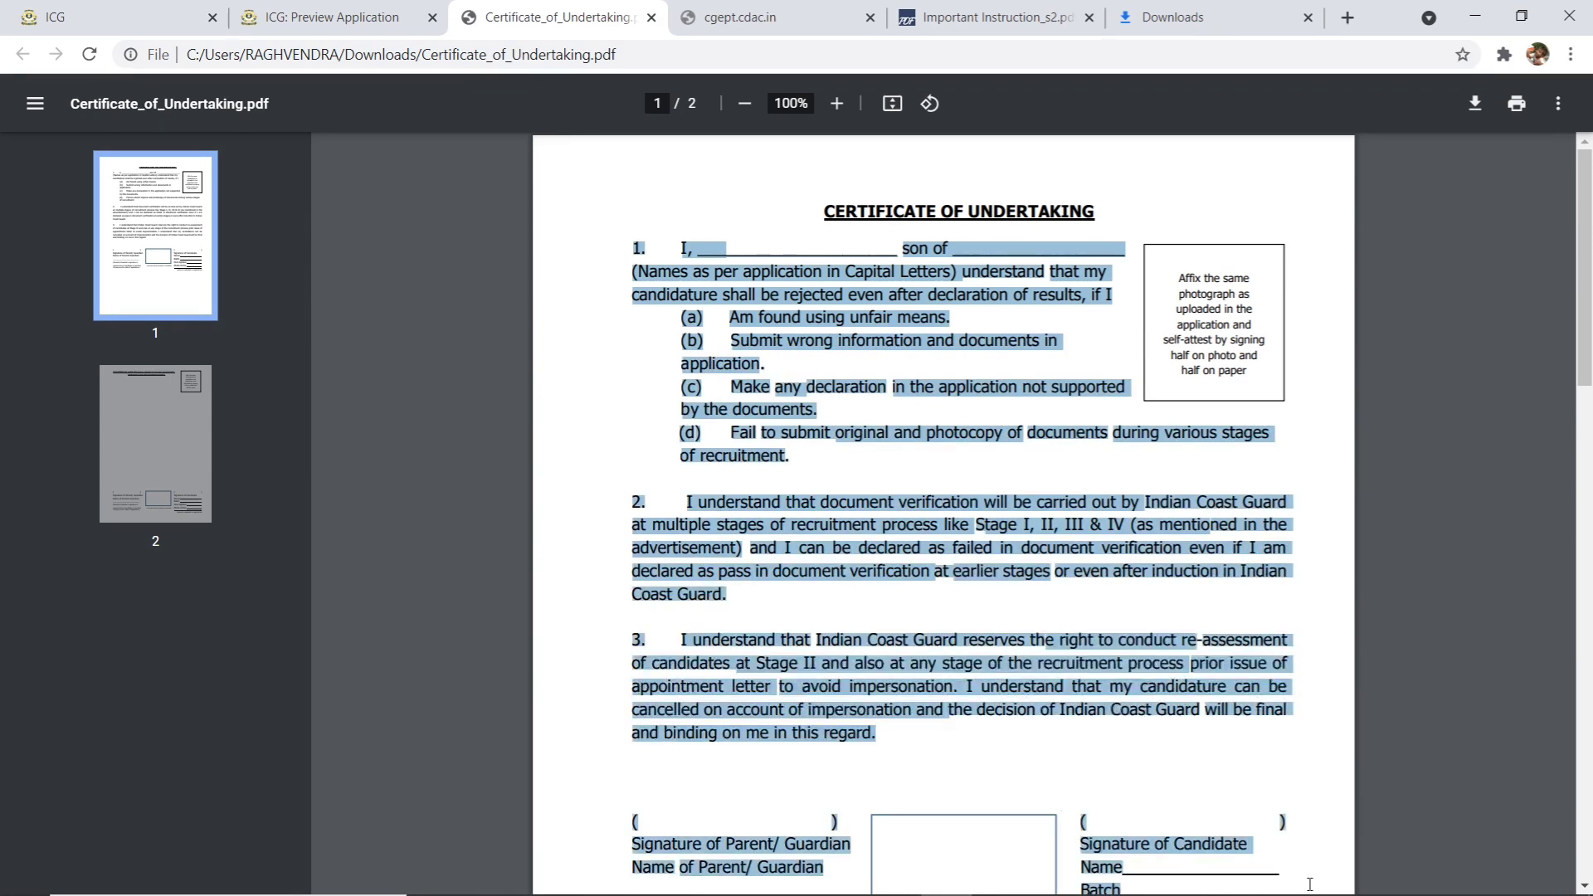
{"action": "left_click_drag", "start_coordinate": [1310, 885], "coordinate": [1106, 707]}
- Review page 2's handwritten-copy sheet, its candidate signature details and photo box
{"action": "left_click", "coordinate": [930, 586]}
{"action": "left_click", "coordinate": [136, 430]}
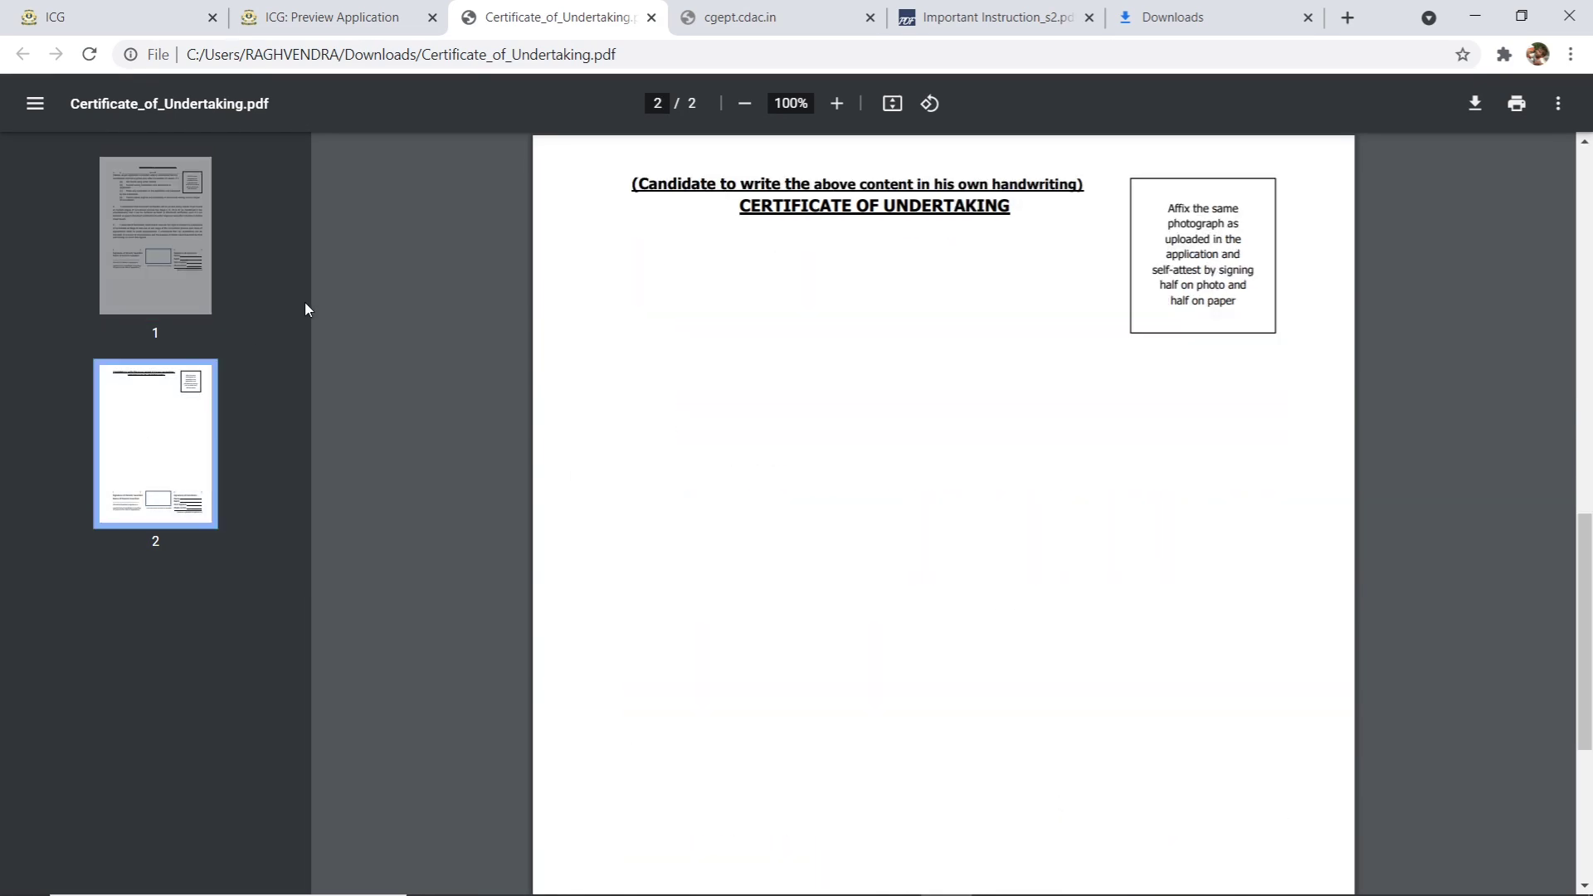
{"action": "left_click", "coordinate": [208, 209]}
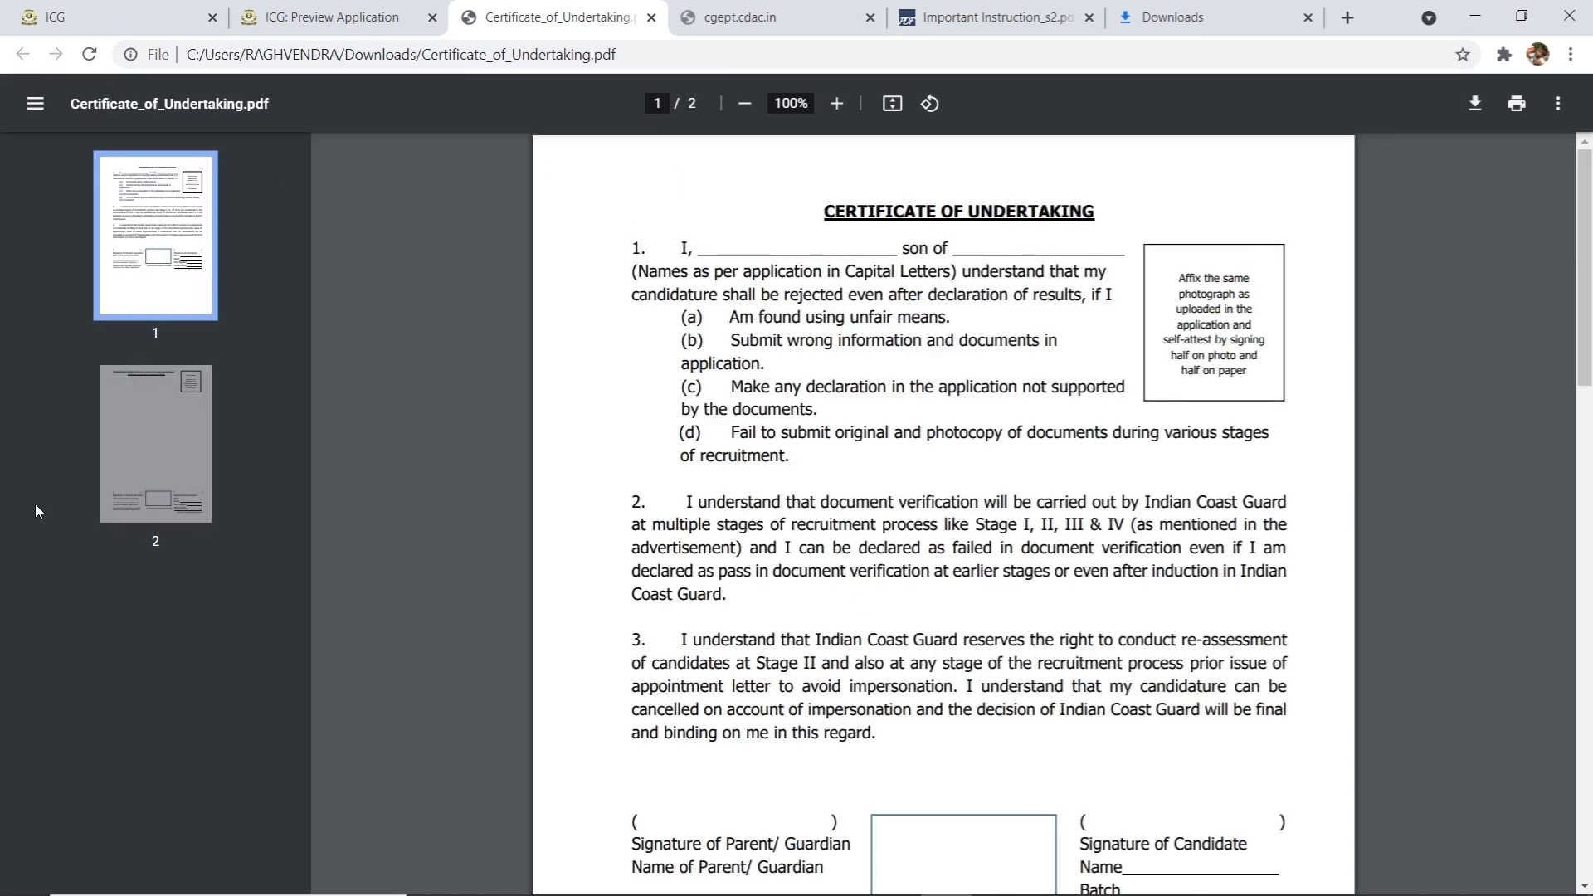
{"action": "left_click", "coordinate": [115, 449]}
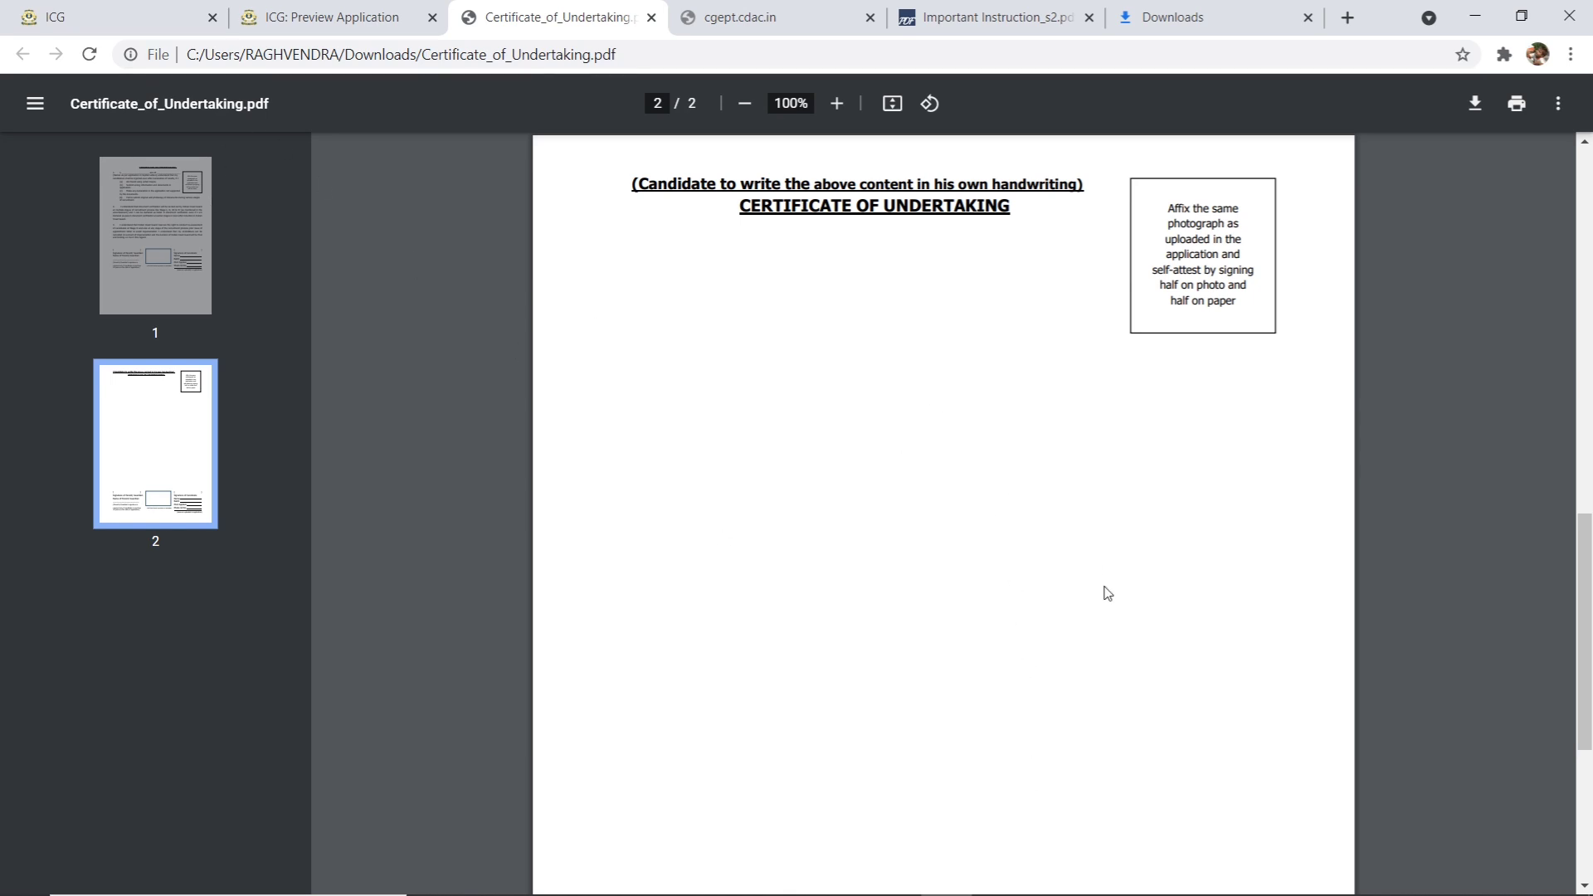
{"action": "scroll", "coordinate": [1108, 592], "scroll_direction": "down", "scroll_amount": 5}
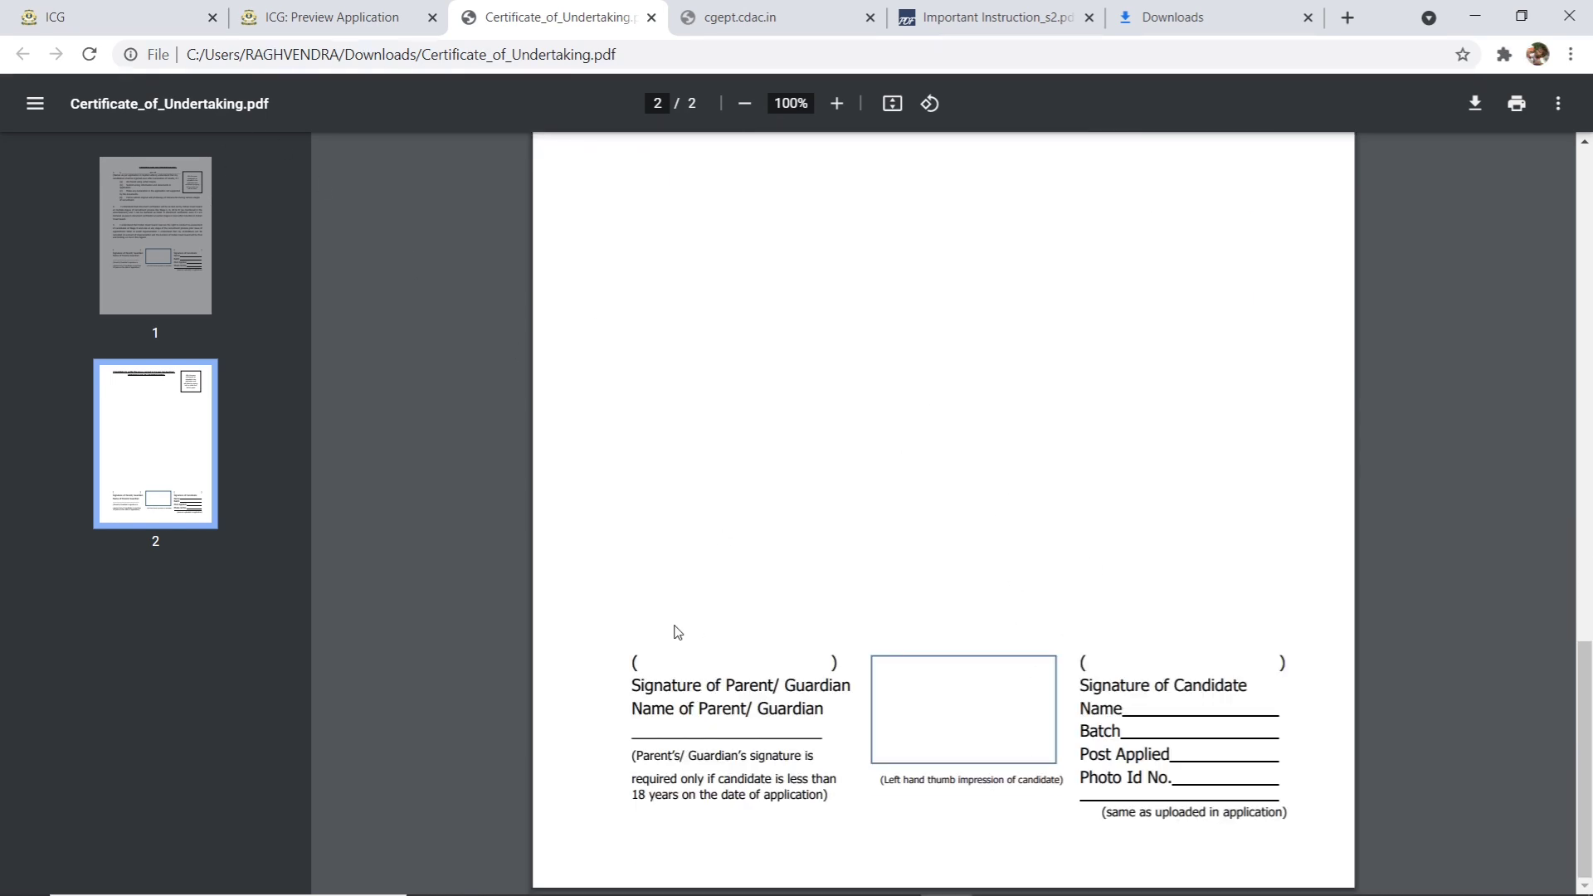
{"action": "left_click_drag", "start_coordinate": [652, 797], "coordinate": [806, 783]}
{"action": "left_click", "coordinate": [690, 796]}
{"action": "scroll", "coordinate": [1173, 761], "scroll_direction": "up", "scroll_amount": 10}
{"action": "scroll", "coordinate": [1179, 765], "scroll_direction": "down", "scroll_amount": 8}
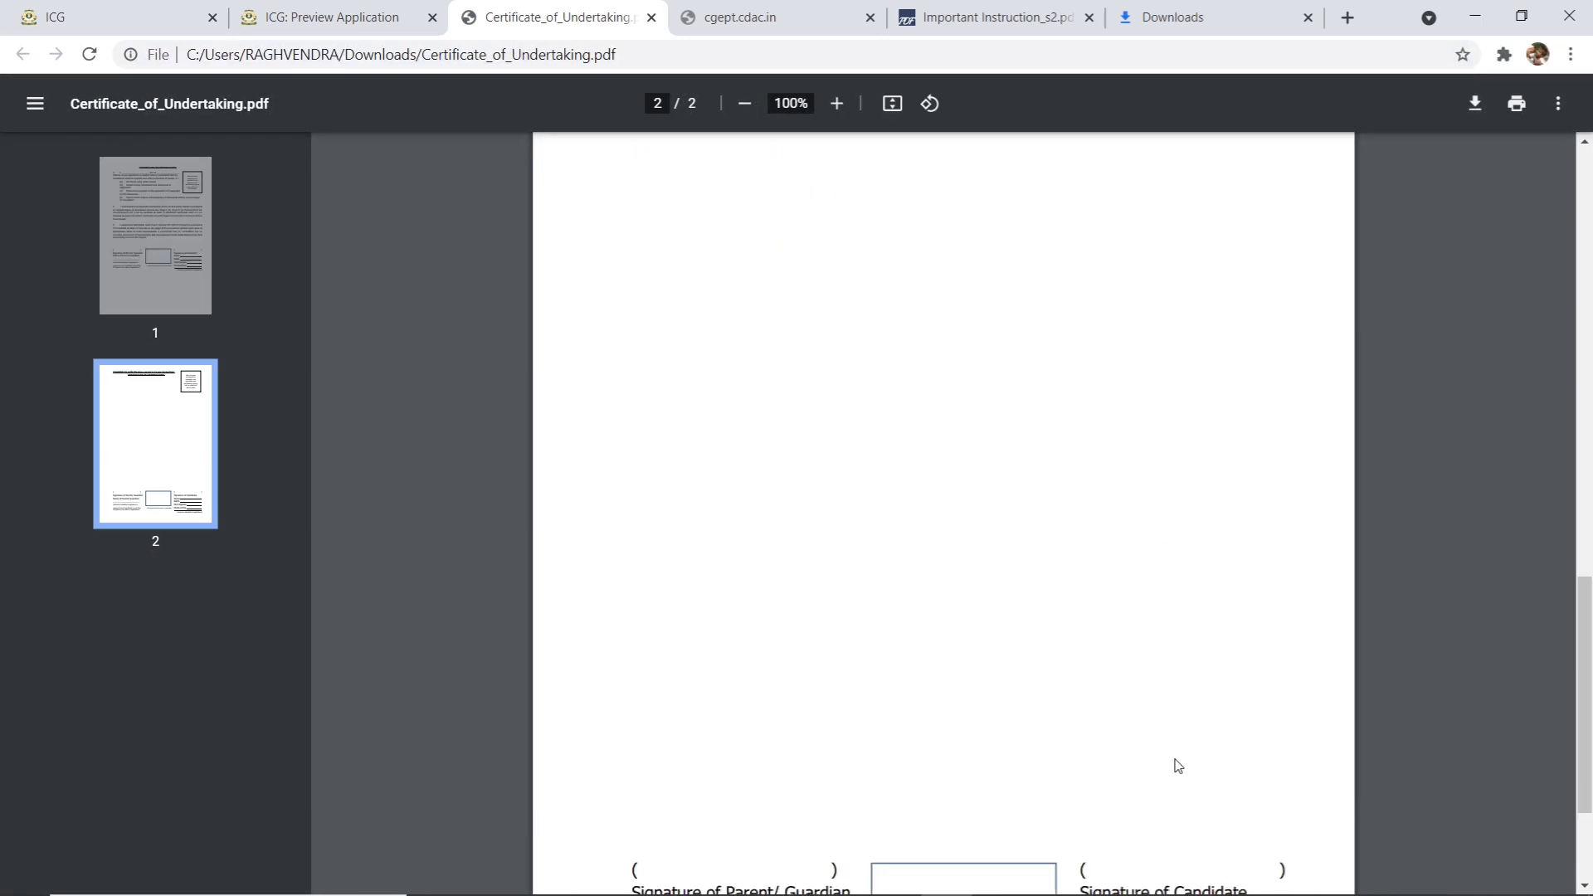
{"action": "scroll", "coordinate": [1178, 765], "scroll_direction": "up", "scroll_amount": 14}
{"action": "left_click_drag", "start_coordinate": [1179, 757], "coordinate": [1219, 774]}
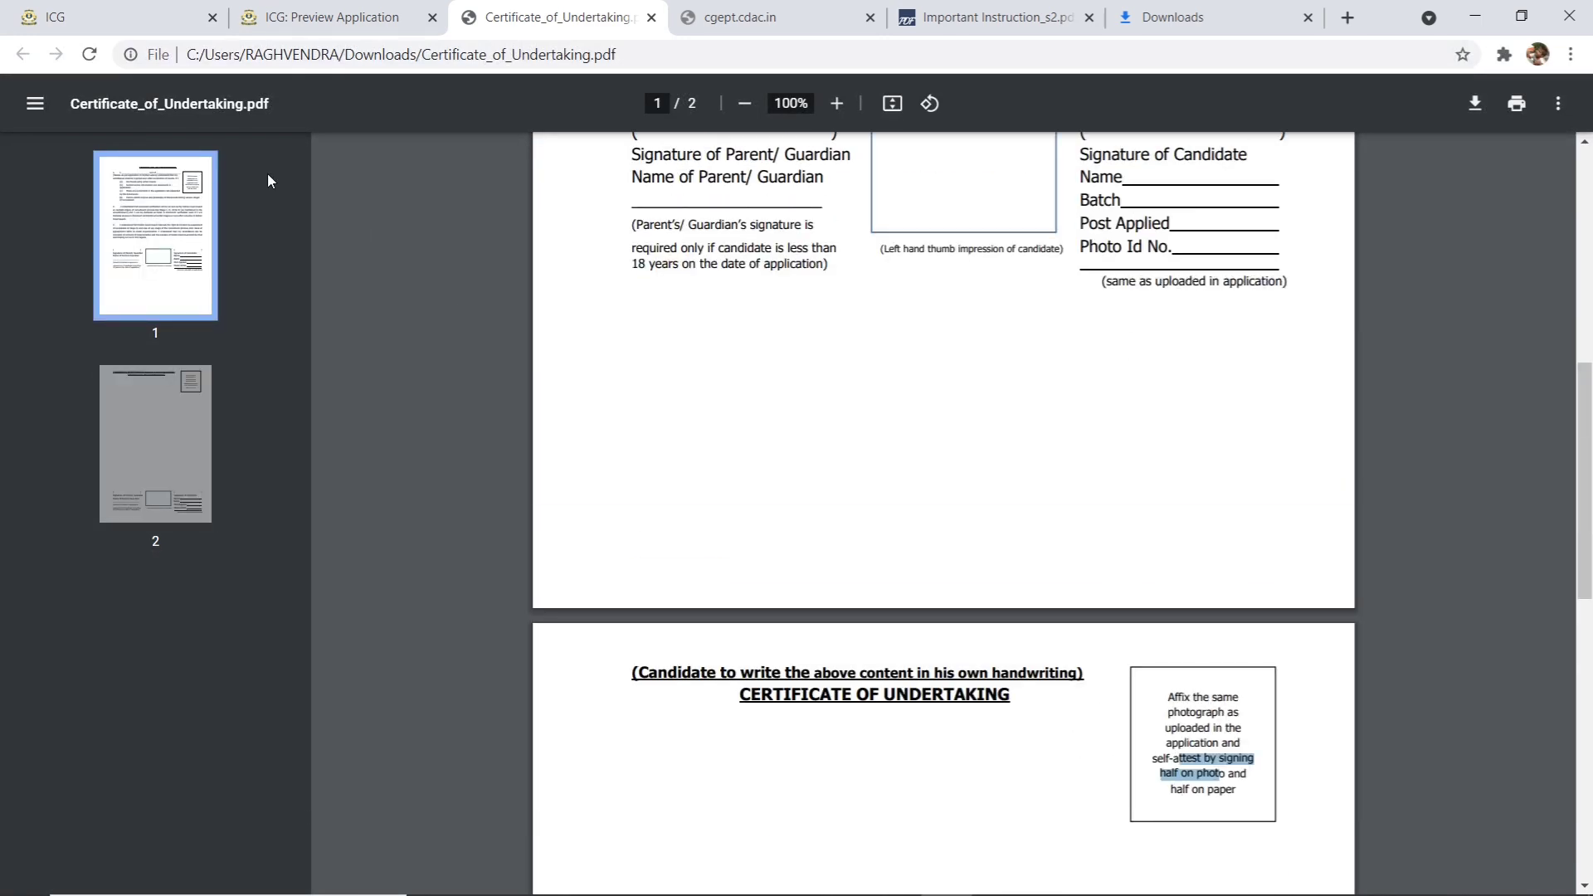
{"action": "left_click", "coordinate": [1187, 721]}
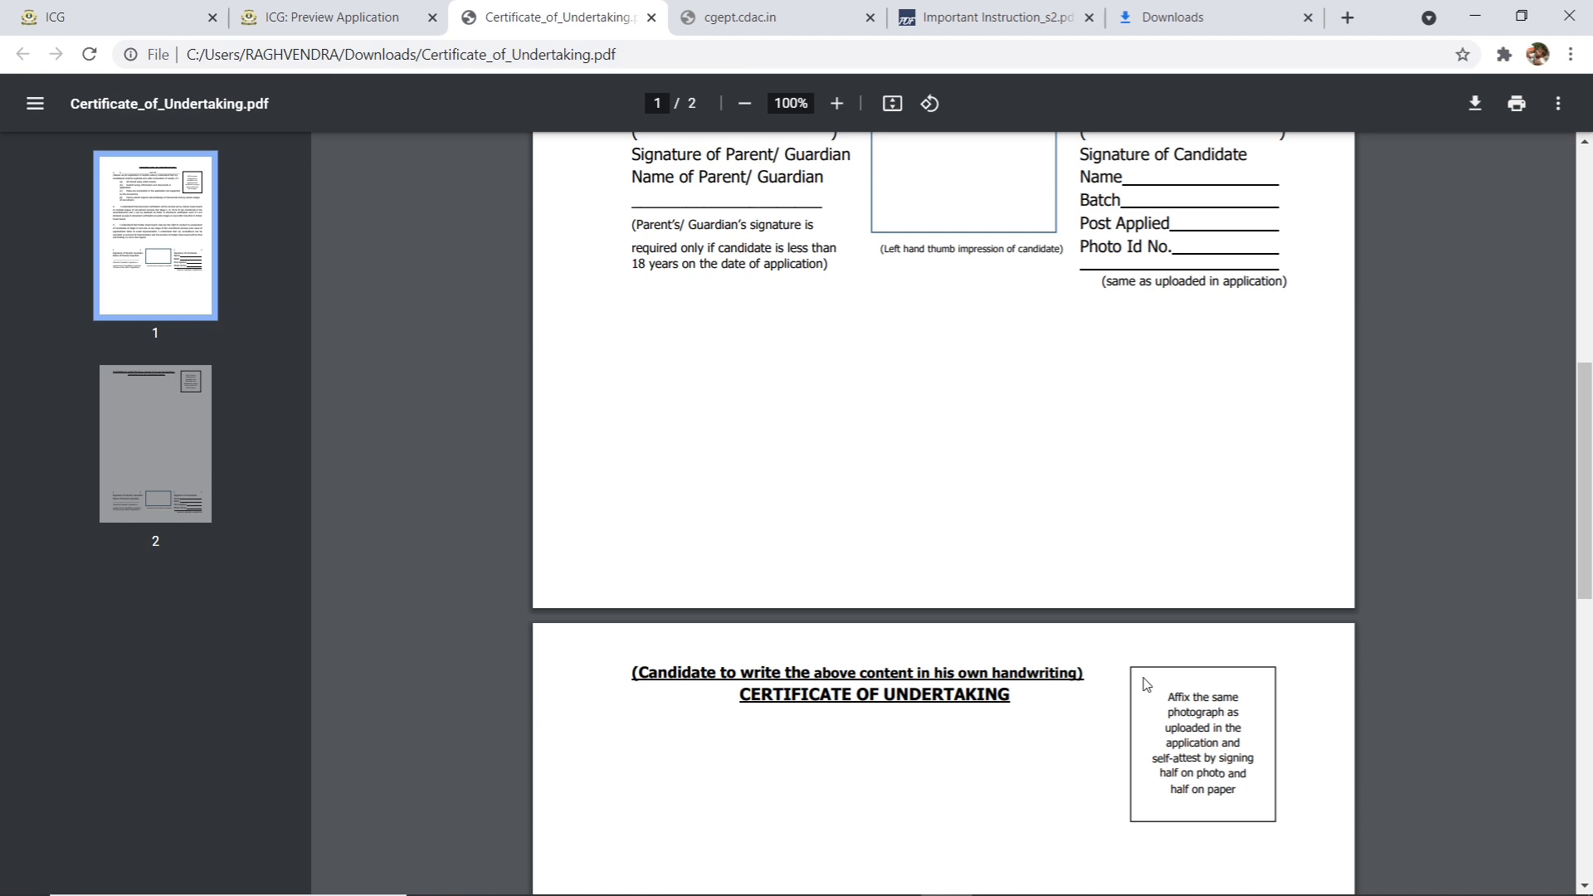
{"action": "scroll", "coordinate": [1145, 689], "scroll_direction": "down", "scroll_amount": 7}
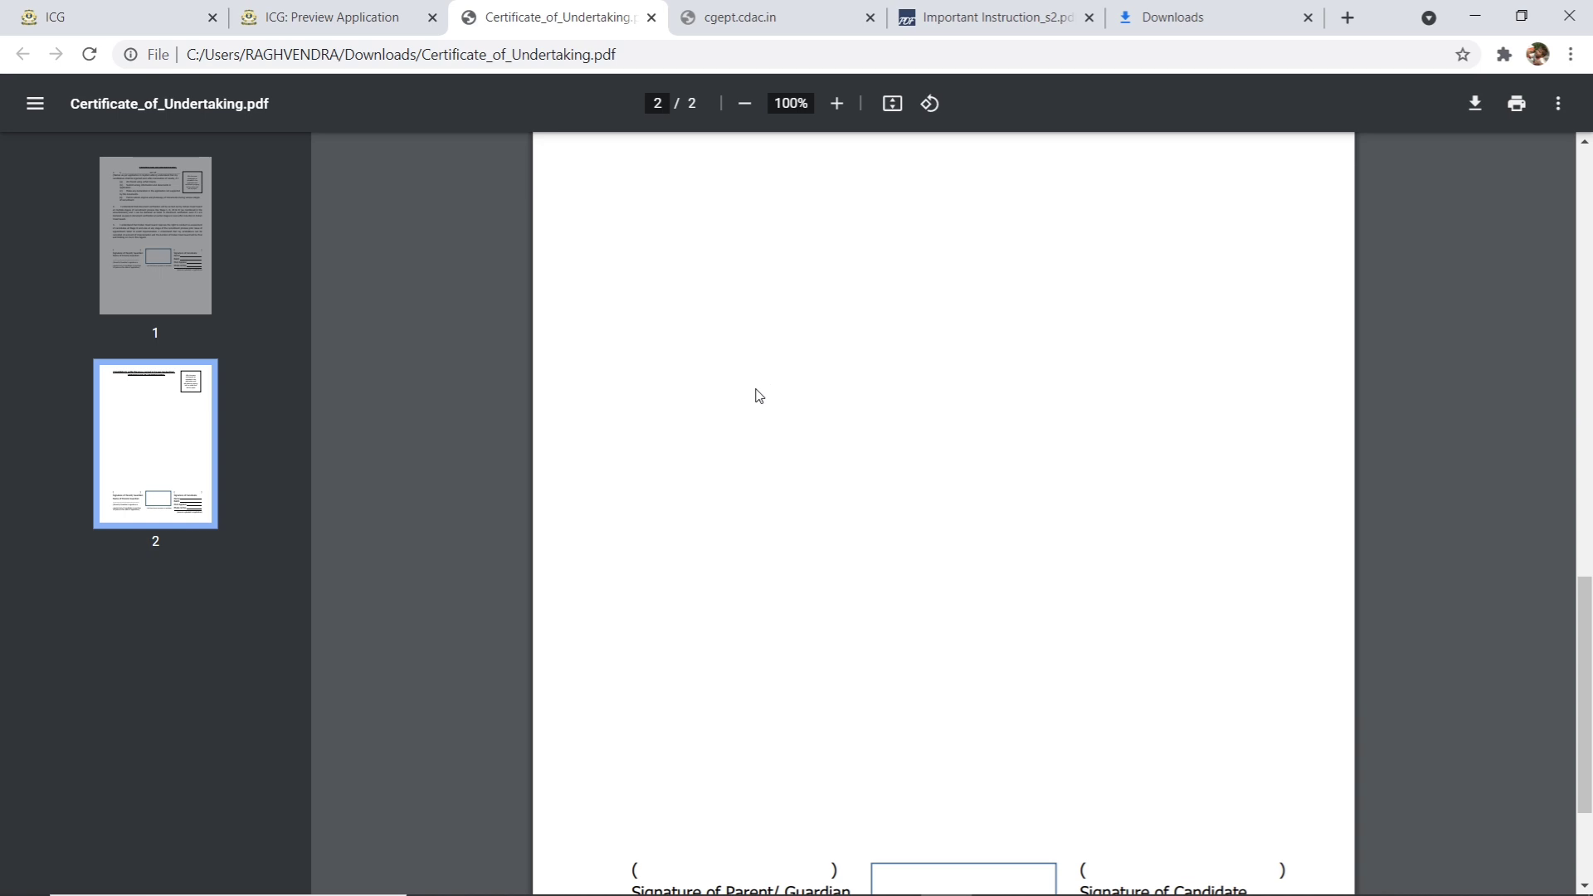
- Upload COASTGUARD.pdf from the Desktop as the handwritten declaration and acknowledge the File Selected message
{"action": "left_click", "coordinate": [390, 17]}
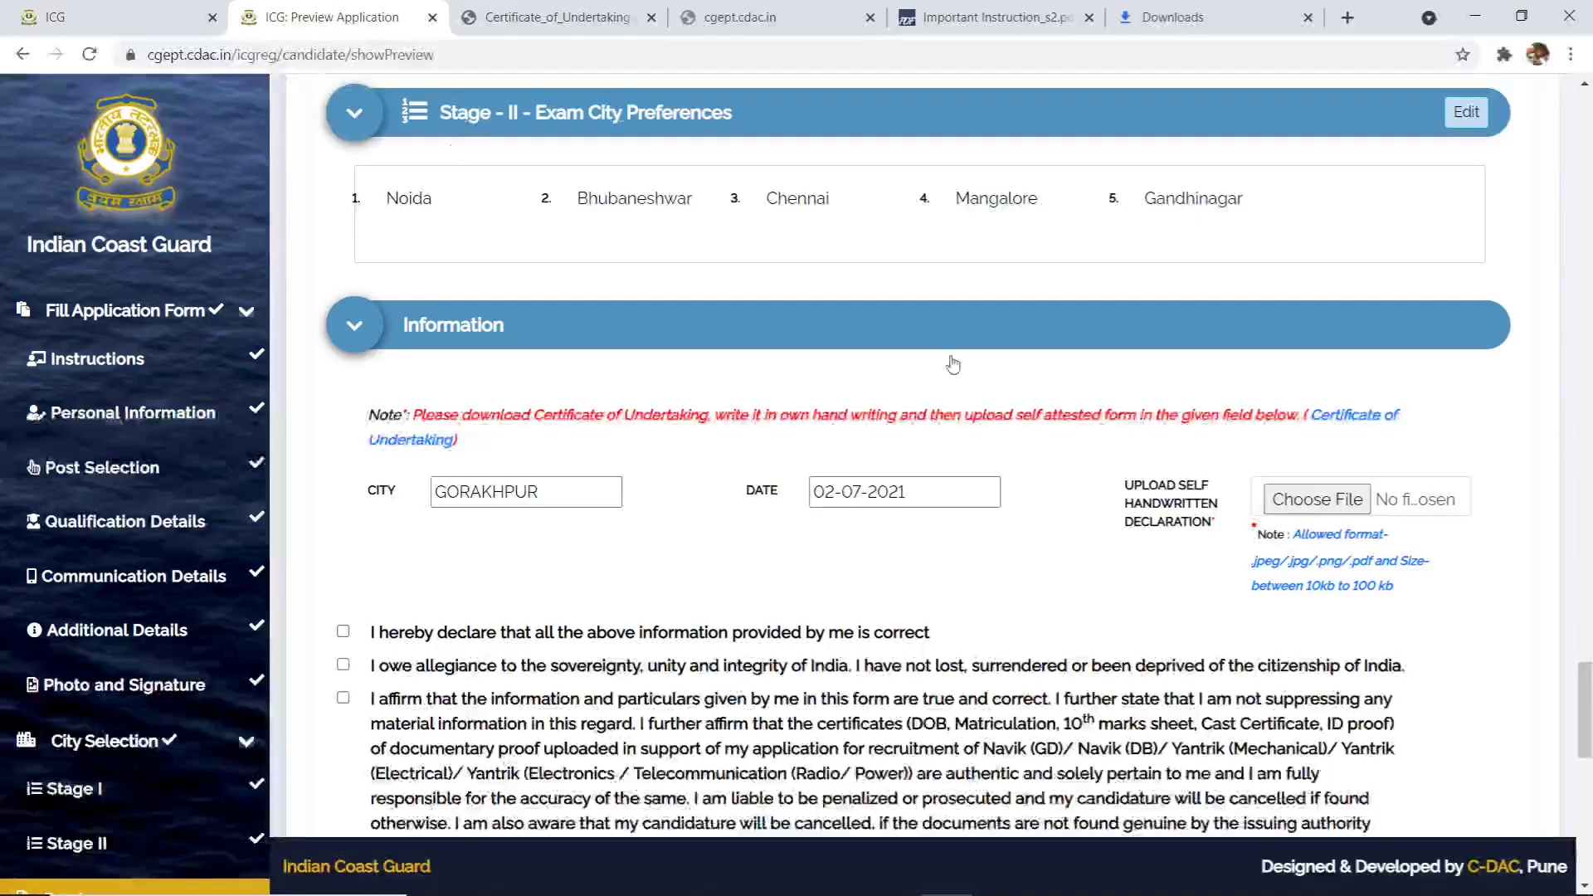
{"action": "left_click", "coordinate": [1314, 499]}
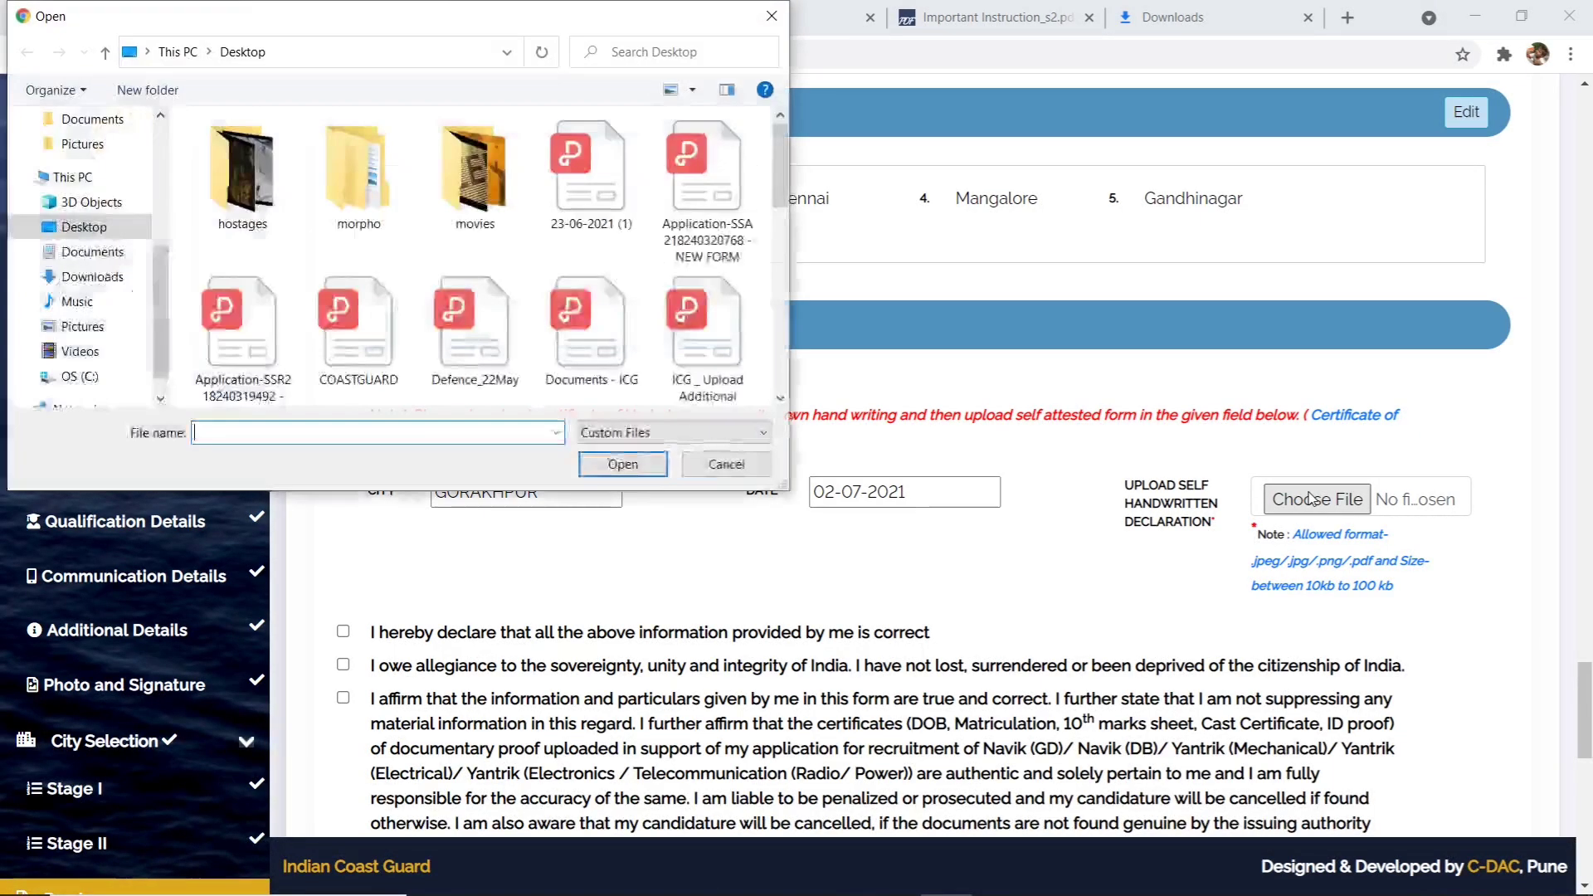
{"action": "scroll", "coordinate": [687, 318], "scroll_direction": "down", "scroll_amount": 1}
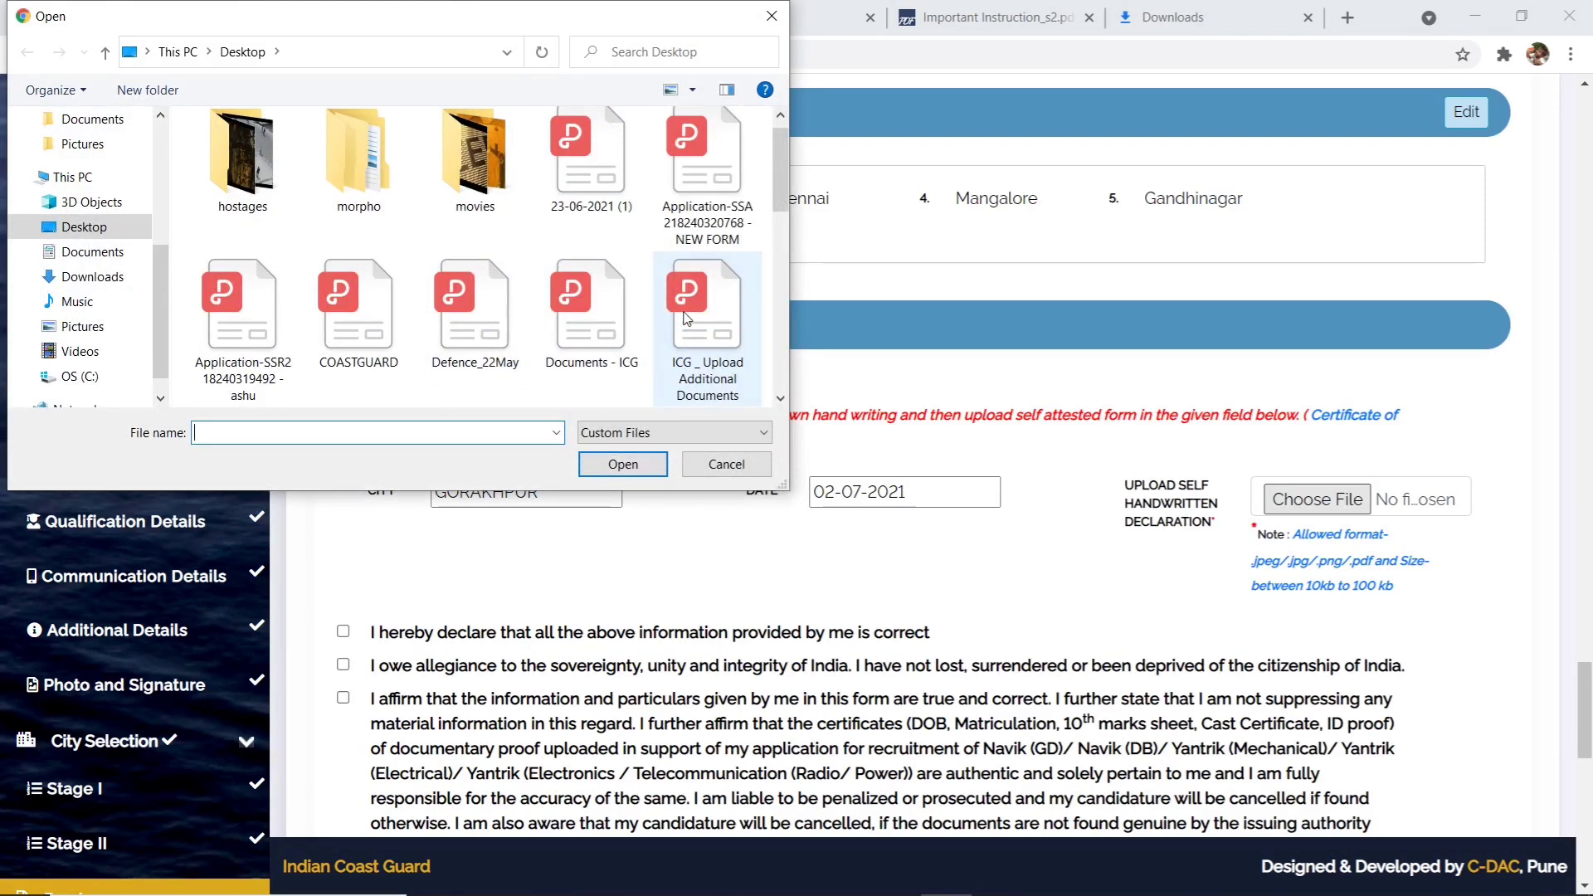
{"action": "scroll", "coordinate": [686, 318], "scroll_direction": "down", "scroll_amount": 1}
{"action": "scroll", "coordinate": [471, 262], "scroll_direction": "down", "scroll_amount": 3}
{"action": "scroll", "coordinate": [470, 262], "scroll_direction": "down", "scroll_amount": 1}
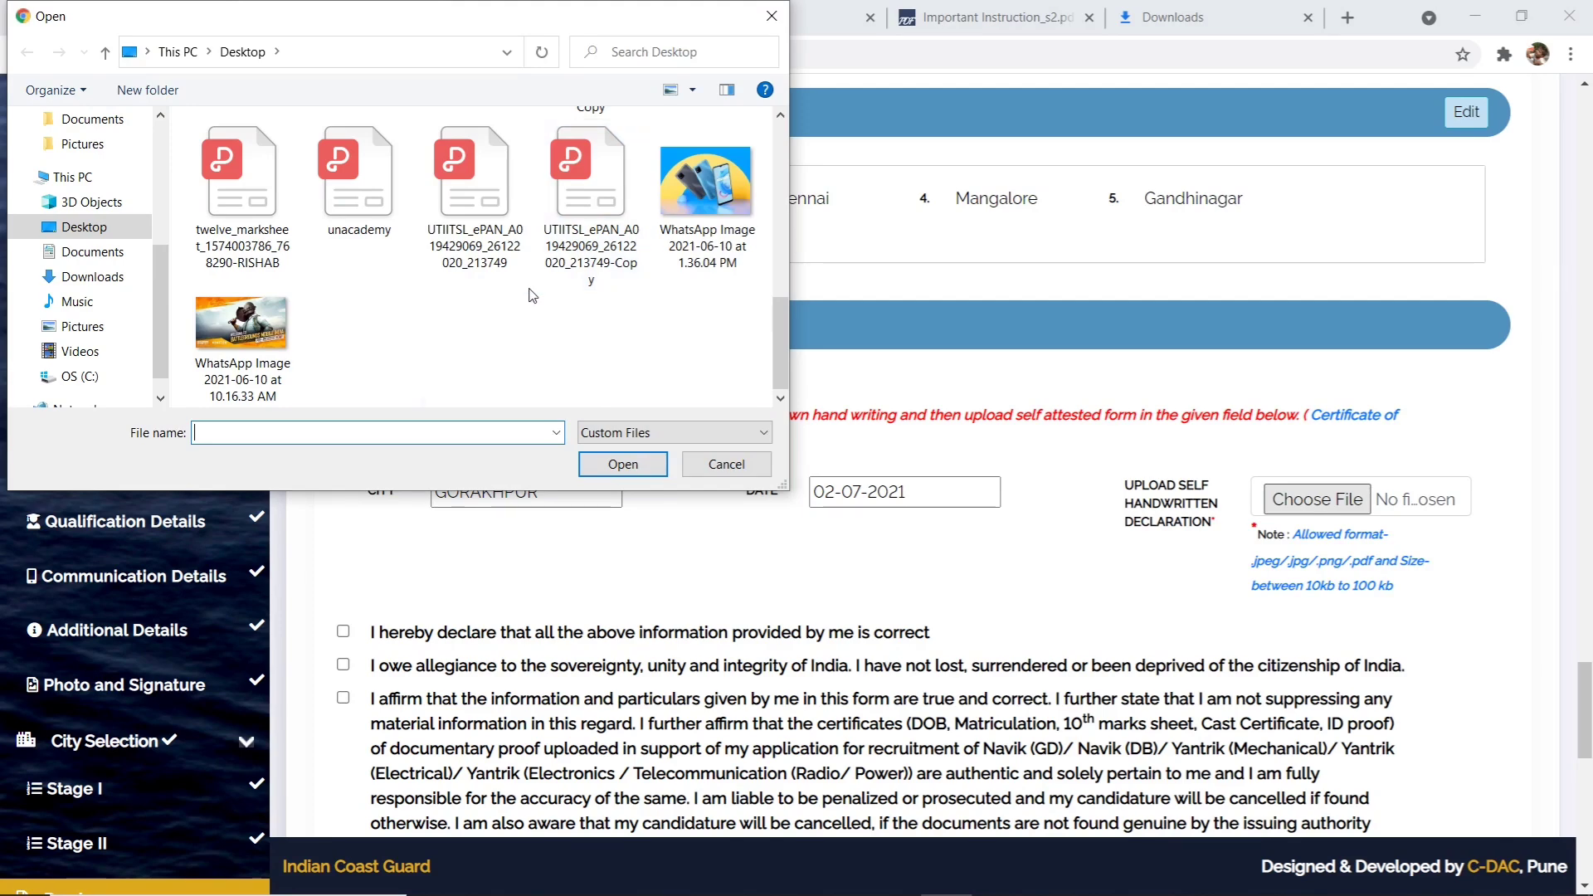
{"action": "scroll", "coordinate": [532, 296], "scroll_direction": "up", "scroll_amount": 6}
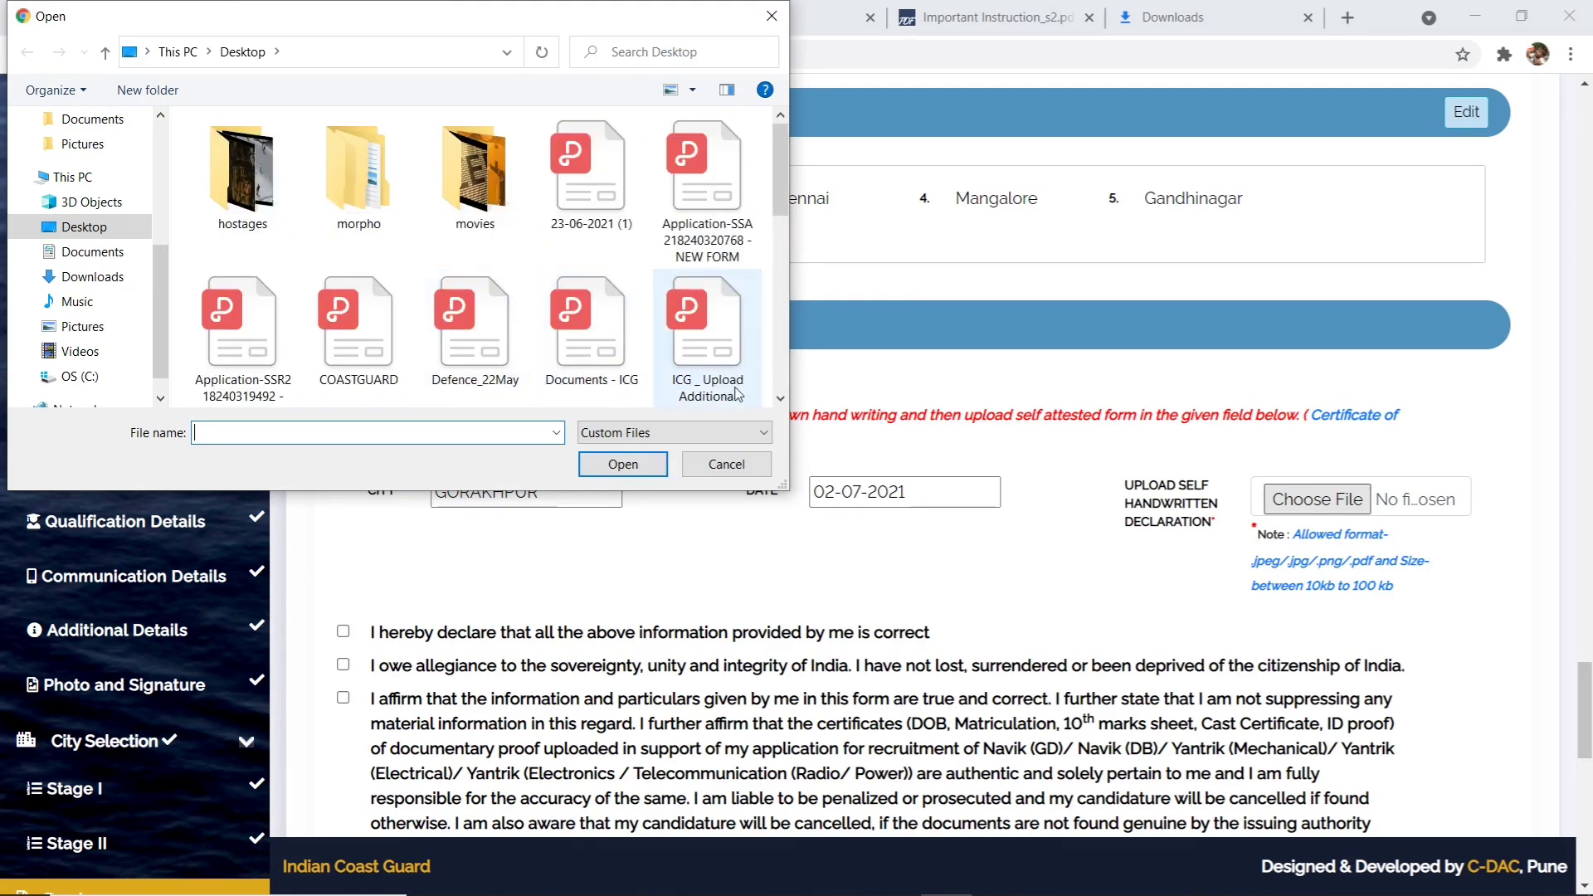
{"action": "left_click", "coordinate": [242, 328]}
{"action": "left_click", "coordinate": [359, 315]}
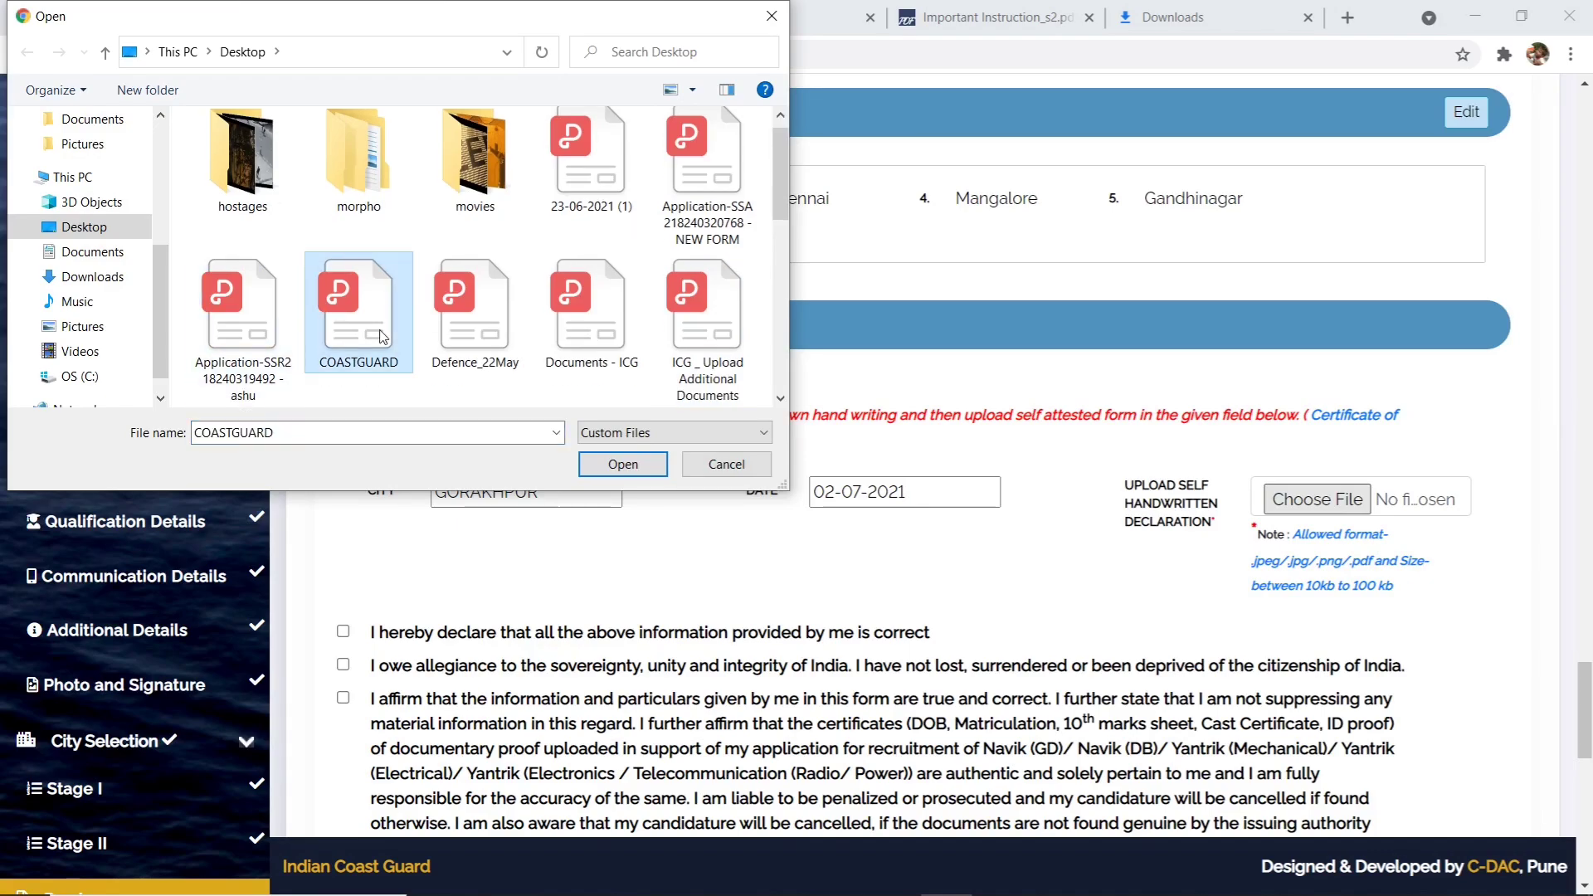
{"action": "left_click", "coordinate": [623, 464]}
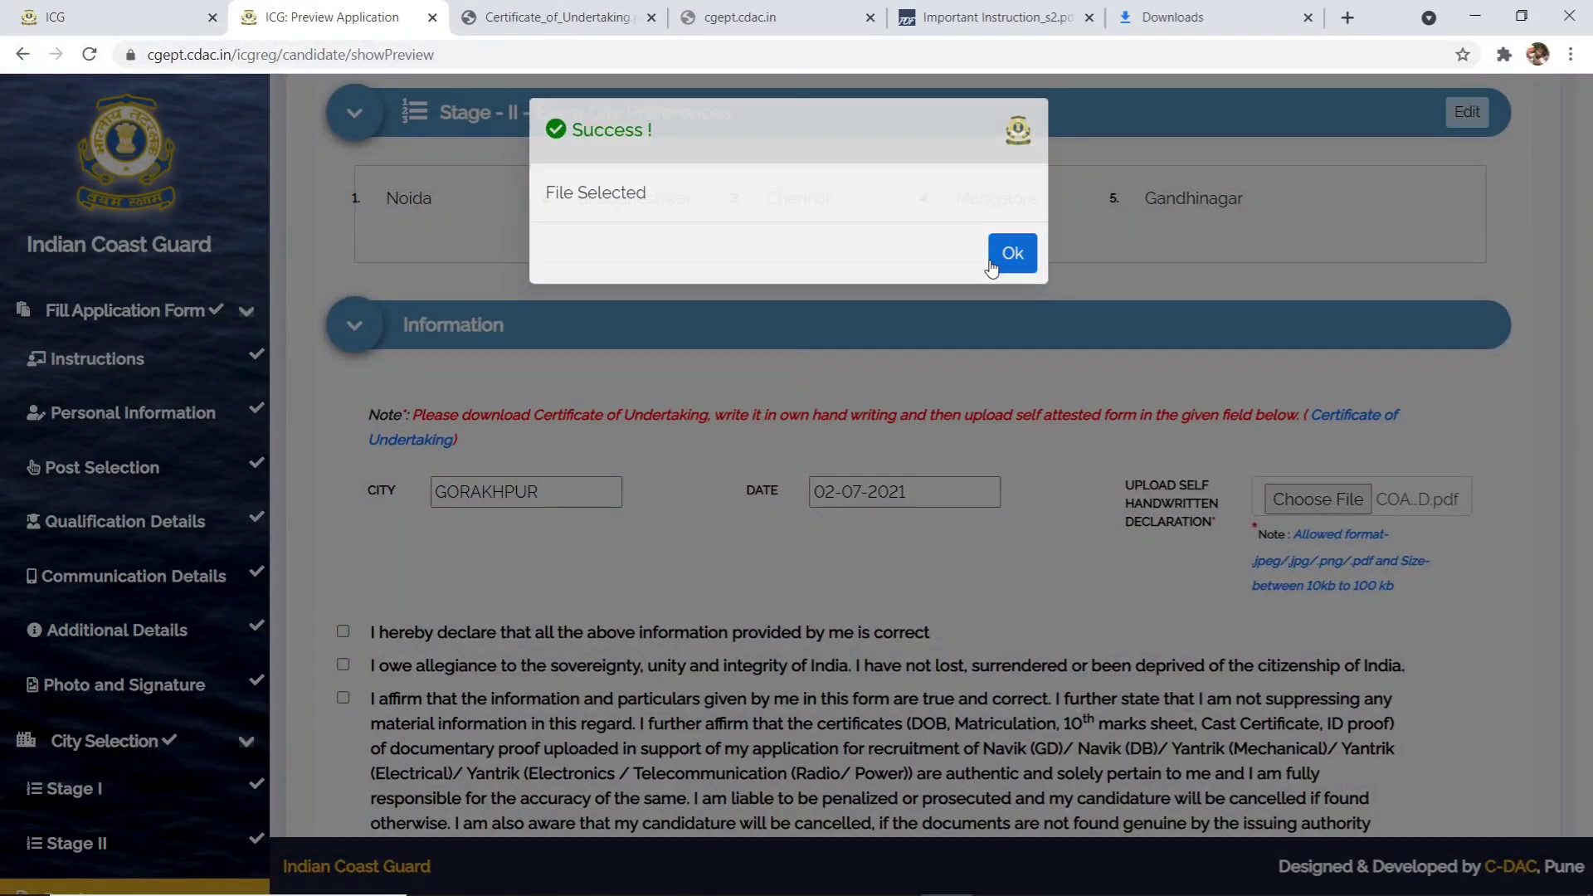
{"action": "left_click", "coordinate": [1012, 258]}
{"action": "scroll", "coordinate": [991, 267], "scroll_direction": "down", "scroll_amount": 15}
- Tick the correct-information, allegiance, genuine-particulars and advertisement-read declarations
{"action": "scroll", "coordinate": [991, 267], "scroll_direction": "up", "scroll_amount": 15}
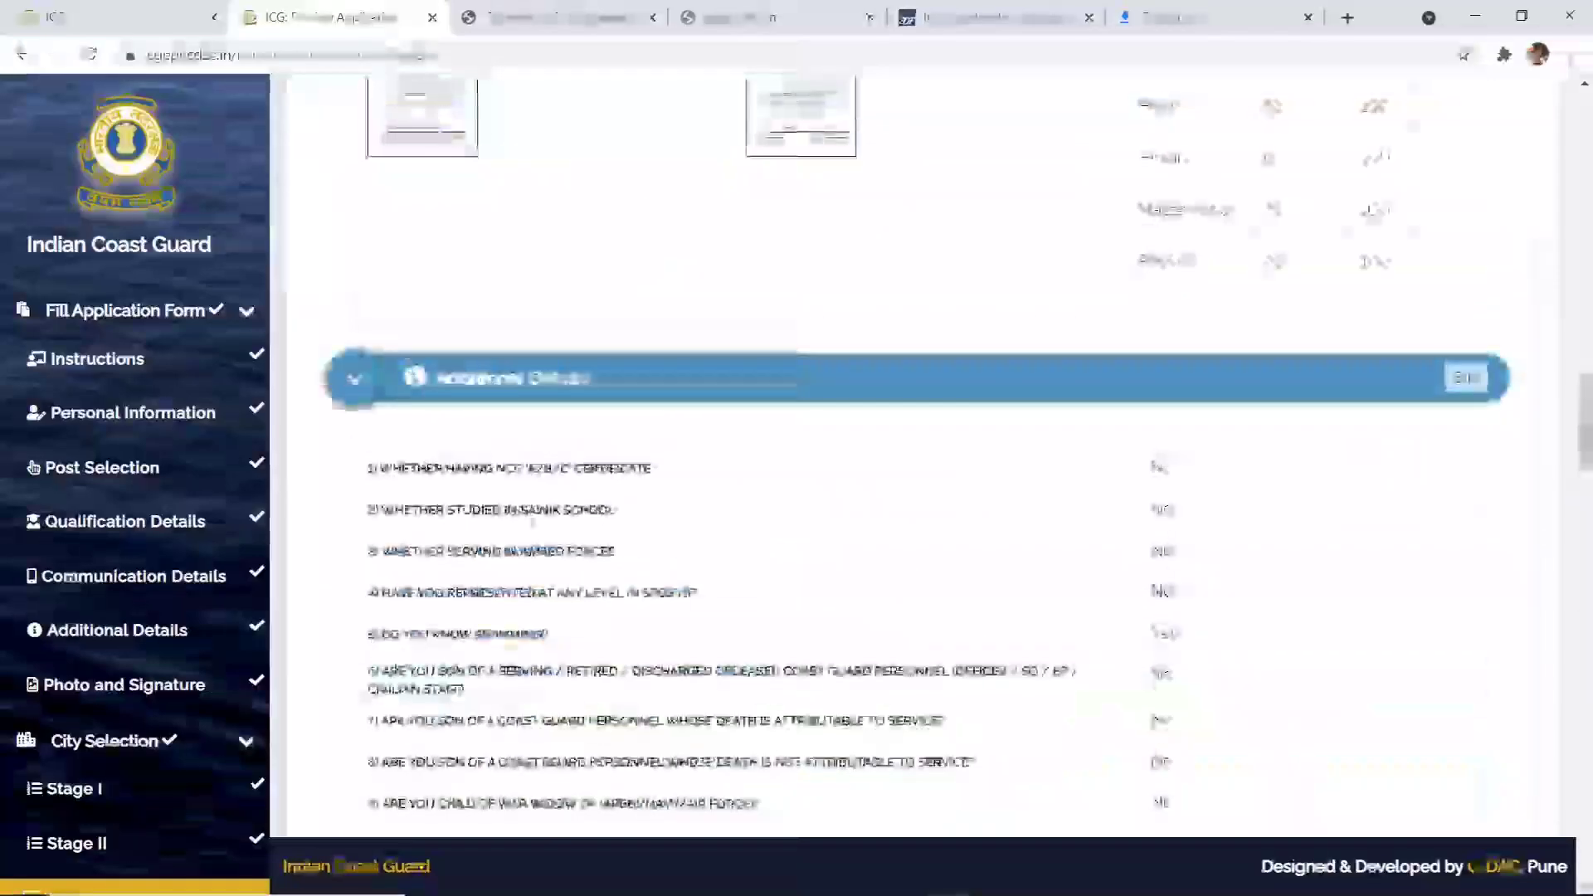
{"action": "scroll", "coordinate": [339, 323], "scroll_direction": "down", "scroll_amount": 10}
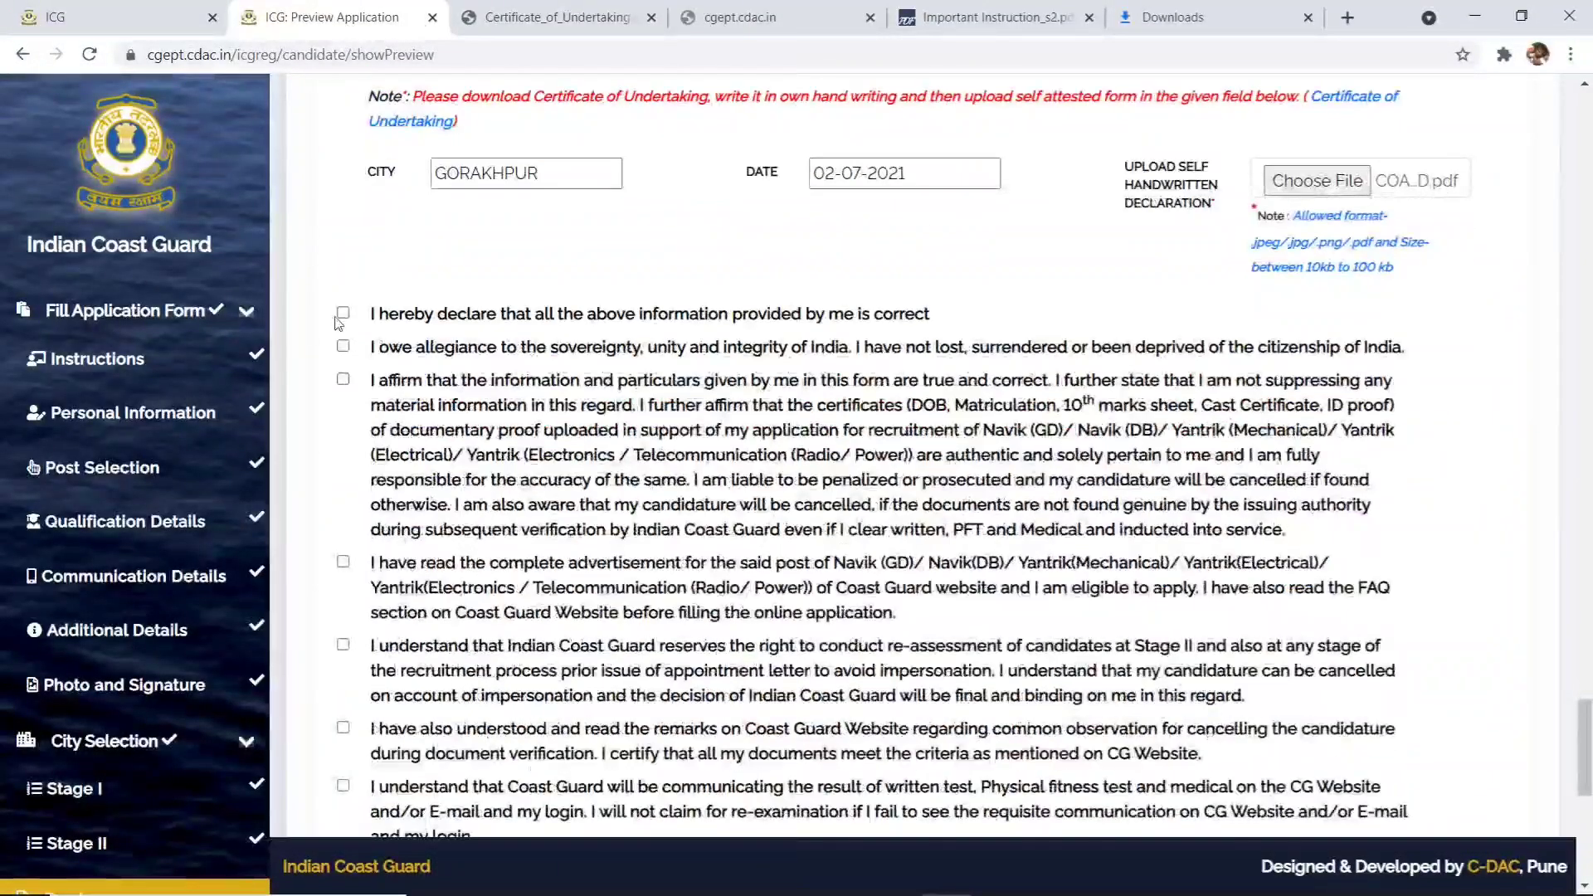
{"action": "left_click", "coordinate": [342, 314]}
{"action": "left_click", "coordinate": [342, 378]}
{"action": "left_click", "coordinate": [343, 345]}
{"action": "left_click", "coordinate": [343, 561]}
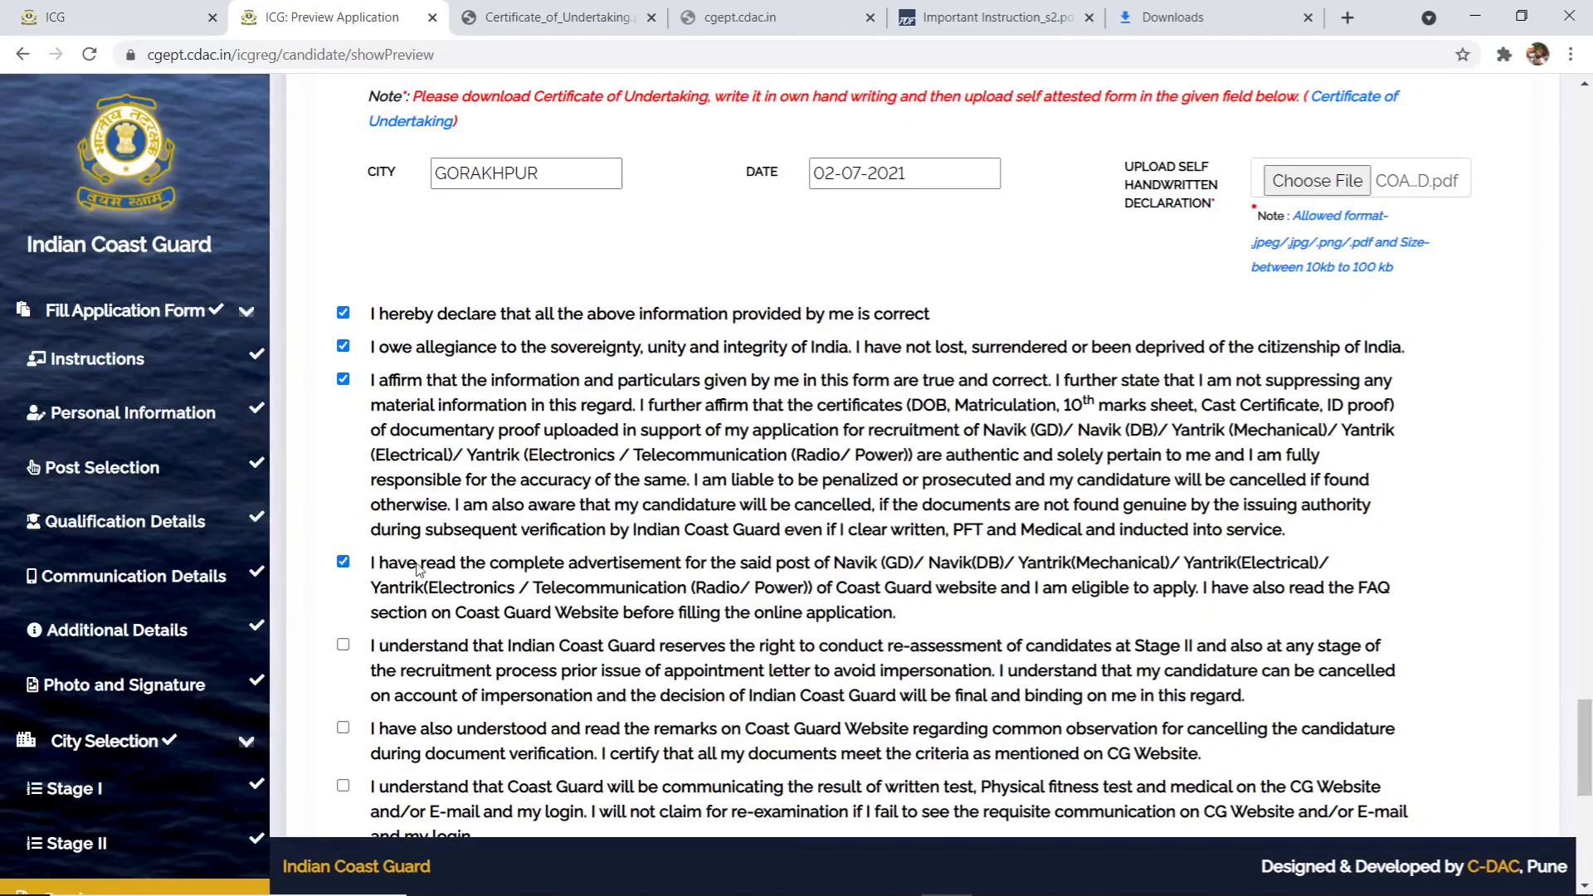
- Tick the biometric, online-results, NO CLAIM, malpractice, one-post and data-sharing declarations, then Save
{"action": "scroll", "coordinate": [417, 571], "scroll_direction": "down", "scroll_amount": 8}
{"action": "left_click", "coordinate": [343, 177]}
{"action": "left_click", "coordinate": [343, 94]}
{"action": "left_click", "coordinate": [343, 360]}
{"action": "triple_click", "coordinate": [349, 454]}
{"action": "left_click", "coordinate": [343, 467]}
{"action": "left_click", "coordinate": [343, 527]}
{"action": "left_click", "coordinate": [343, 633]}
{"action": "left_click", "coordinate": [369, 576]}
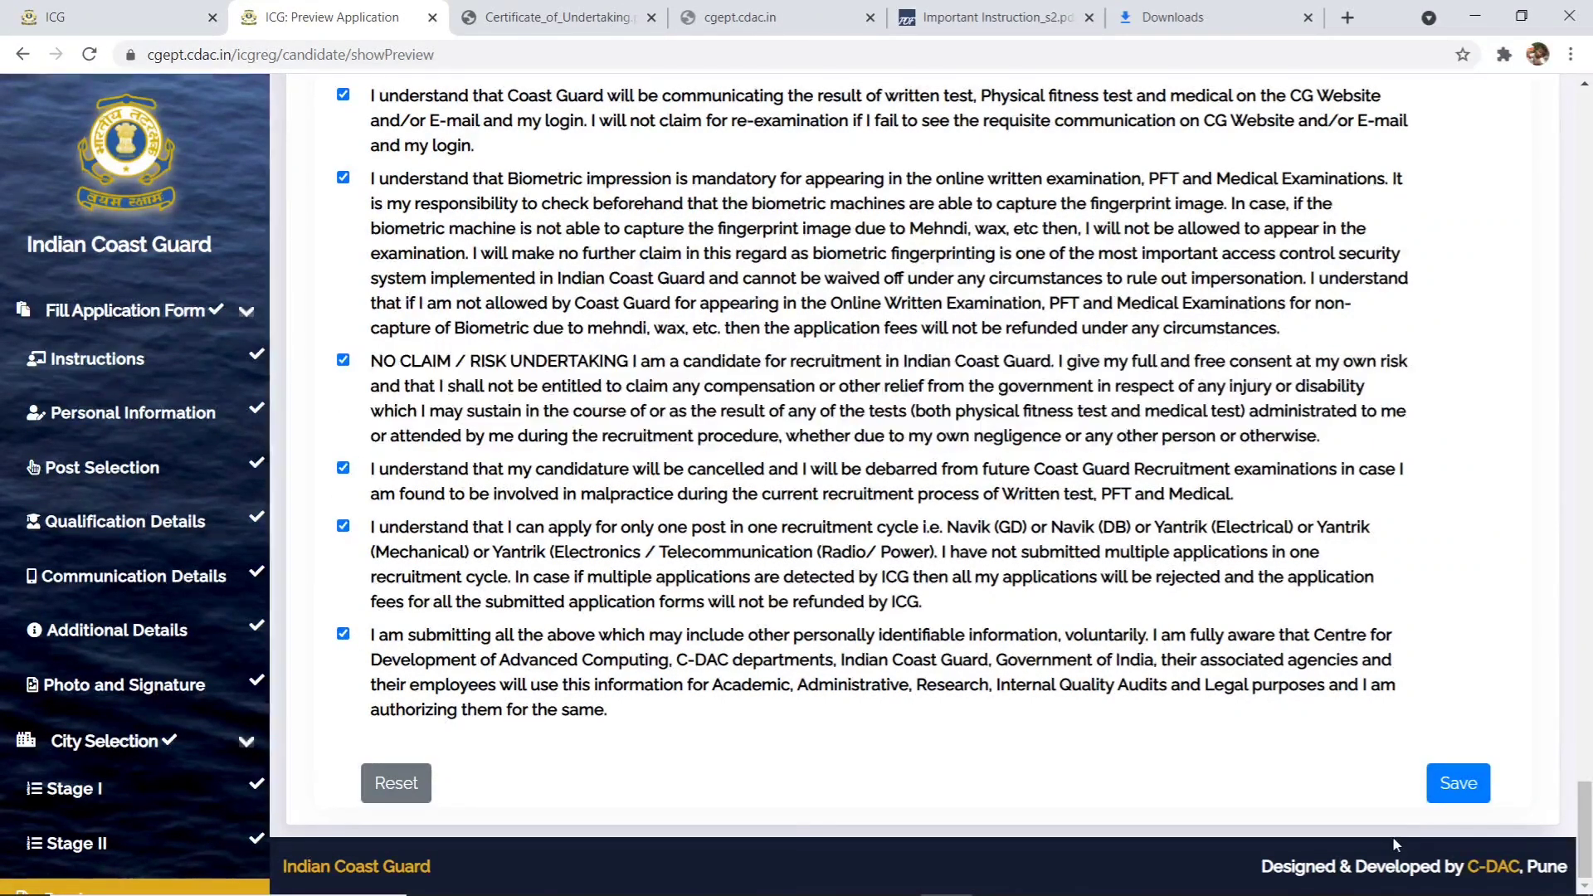
{"action": "left_click", "coordinate": [1447, 795]}
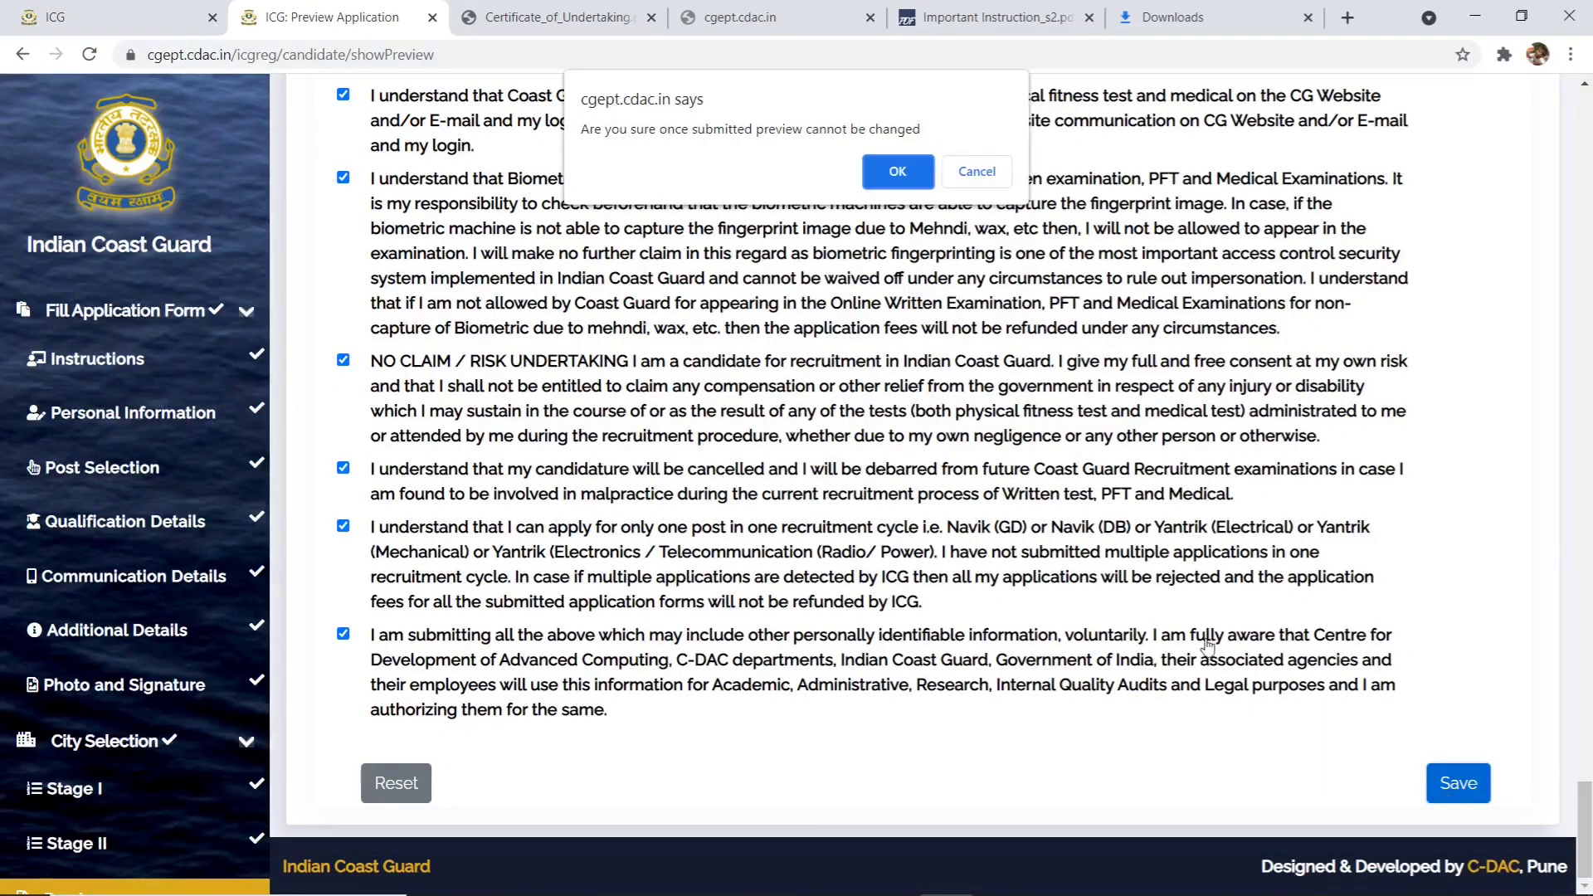
- Confirm the unchangeable preview submission and acknowledge the saved-successfully message
{"action": "left_click", "coordinate": [897, 172]}
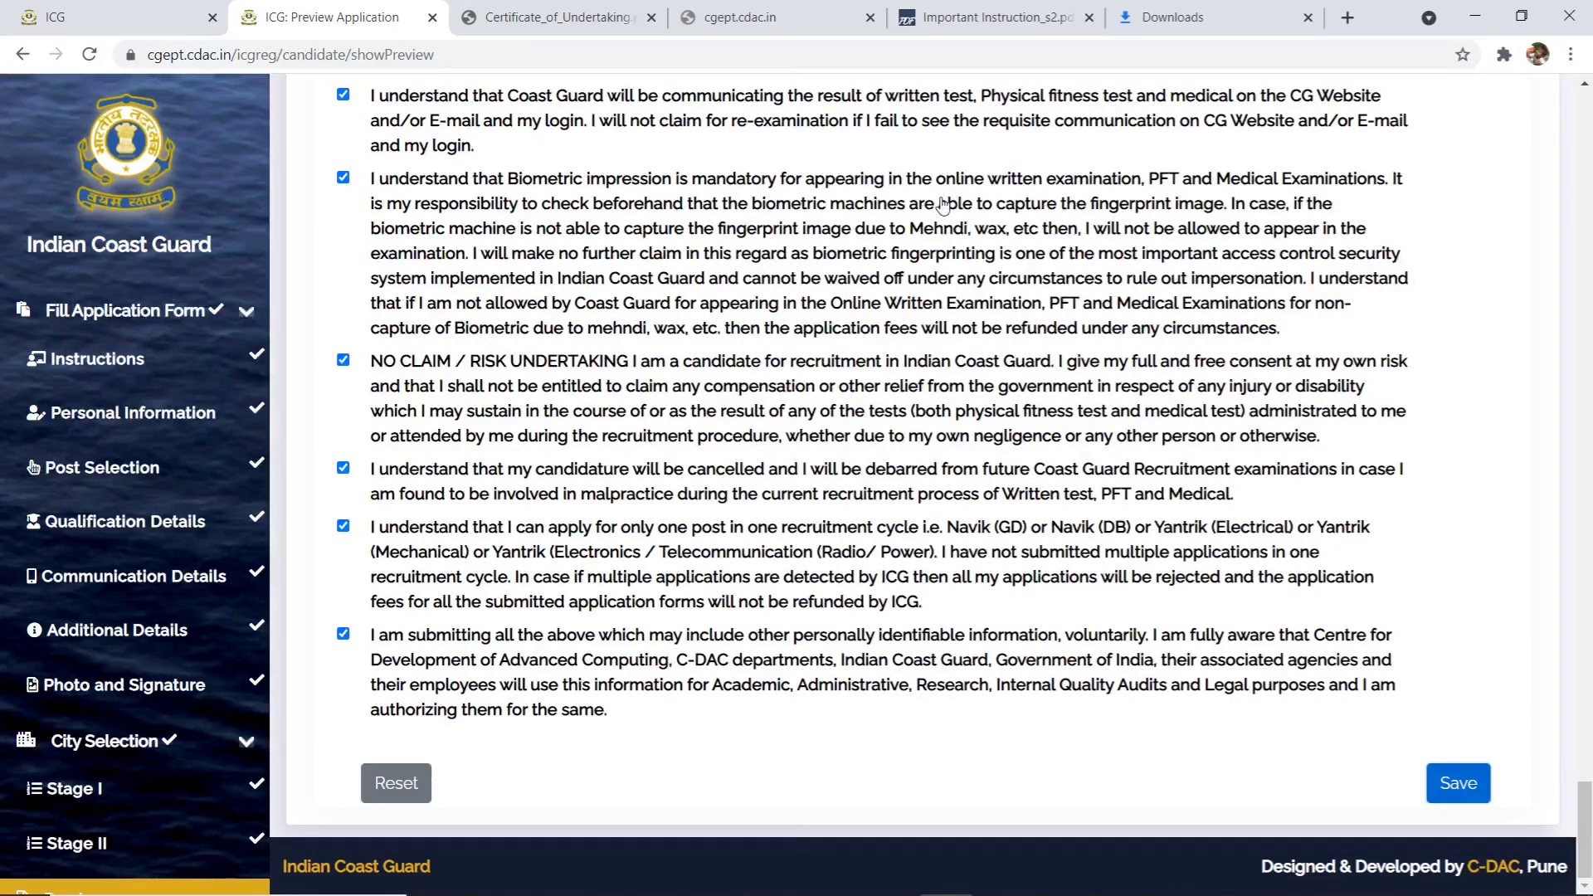
{"action": "scroll", "coordinate": [938, 203], "scroll_direction": "up", "scroll_amount": 20}
{"action": "scroll", "coordinate": [943, 204], "scroll_direction": "up", "scroll_amount": 5}
{"action": "scroll", "coordinate": [944, 204], "scroll_direction": "down", "scroll_amount": 3}
{"action": "scroll", "coordinate": [948, 241], "scroll_direction": "up", "scroll_amount": 3}
{"action": "scroll", "coordinate": [950, 255], "scroll_direction": "down", "scroll_amount": 20}
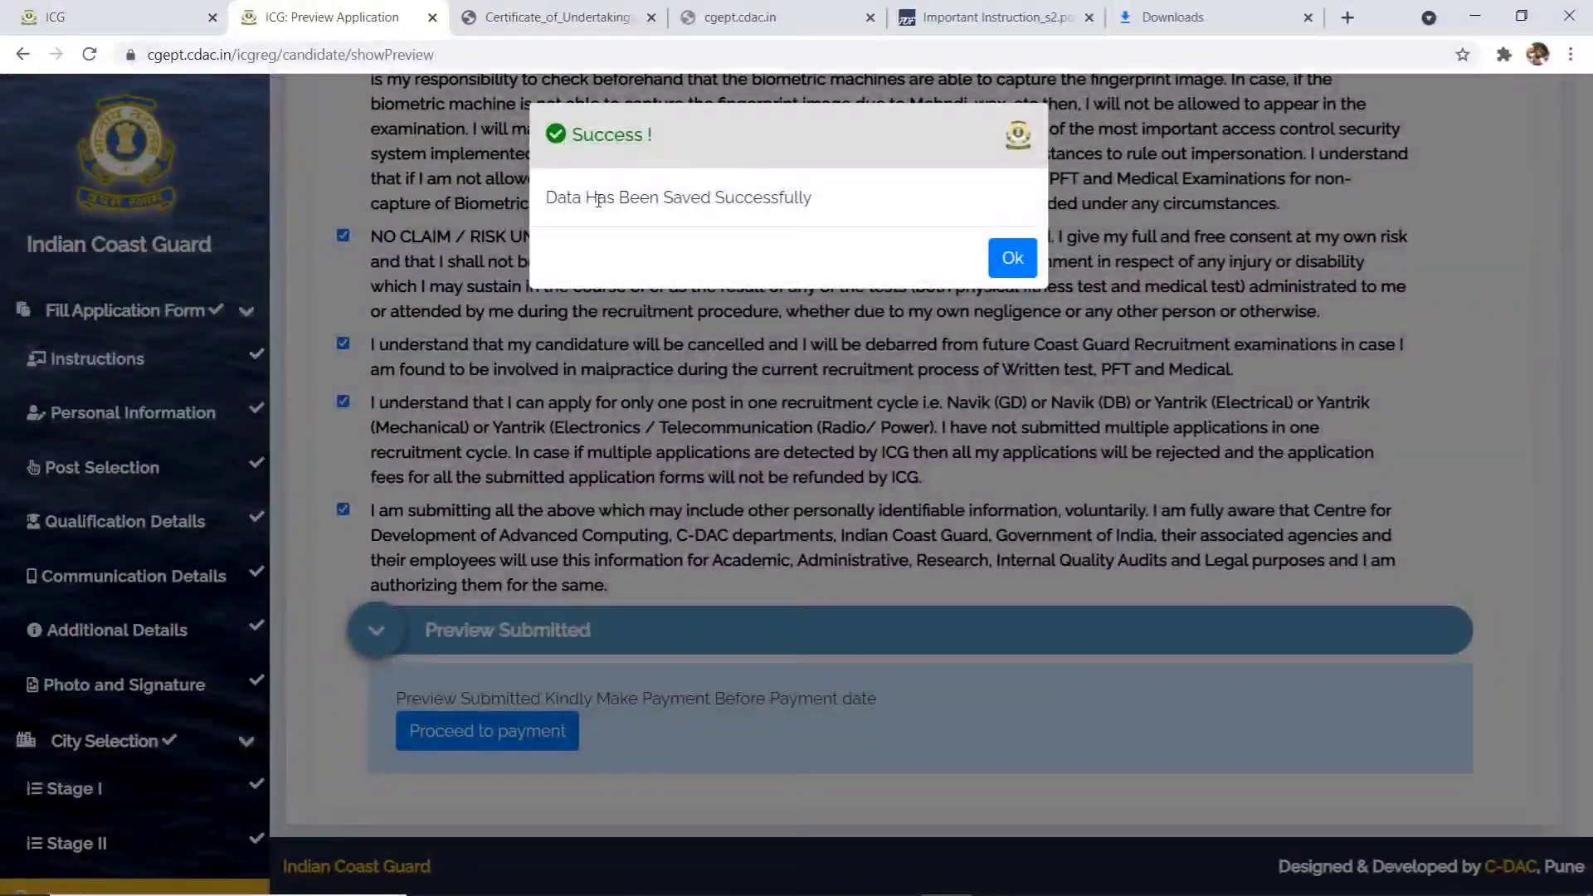
{"action": "left_click", "coordinate": [1026, 260]}
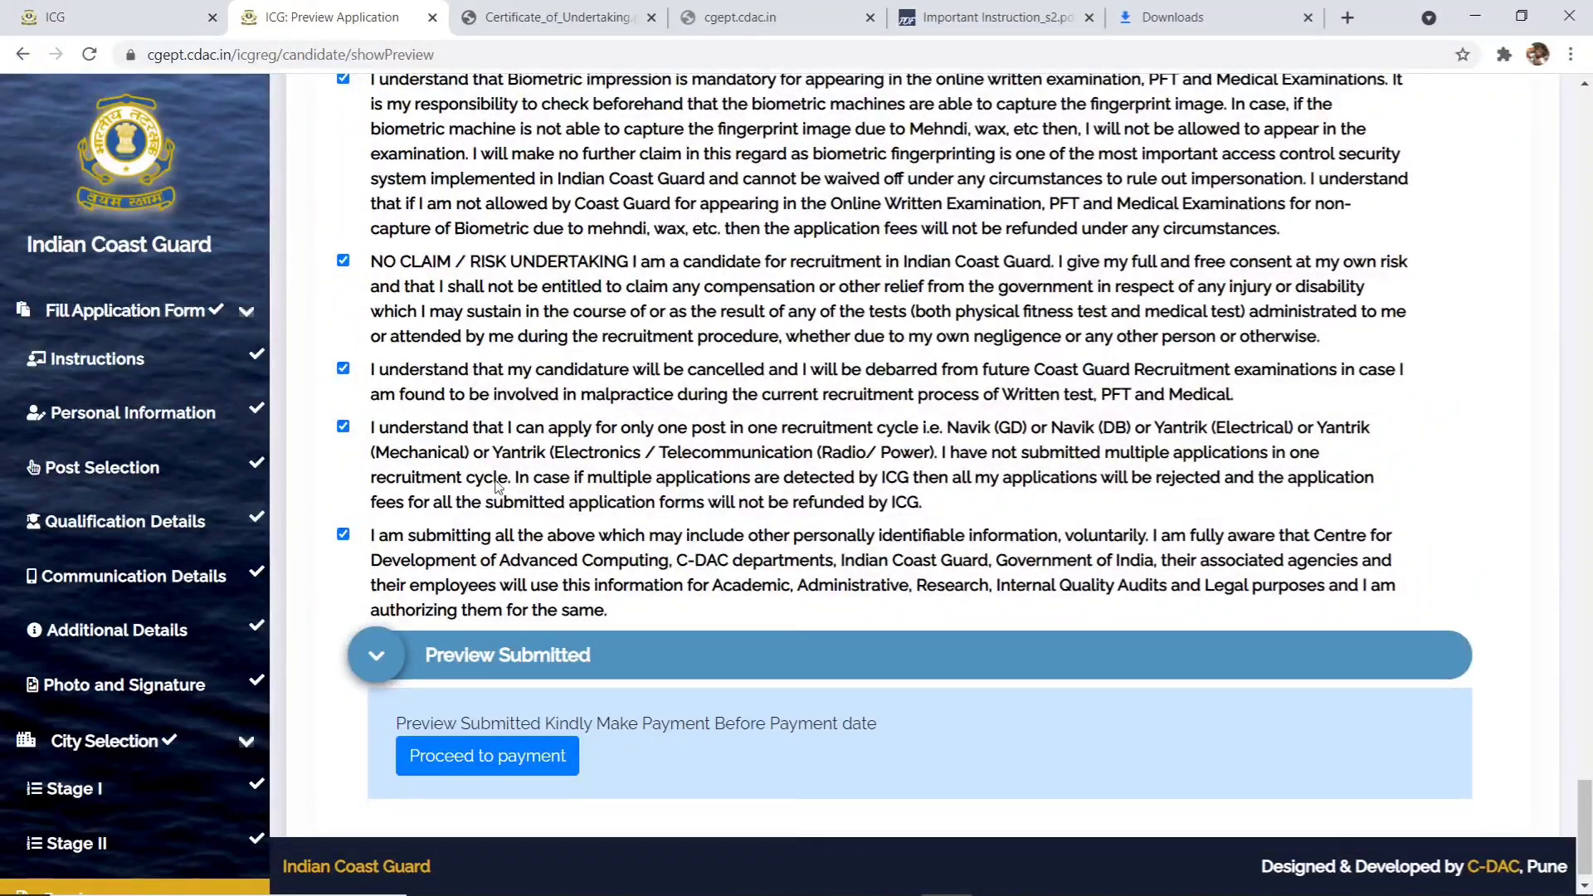
{"action": "scroll", "coordinate": [425, 606], "scroll_direction": "down", "scroll_amount": 1}
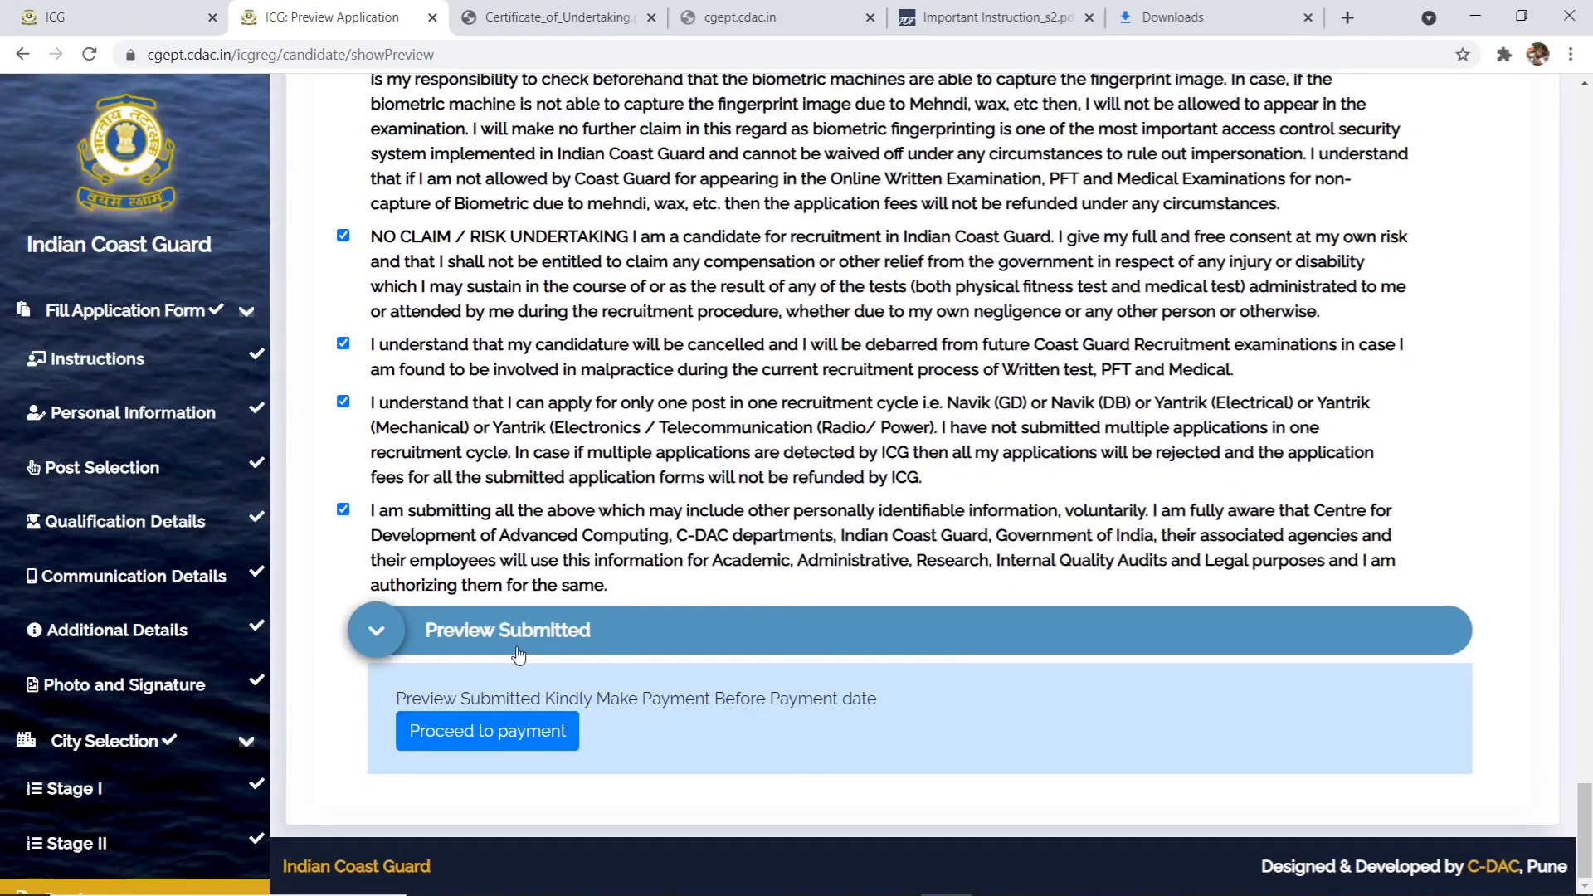
- Proceed to payment from the Preview Submitted section
{"action": "left_click", "coordinate": [495, 738]}
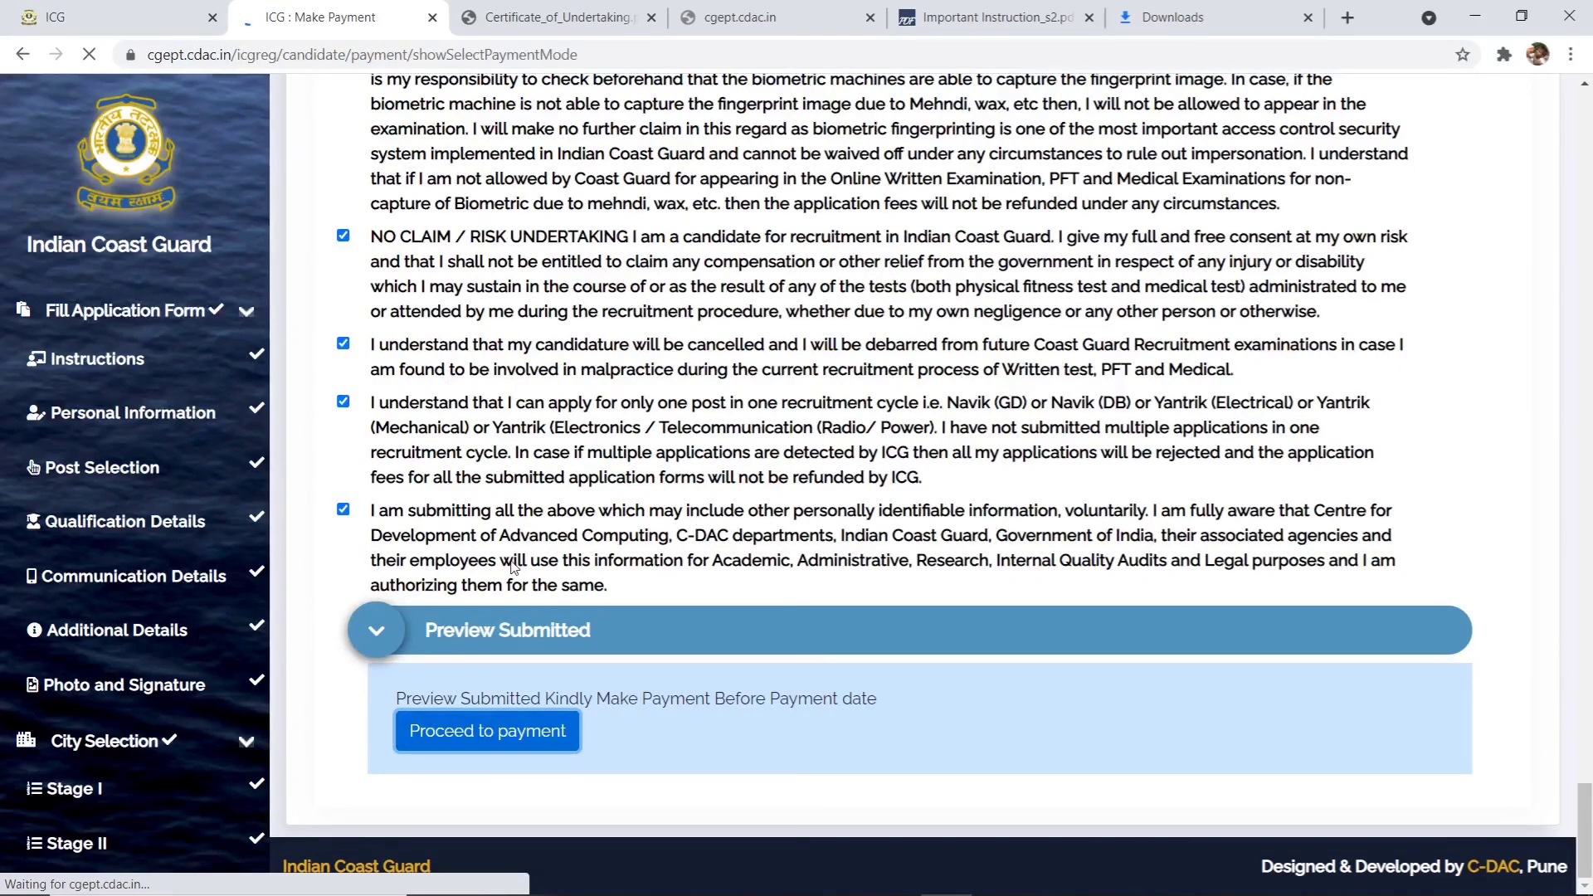